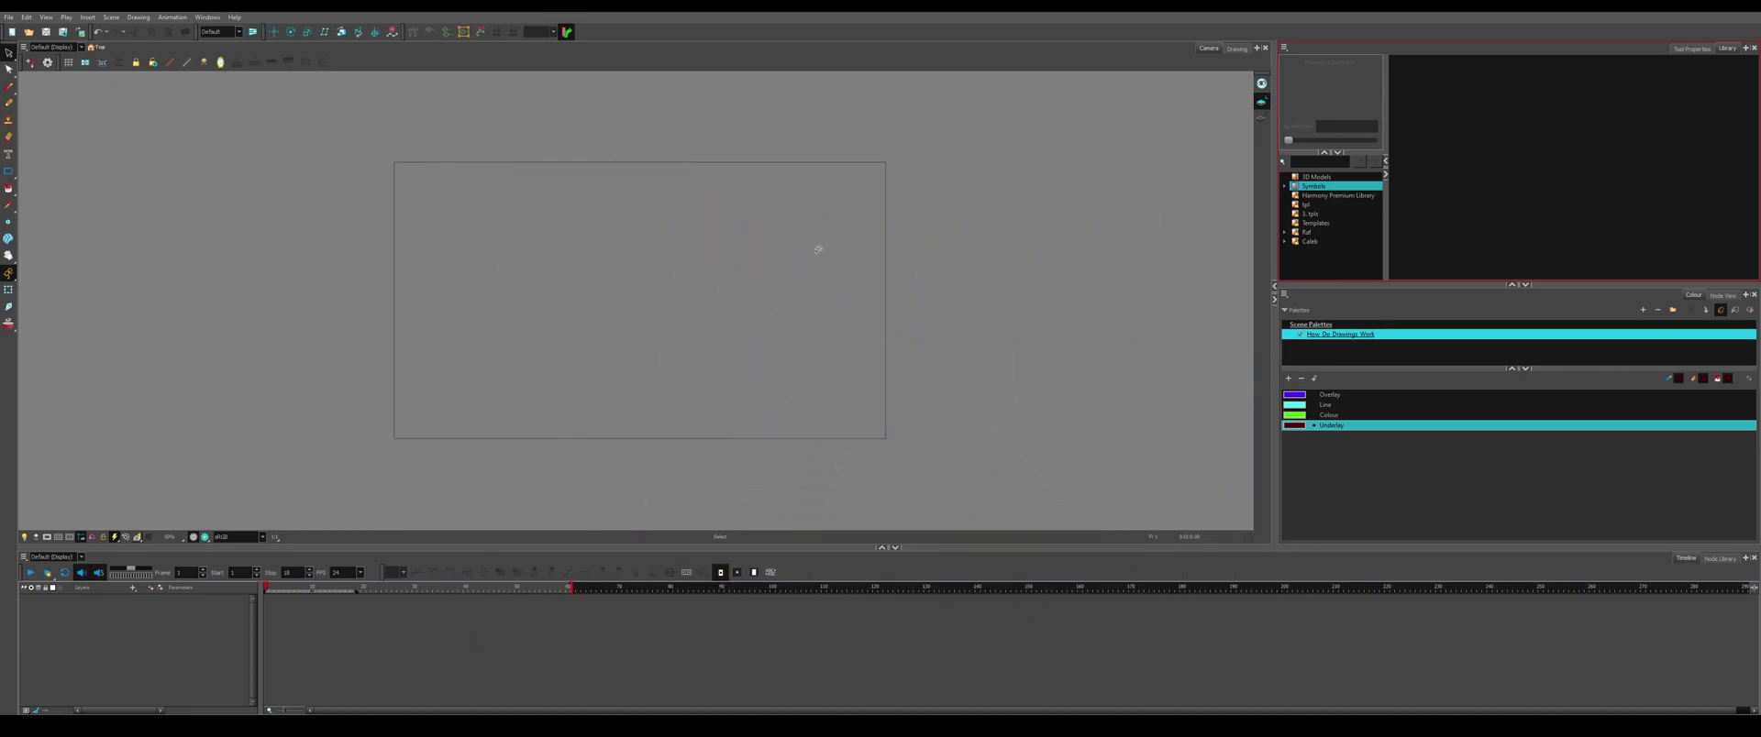
# Add a Node View to the workspace and dock it as its own area beside the other views.
pyautogui.click(1257, 51)
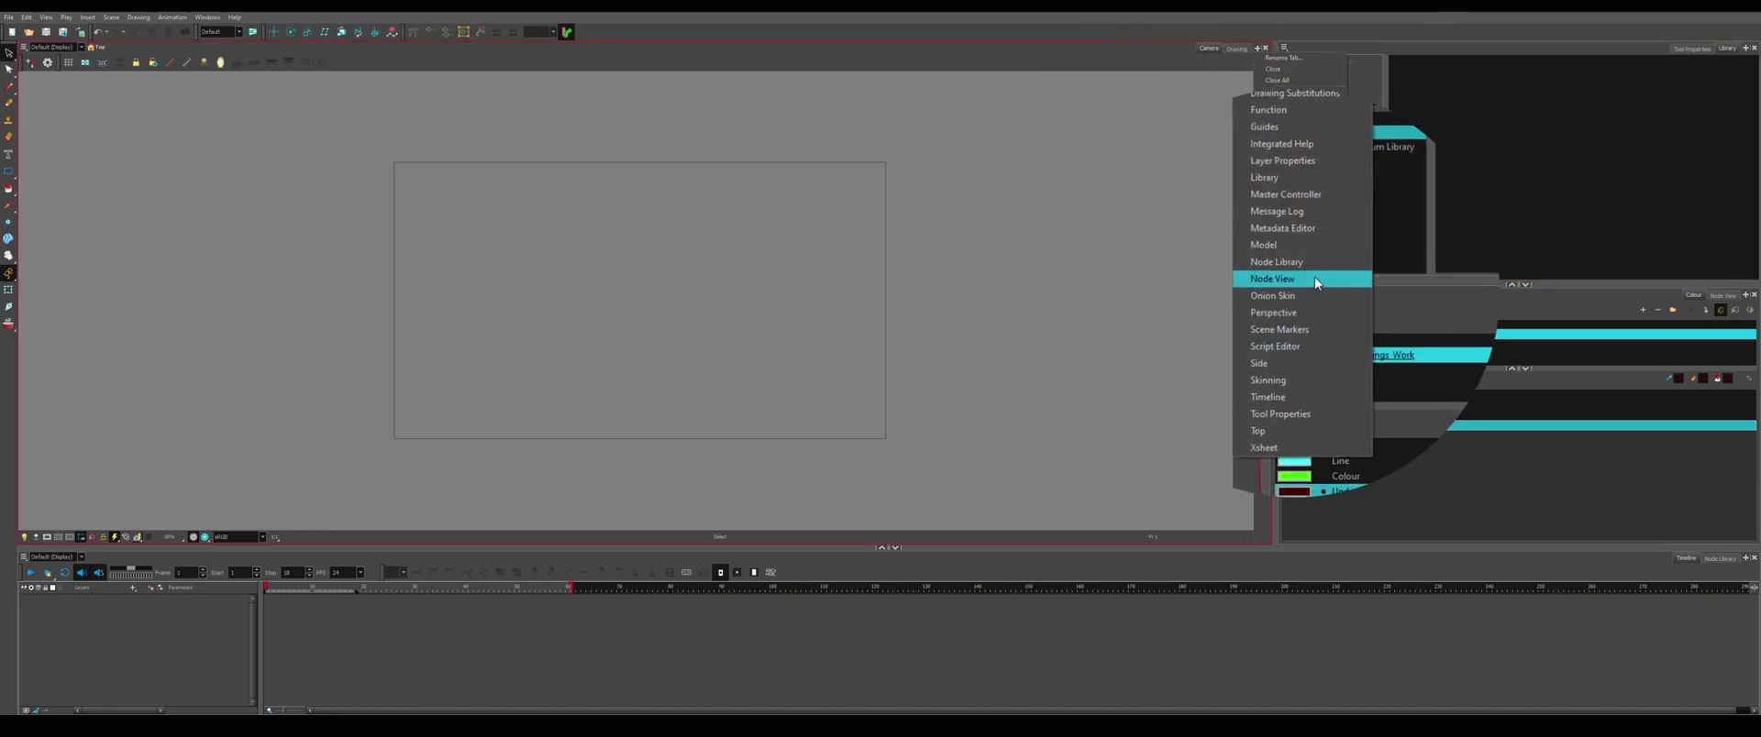
pyautogui.click(1314, 278)
pyautogui.moveTo(1236, 48)
pyautogui.mouseDown()
pyautogui.moveTo(1472, 197)
pyautogui.moveTo(1559, 348)
pyautogui.moveTo(1687, 491)
pyautogui.moveTo(1756, 323)
pyautogui.moveTo(1588, 345)
pyautogui.mouseUp()
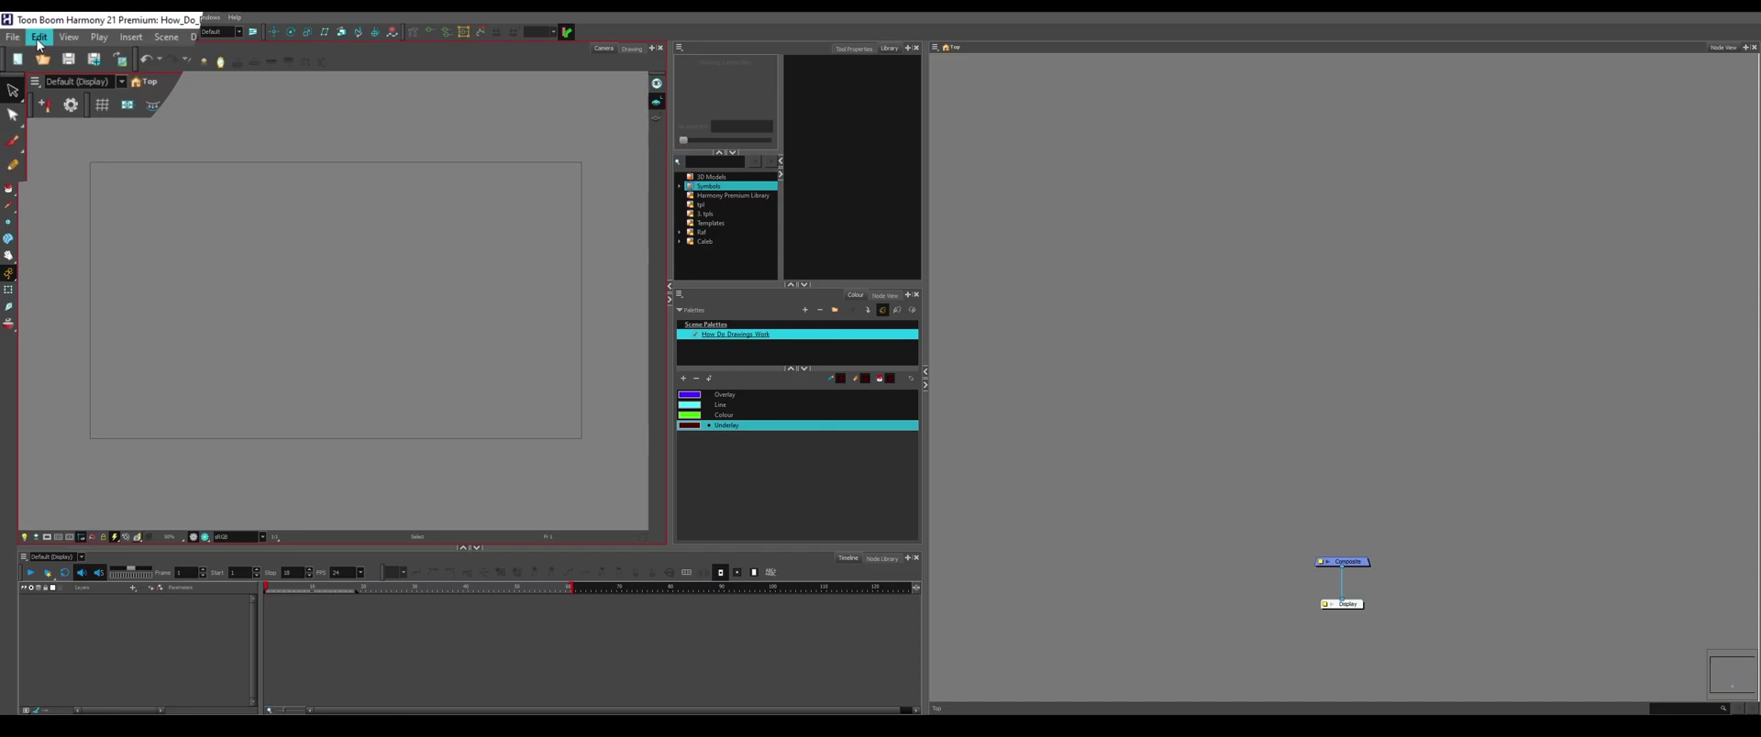
# Enable Support Overlay and Underlay Arts in the advanced preferences and apply the change.
pyautogui.click(38, 41)
pyautogui.click(123, 319)
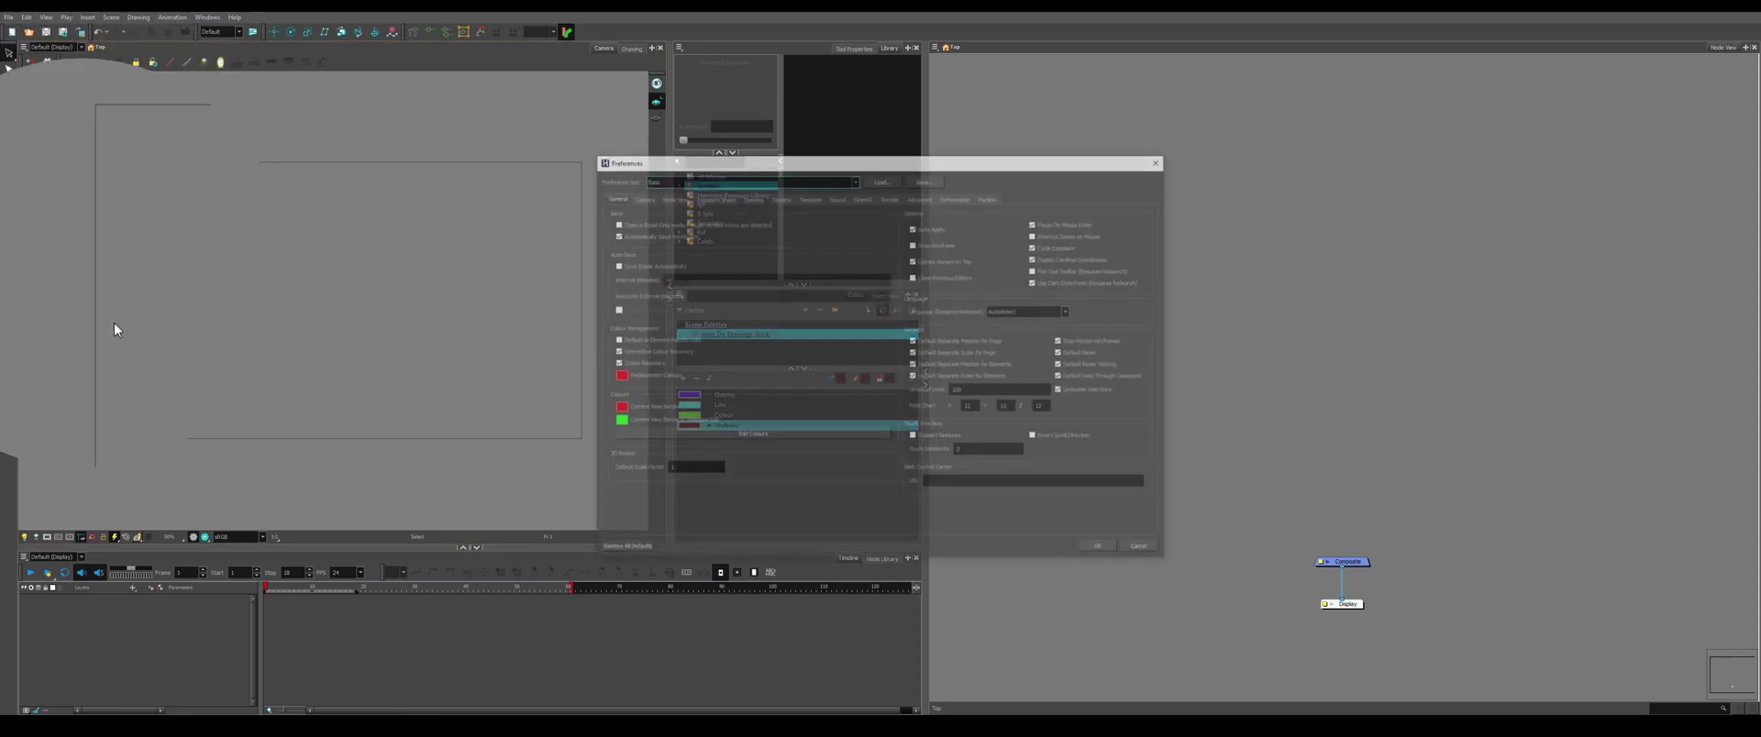
pyautogui.click(919, 199)
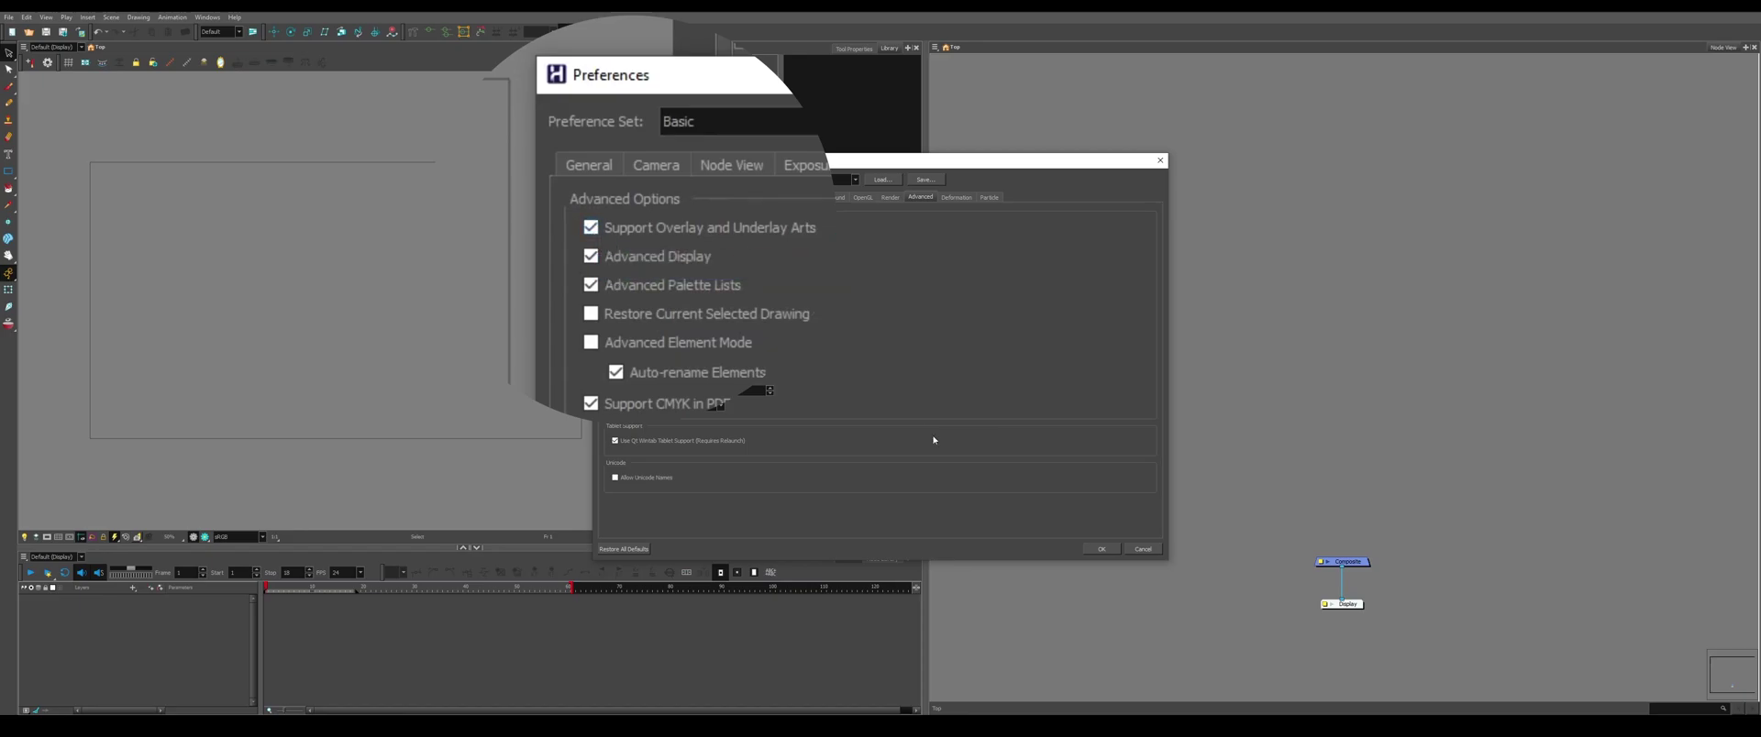
pyautogui.click(1101, 549)
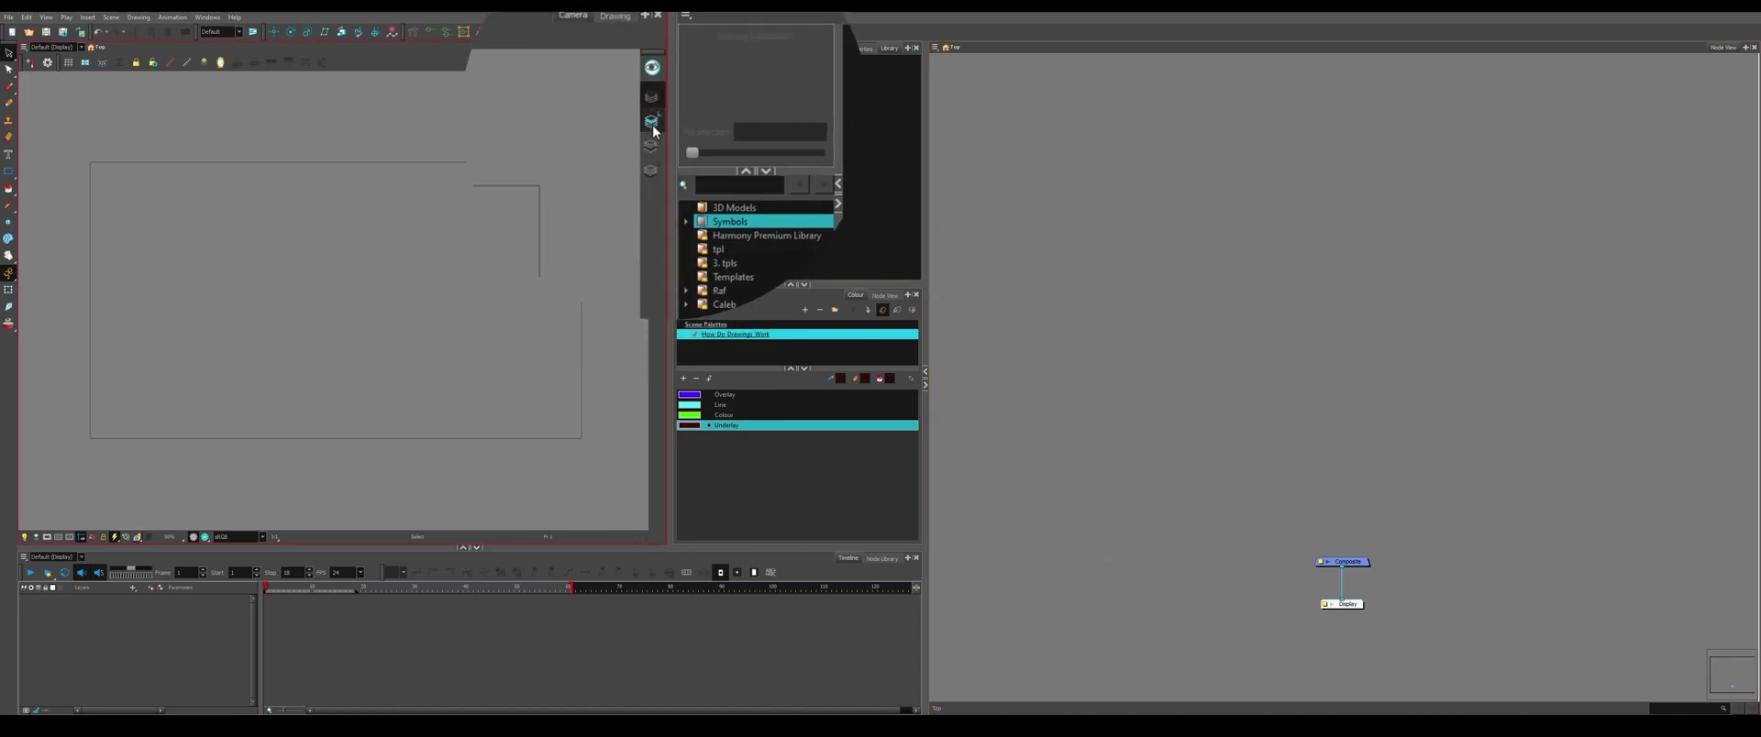
# Switch the active art layer through the Overlay, Line, Colour and Underlay arts, finishing on Underlay Art.
pyautogui.click(652, 172)
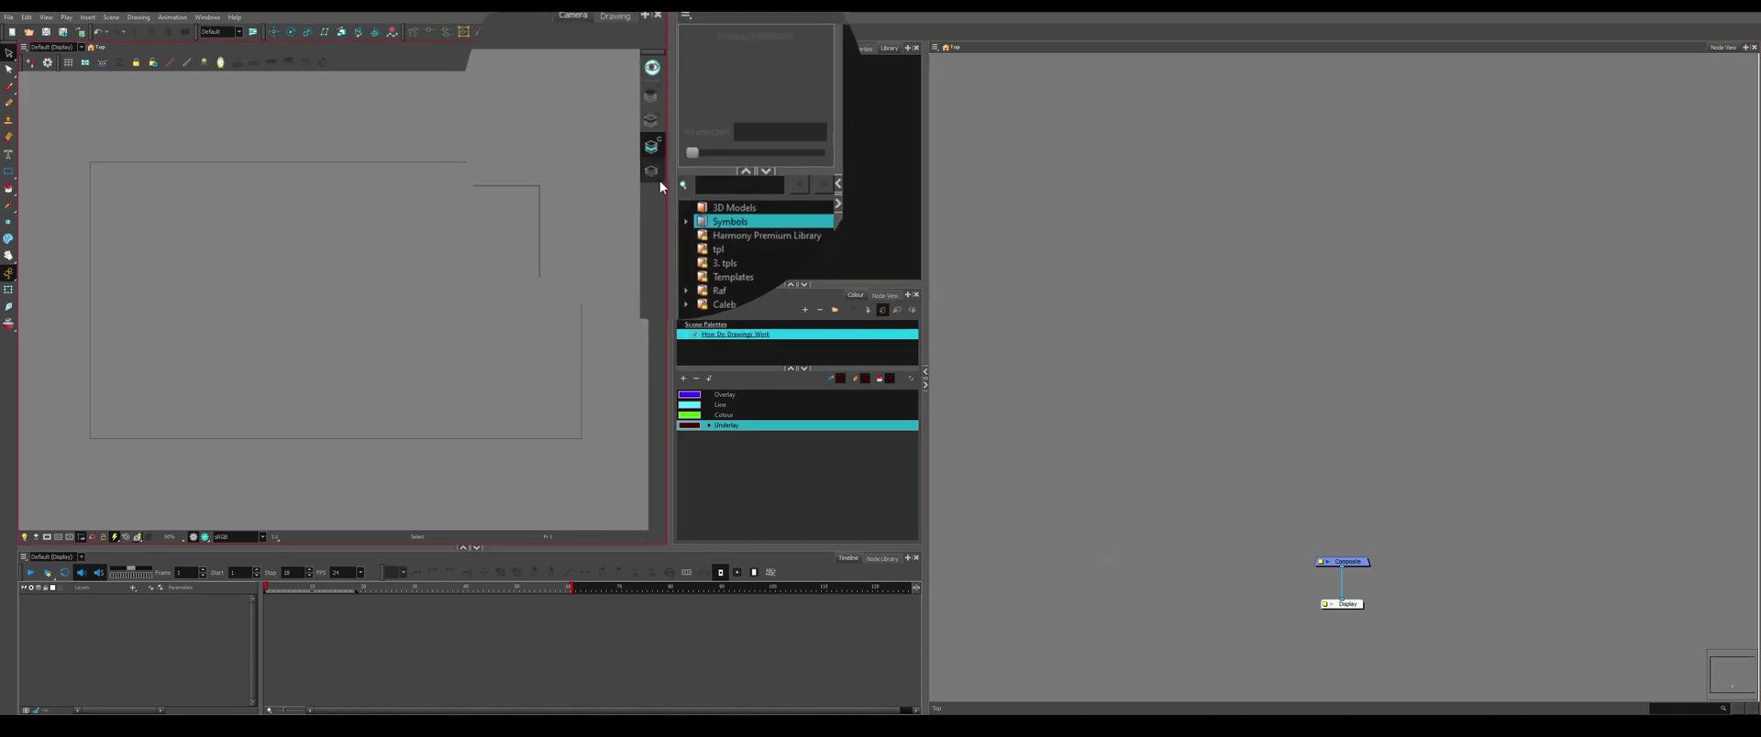
pyautogui.click(649, 124)
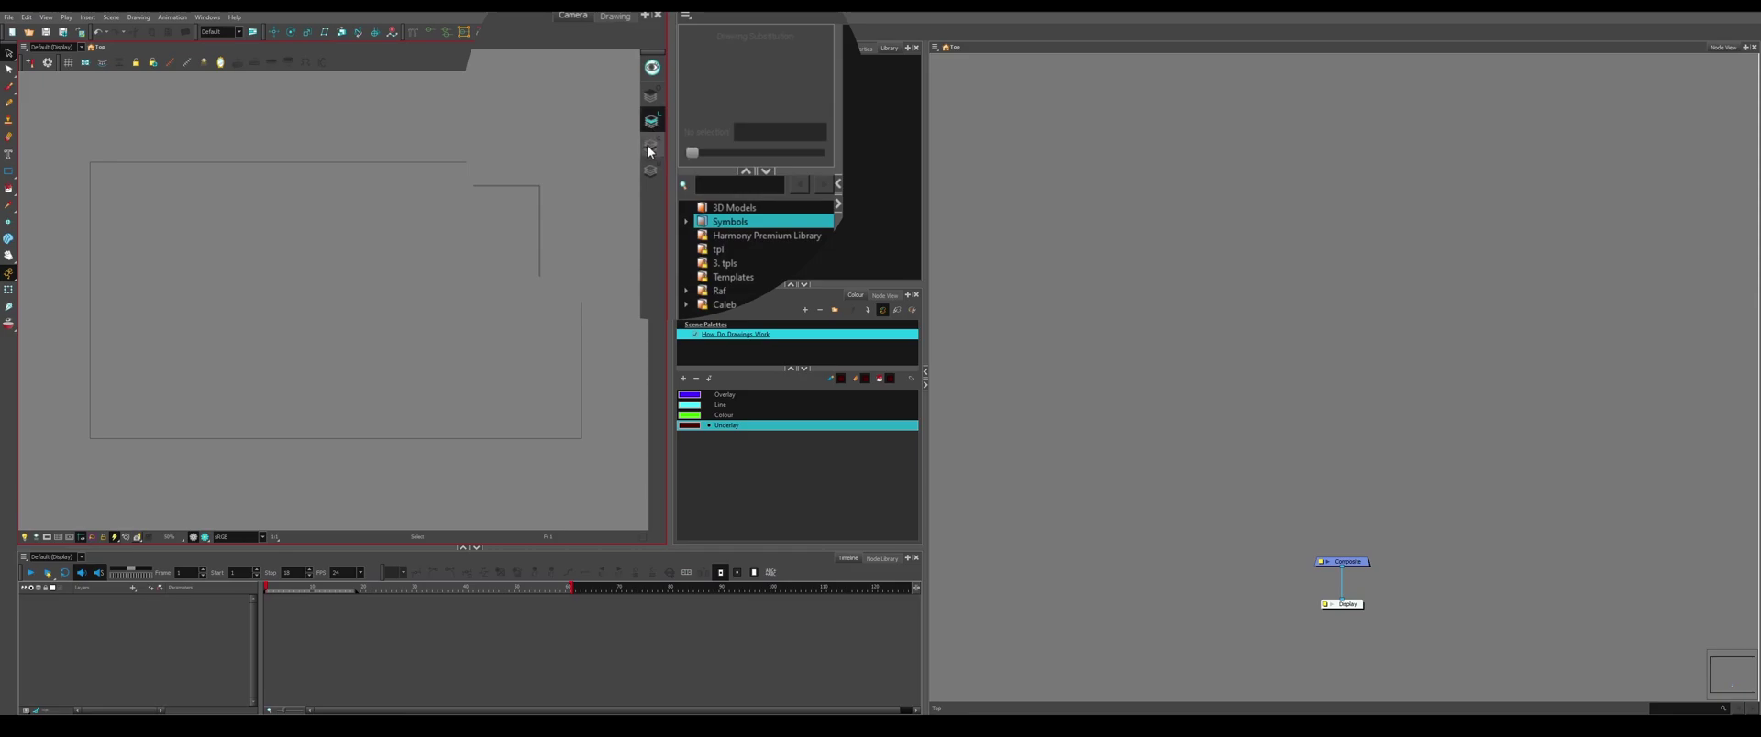
pyautogui.click(649, 148)
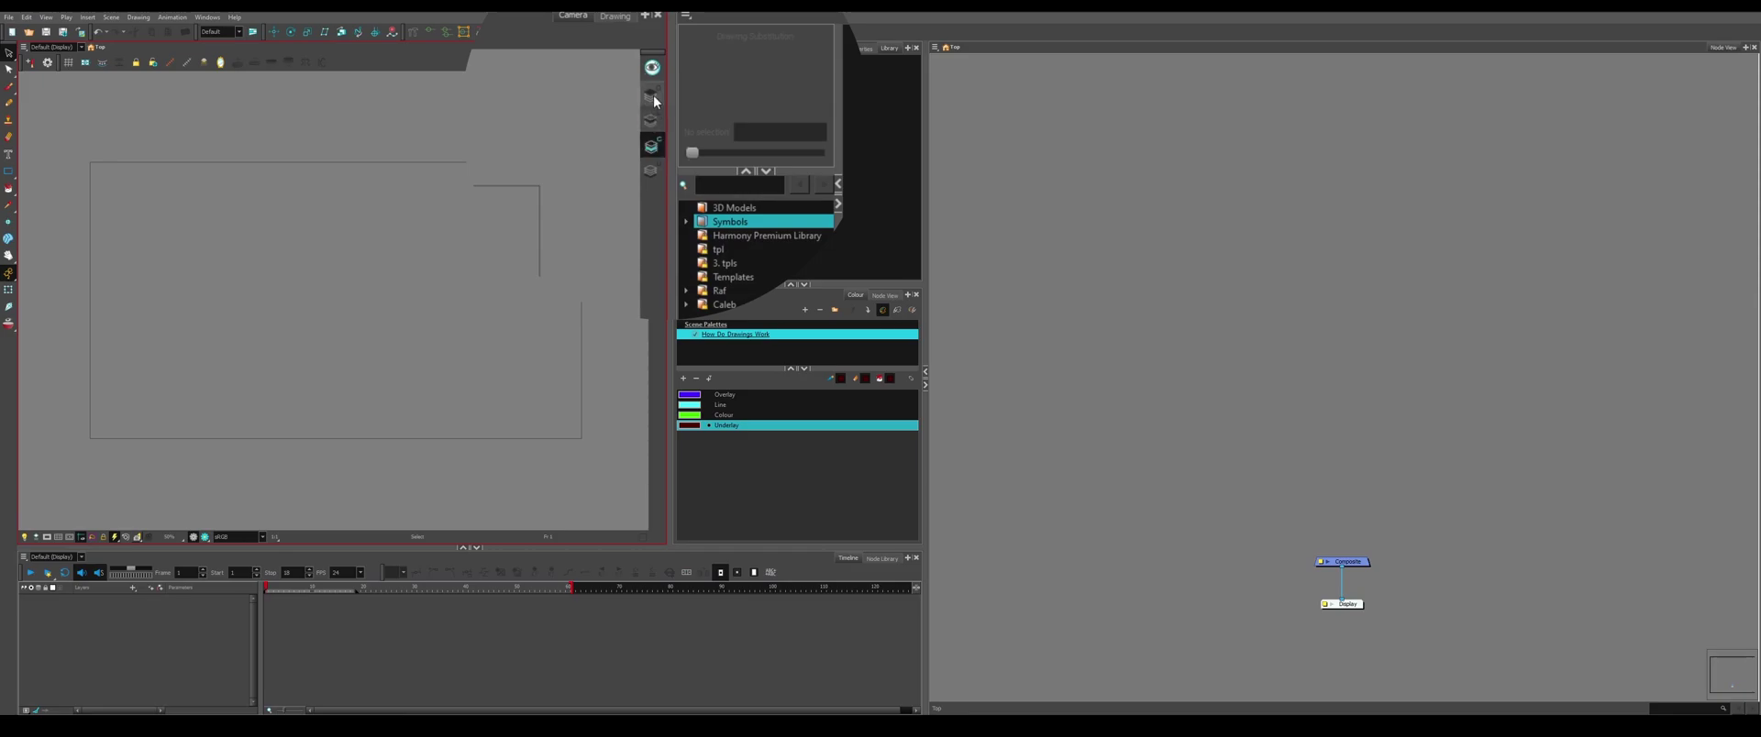
pyautogui.click(653, 97)
pyautogui.click(652, 175)
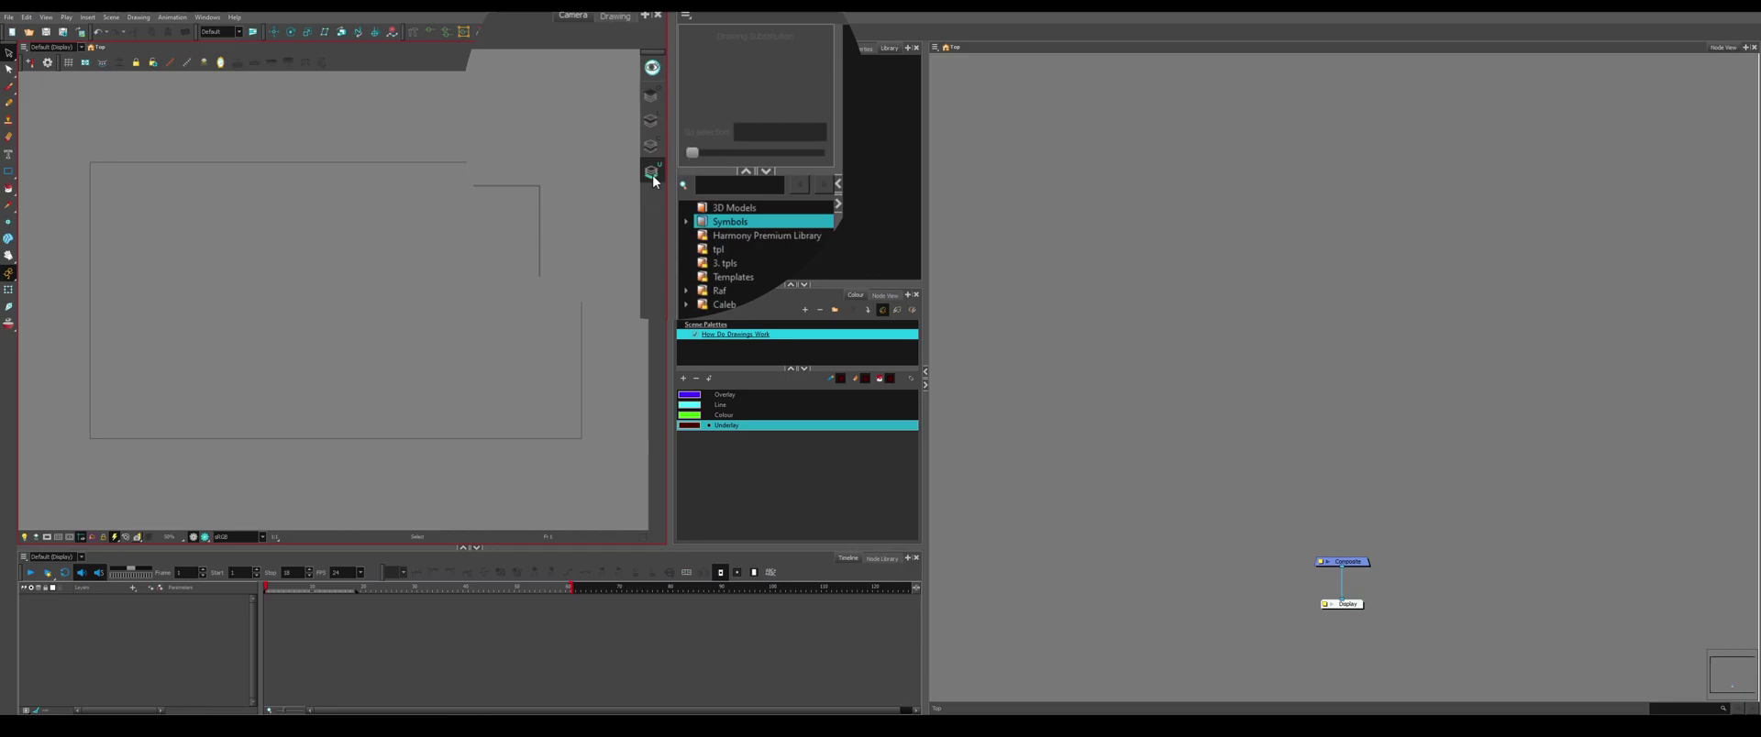
pyautogui.click(1323, 462)
pyautogui.hotkey('ctrl', 'r')
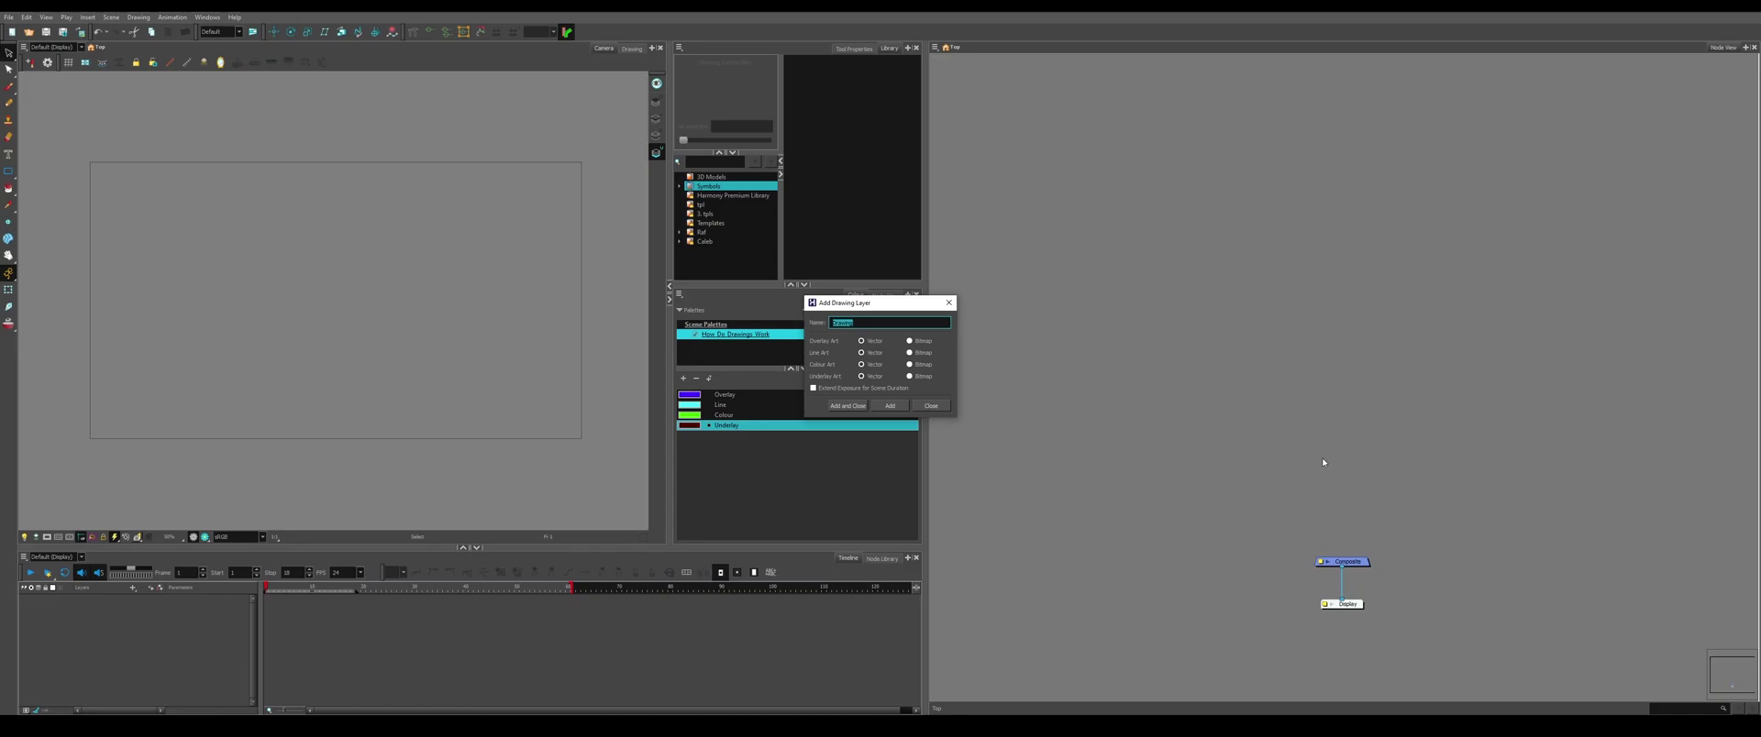
pyautogui.click(931, 405)
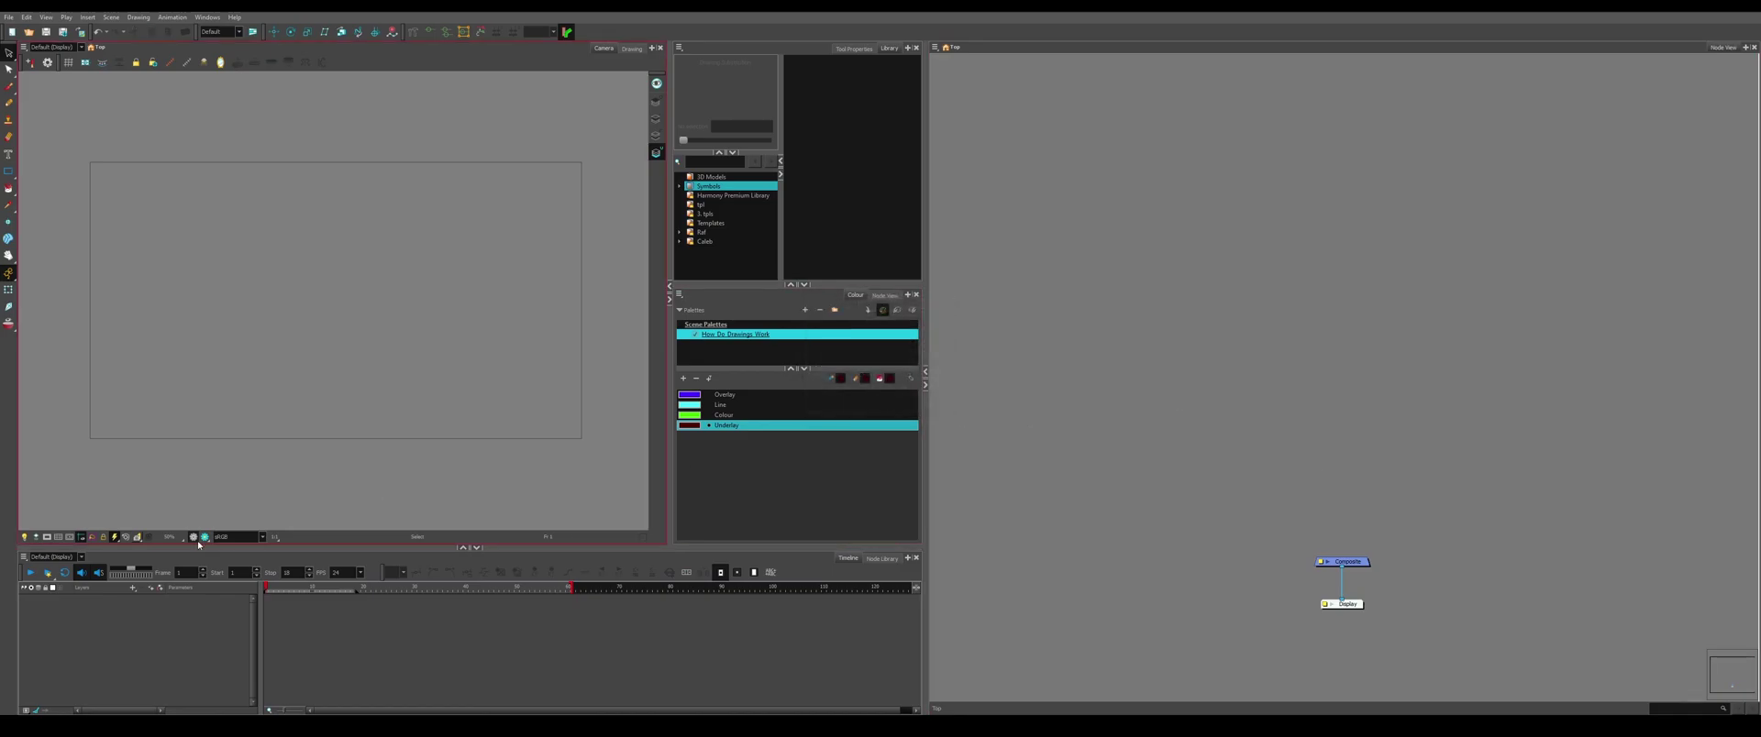
# Add a new vector drawing layer named Drawing from the timeline's layer list.
pyautogui.click(221, 610)
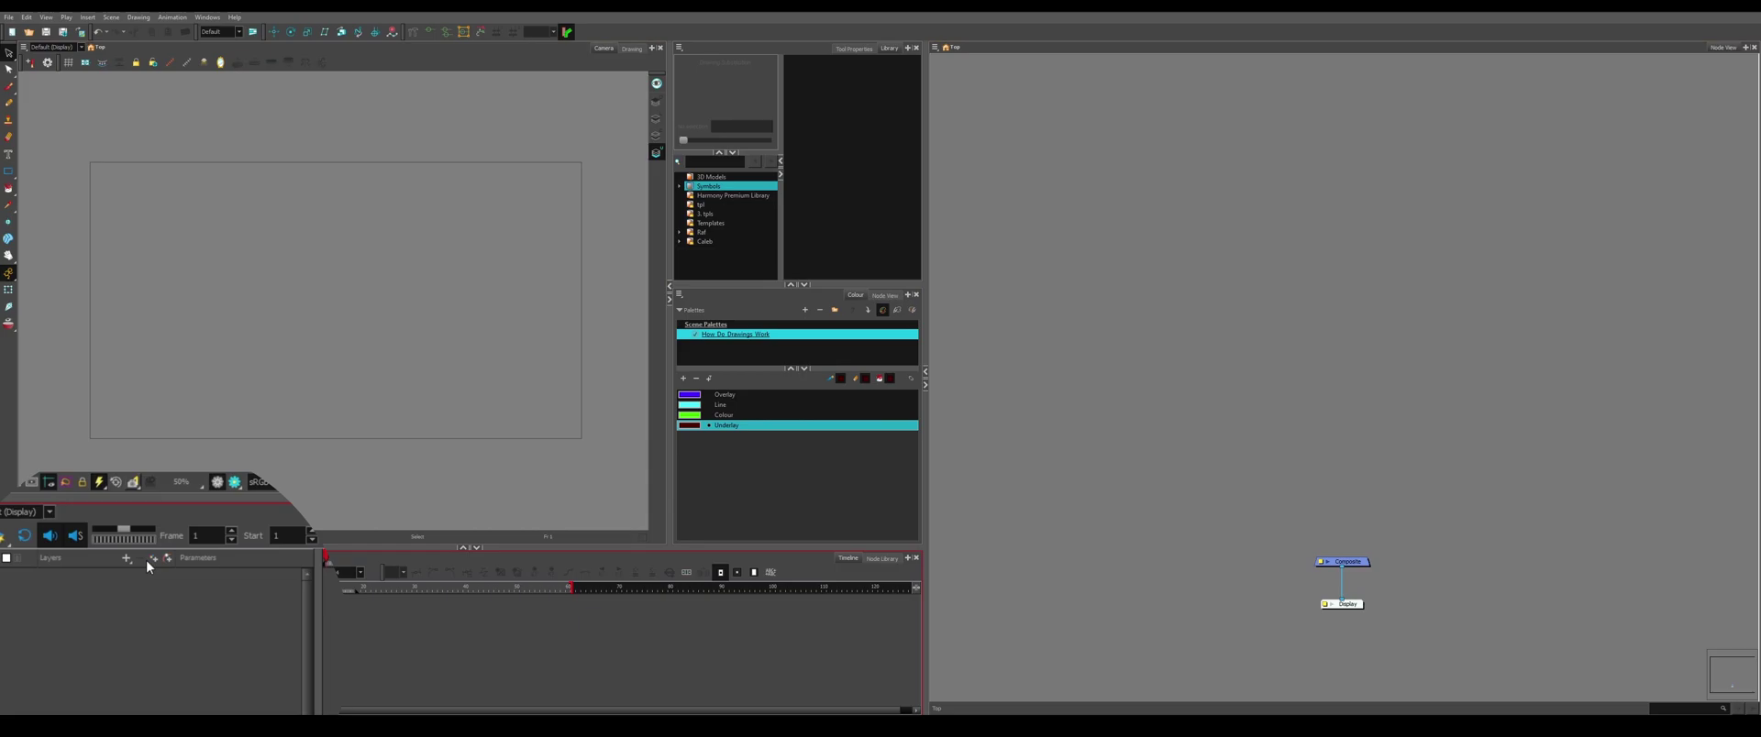
pyautogui.click(130, 561)
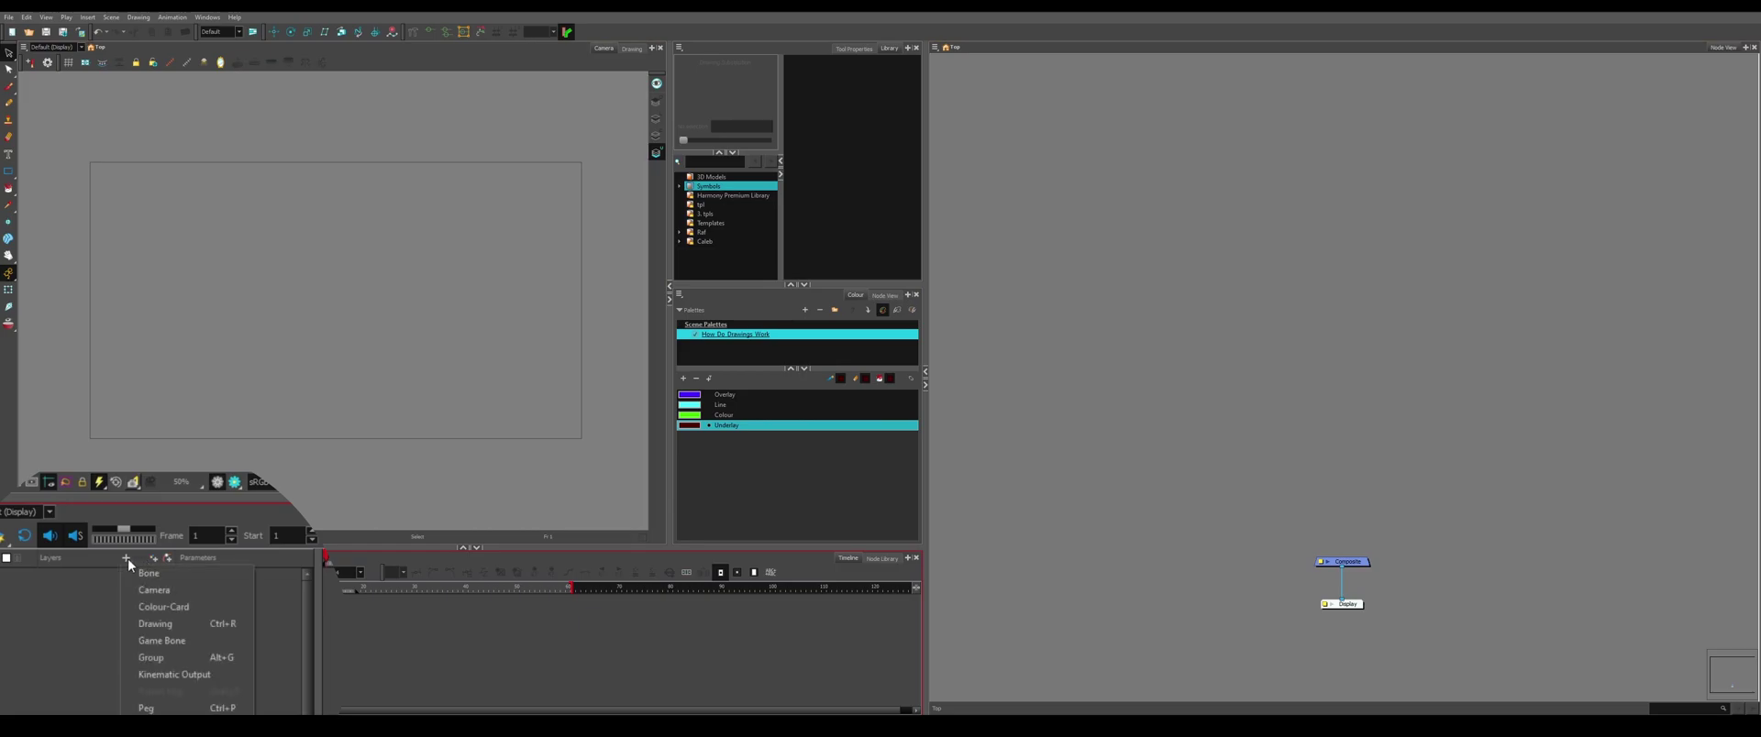
pyautogui.click(170, 626)
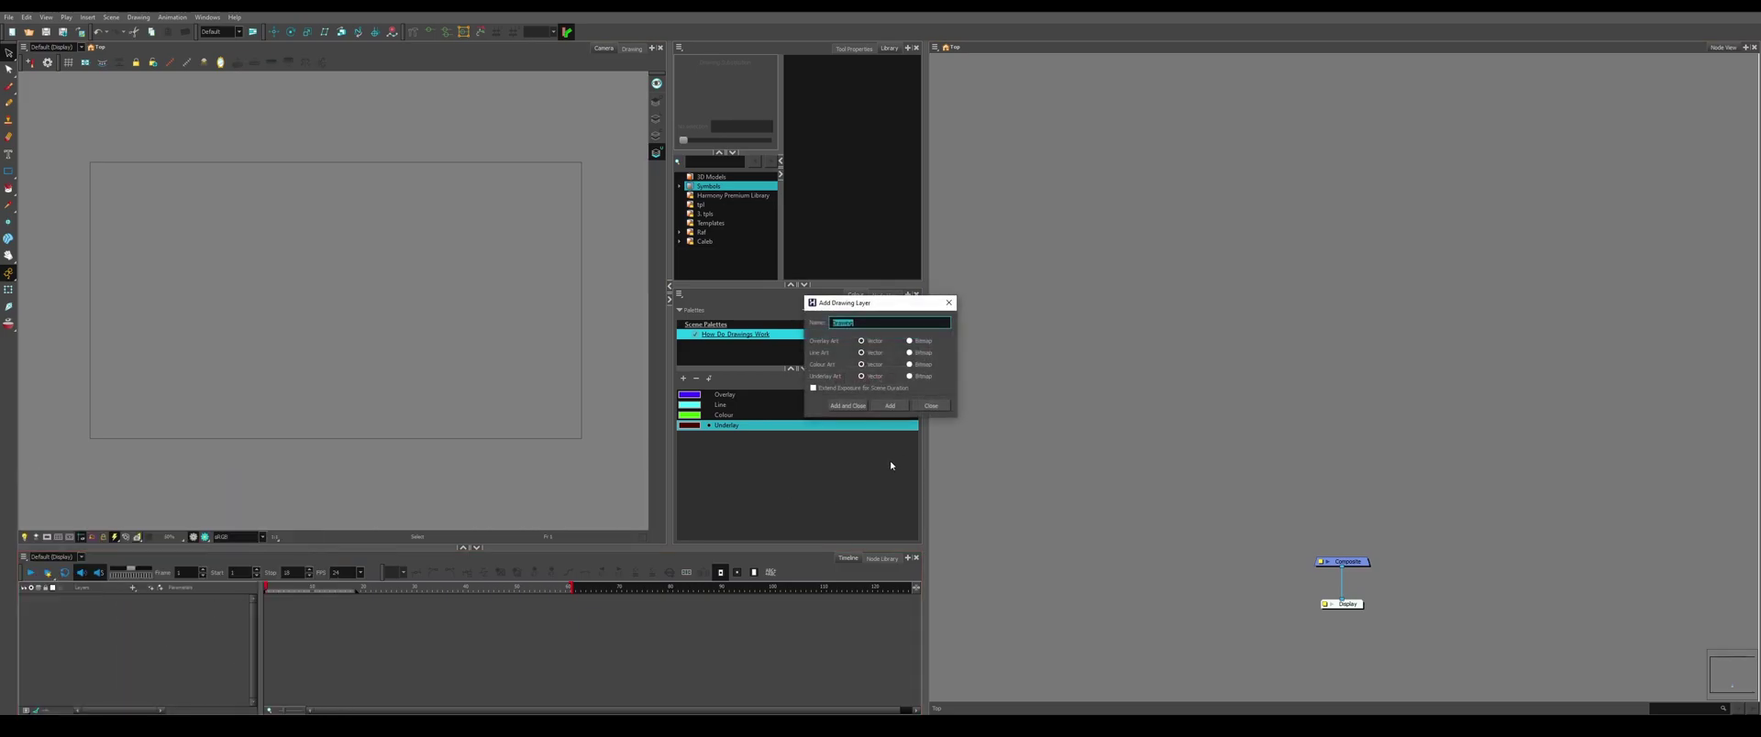
pyautogui.press('Return')
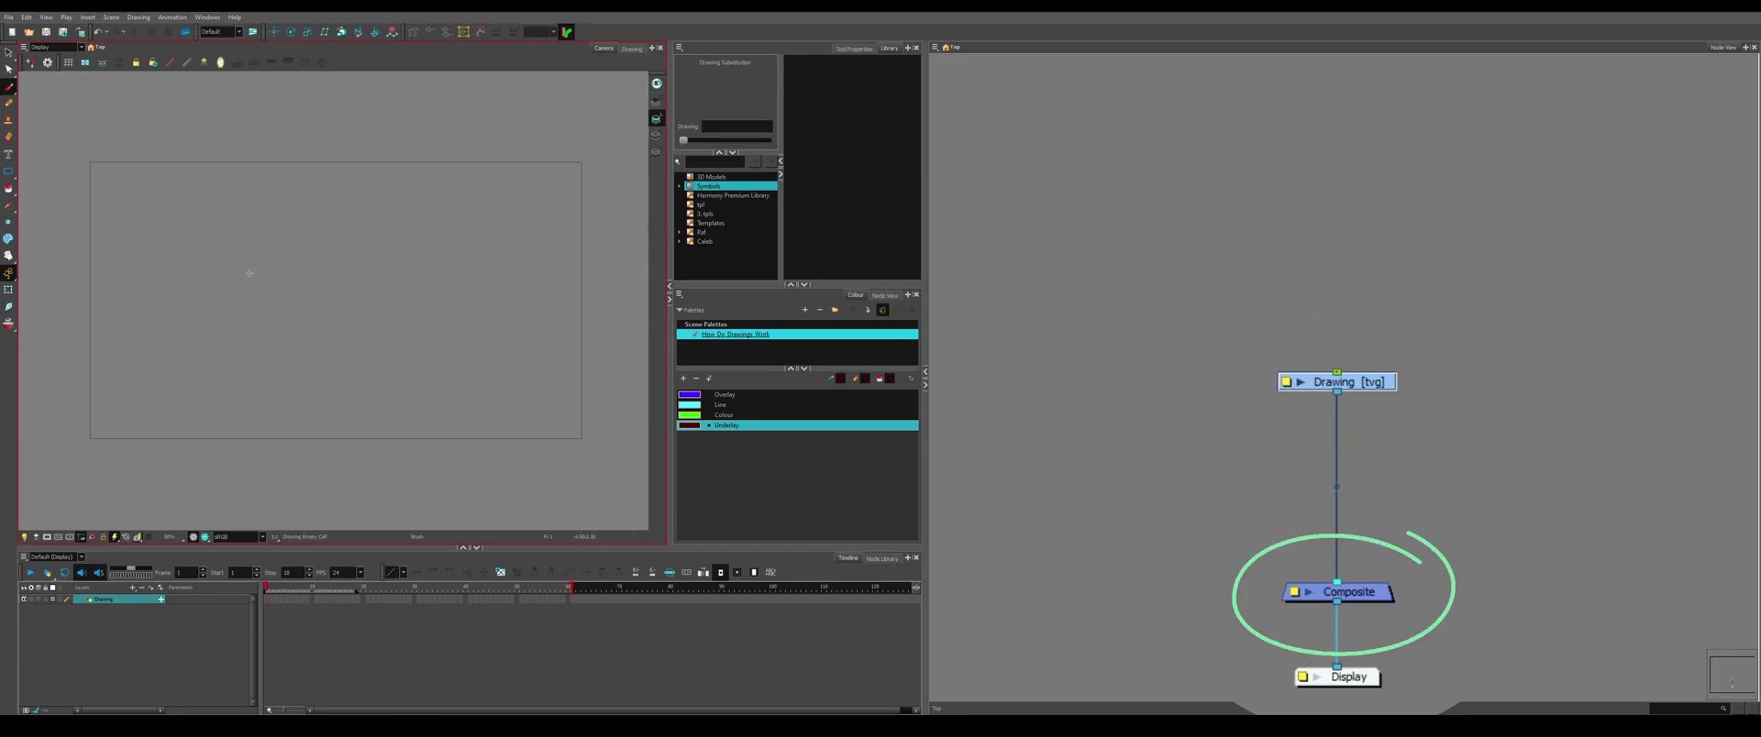
# Set the Camera view to show the output of the Display node.
pyautogui.moveTo(1414, 703); pyautogui.dragTo(1275, 642)
pyautogui.scroll(-2, 1344, 531)
pyautogui.click(55, 47)
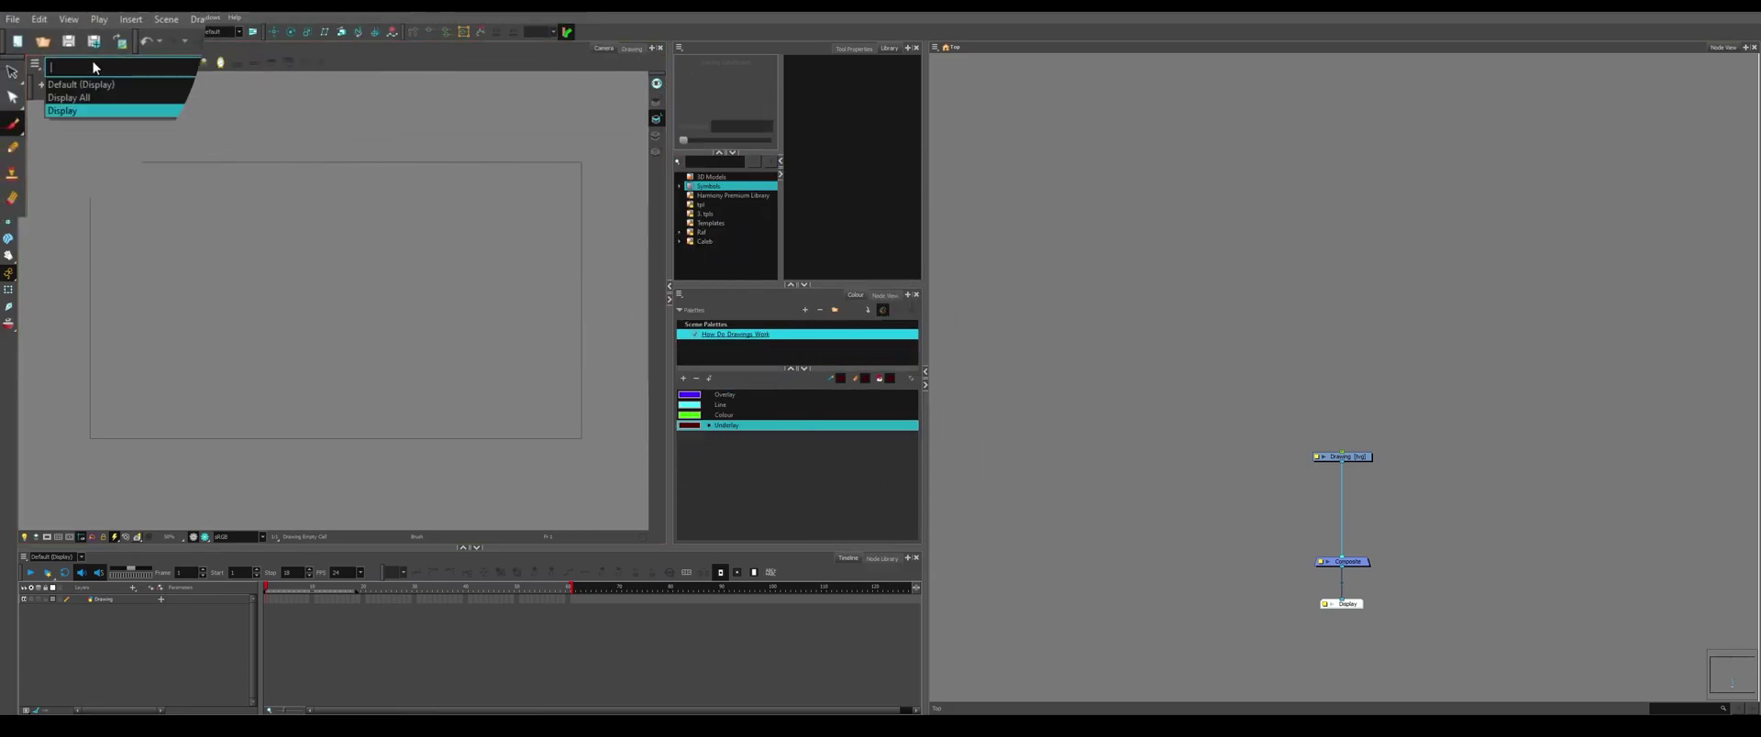
pyautogui.click(96, 108)
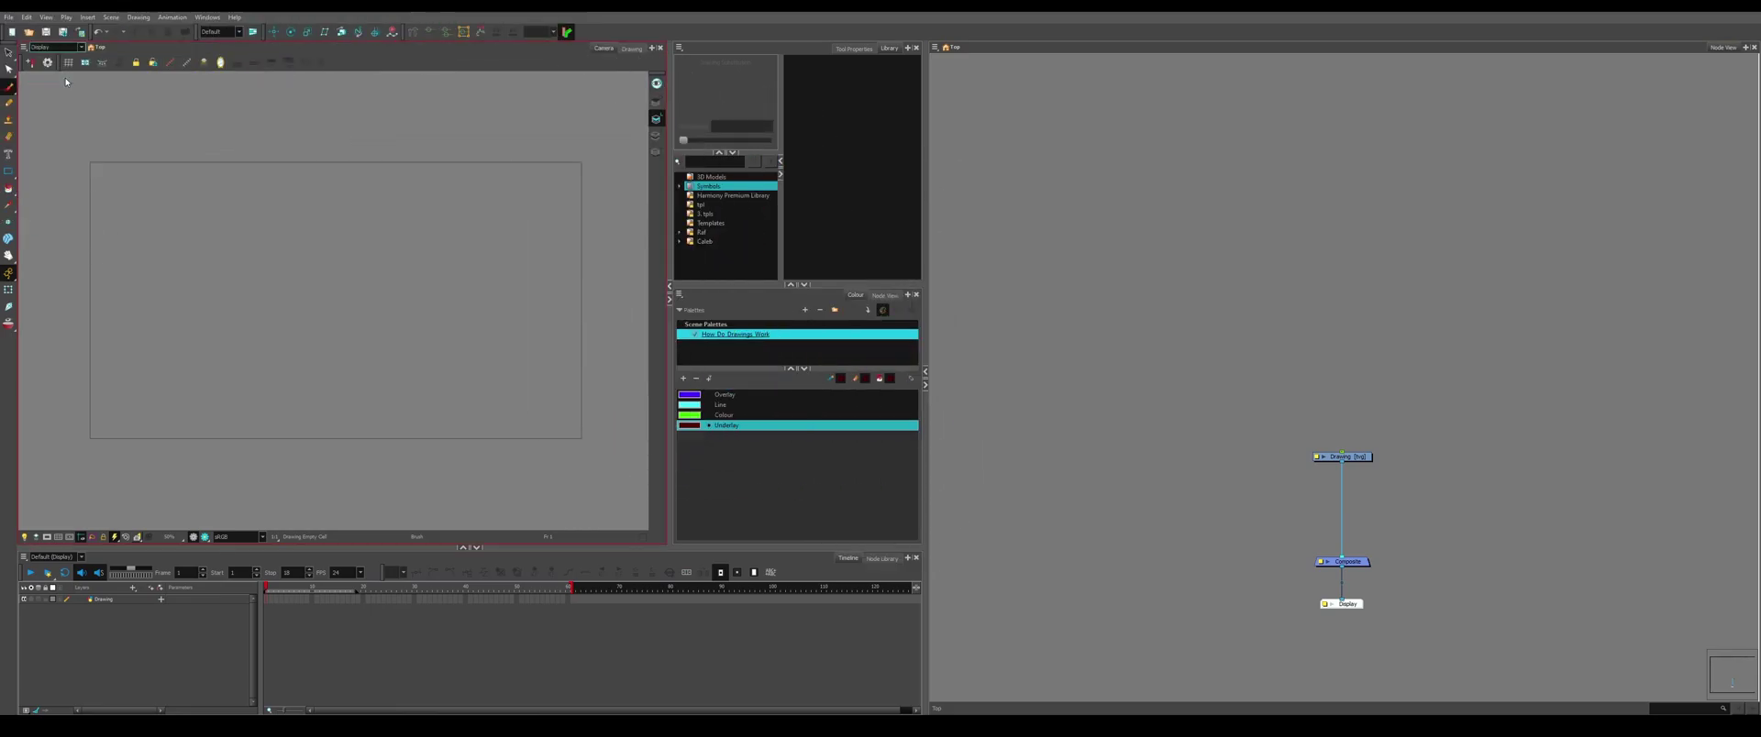
# Draw a freehand wavy brush stroke across the camera frame in the Underlay colour on the Drawing layer.
pyautogui.moveTo(196, 264)
pyautogui.mouseDown()
pyautogui.moveTo(307, 233)
pyautogui.moveTo(365, 323)
pyautogui.moveTo(464, 400)
pyautogui.mouseUp()
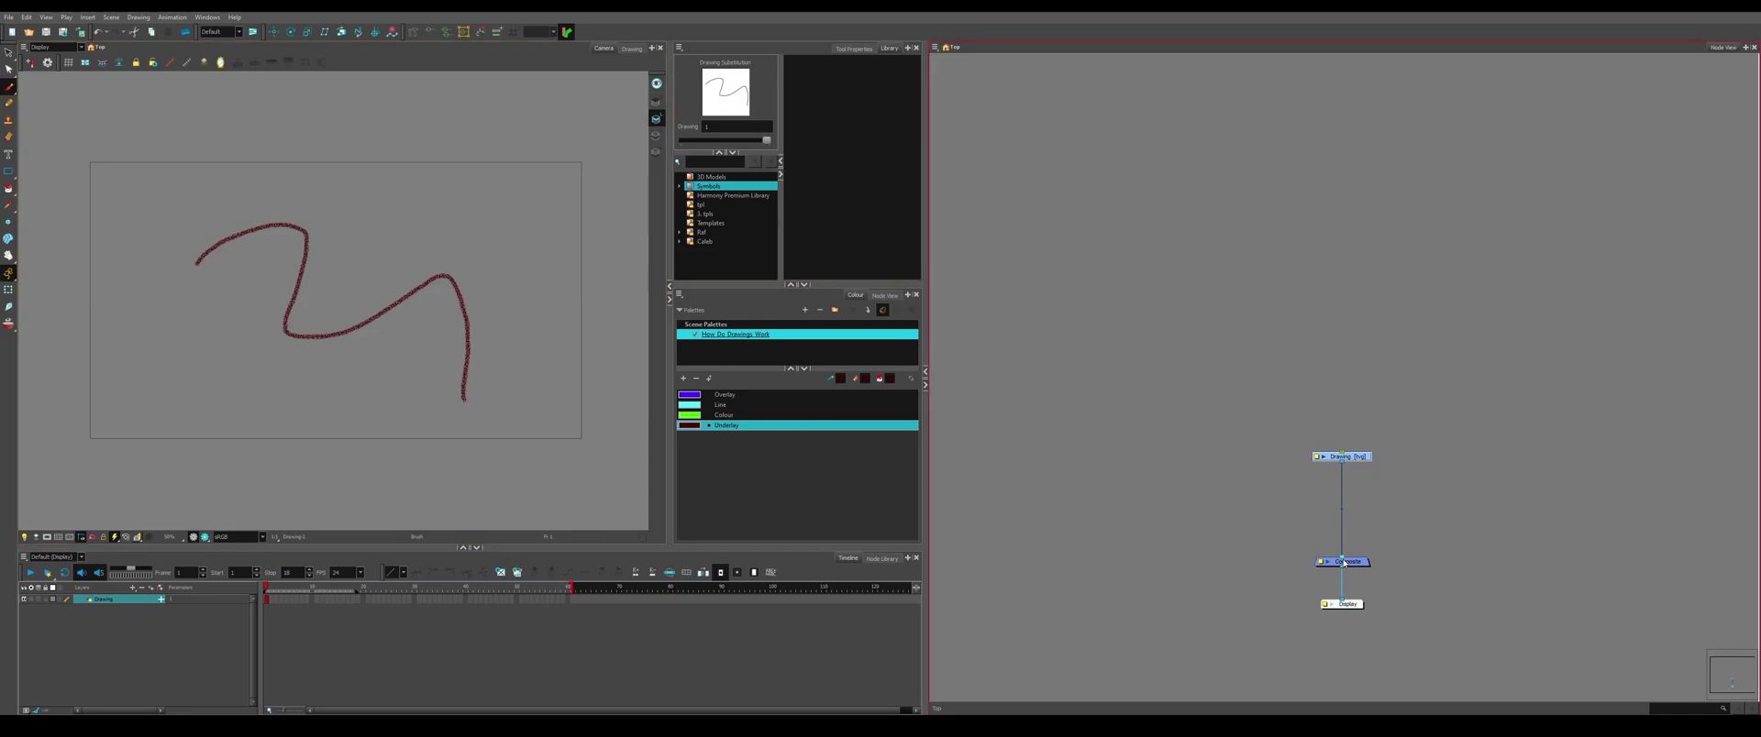
pyautogui.moveTo(1344, 563); pyautogui.dragTo(1403, 505)
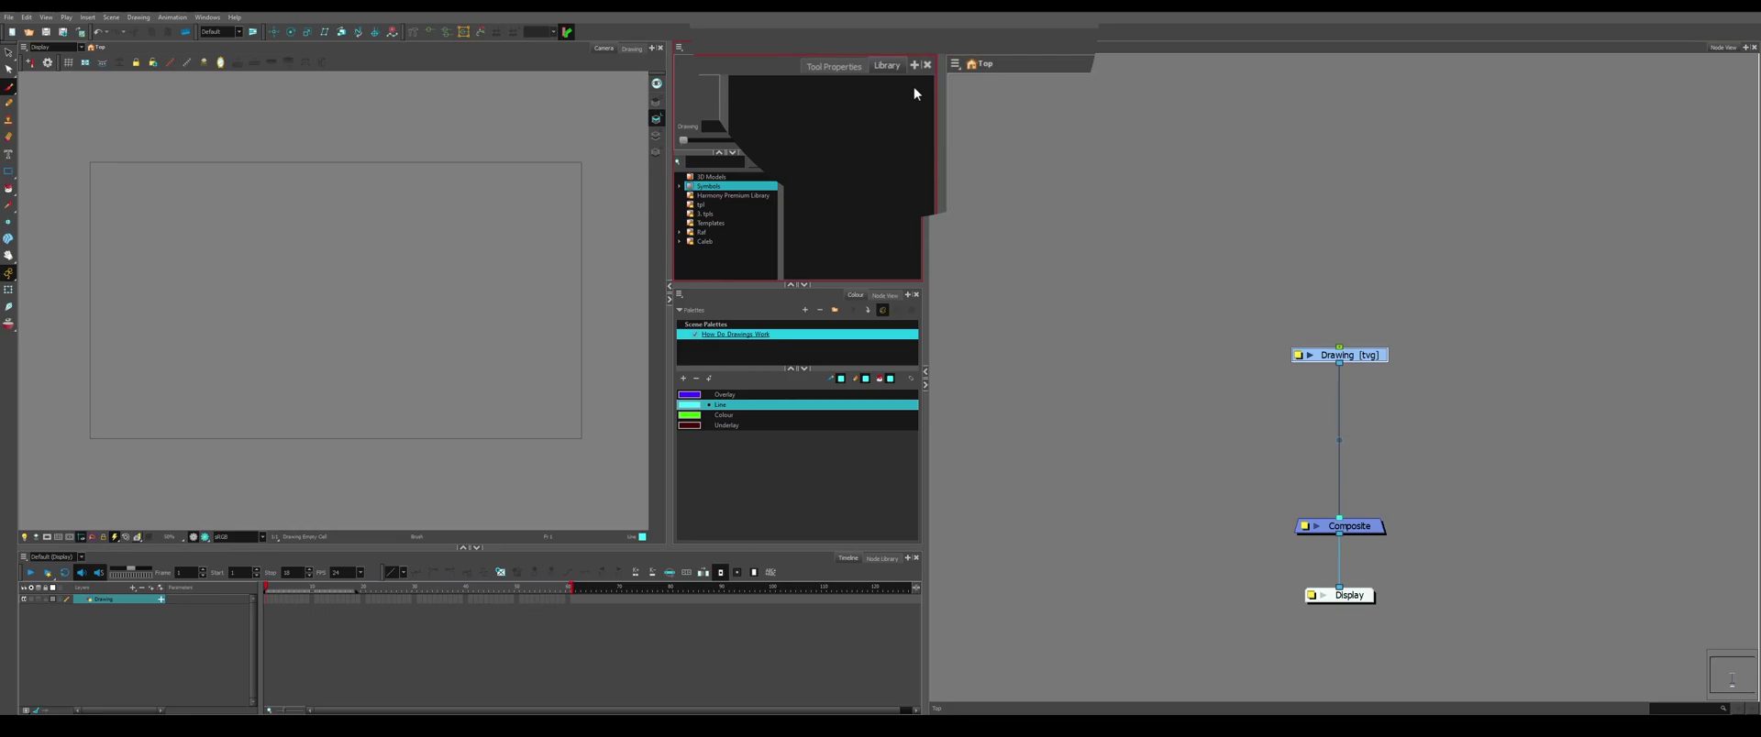
# Add a Drawing Substitutions view alongside the Tool Properties and Library views.
pyautogui.click(913, 66)
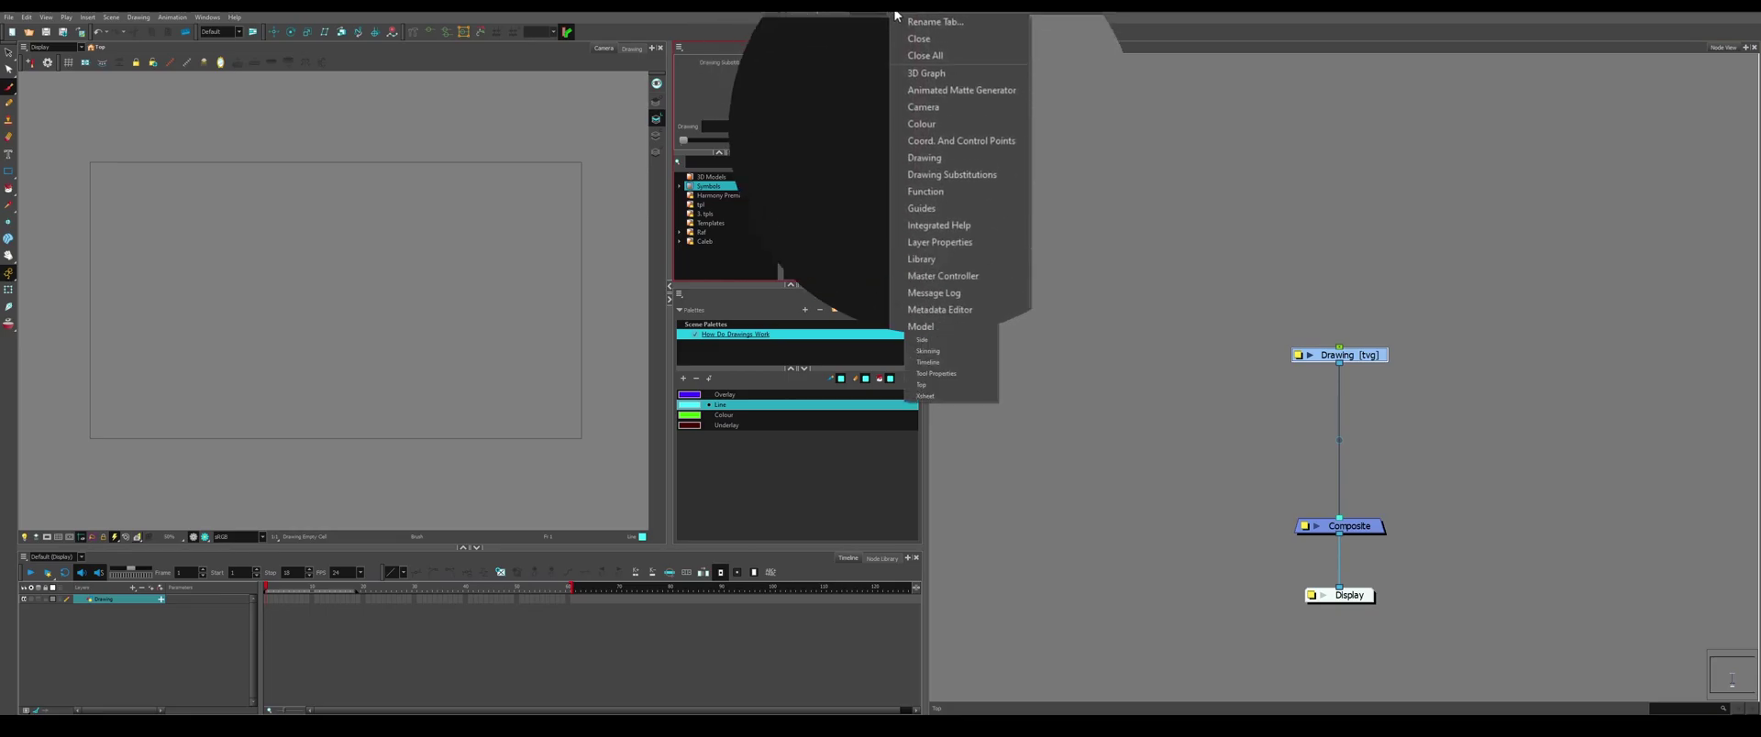
pyautogui.click(972, 162)
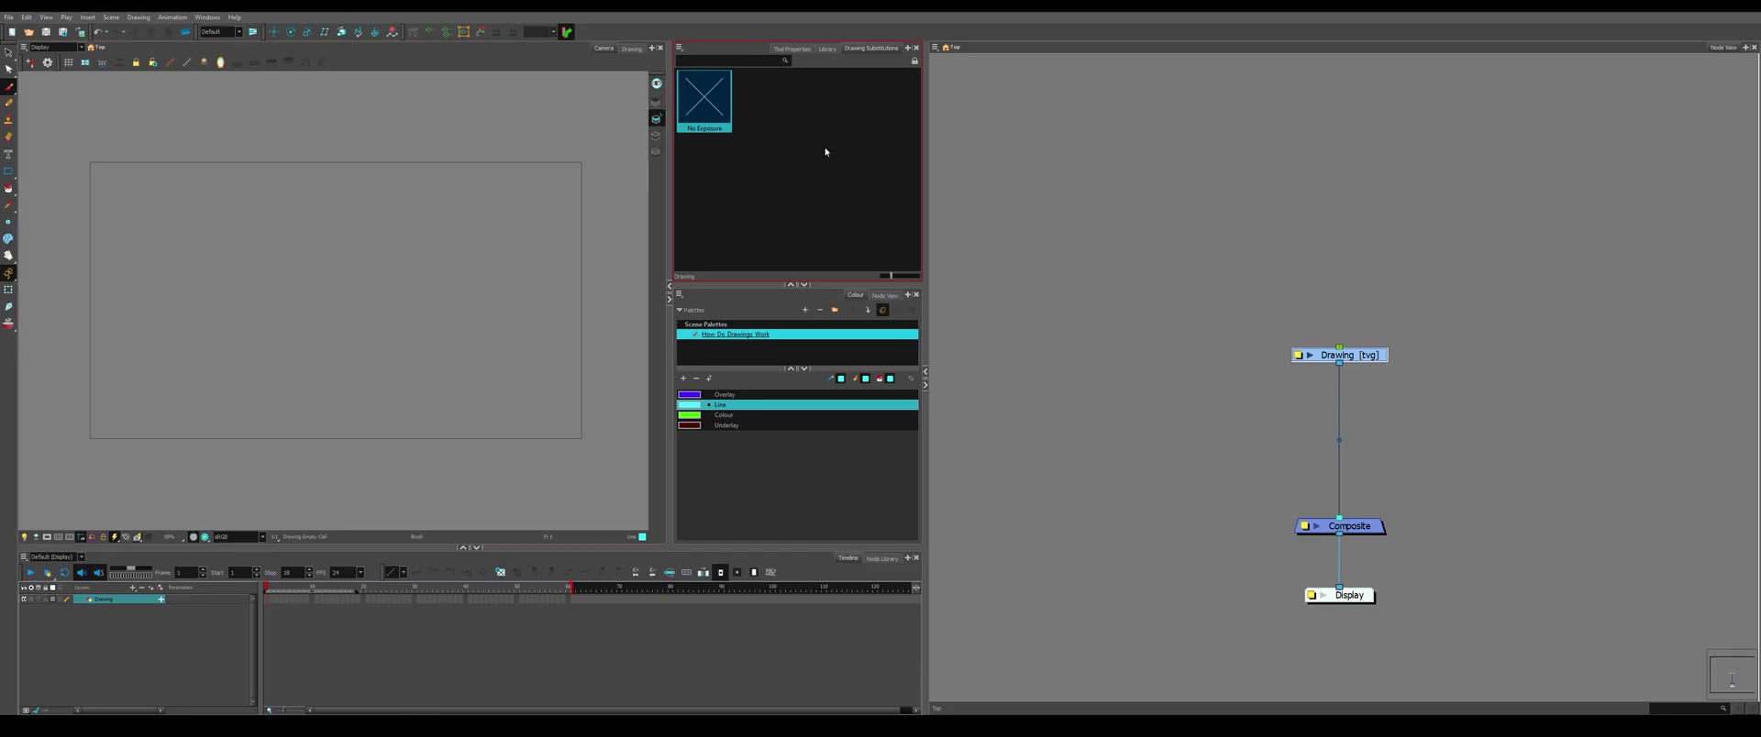
# Select the Drawing node and draw a wavy brush stroke in the Line colour on each of frames 1 and 2.
pyautogui.click(1253, 358)
pyautogui.click(1330, 355)
pyautogui.moveTo(172, 312)
pyautogui.mouseDown()
pyautogui.moveTo(289, 365)
pyautogui.moveTo(501, 370)
pyautogui.mouseUp()
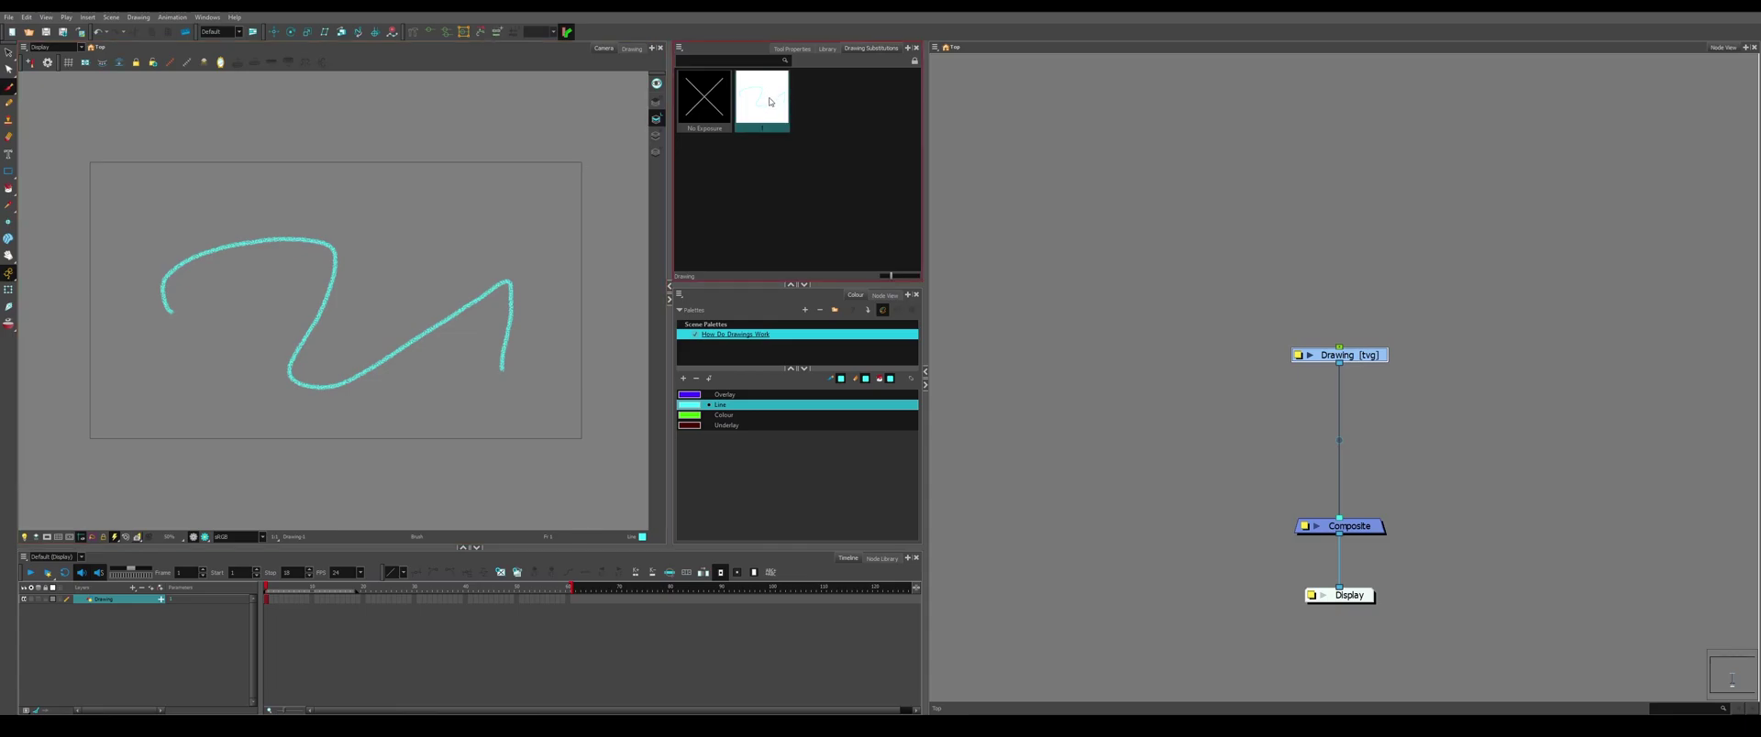
pyautogui.click(272, 600)
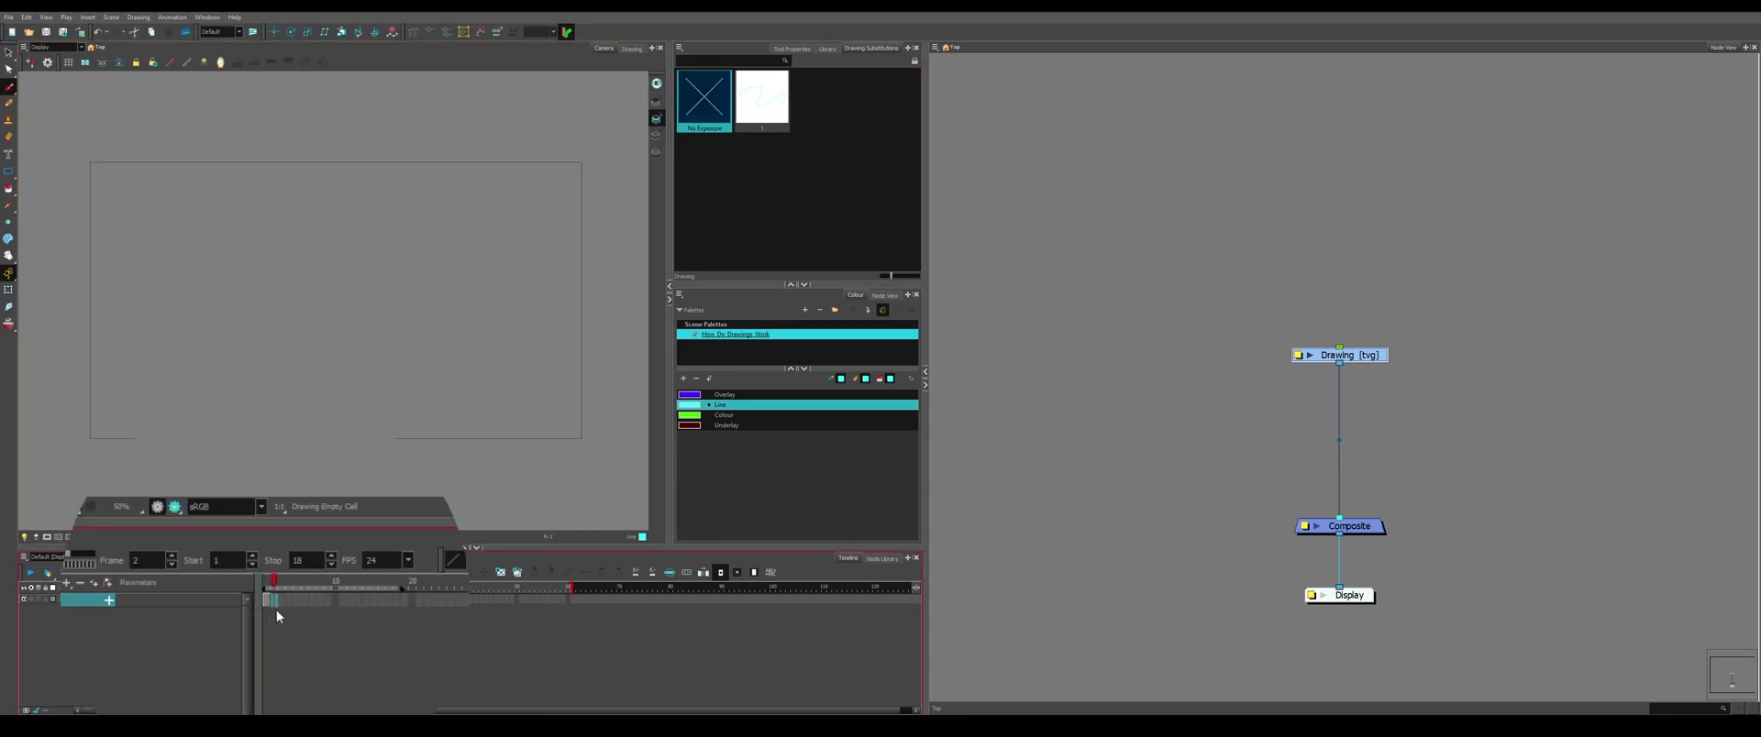
pyautogui.moveTo(195, 275); pyautogui.dragTo(502, 376)
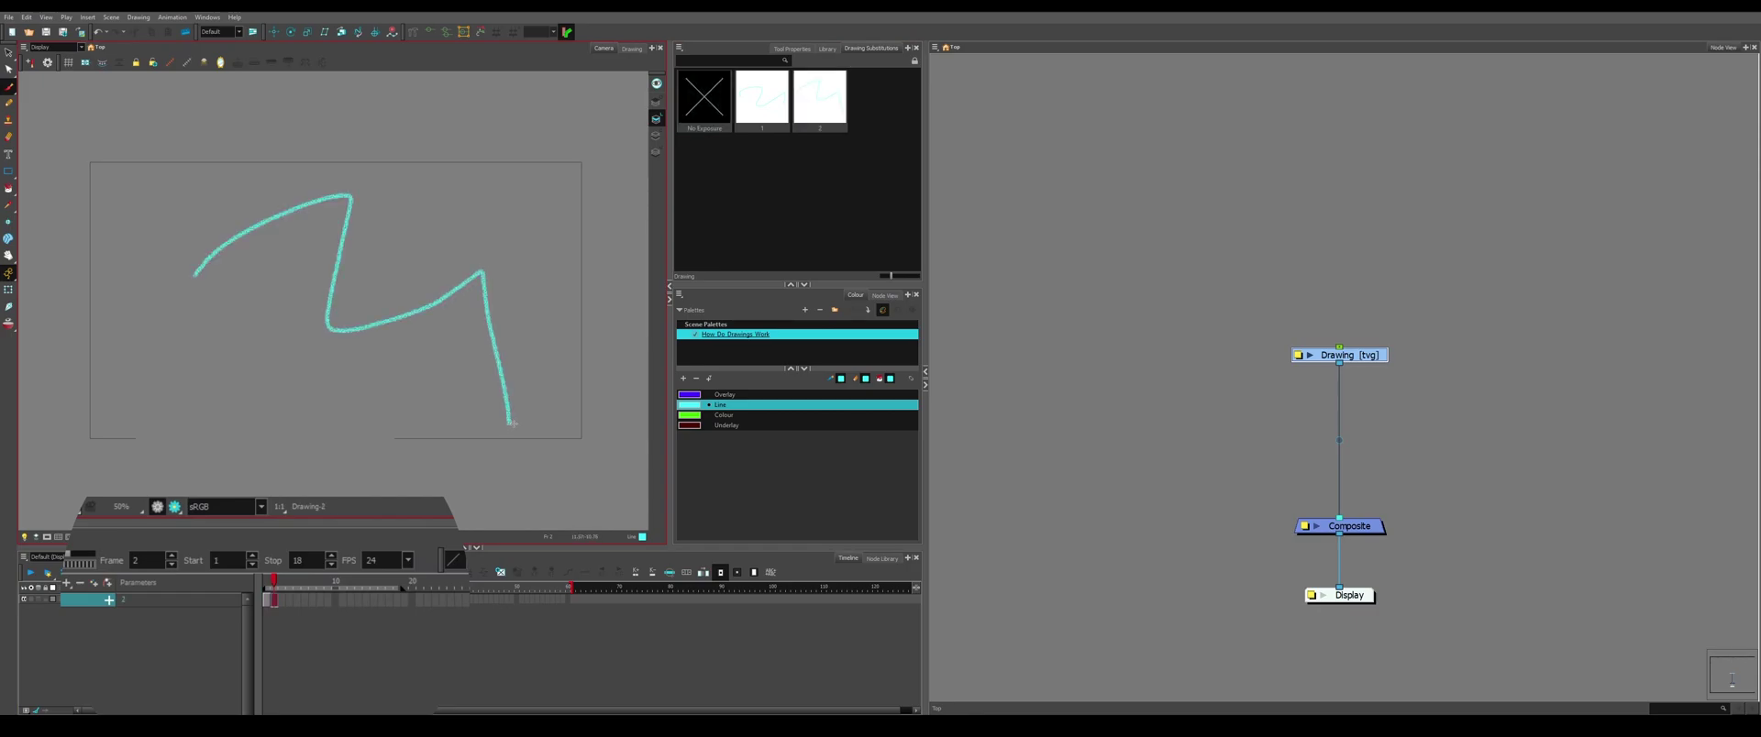
pyautogui.click(492, 571)
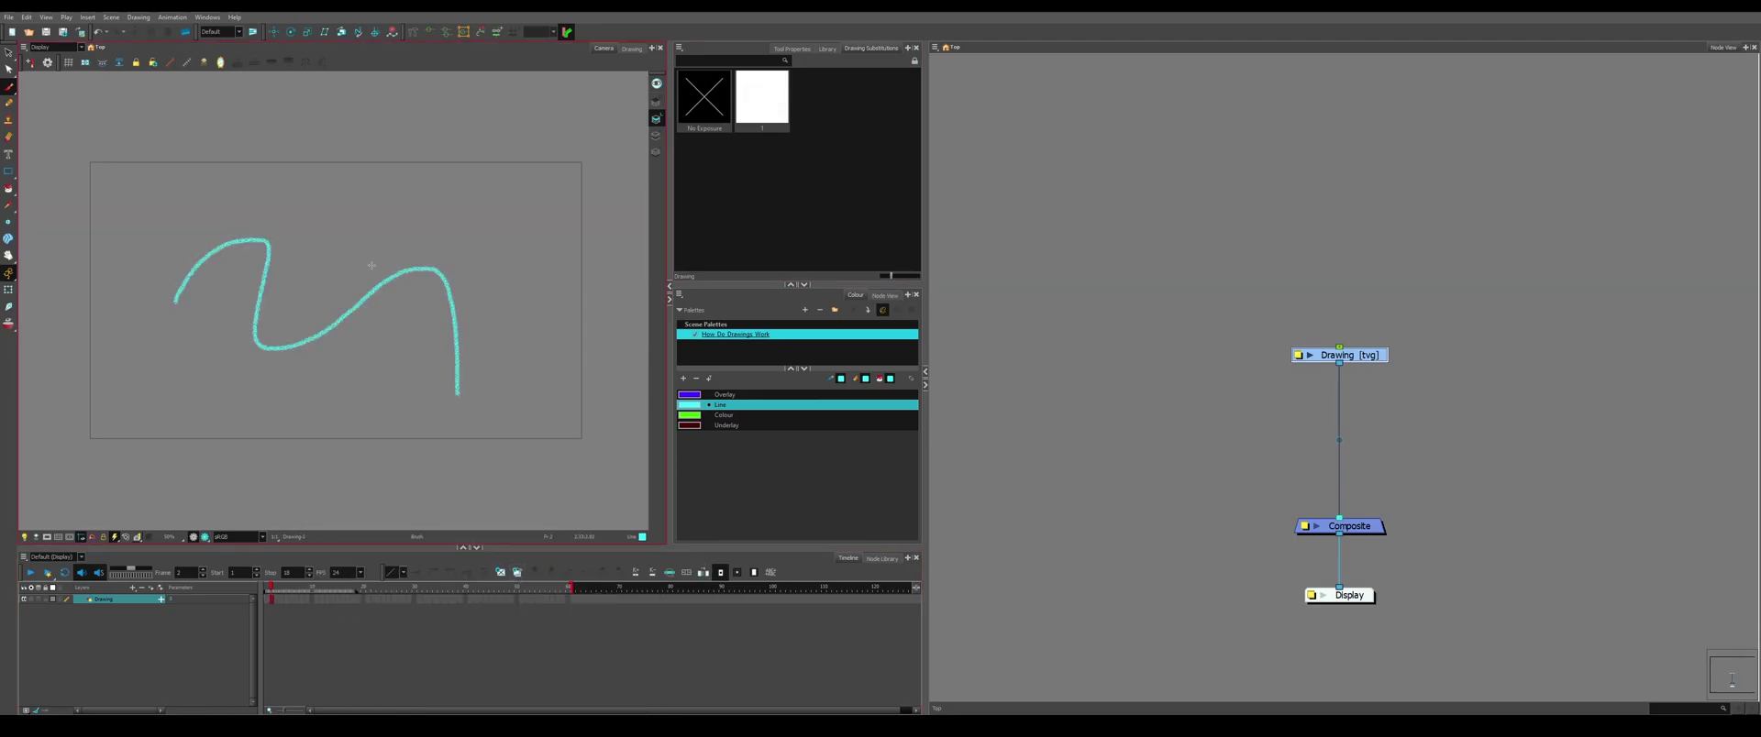
# Select drawing substitution 1 and look up the Exposure Sheet keyboard shortcut for Delete Selected Drawings.
pyautogui.click(754, 103)
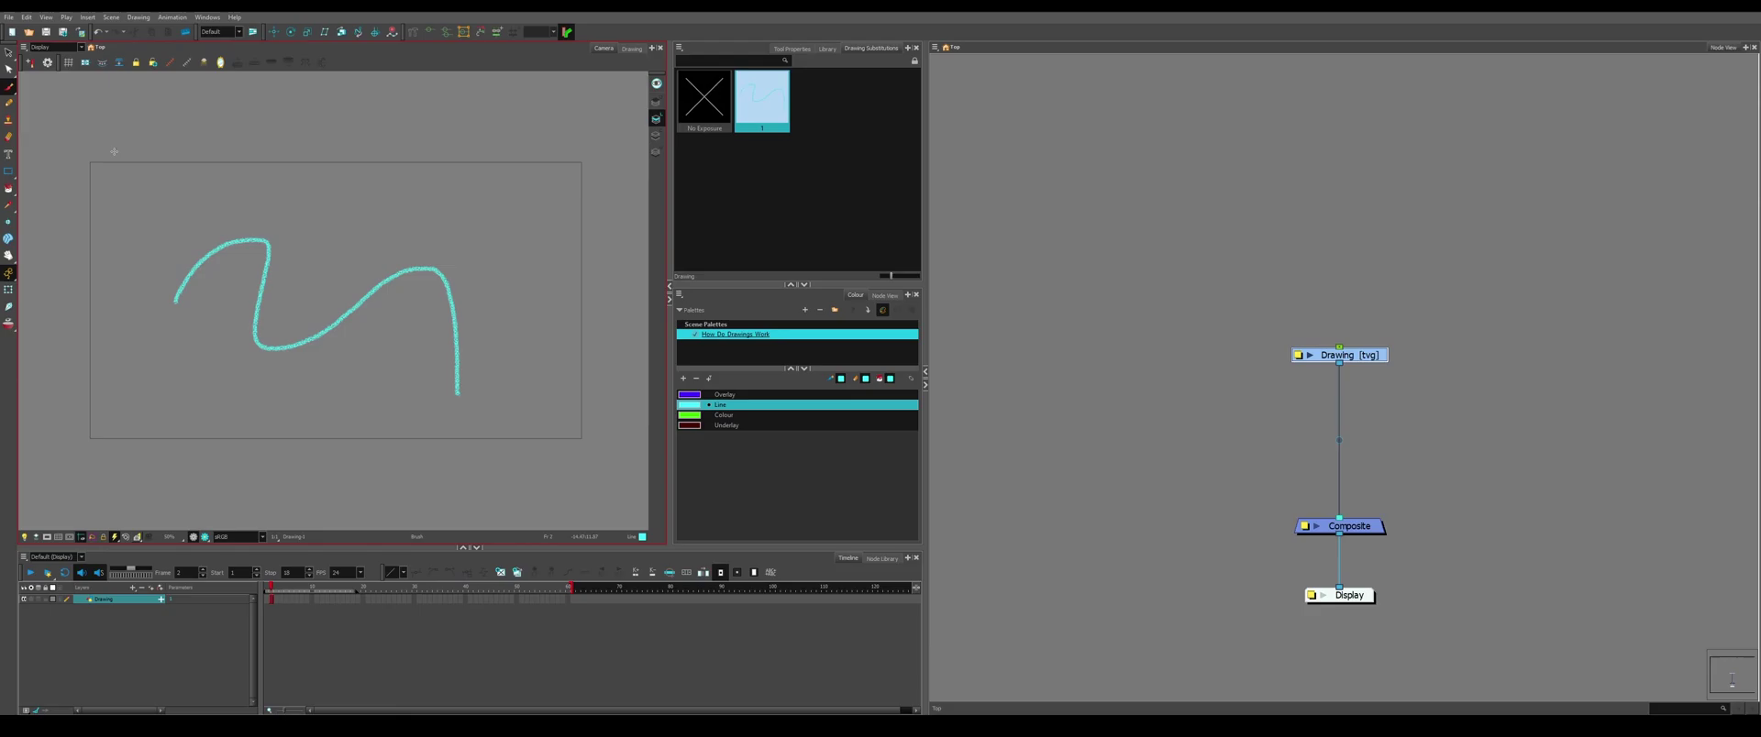
pyautogui.click(27, 17)
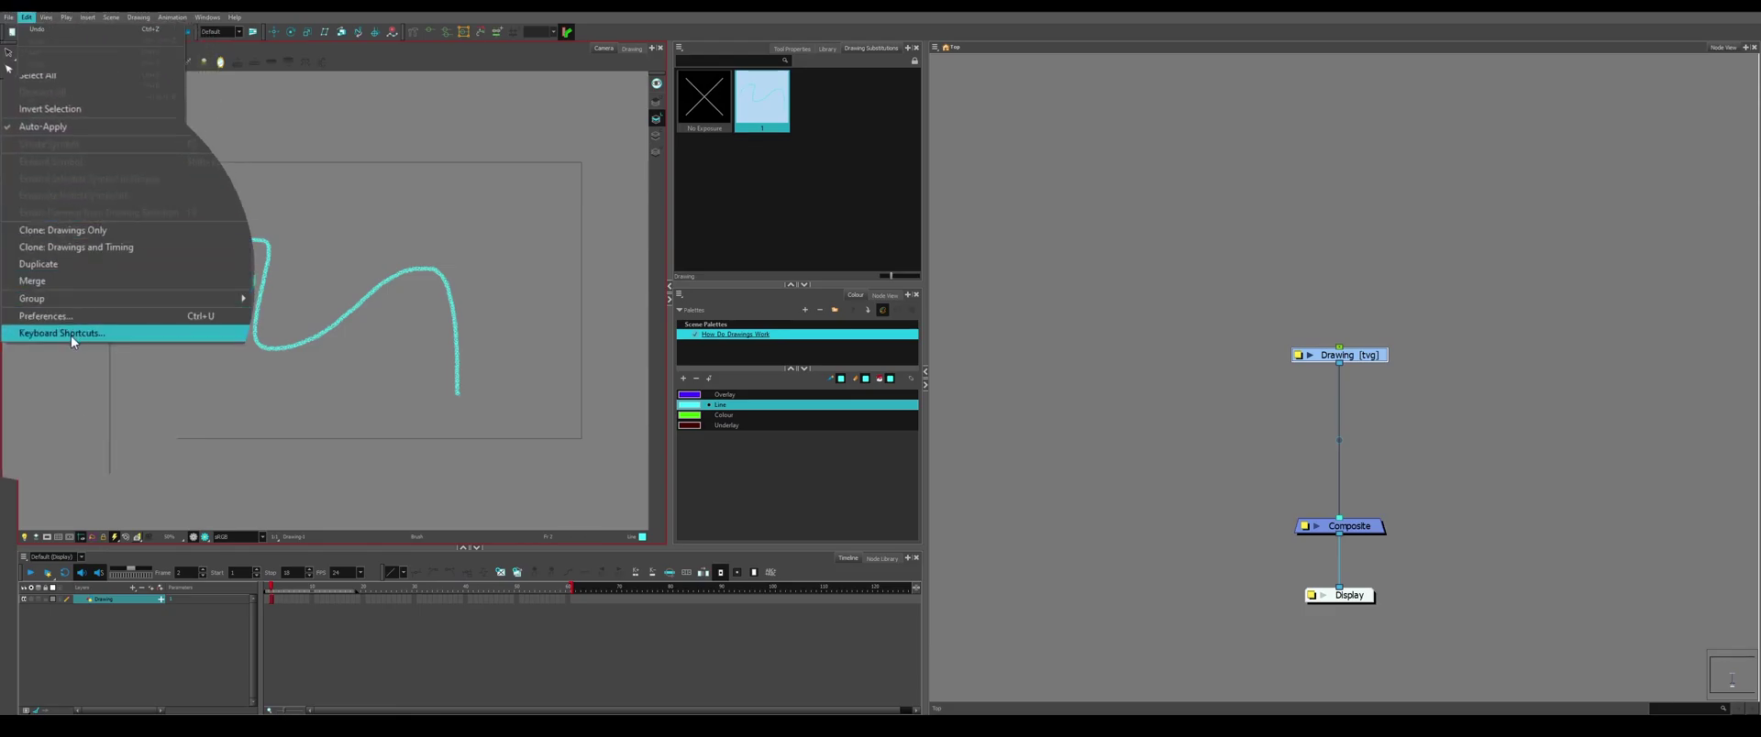
pyautogui.click(69, 335)
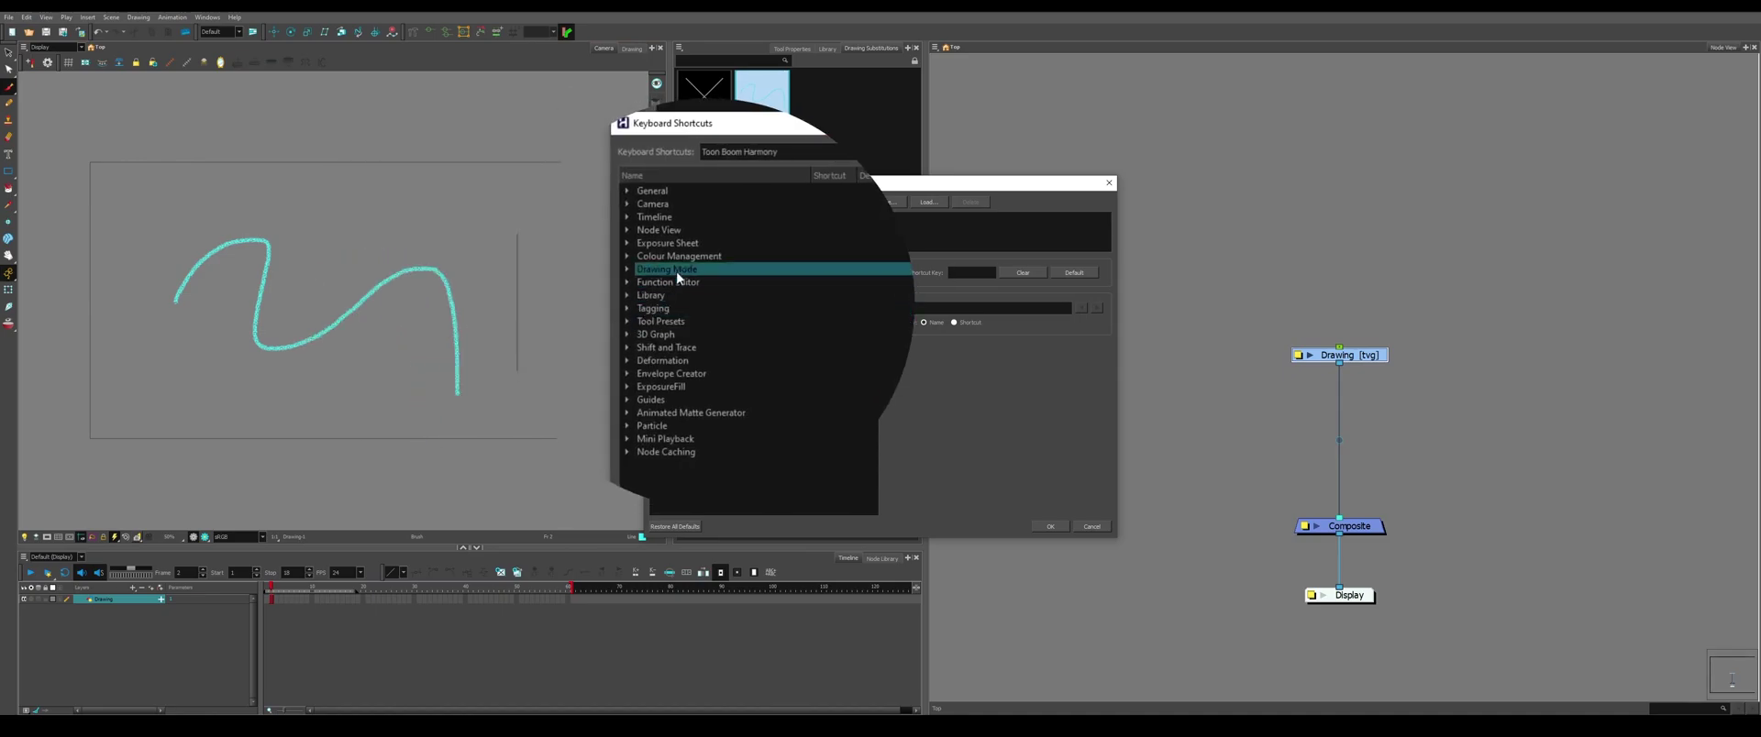
pyautogui.click(629, 244)
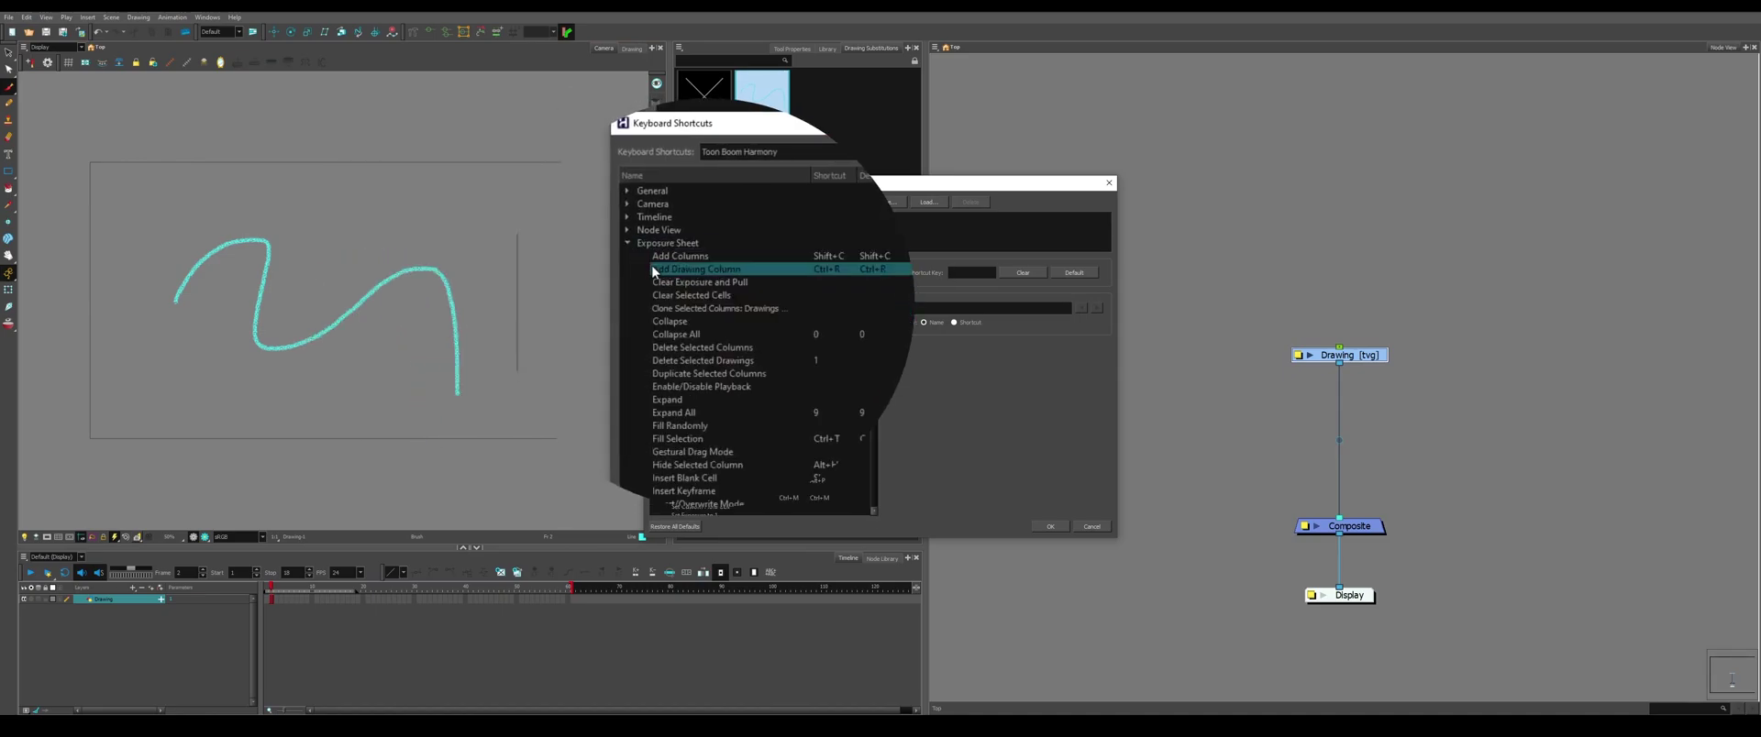
pyautogui.click(731, 361)
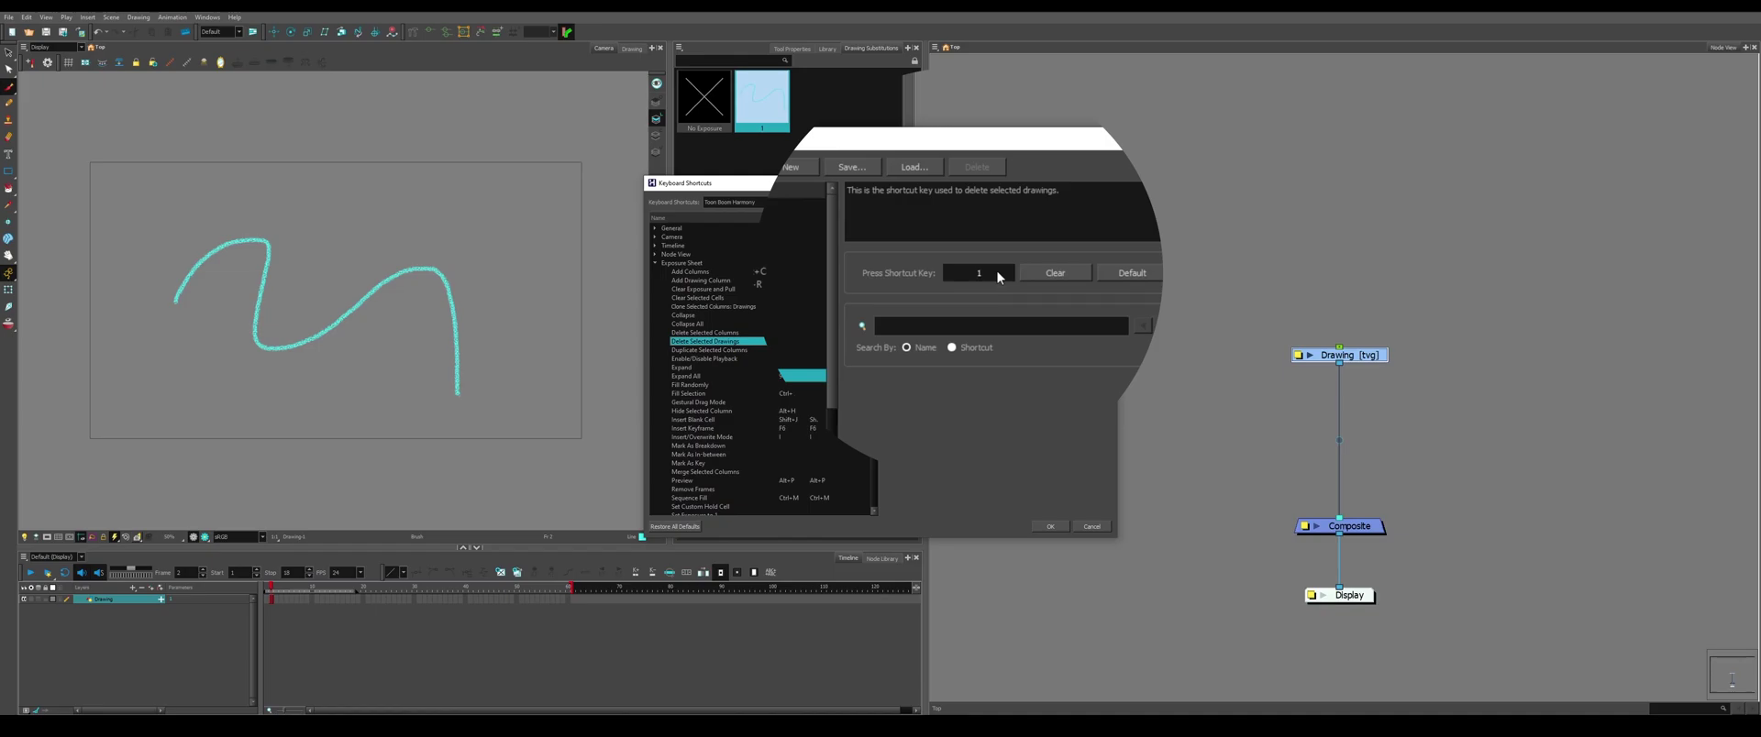
pyautogui.click(1049, 526)
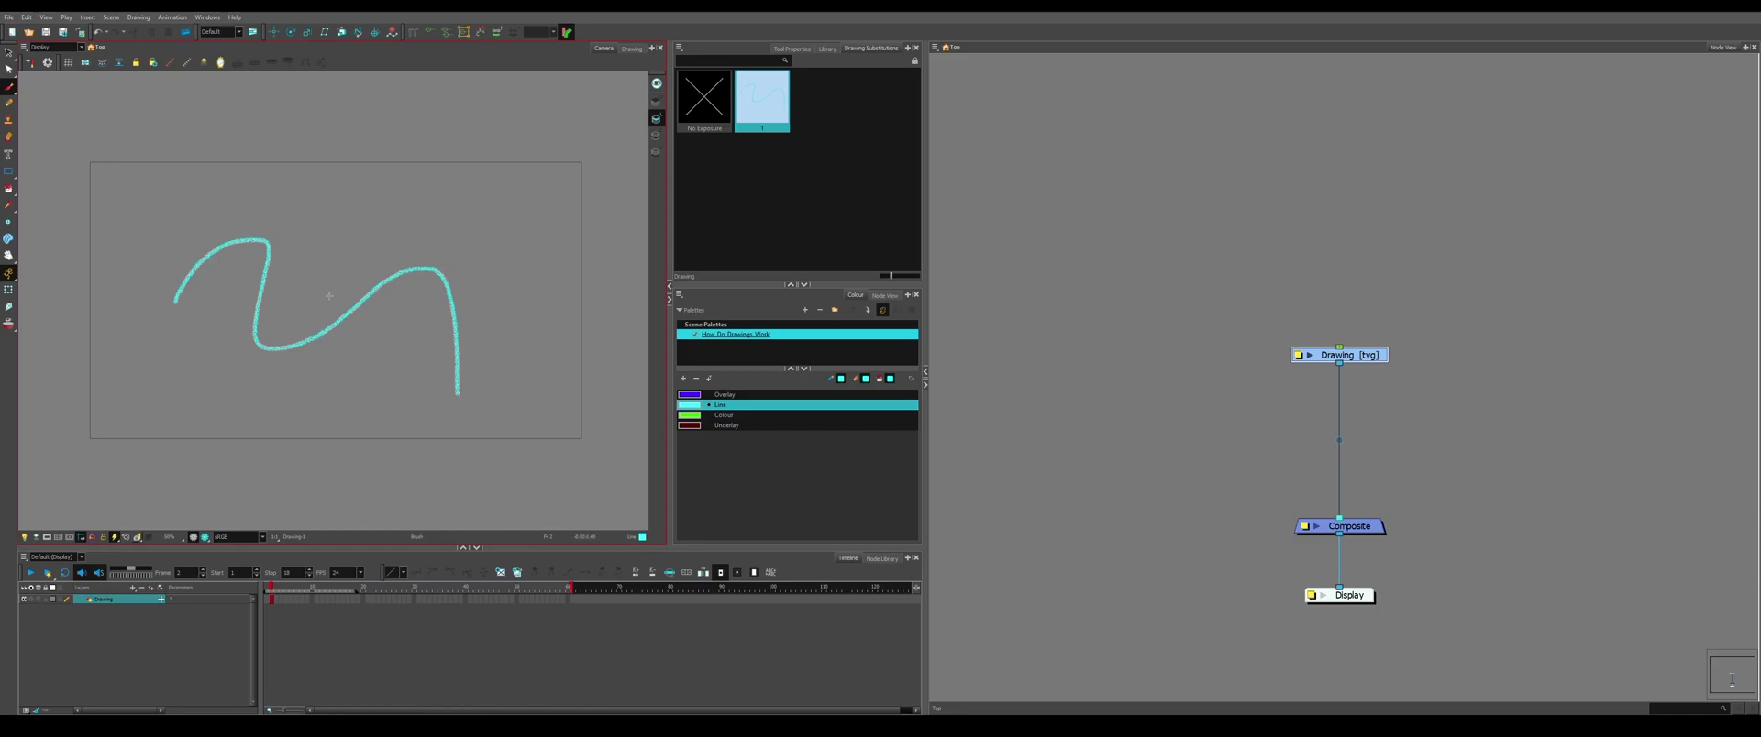
# Remove the wavy stroke and draw a circle near the centre of the frame with the Ellipse tool in the Line colour.
pyautogui.hotkey('ctrl', 'z')
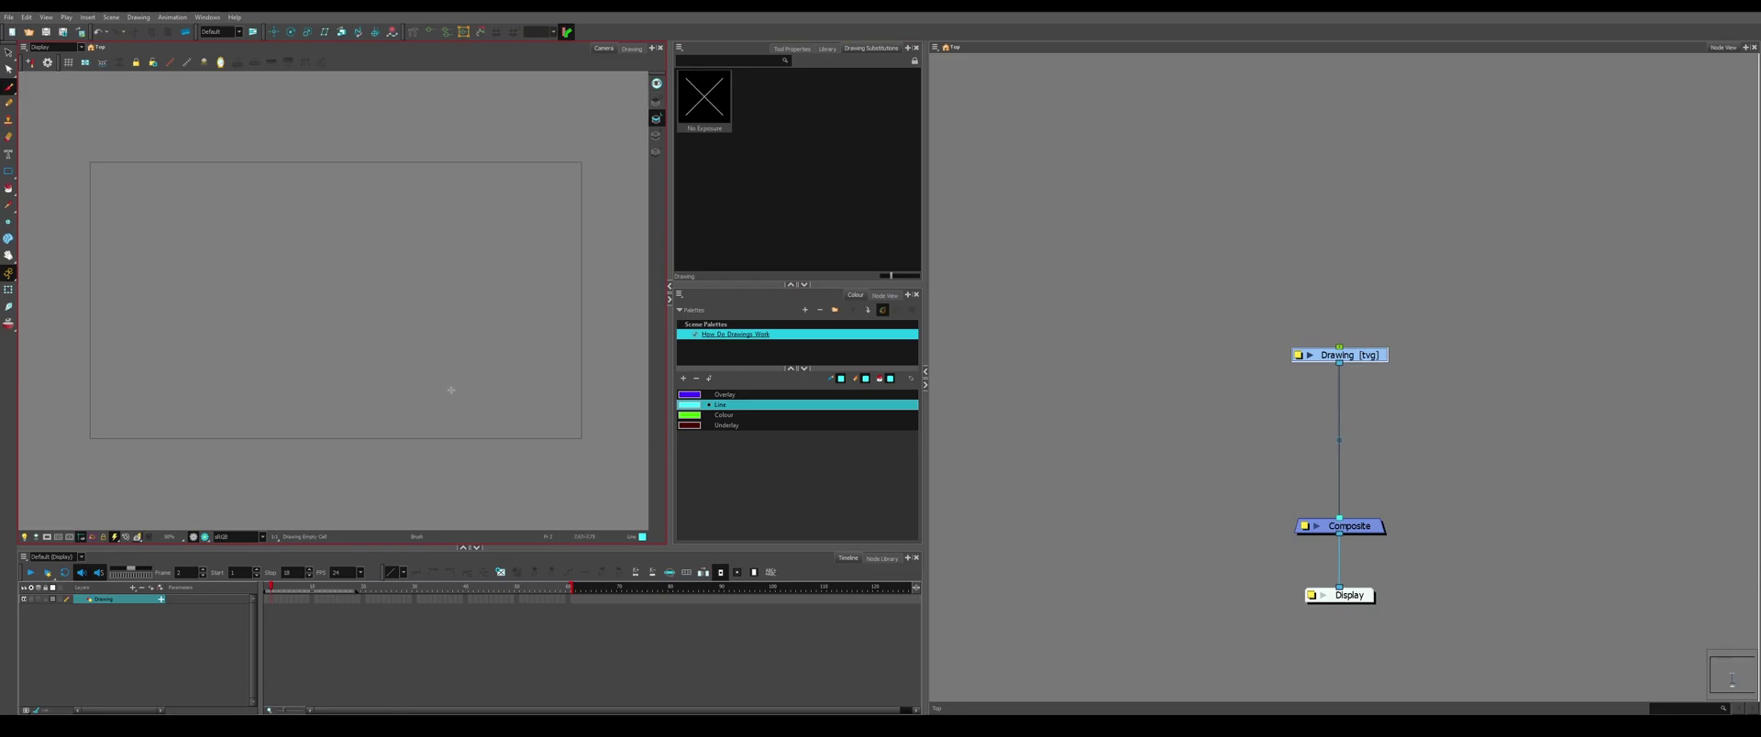
pyautogui.hotkey('alt', '=')
pyautogui.moveTo(323, 290); pyautogui.dragTo(374, 234)
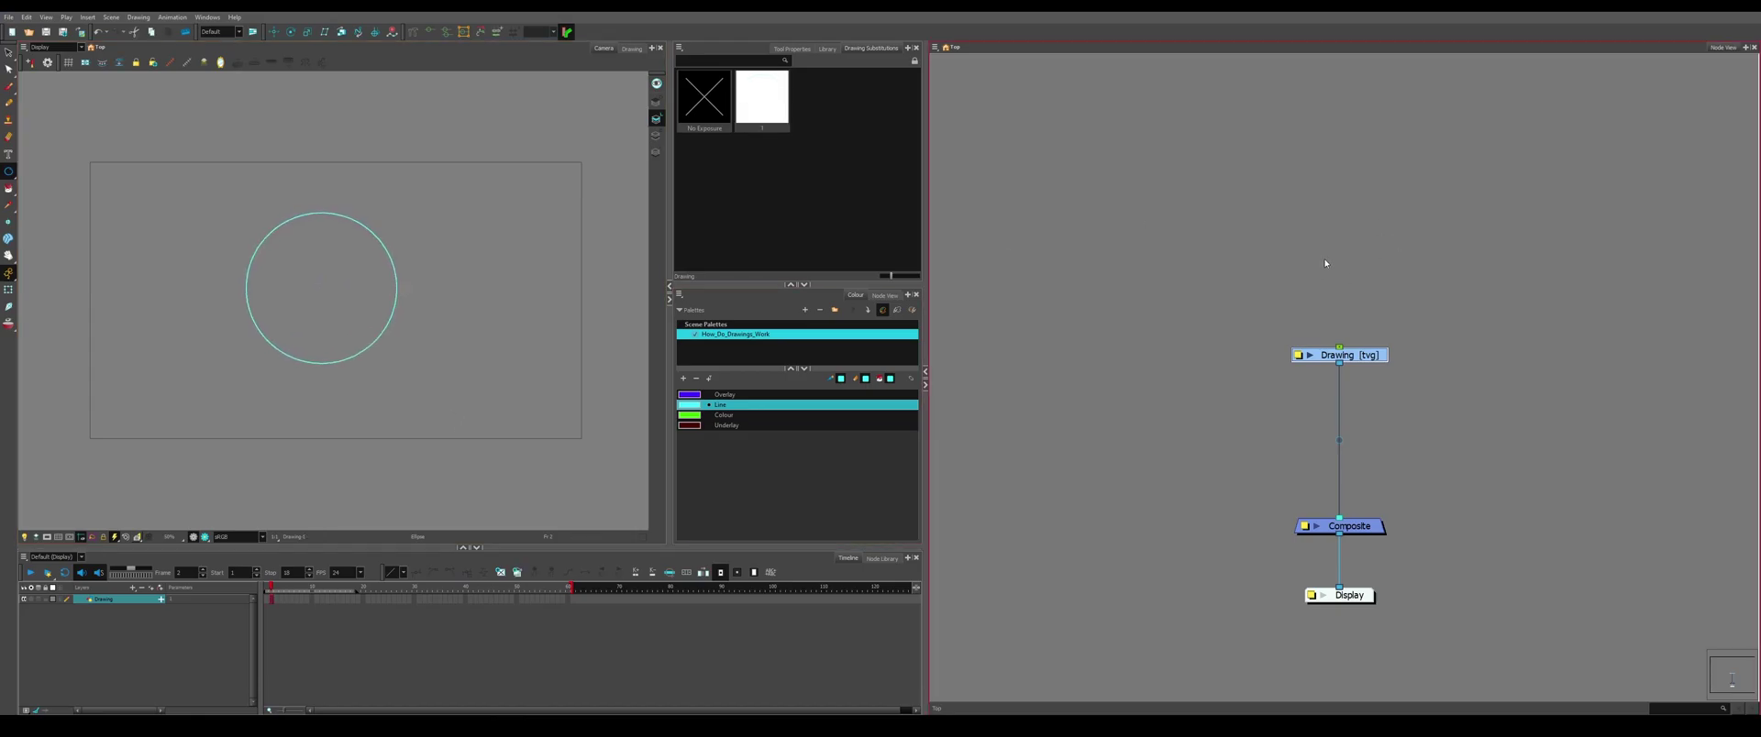
# Open the layer properties of the Drawing node.
pyautogui.moveTo(1219, 295); pyautogui.dragTo(1474, 451)
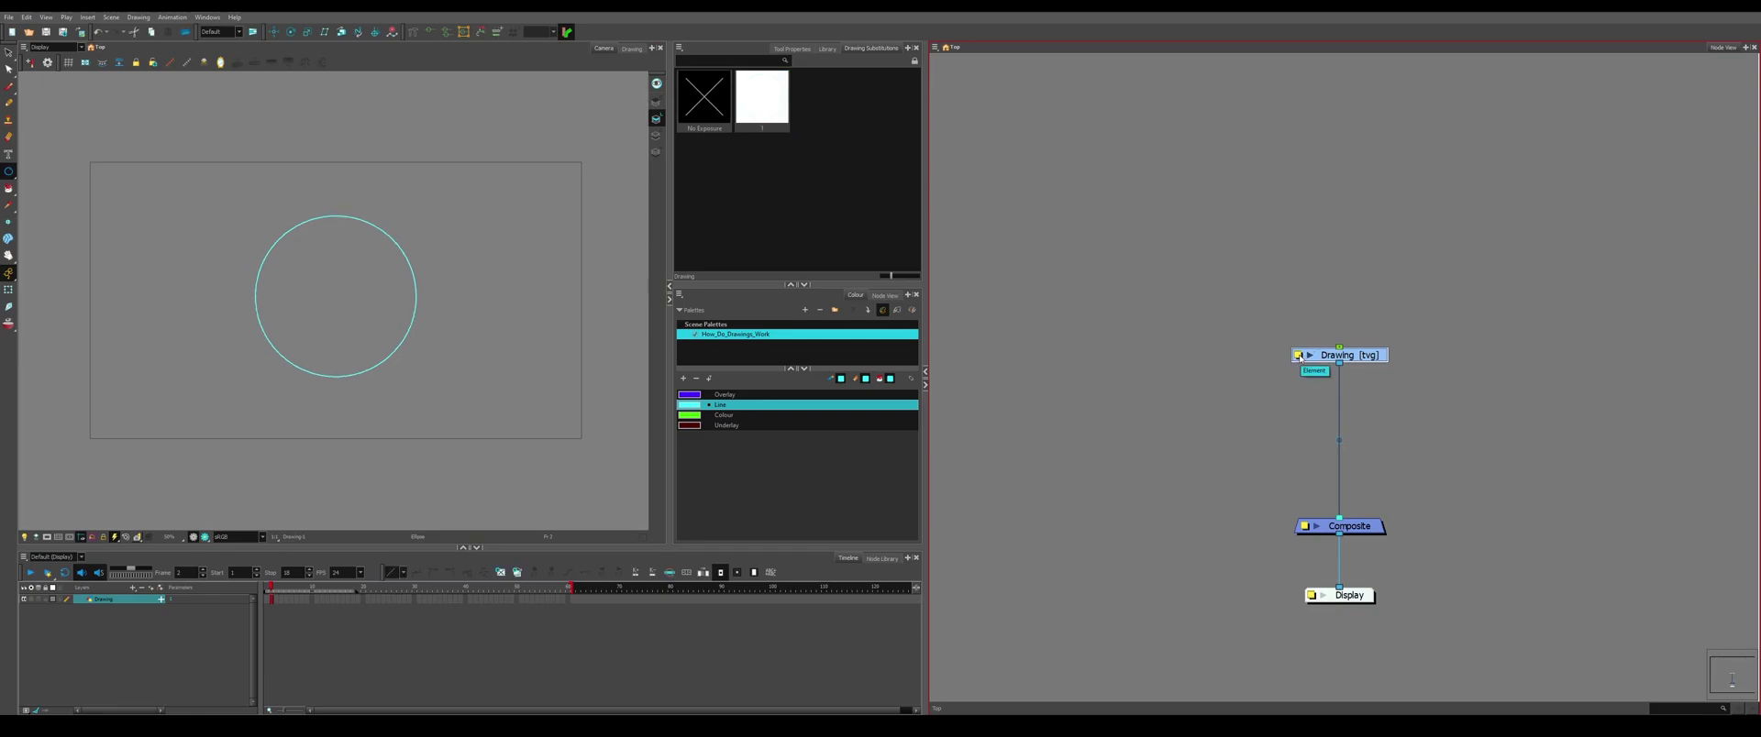
pyautogui.click(1299, 355)
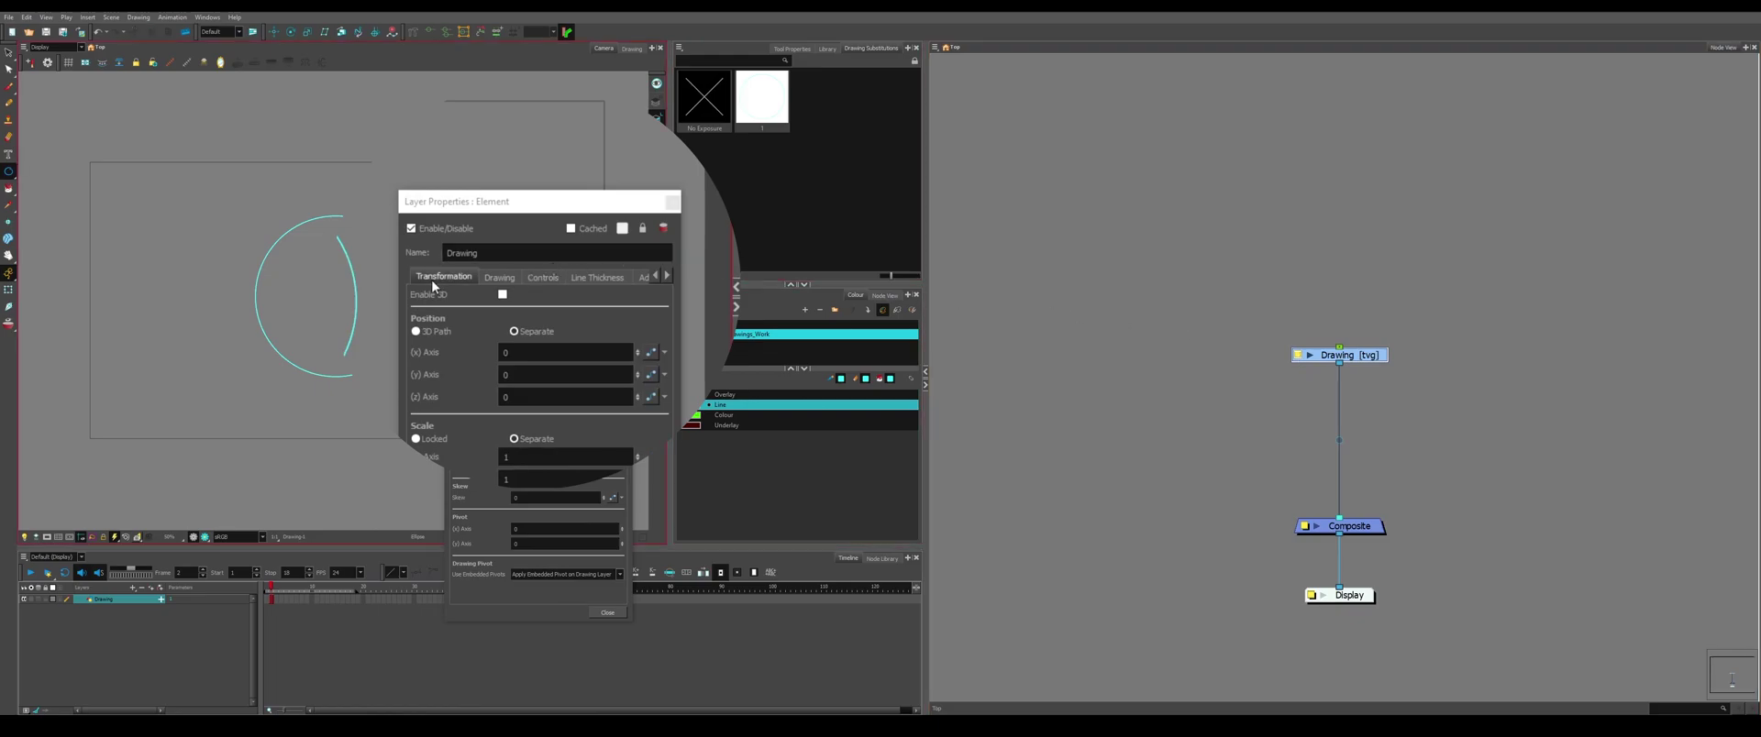
# Check the drawing path and art layer types in the Drawing node's layer properties, select its drawing substitution and close the properties.
pyautogui.click(496, 277)
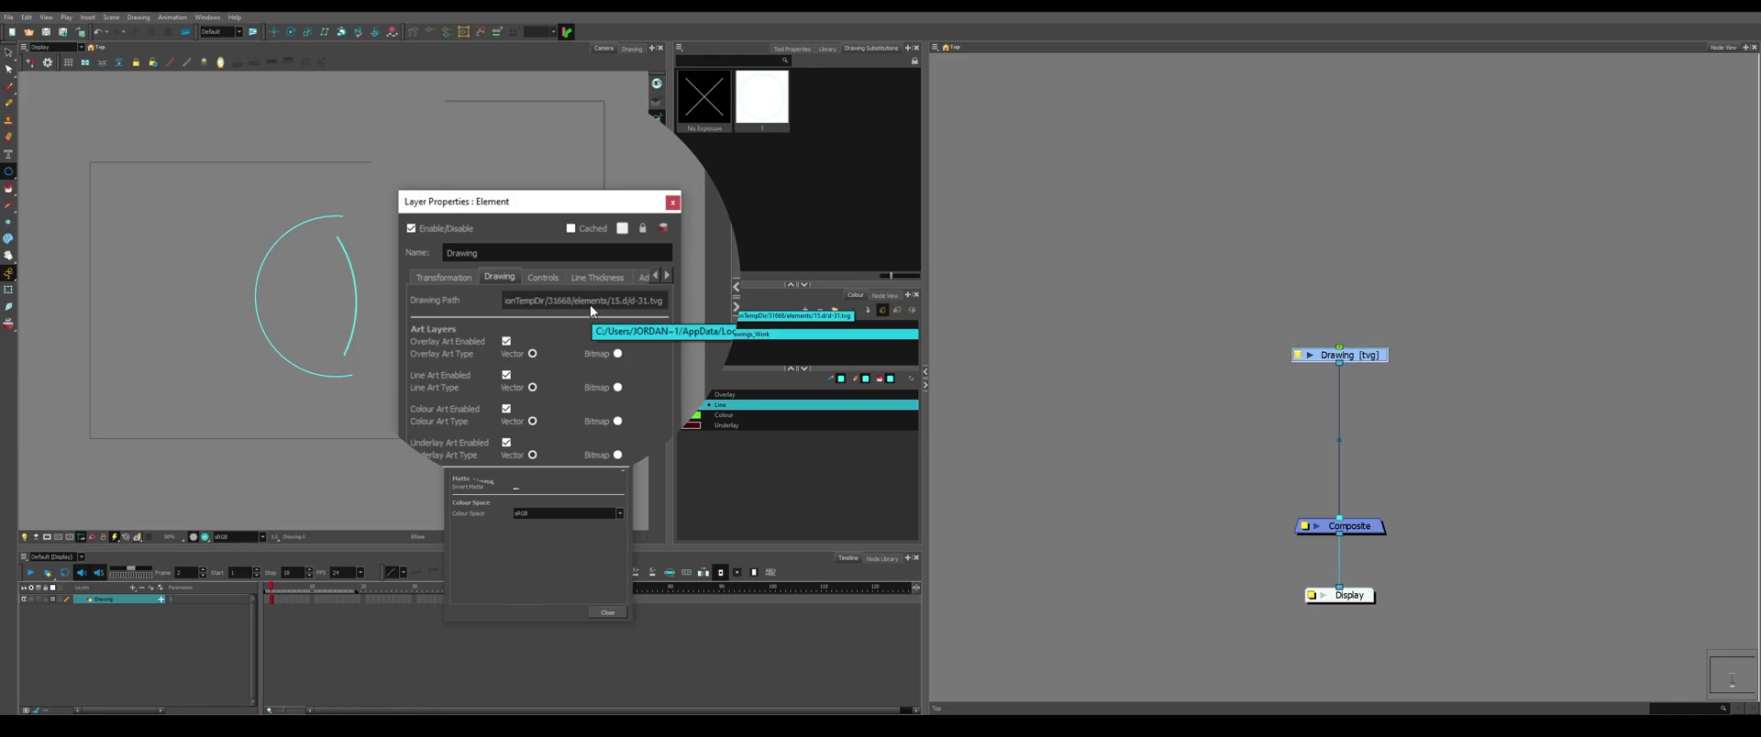
pyautogui.click(761, 99)
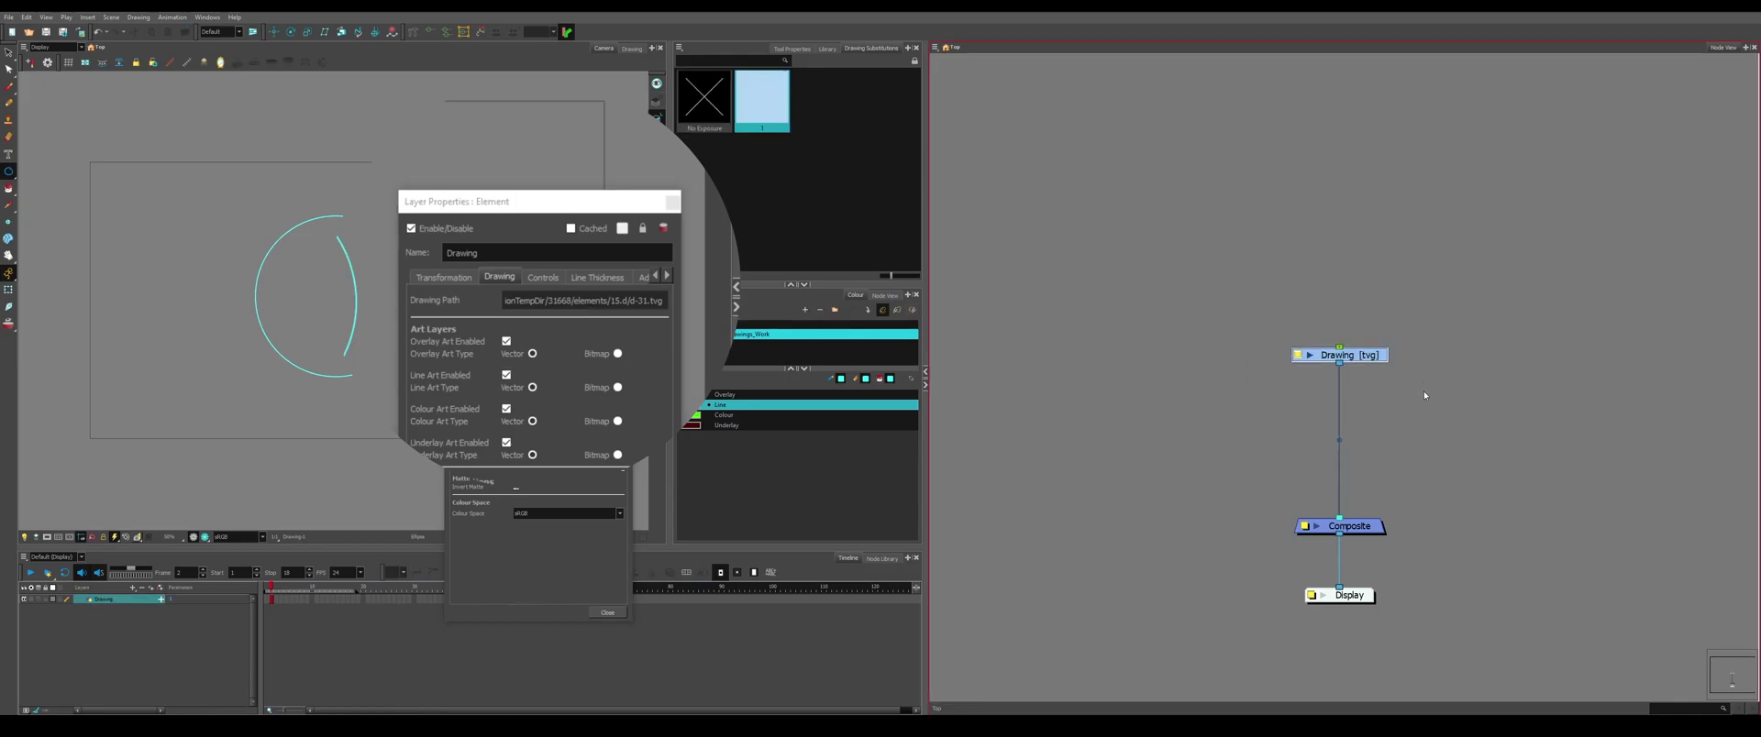
pyautogui.click(672, 203)
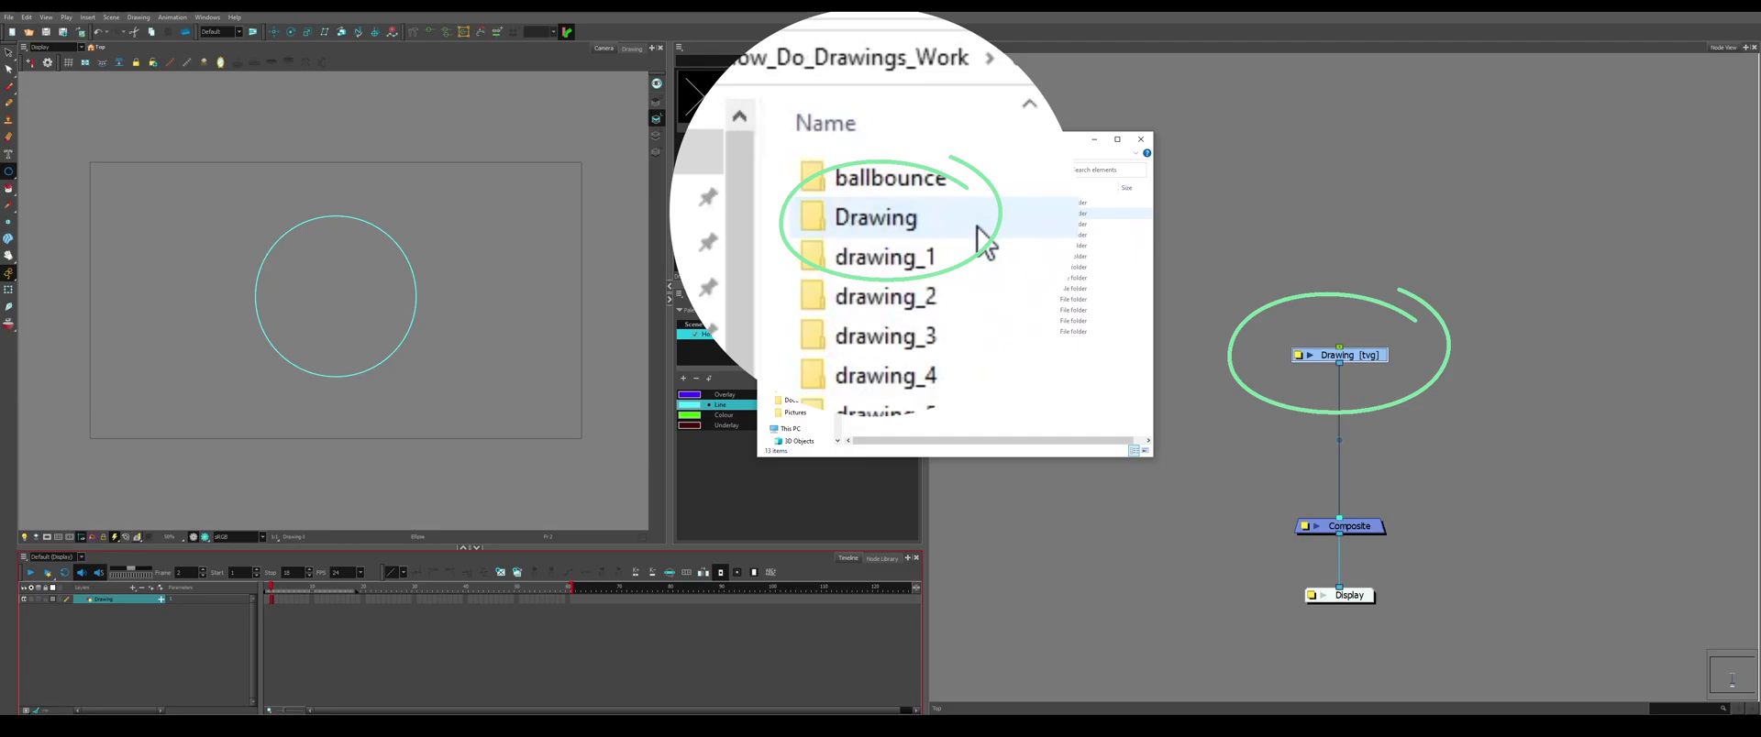
# In File Explorer, examine the Drawing folder and the other drawing folders inside the How_Do_Drawings_Work project's elements folder, and return to Harmony.
pyautogui.moveTo(976, 404); pyautogui.dragTo(947, 216)
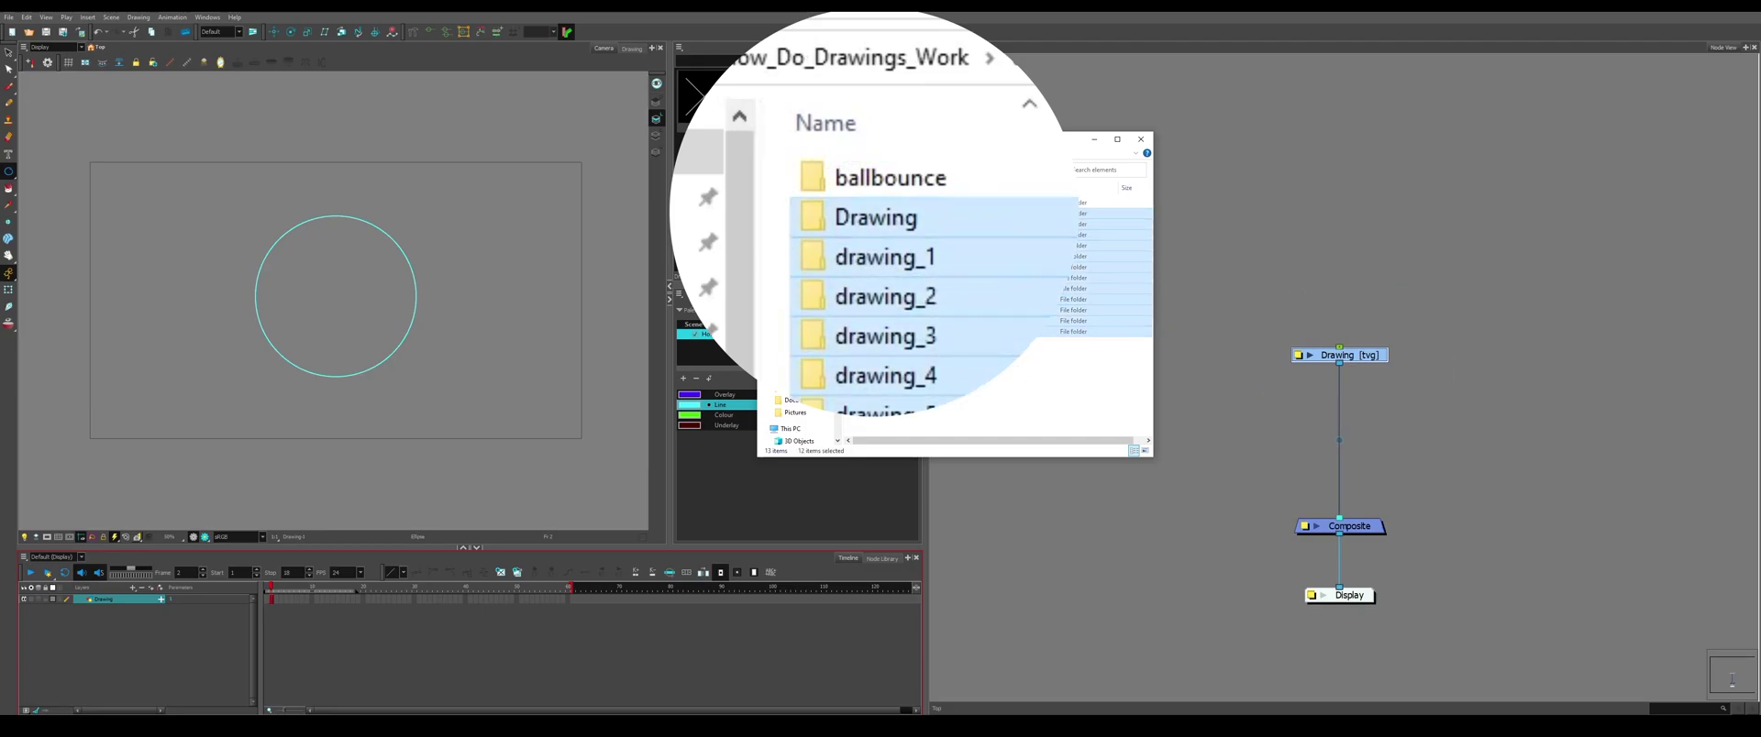
pyautogui.click(993, 397)
pyautogui.click(943, 215)
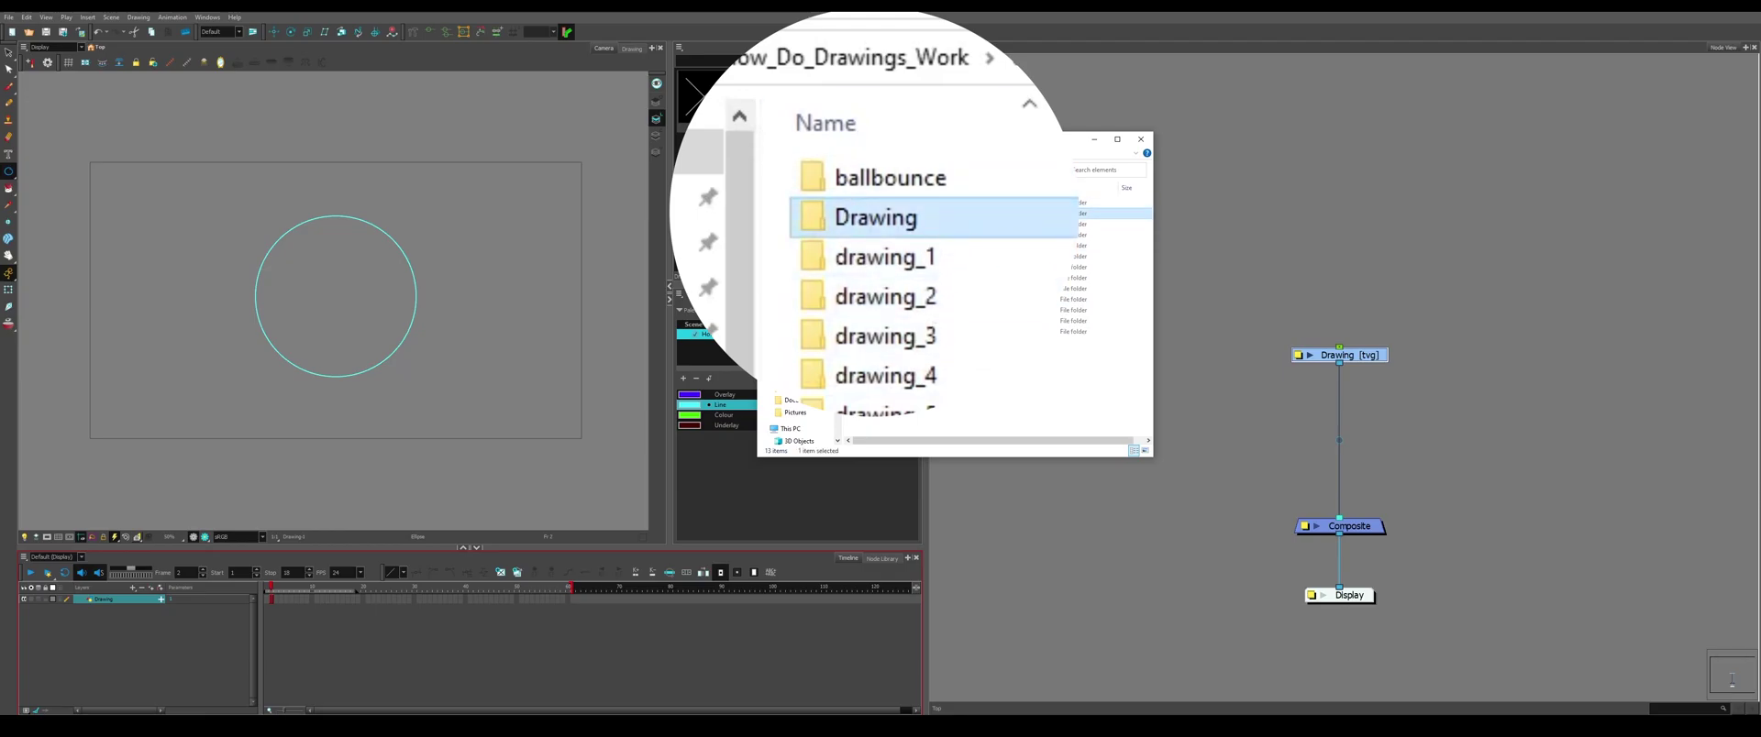
pyautogui.hotkey('alt', 'Left')
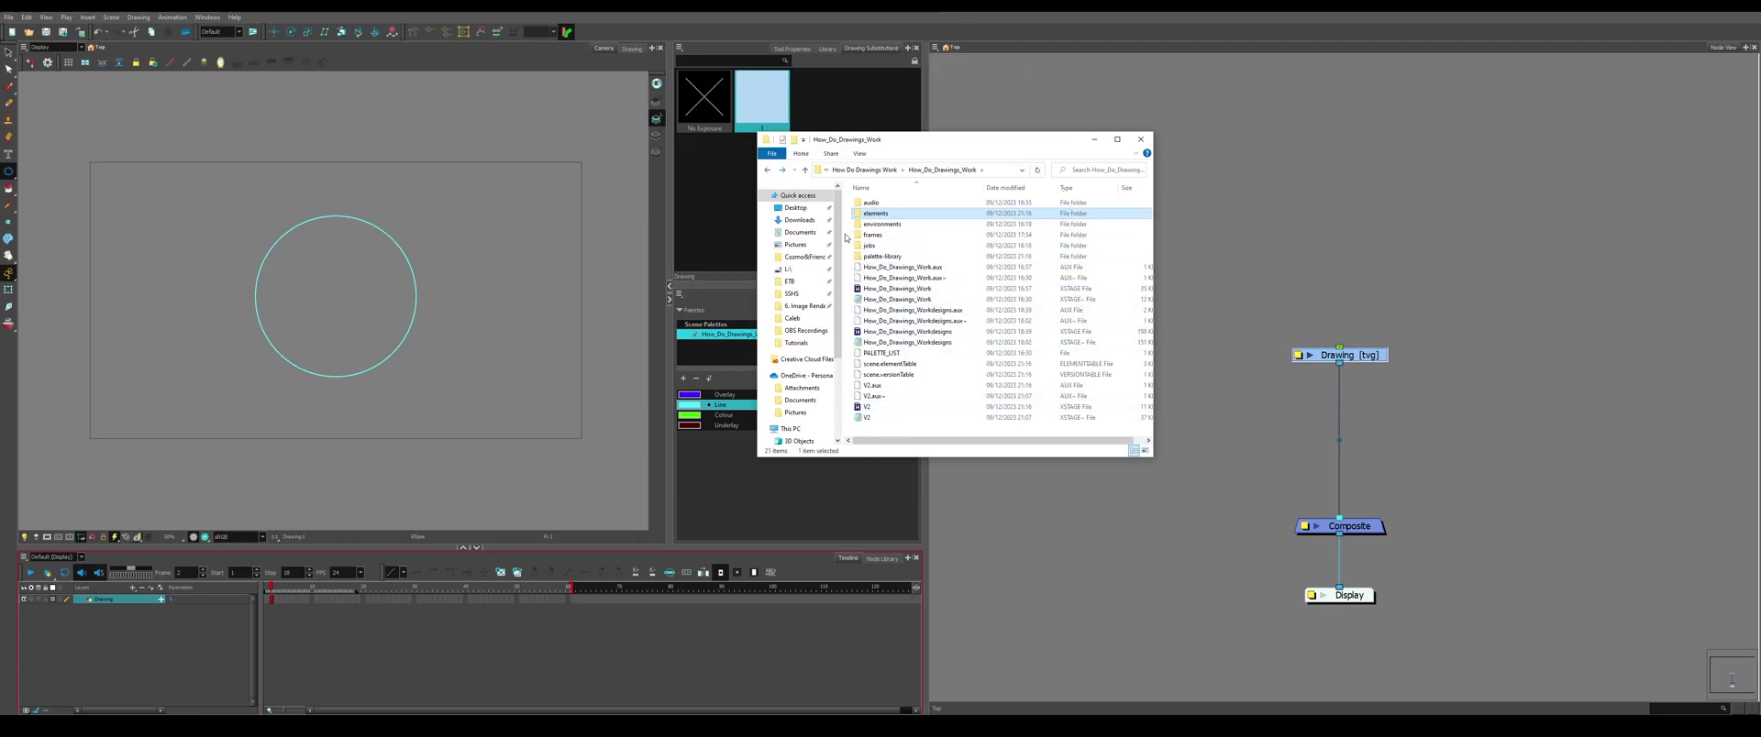
pyautogui.doubleClick(885, 214)
pyautogui.hotkey('ctrl', 'a')
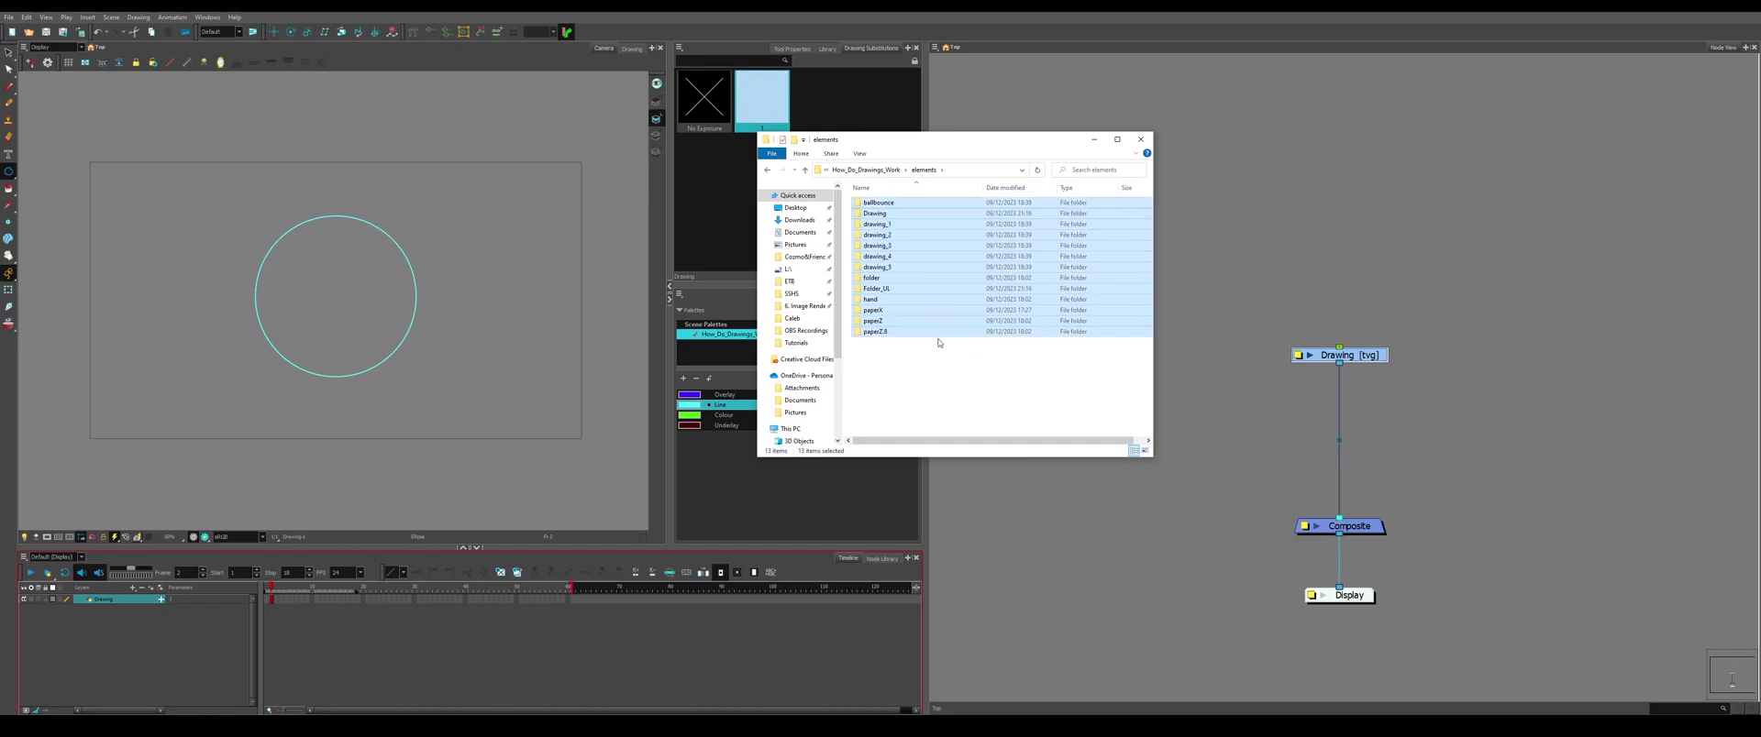
pyautogui.click(954, 379)
pyautogui.click(1214, 263)
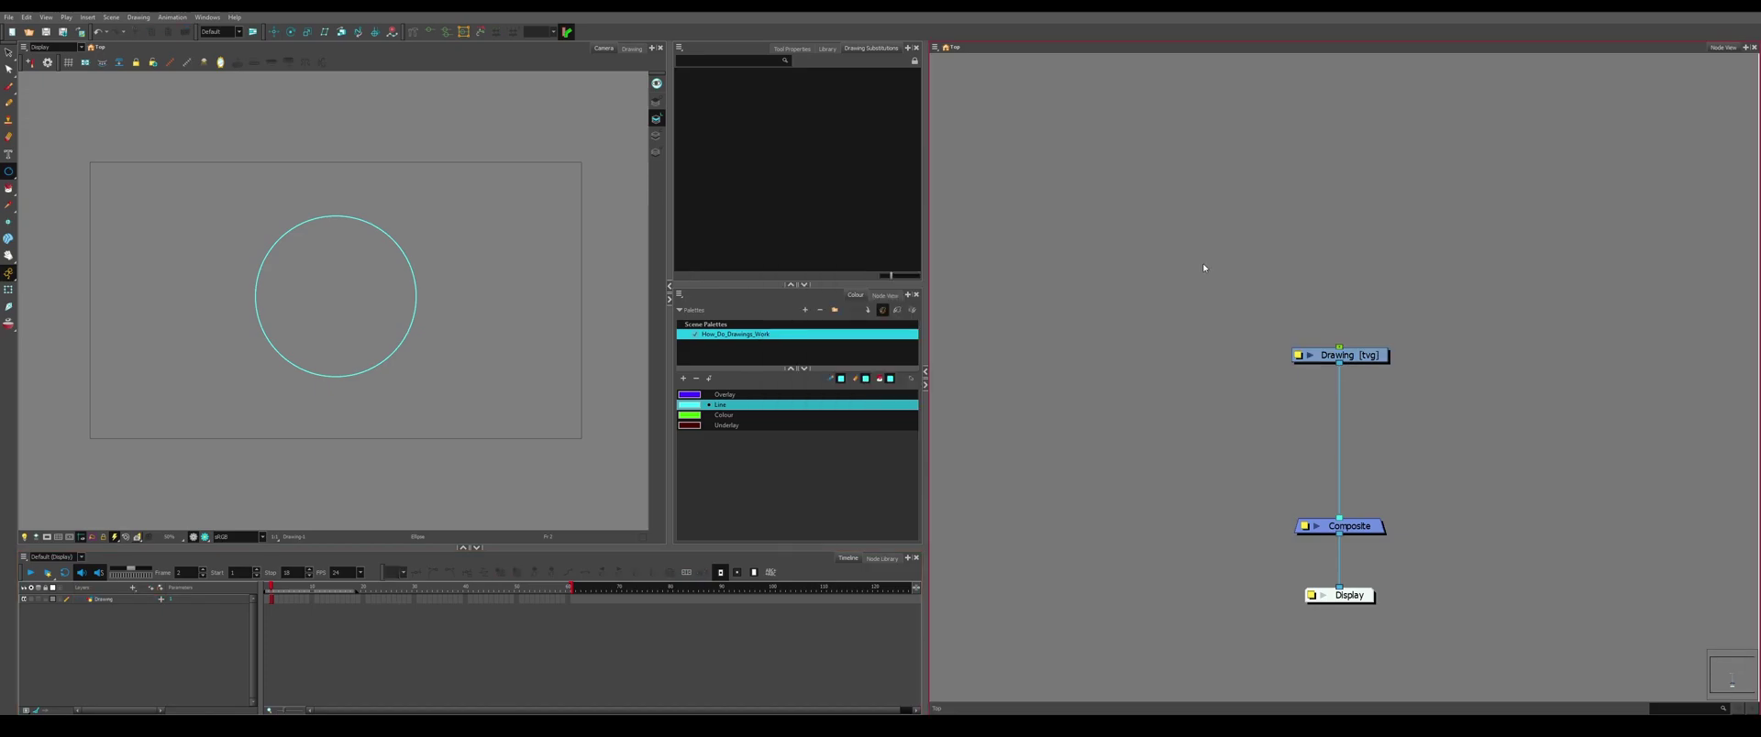
# Move the Drawing node aside, duplicate it with a plain copy and paste, and connect the duplicate to the Composite.
pyautogui.moveTo(1221, 293); pyautogui.dragTo(1274, 314)
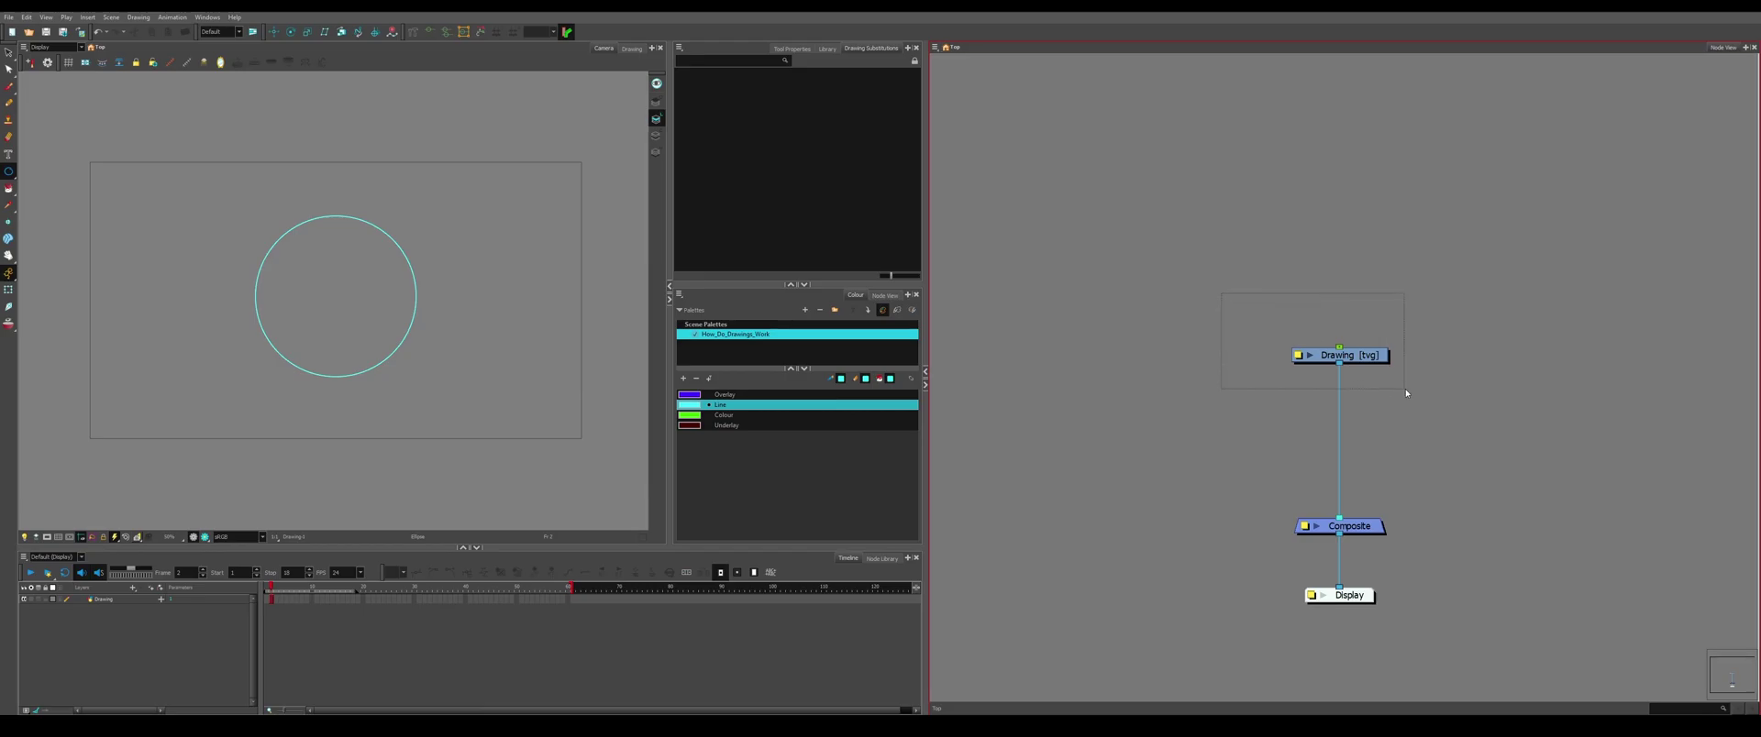
pyautogui.moveTo(1406, 393); pyautogui.dragTo(1446, 426)
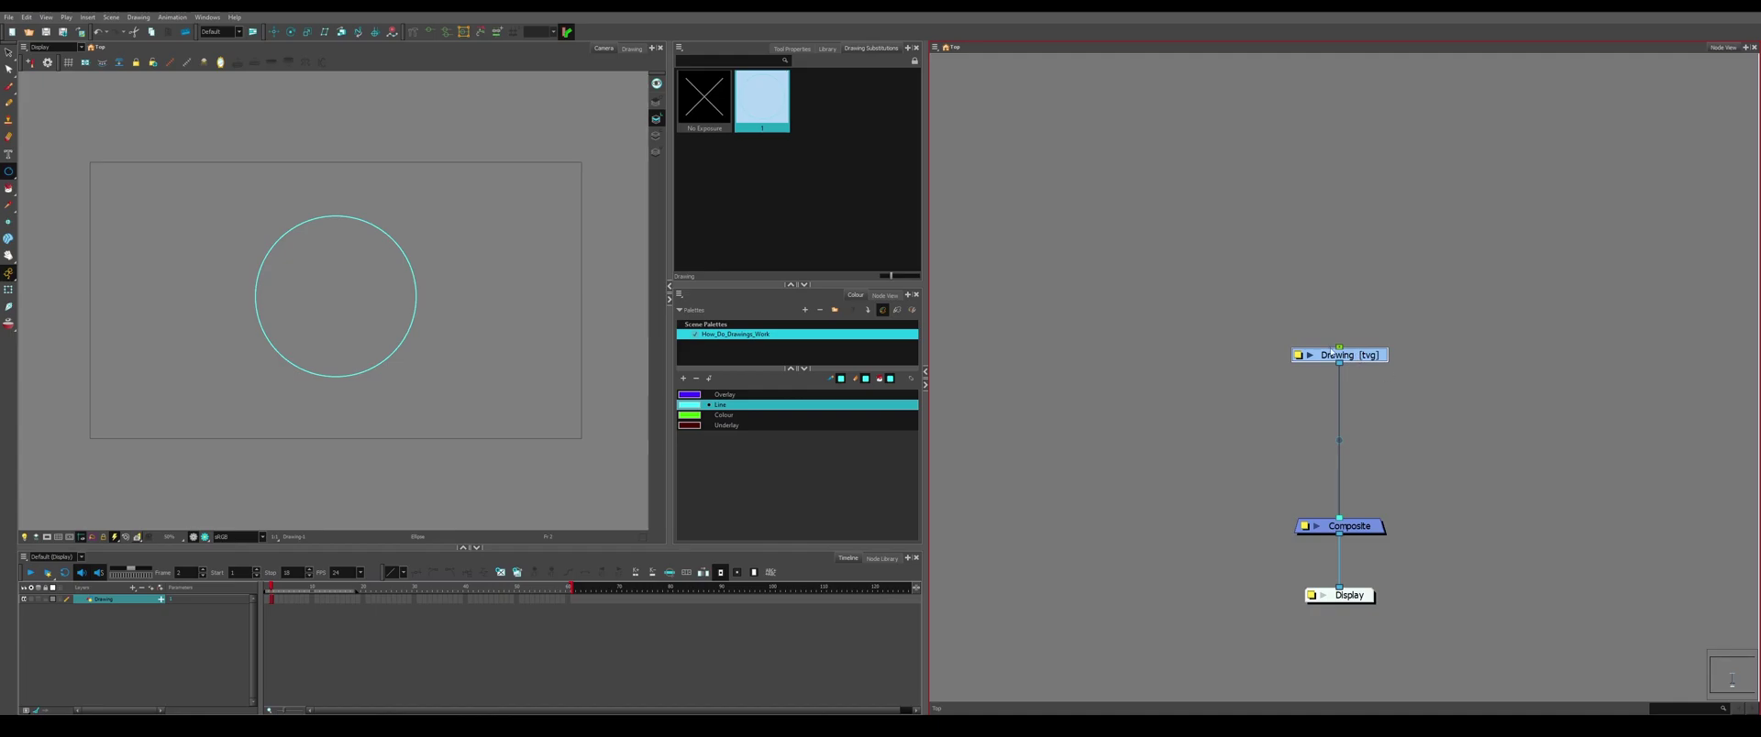
pyautogui.moveTo(1332, 353)
pyautogui.mouseDown()
pyautogui.moveTo(1190, 296)
pyautogui.moveTo(1240, 290)
pyautogui.mouseUp()
pyautogui.hotkey('ctrl', 'c')
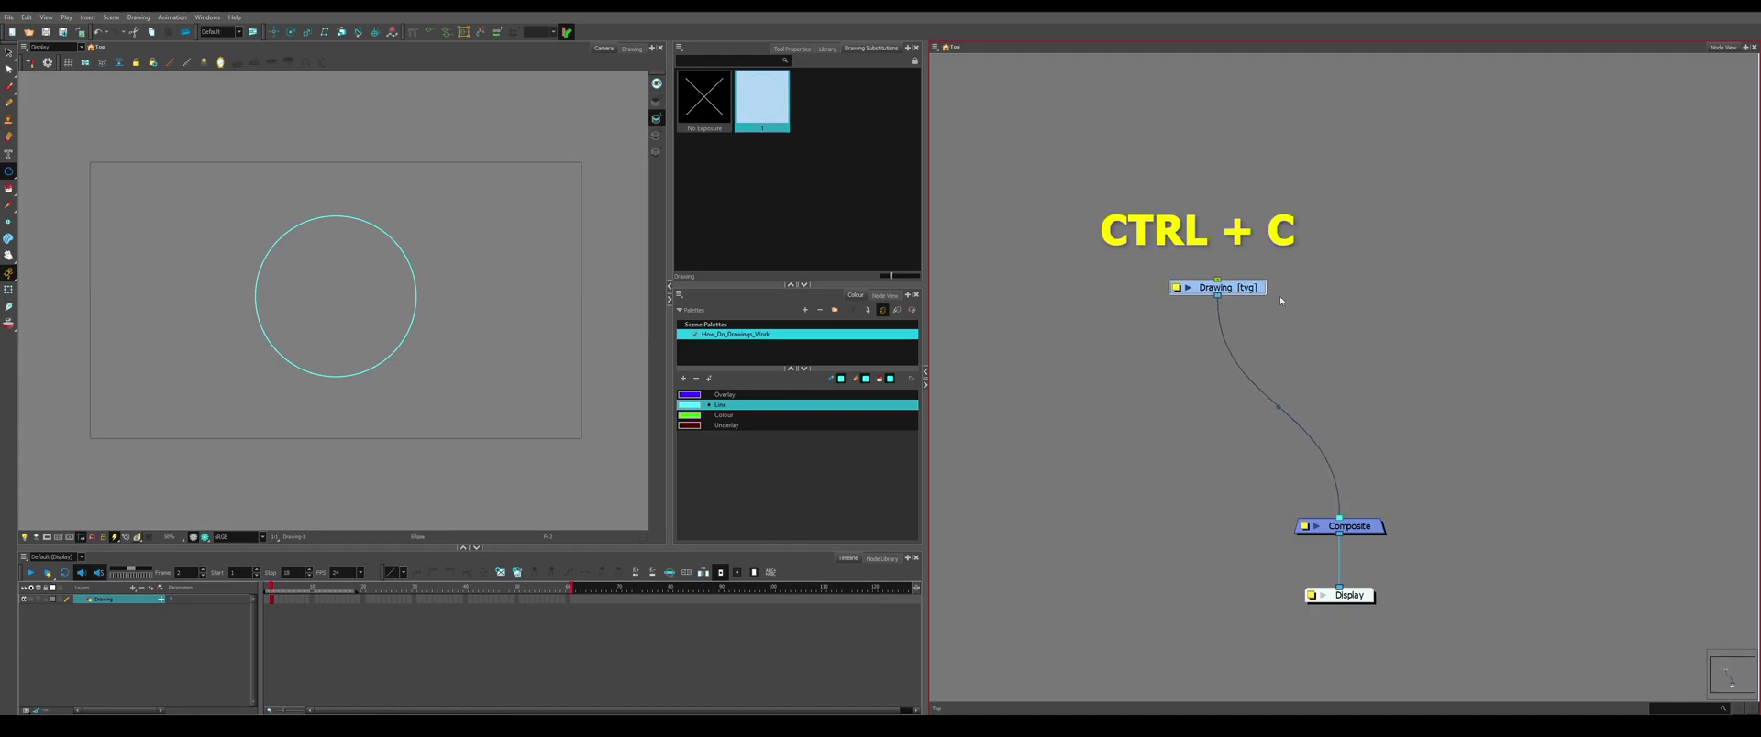
pyautogui.hotkey('ctrl', 'v')
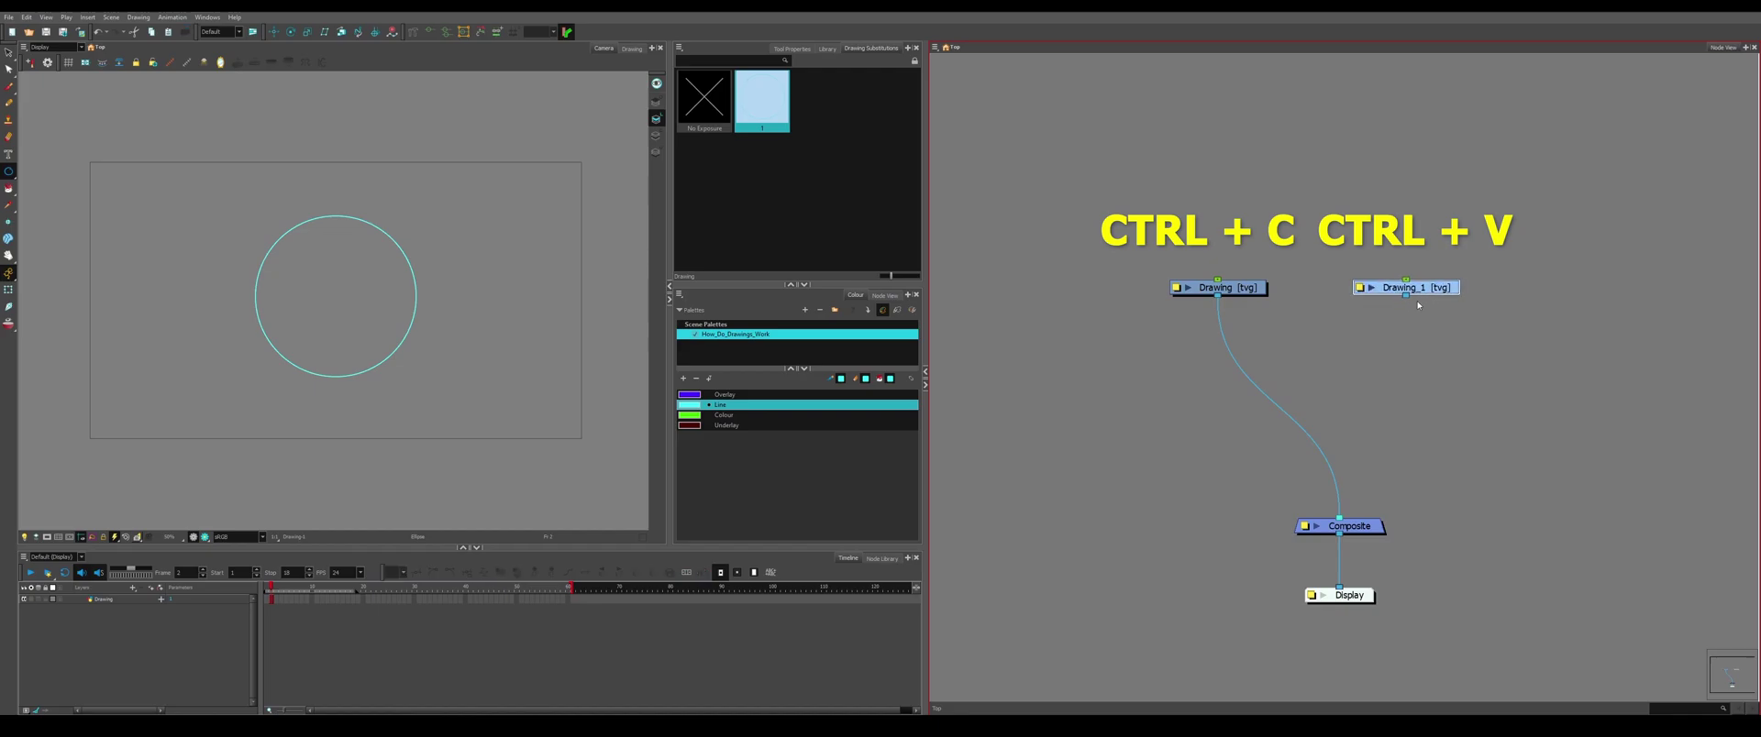
pyautogui.moveTo(1405, 296); pyautogui.dragTo(1352, 518)
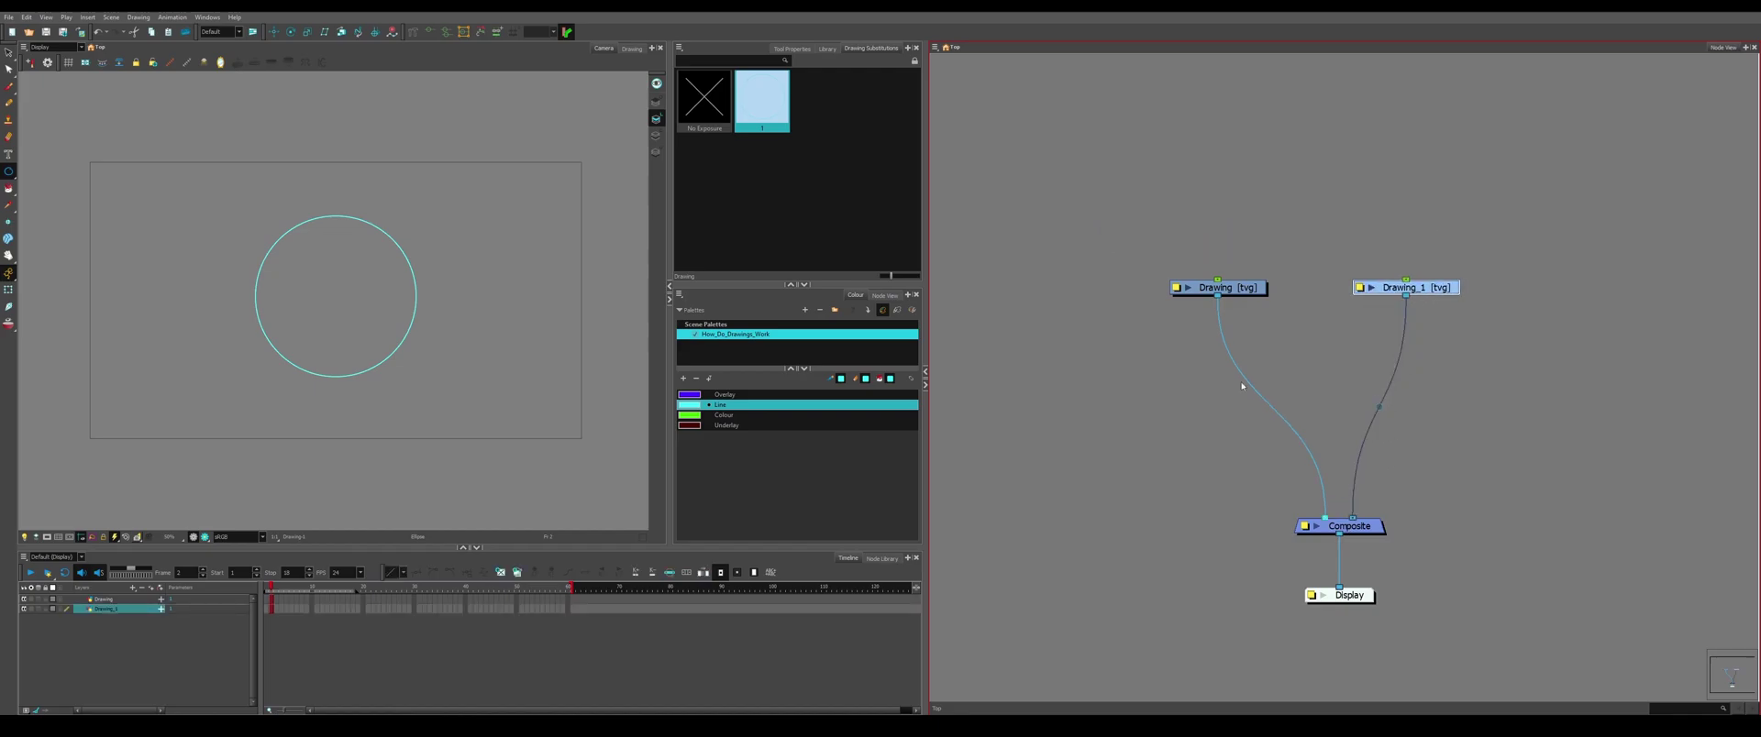
# Try a short freehand stroke near the circle's upper-right edge on the duplicated drawing node.
pyautogui.click(8, 136)
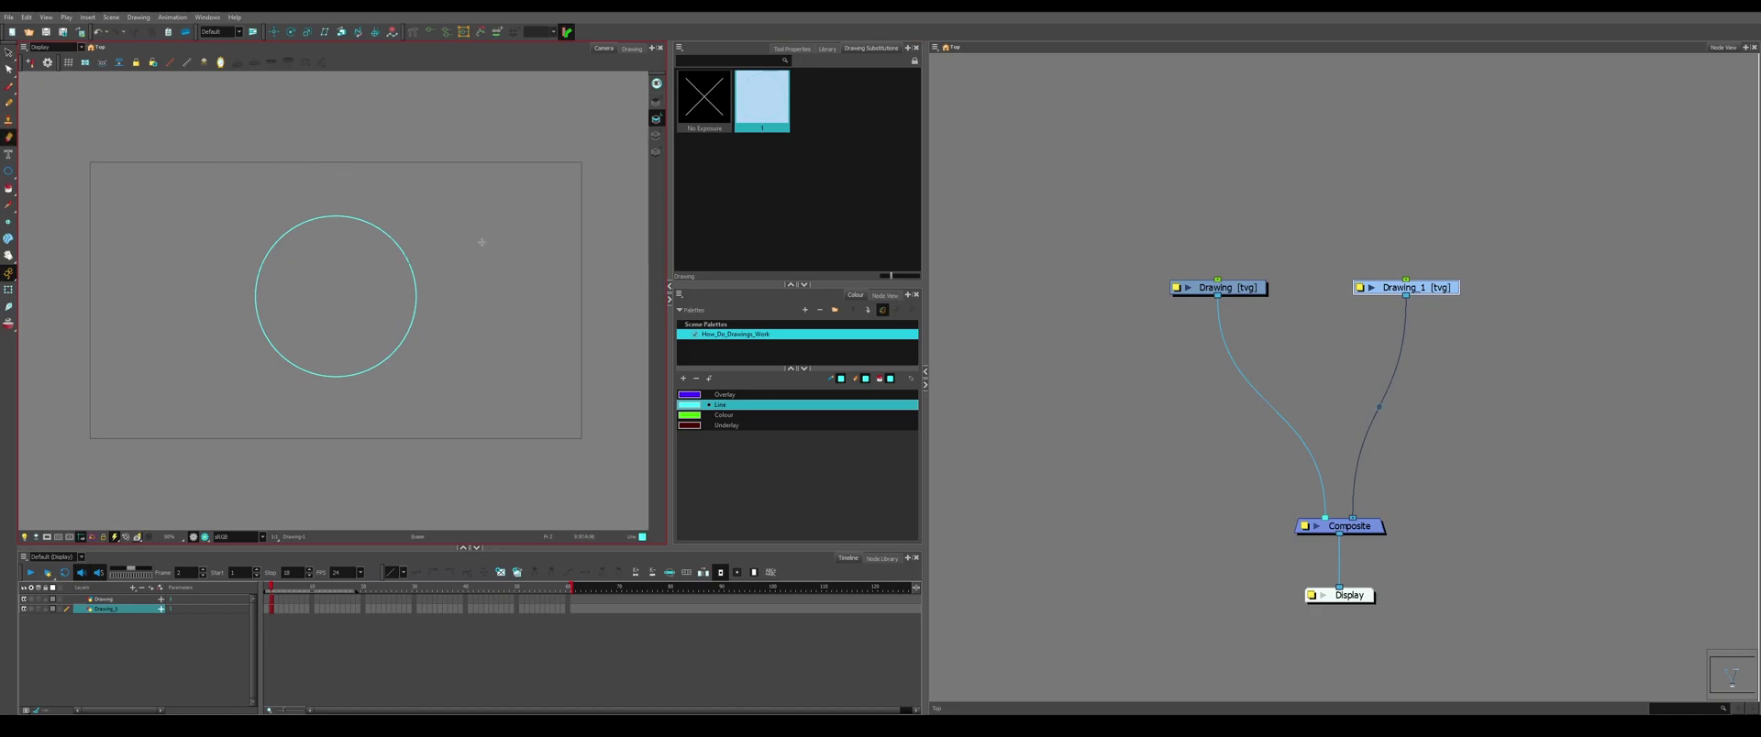
pyautogui.moveTo(422, 245); pyautogui.dragTo(407, 269)
pyautogui.scroll(7, 409, 259)
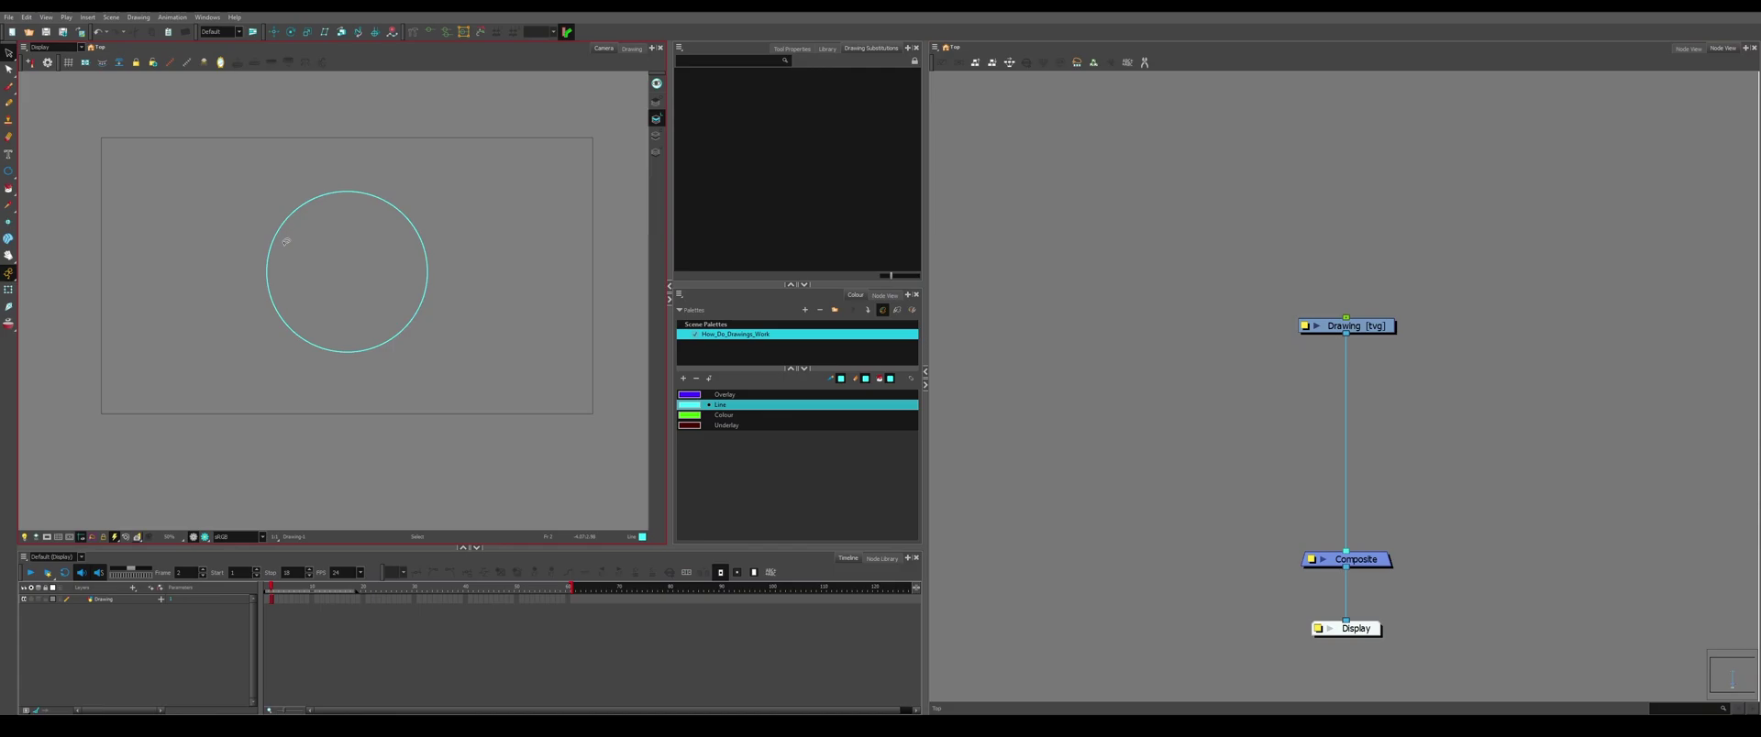
# Add a new vector drawing layer named Drawing_02.
pyautogui.moveTo(286, 241)
pyautogui.mouseDown()
pyautogui.moveTo(403, 156)
pyautogui.moveTo(349, 241)
pyautogui.mouseUp()
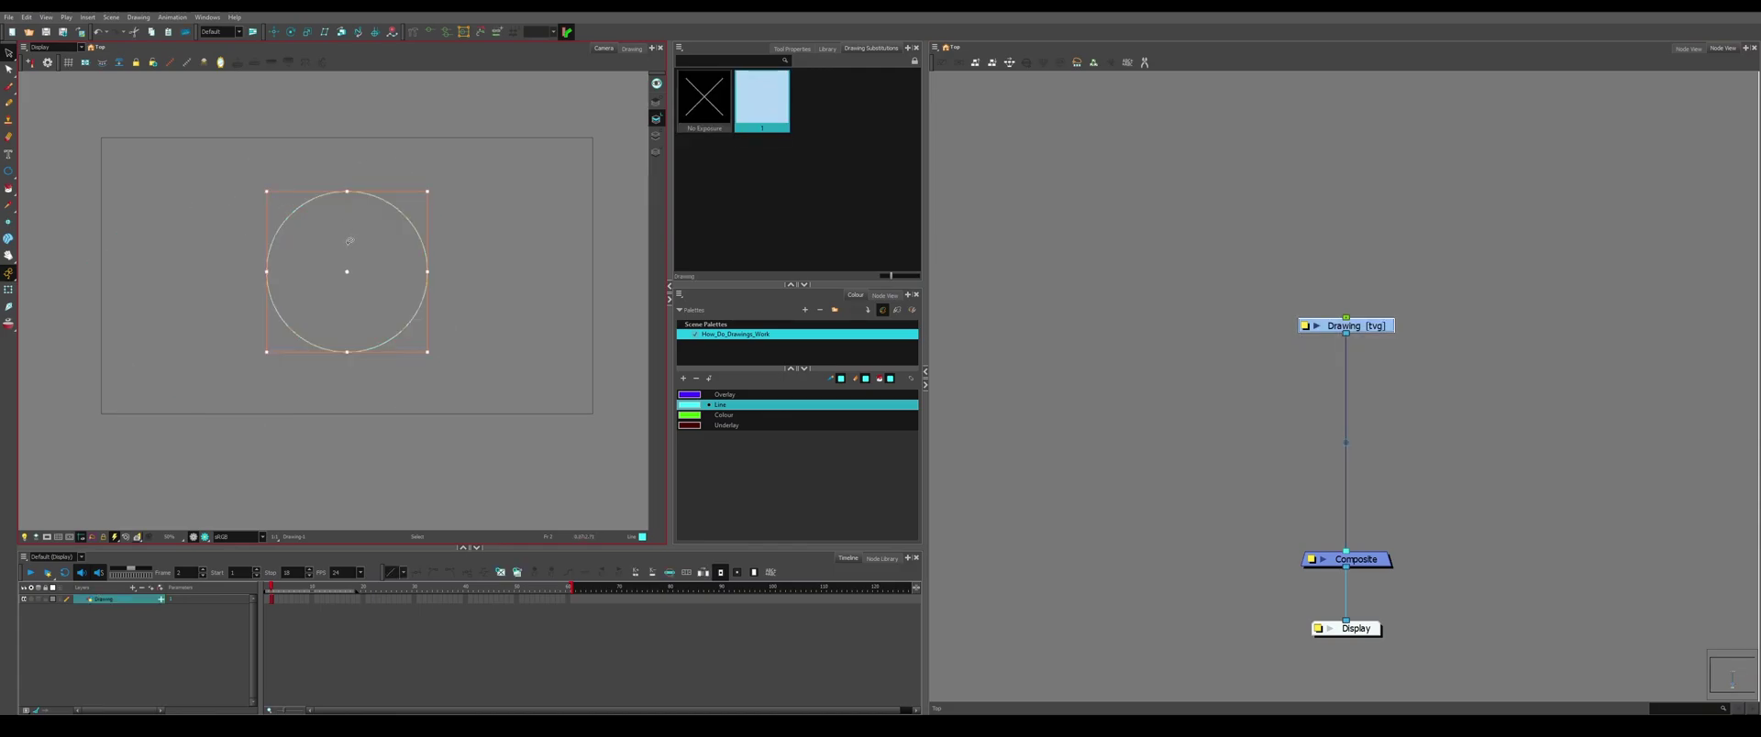
pyautogui.click(1483, 385)
pyautogui.hotkey('ctrl', 'r')
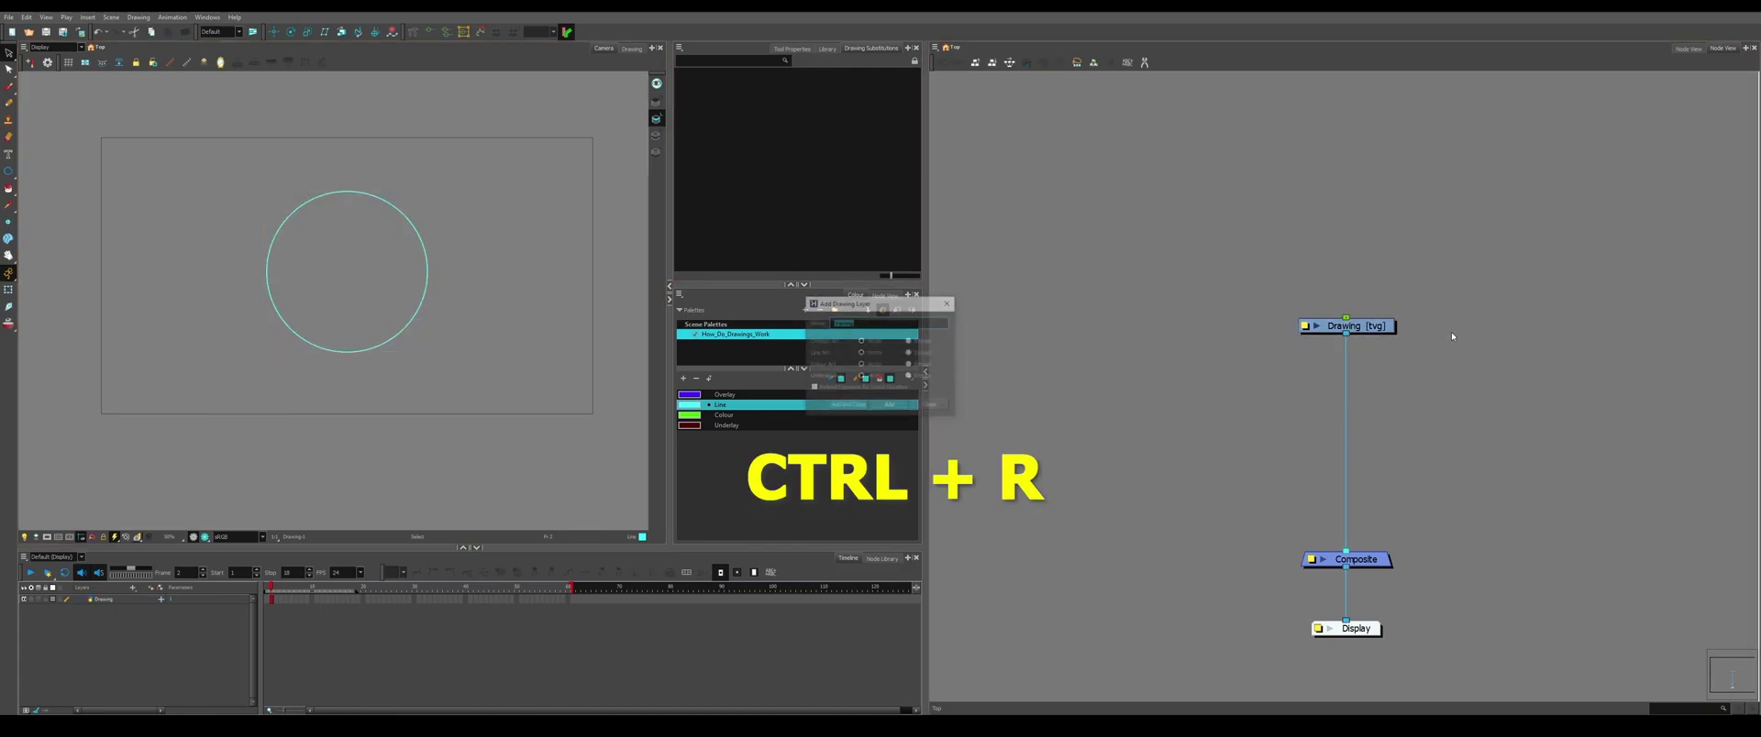
pyautogui.write('Drawing')
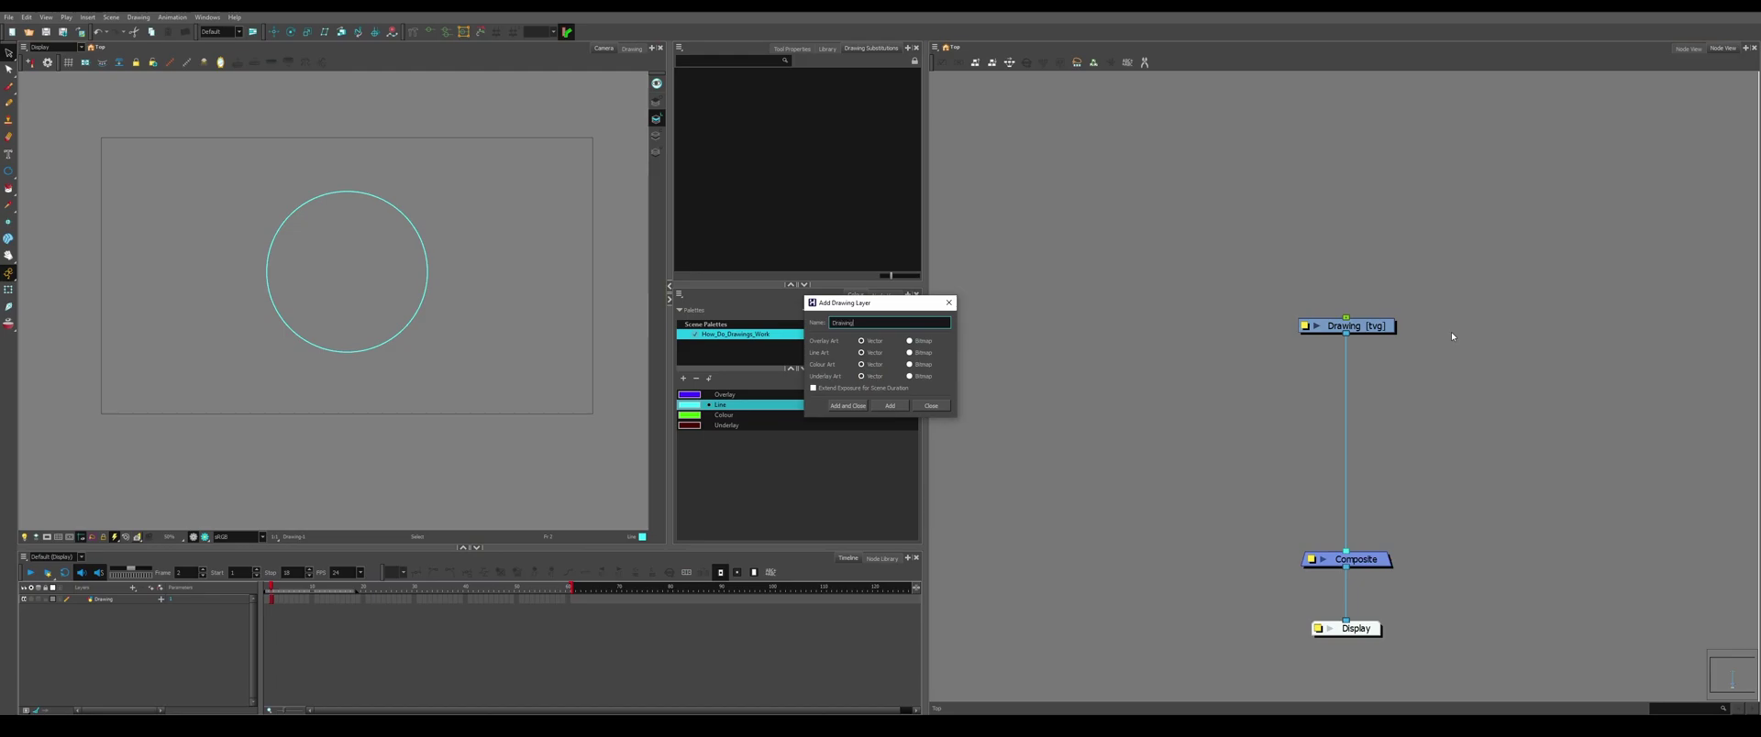
pyautogui.write('_01')
pyautogui.press('BackSpace')
pyautogui.write('2')
pyautogui.press('Return')
# Copy the circle artwork from the Drawing node into Drawing_02 and move the pasted circle up and to the right.
pyautogui.click(1286, 325)
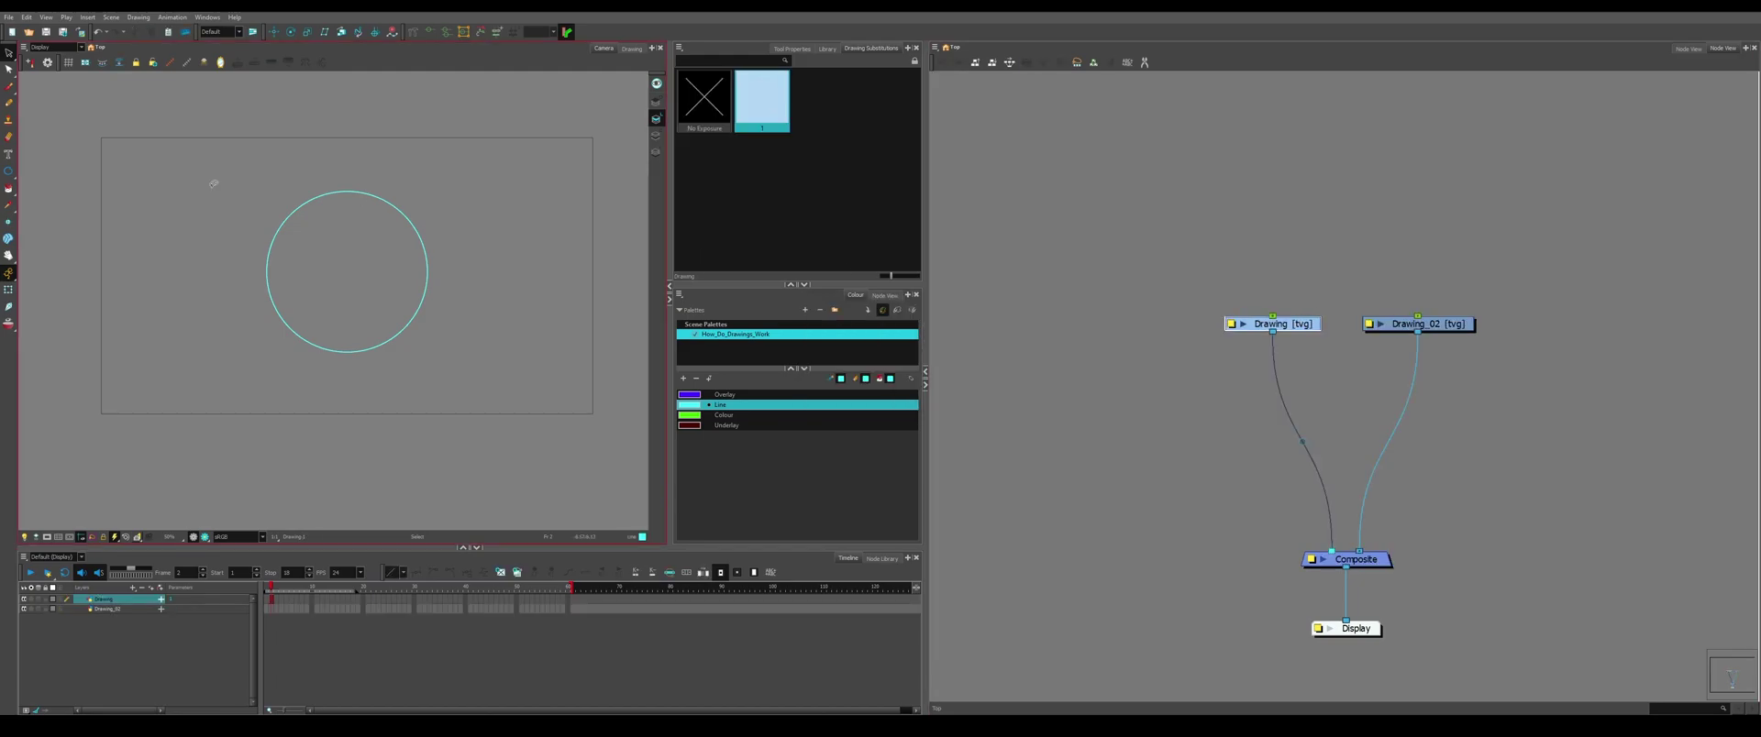
pyautogui.hotkey('ctrl', 'a')
pyautogui.hotkey('ctrl', 'c')
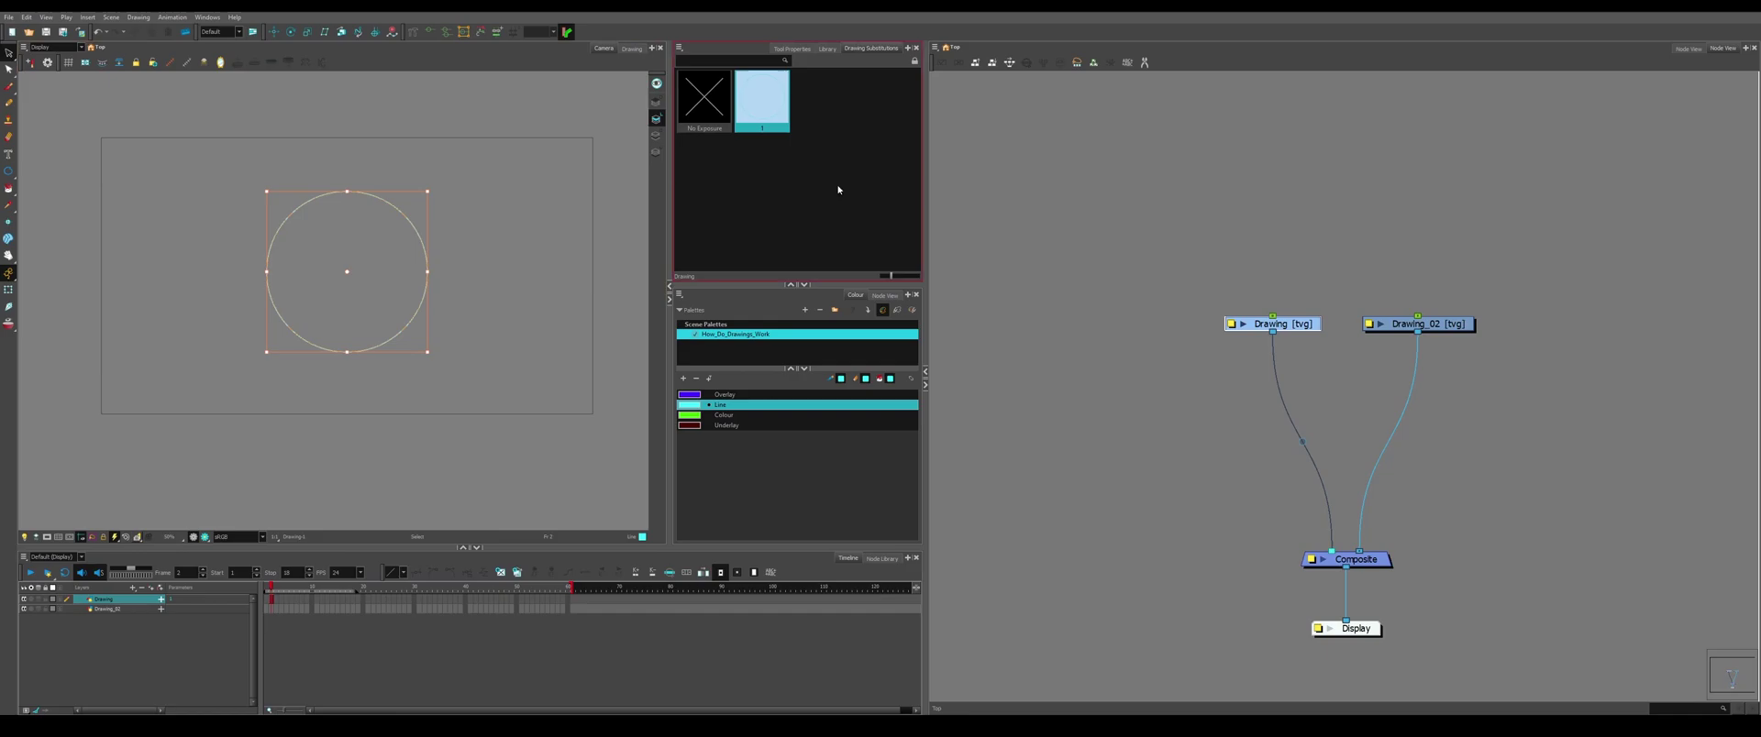
pyautogui.click(1431, 326)
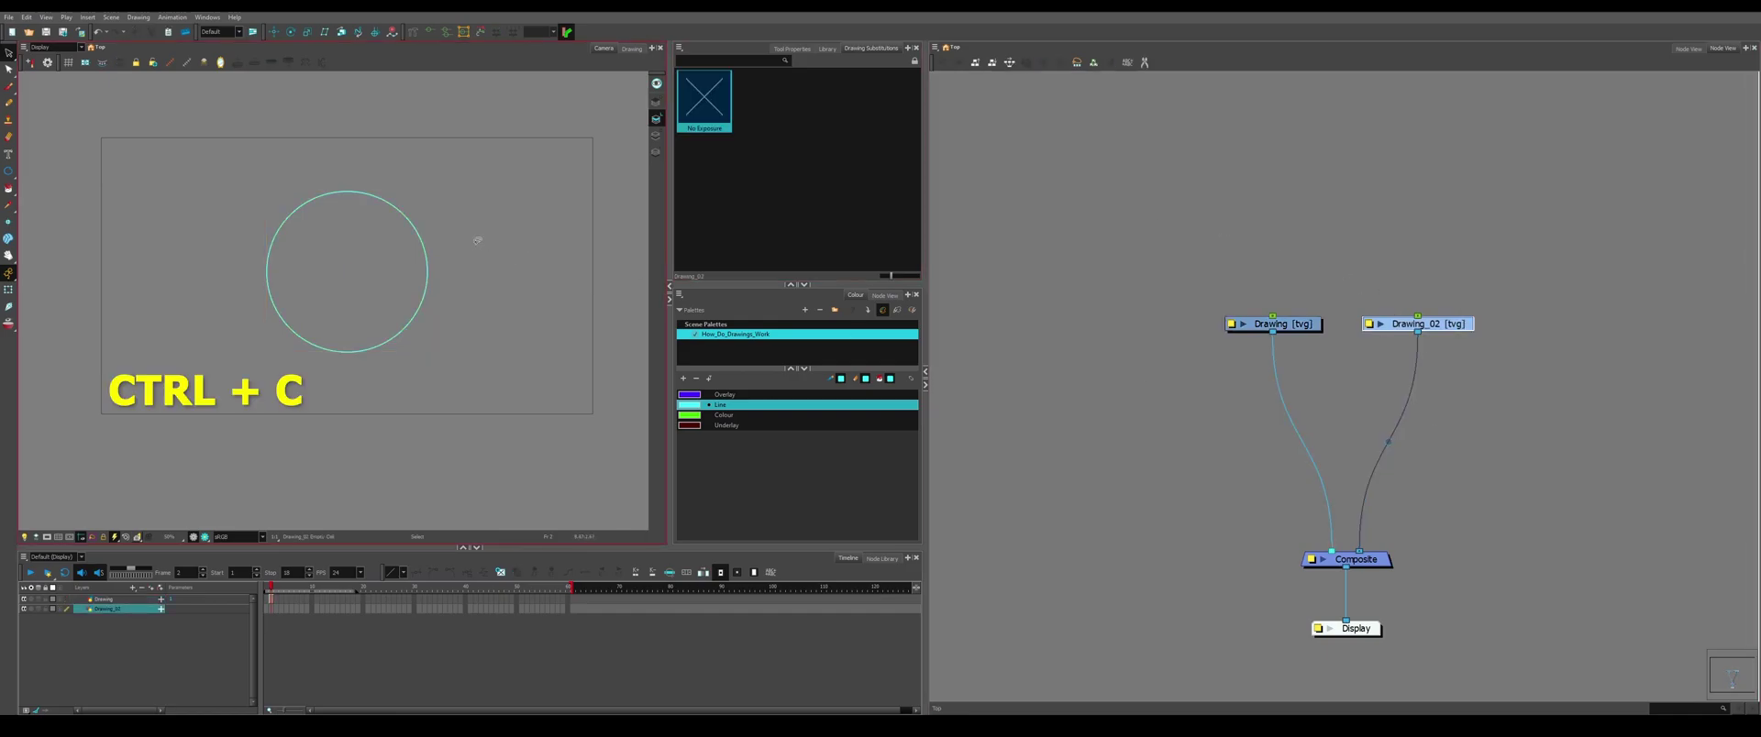
pyautogui.hotkey('ctrl', 'v')
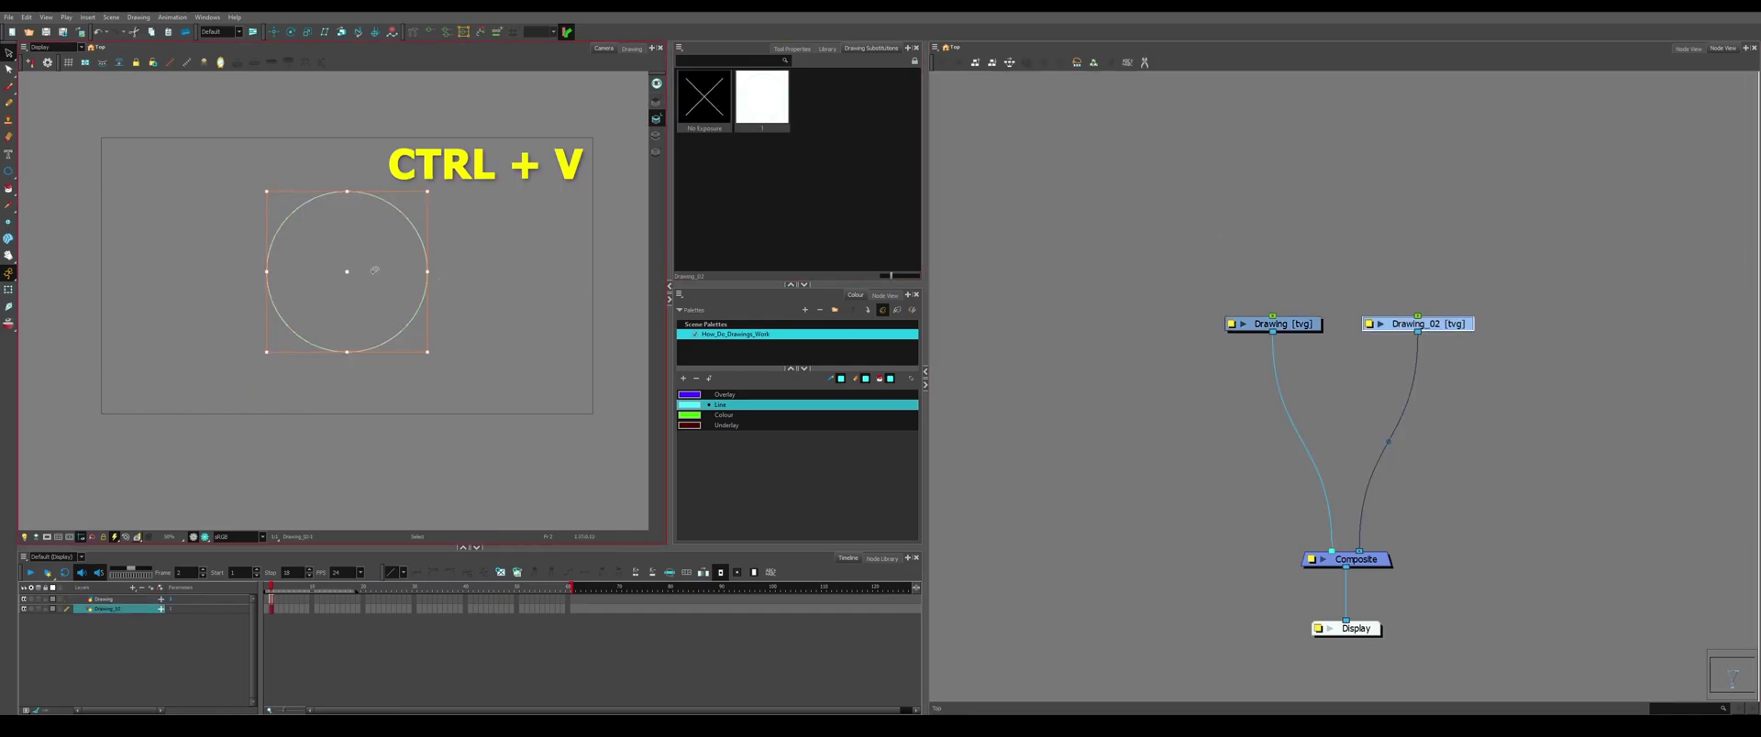
pyautogui.moveTo(354, 276); pyautogui.dragTo(445, 233)
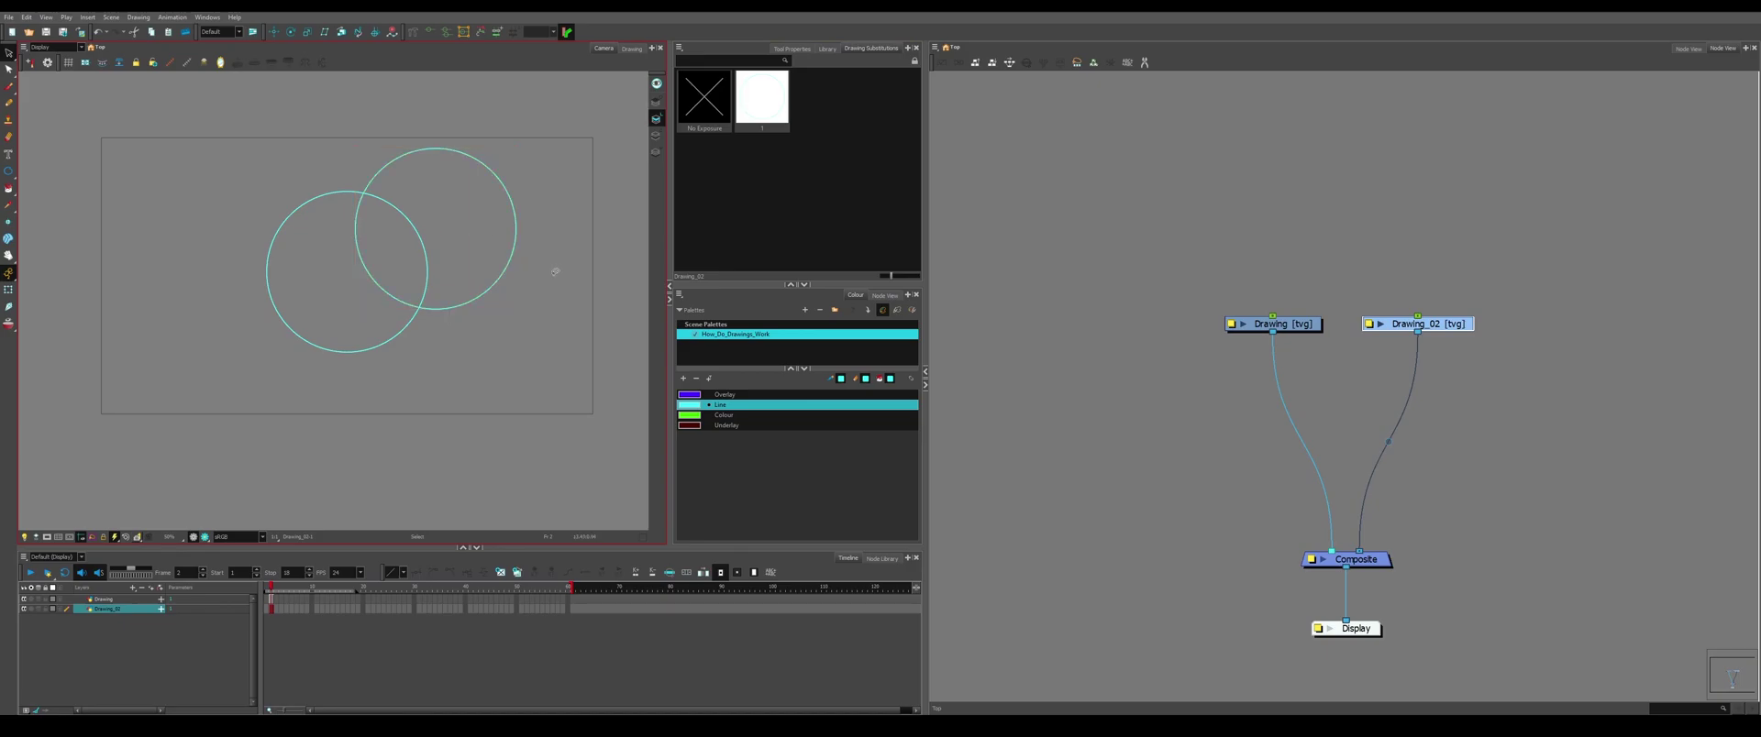
# Undo the circle's move and paste, and delete the Drawing_02 node.
pyautogui.hotkey('ctrl', 'z')
pyautogui.hotkey('ctrl', 'z')
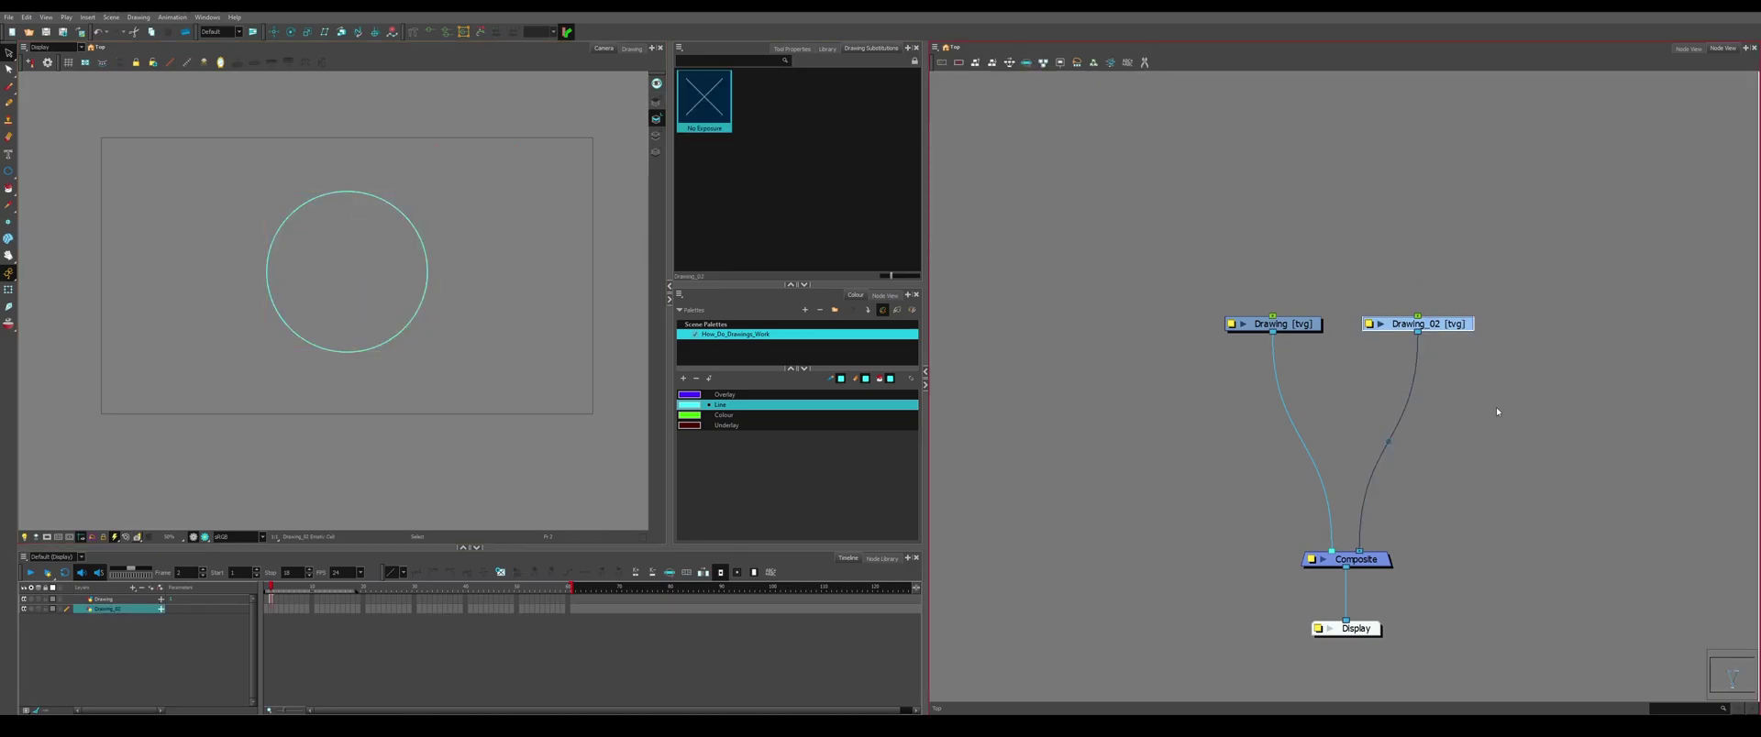
pyautogui.press('Delete')
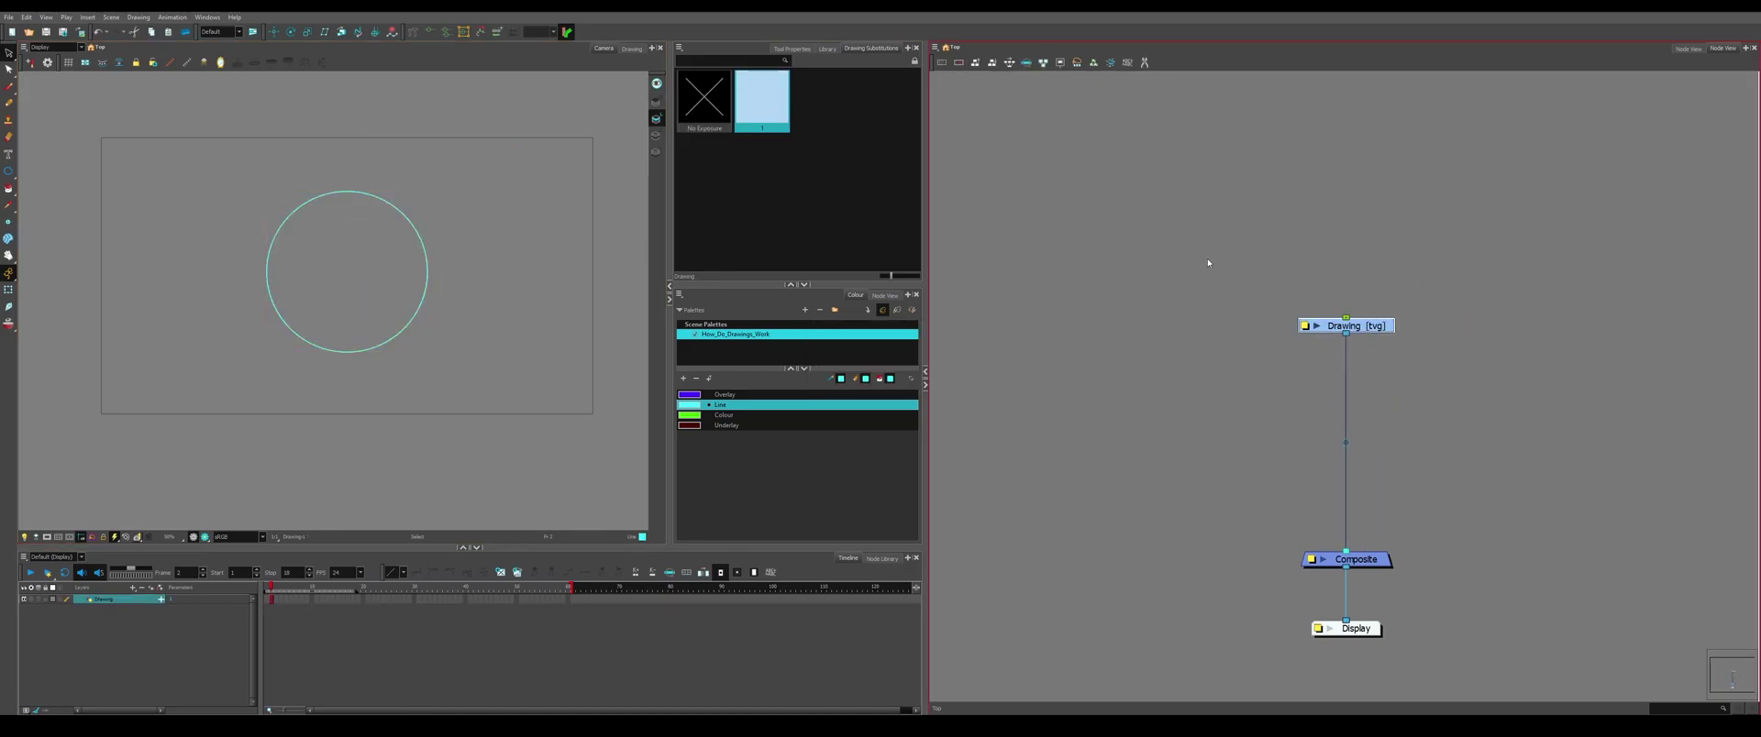
# Duplicate the Drawing node with Paste Special, using Always create drawing files and Create New Columns.
pyautogui.rightClick(1207, 260)
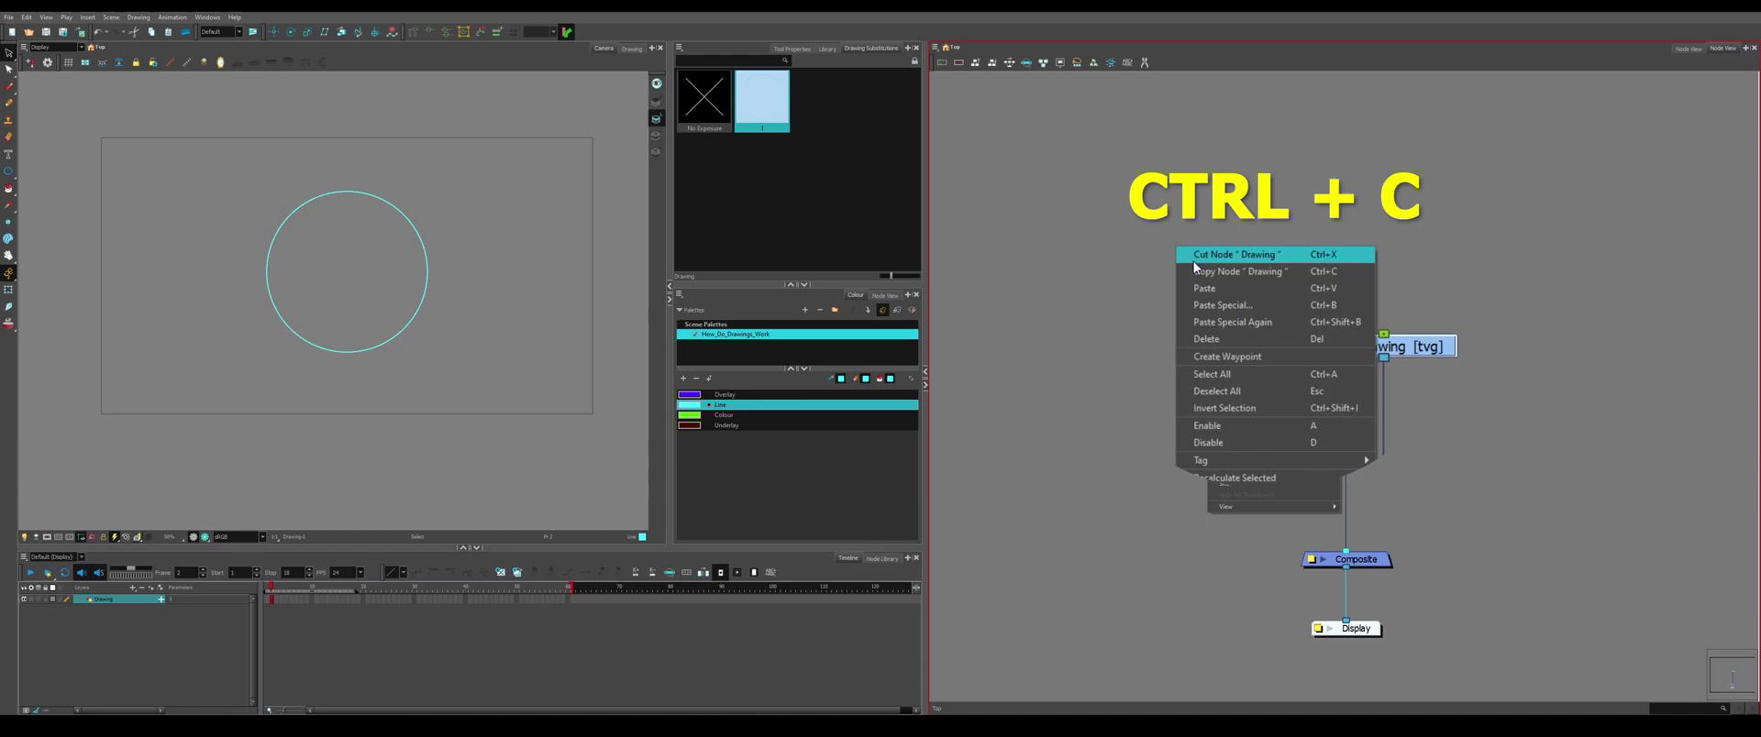
pyautogui.click(1212, 305)
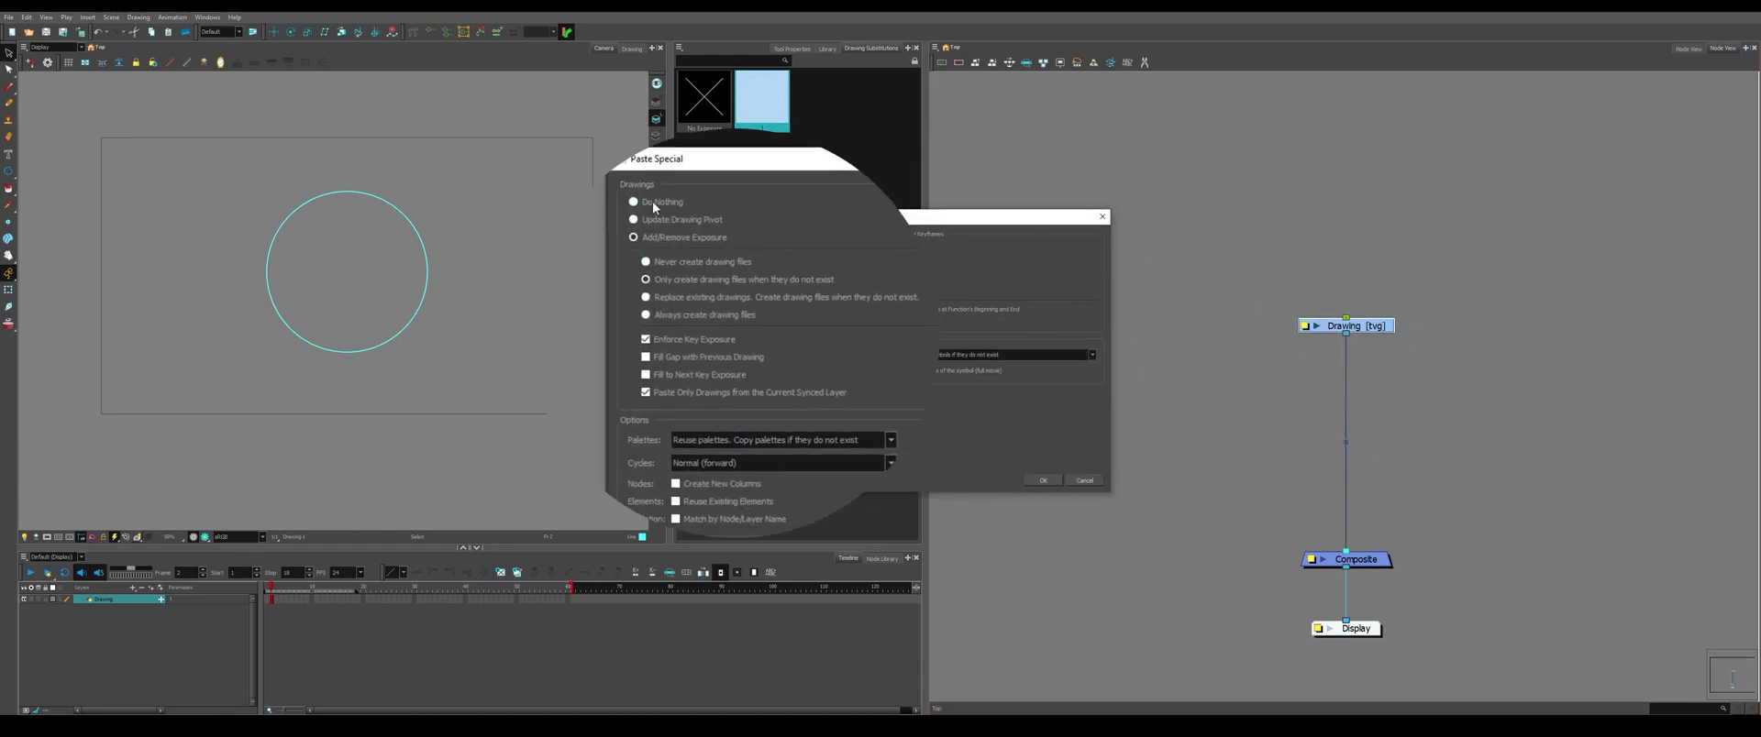
pyautogui.click(646, 315)
pyautogui.click(676, 483)
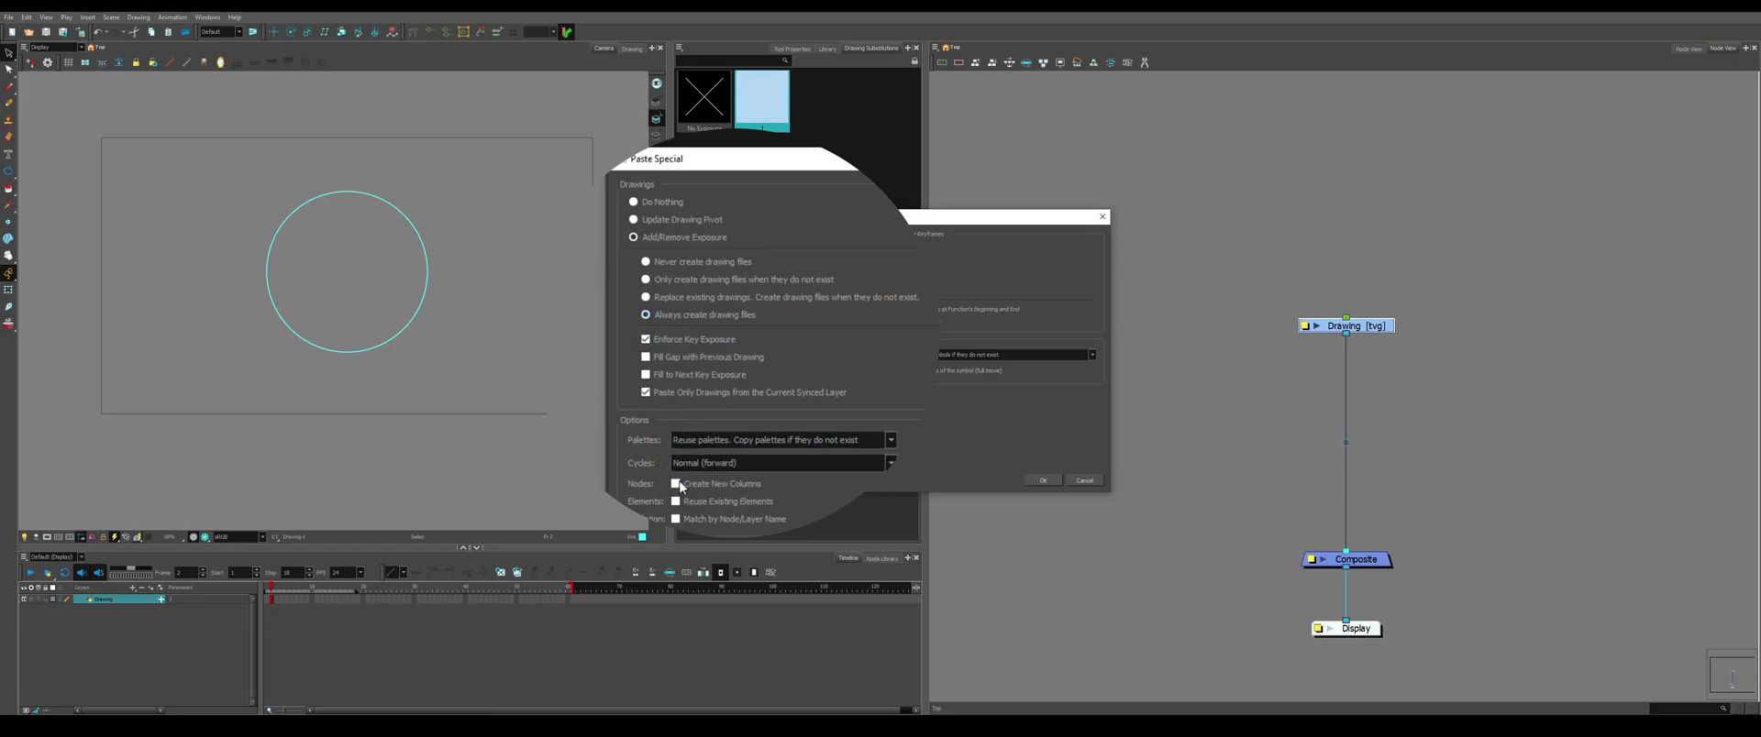
pyautogui.click(1043, 480)
# Connect Drawing_1 to the Composite and arrange it beside the original Drawing node.
pyautogui.moveTo(1428, 365); pyautogui.dragTo(1359, 553)
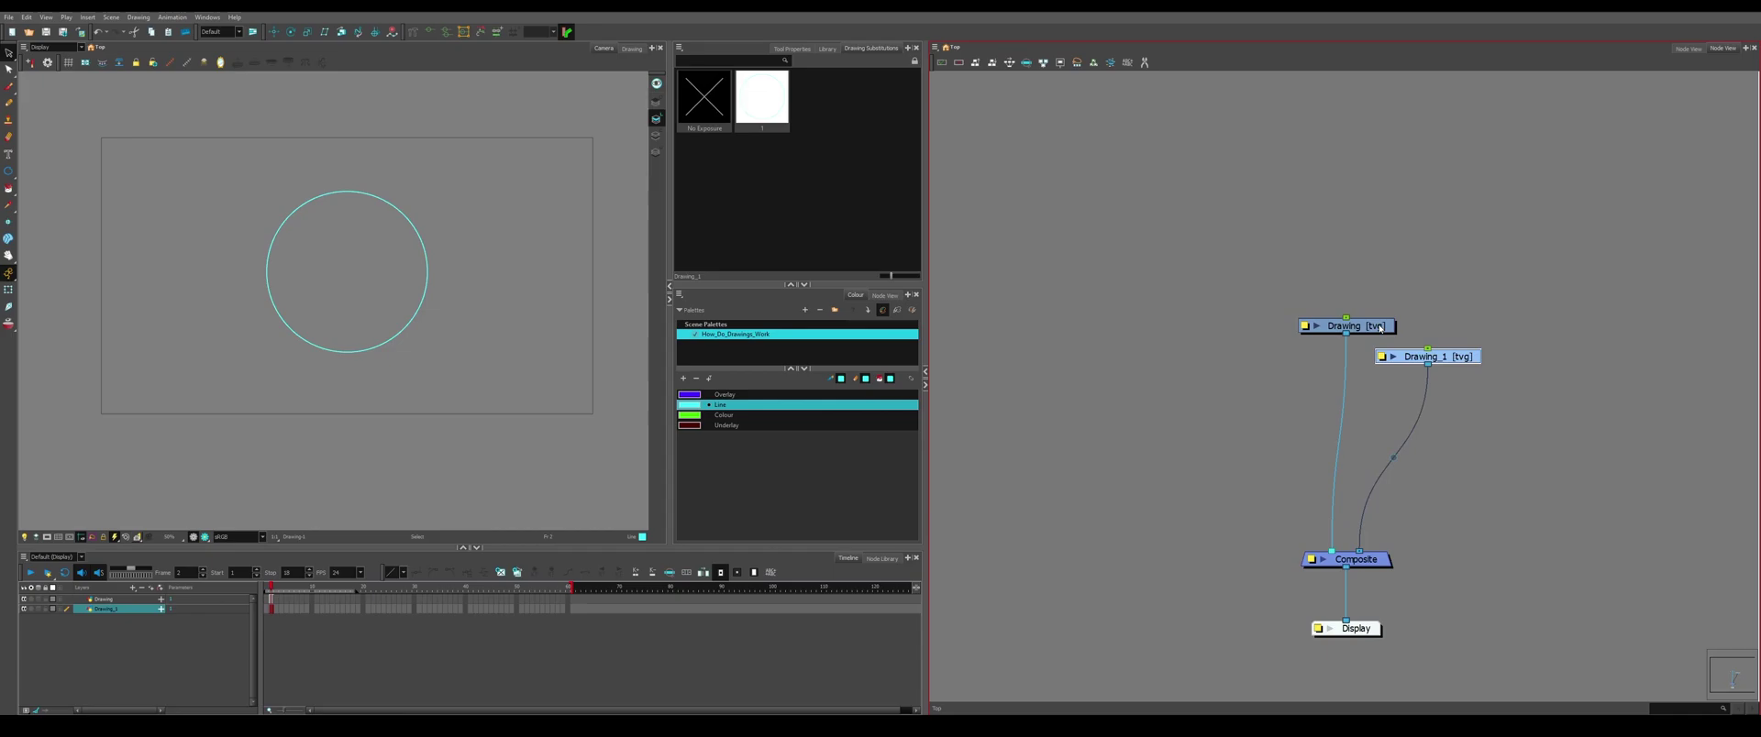
pyautogui.moveTo(1380, 327); pyautogui.dragTo(1285, 330)
pyautogui.moveTo(1471, 360); pyautogui.dragTo(1473, 336)
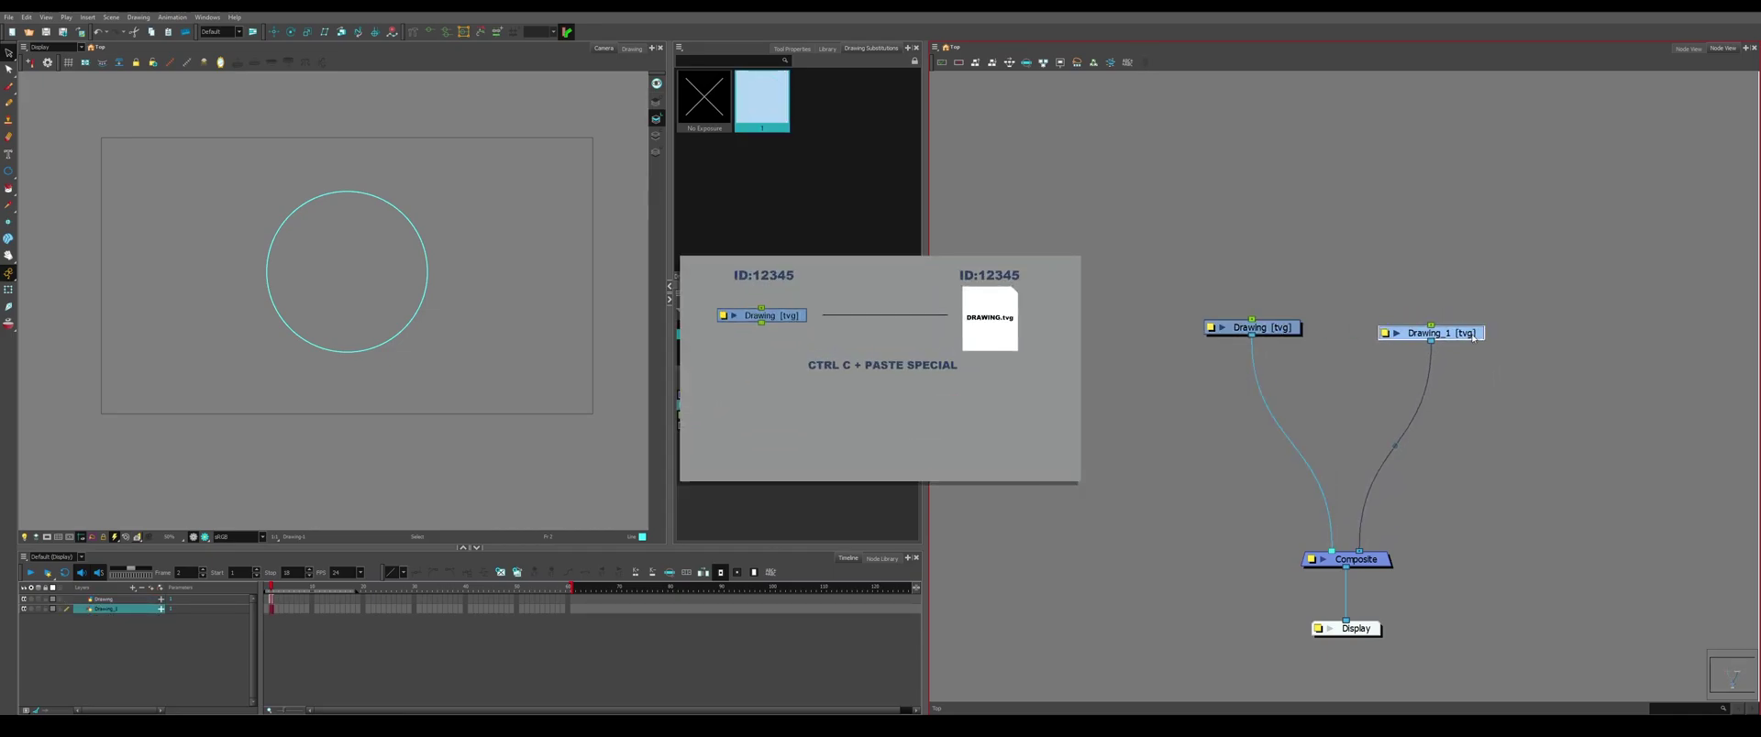
# Try separate edits on the Drawing_1 artwork and on the original Drawing node's artwork to test their independence.
pyautogui.click(377, 245)
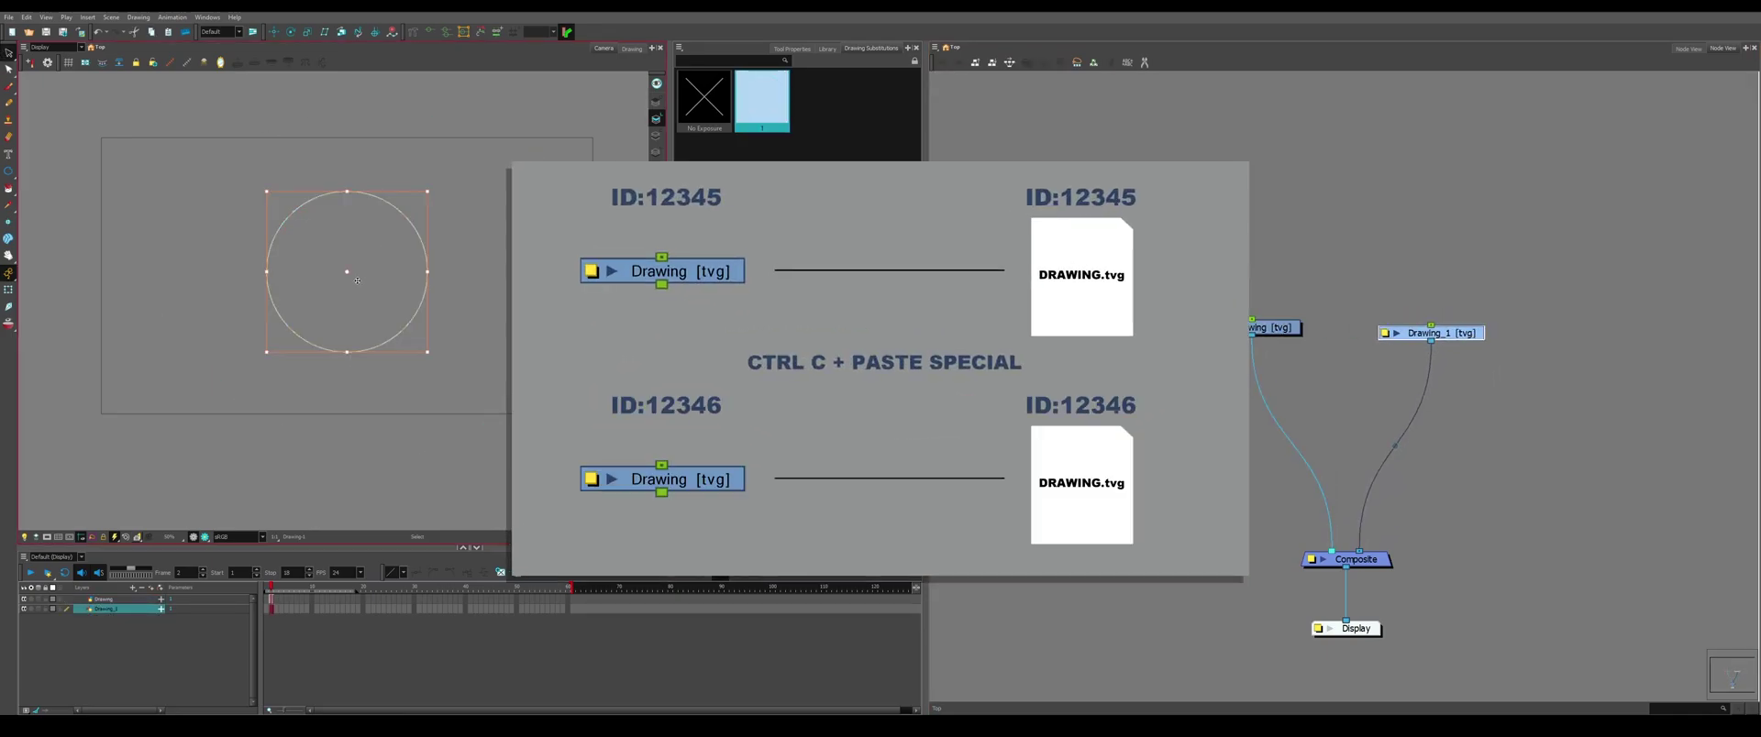
pyautogui.click(400, 262)
pyautogui.click(9, 87)
pyautogui.moveTo(427, 159)
pyautogui.mouseDown()
pyautogui.moveTo(450, 227)
pyautogui.moveTo(495, 268)
pyautogui.mouseUp()
pyautogui.click(1252, 327)
pyautogui.moveTo(197, 256); pyautogui.dragTo(464, 379)
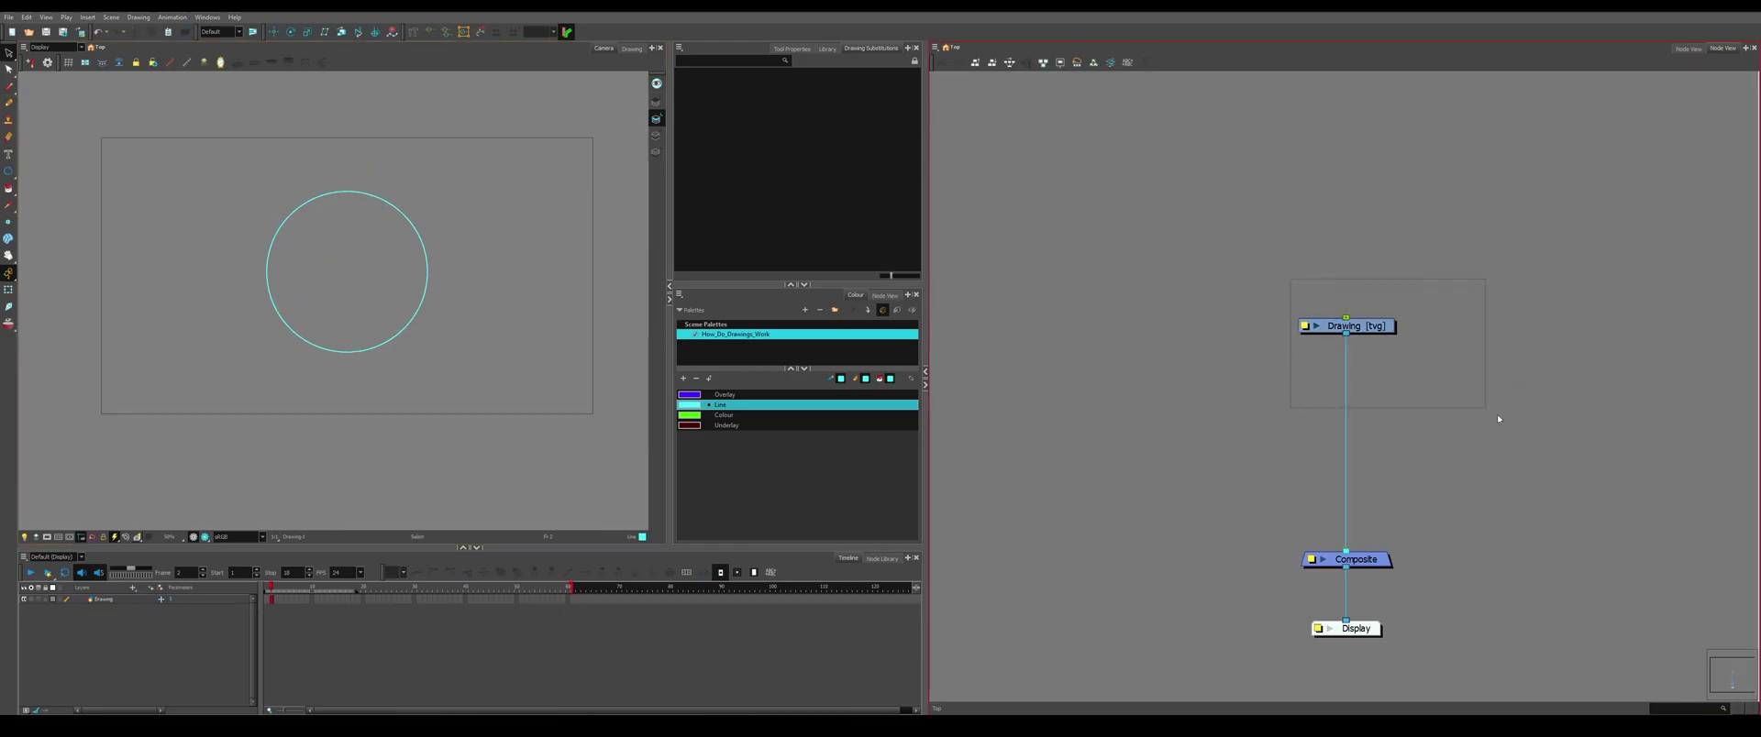
# Select the Drawing node's substitution and switch the current art layer through Overlay, Line, Colour and Underlay.
pyautogui.click(776, 104)
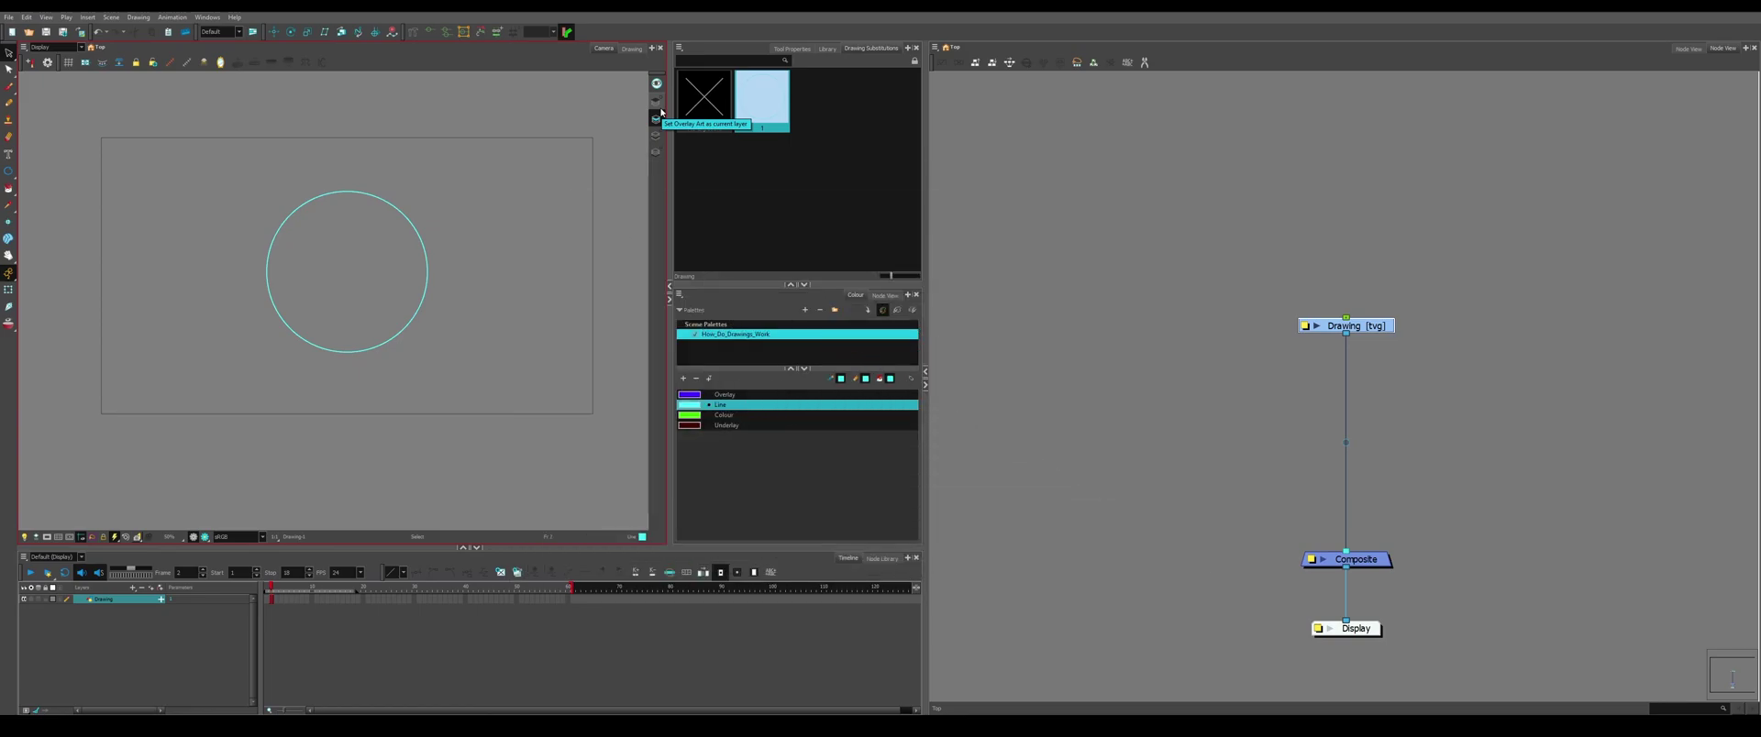
pyautogui.click(659, 104)
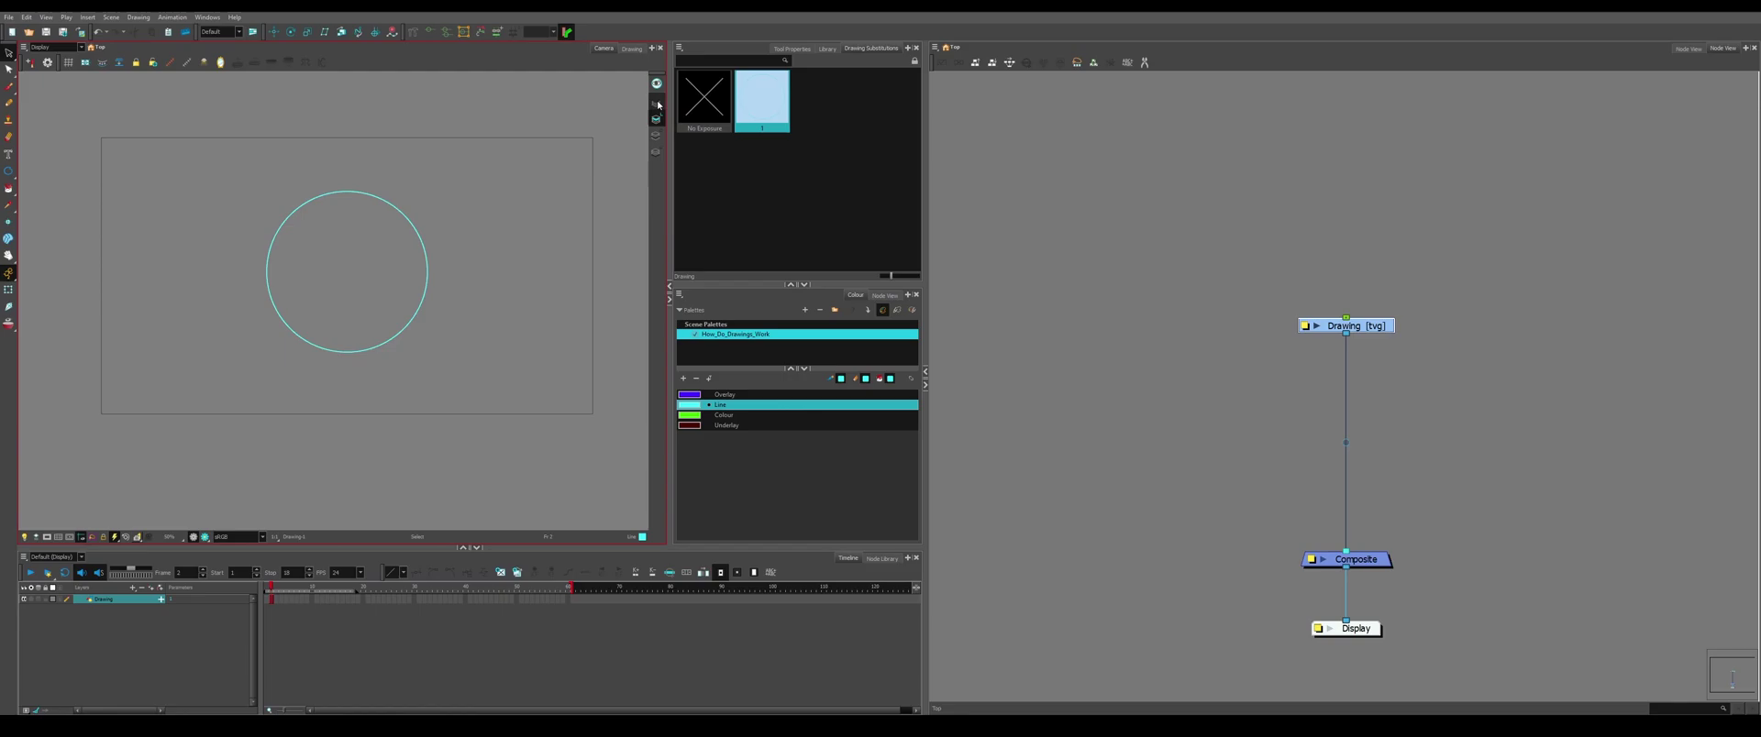
pyautogui.click(660, 124)
pyautogui.click(658, 139)
pyautogui.click(658, 155)
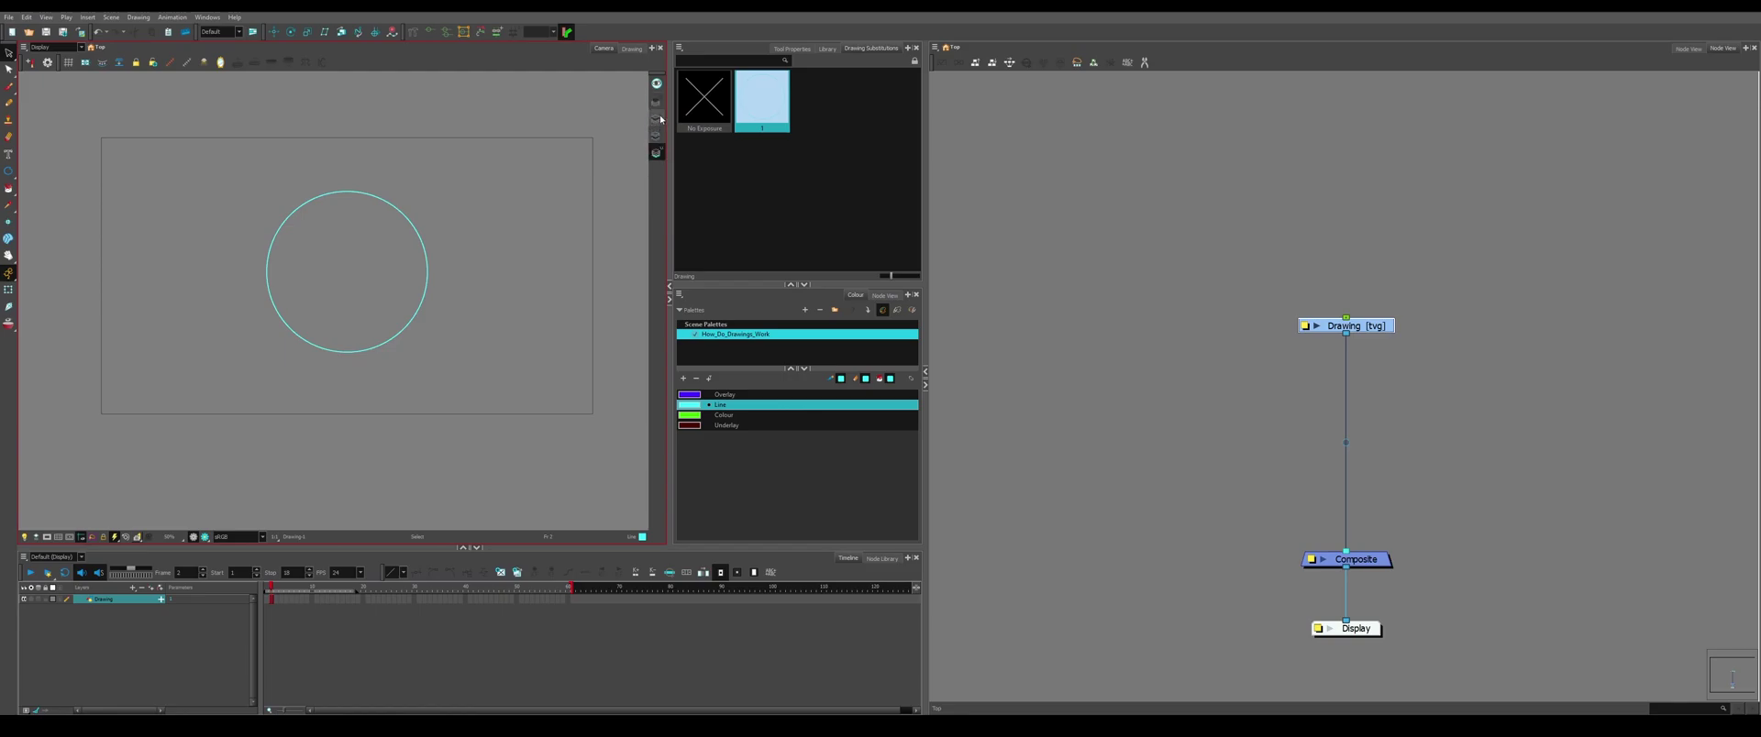
# Select the circle in Drawing View's Line Art layer, compare it with the Colour Art layer, and return to Camera View.
pyautogui.click(630, 70)
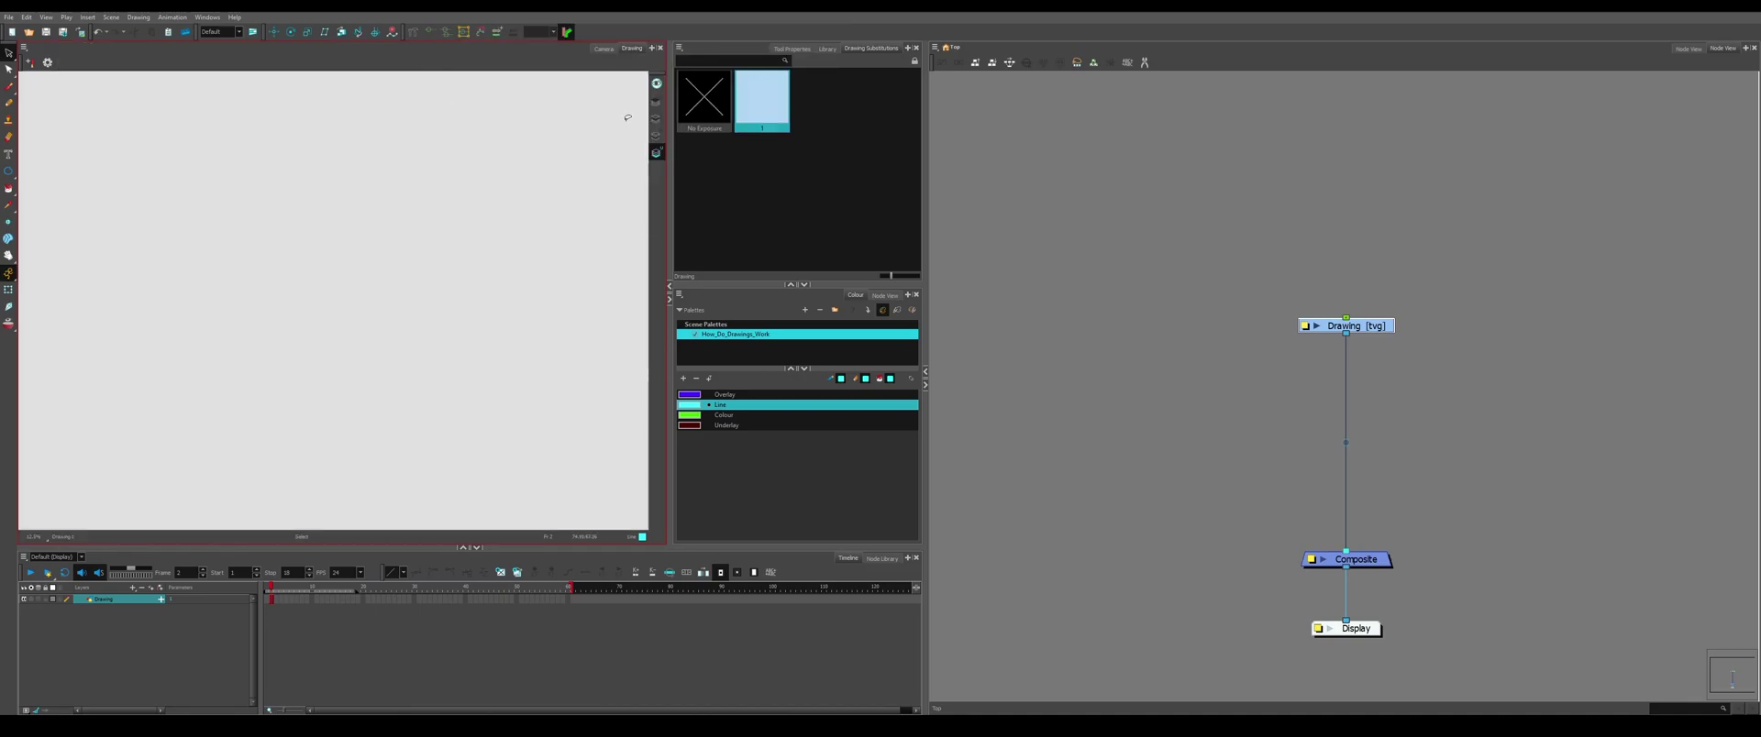
pyautogui.click(656, 118)
pyautogui.moveTo(445, 156); pyautogui.dragTo(116, 271)
pyautogui.scroll(3, 409, 266)
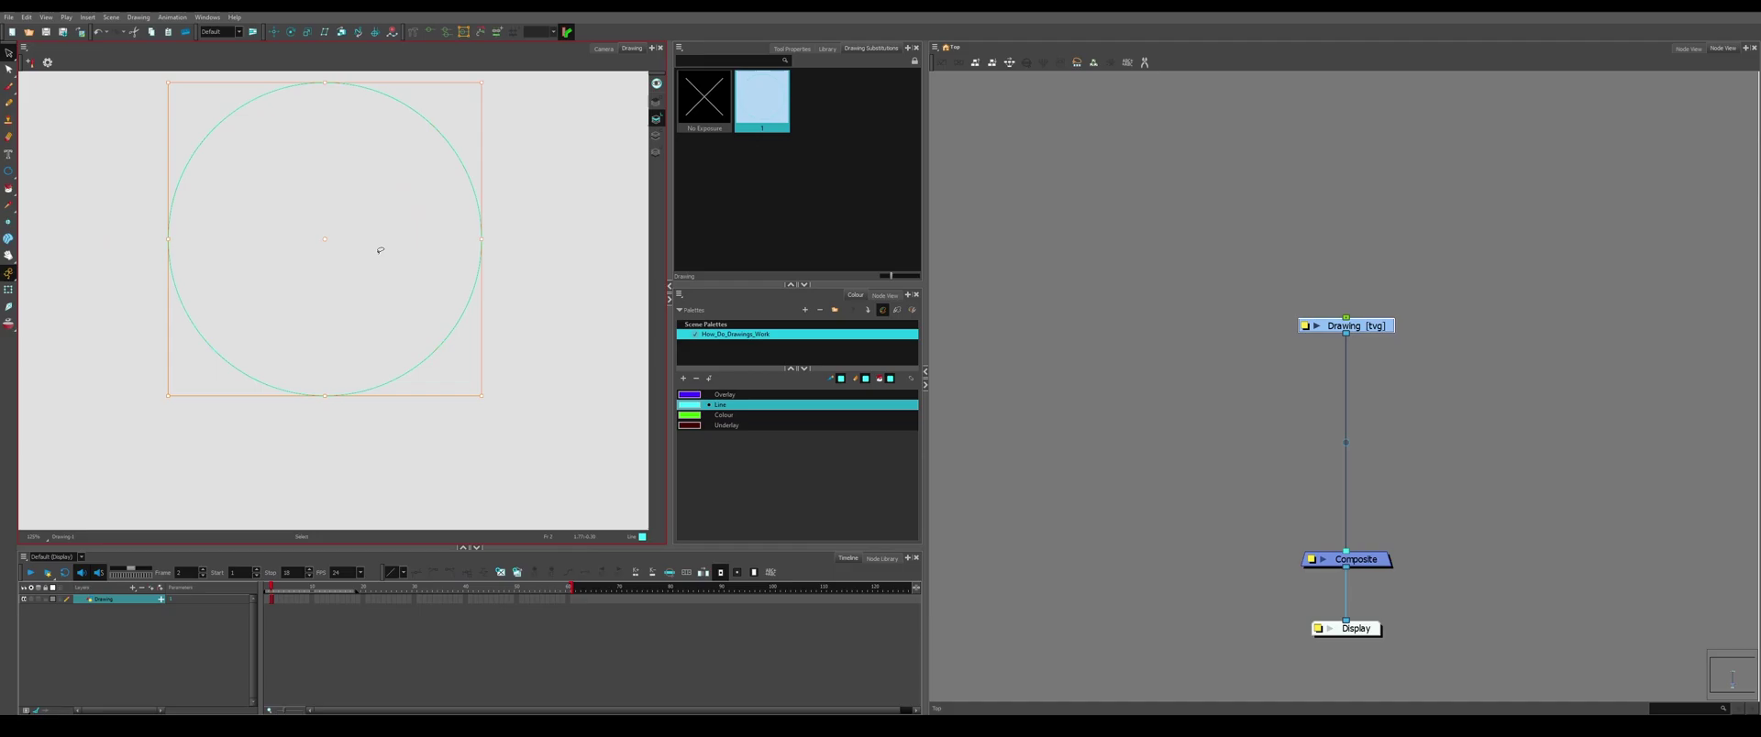
pyautogui.scroll(-1, 433, 248)
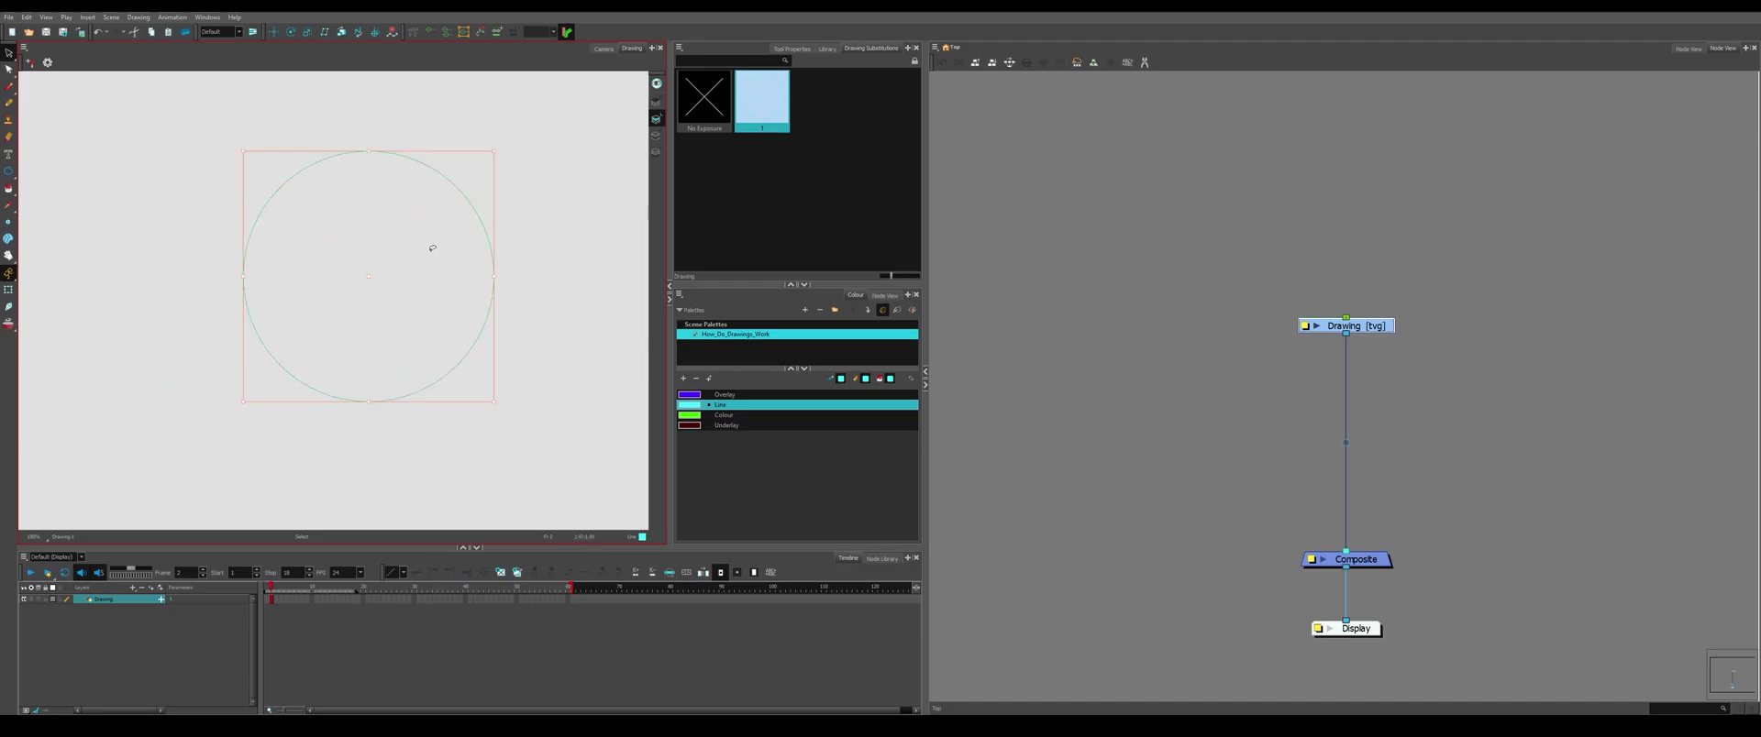
pyautogui.click(656, 134)
pyautogui.click(656, 119)
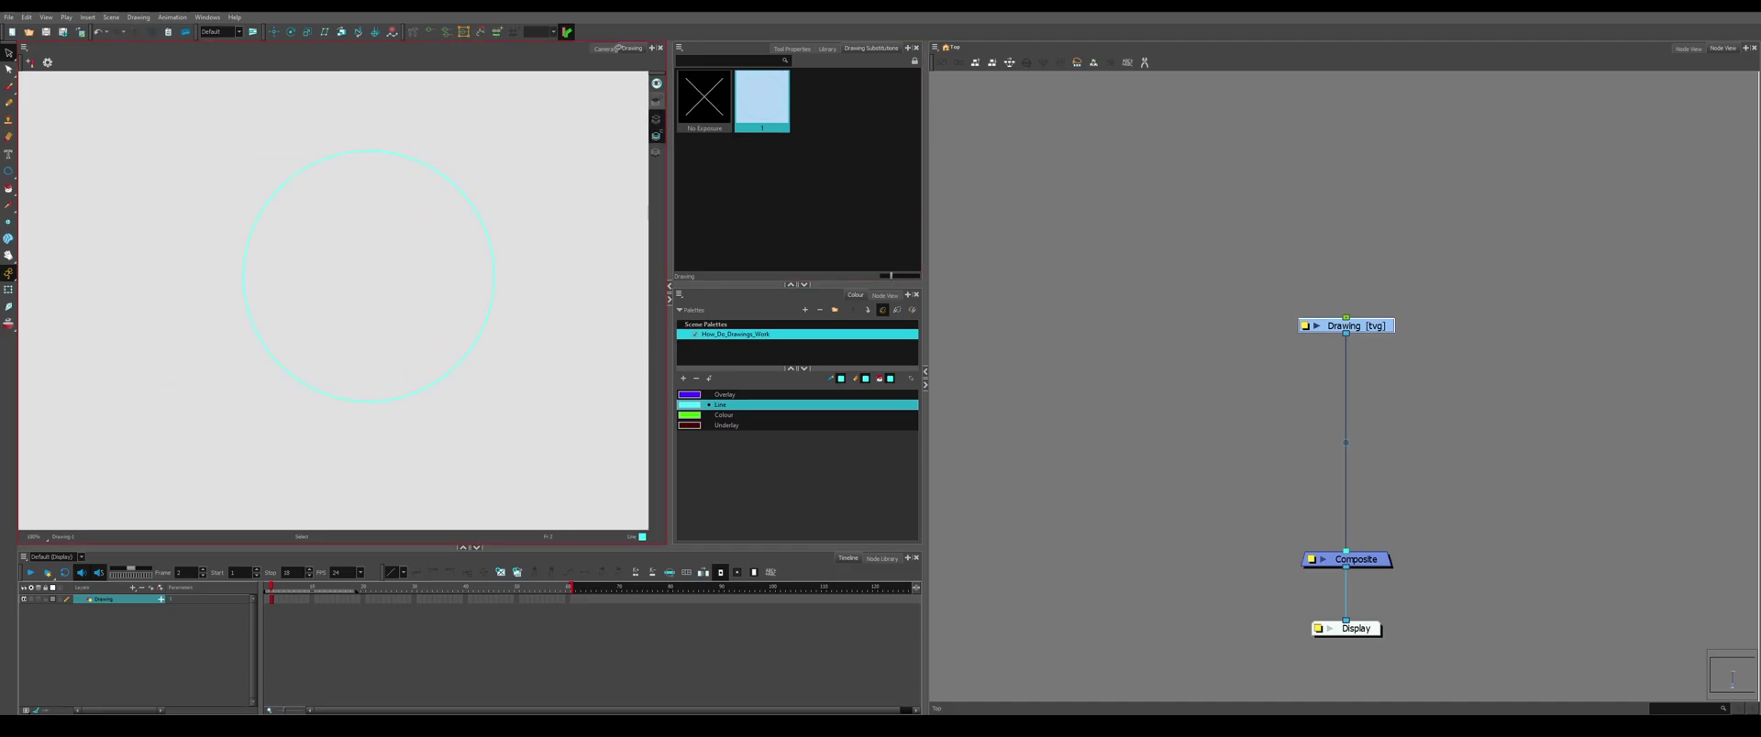
pyautogui.click(604, 48)
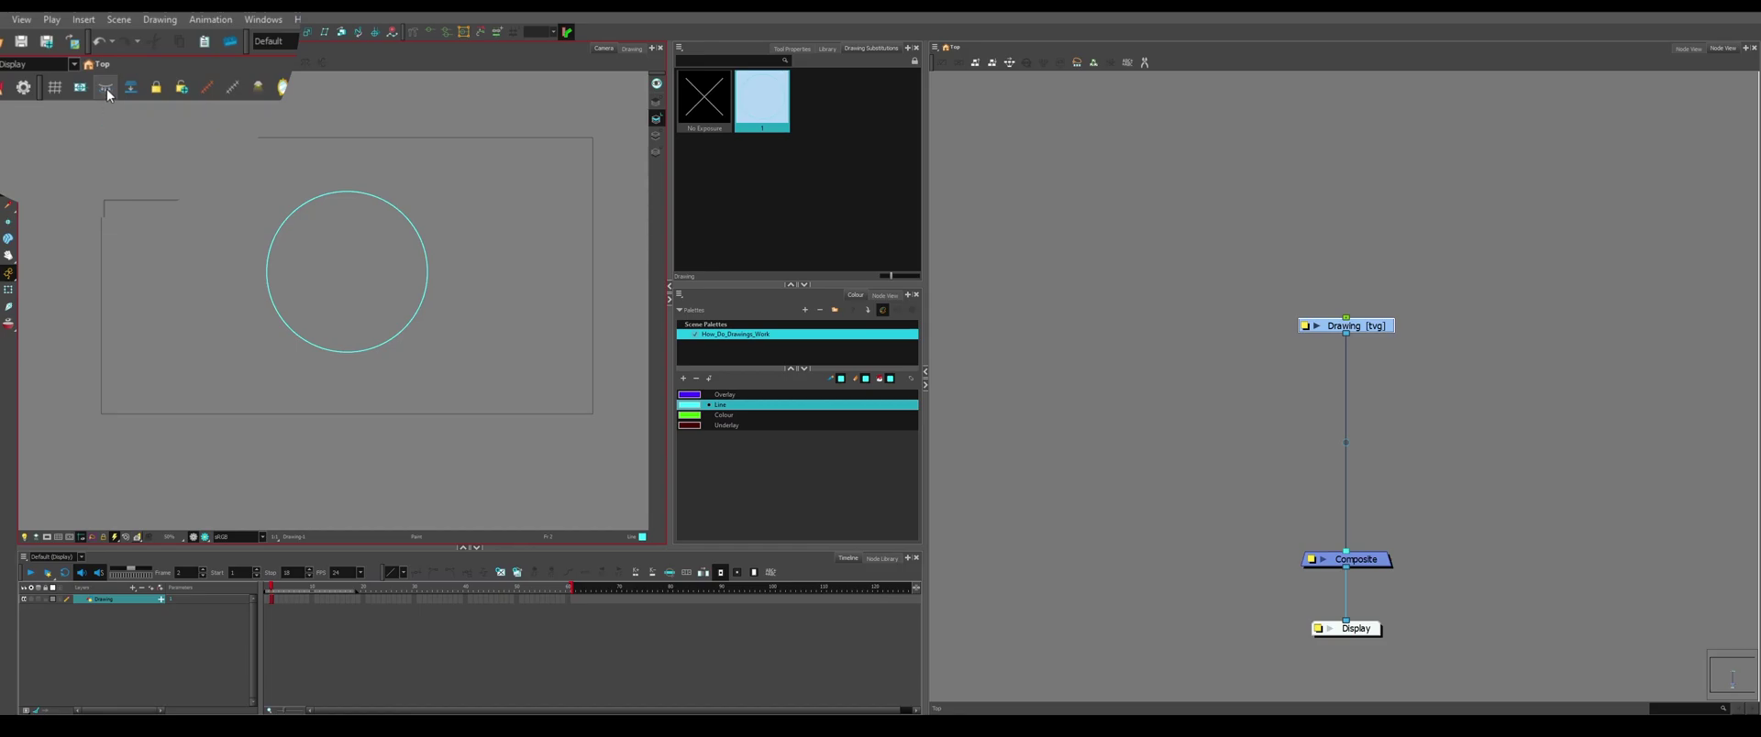
# Fill the circle's interior with the Colour swatch on the Colour Art layer.
pyautogui.click(654, 137)
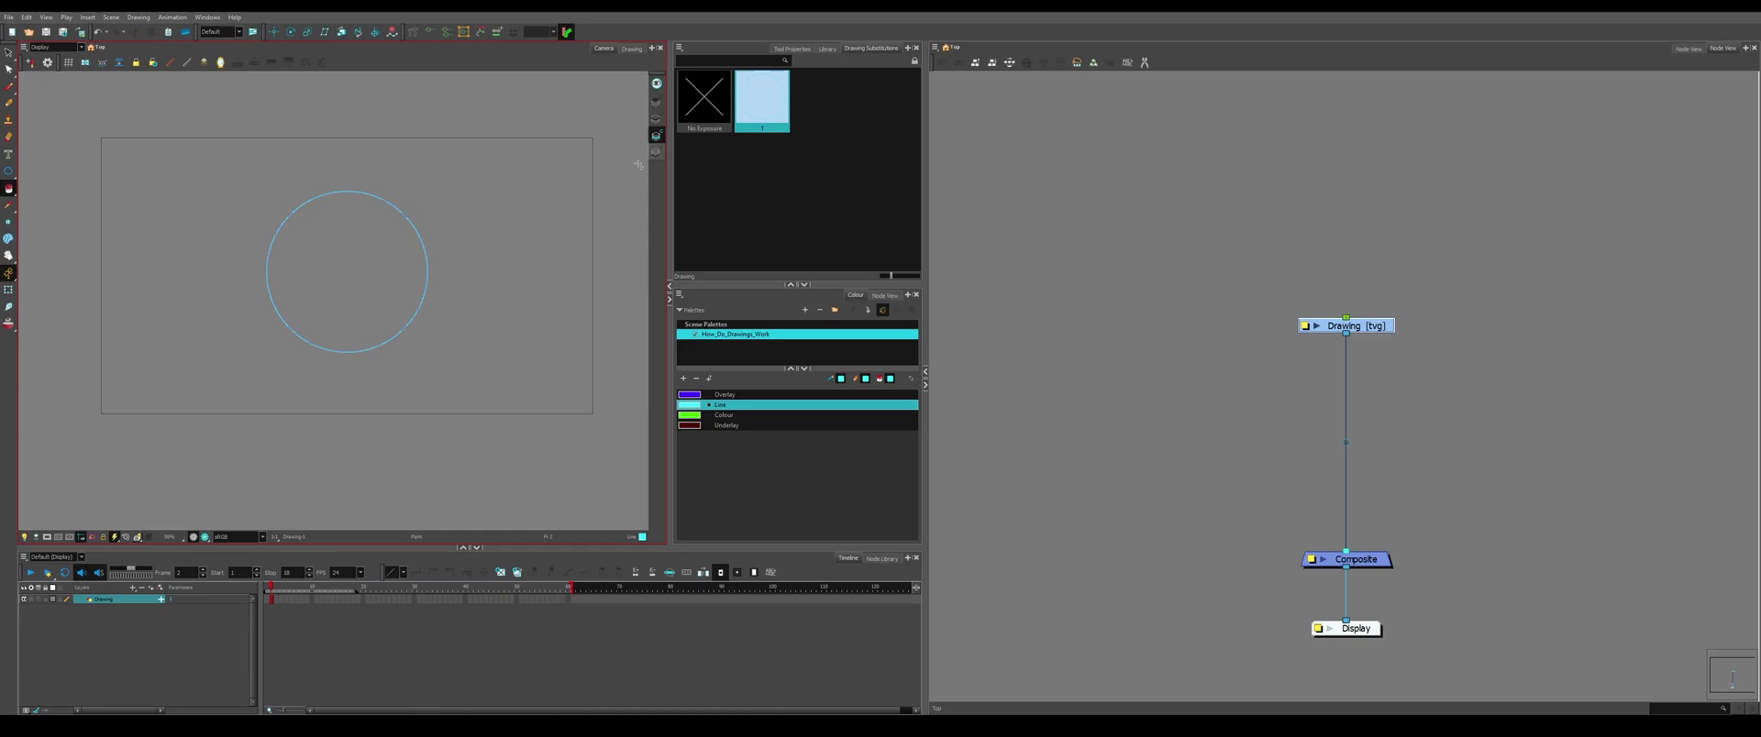
pyautogui.scroll(1, 322, 194)
pyautogui.scroll(-1, 392, 200)
pyautogui.scroll(1, 359, 363)
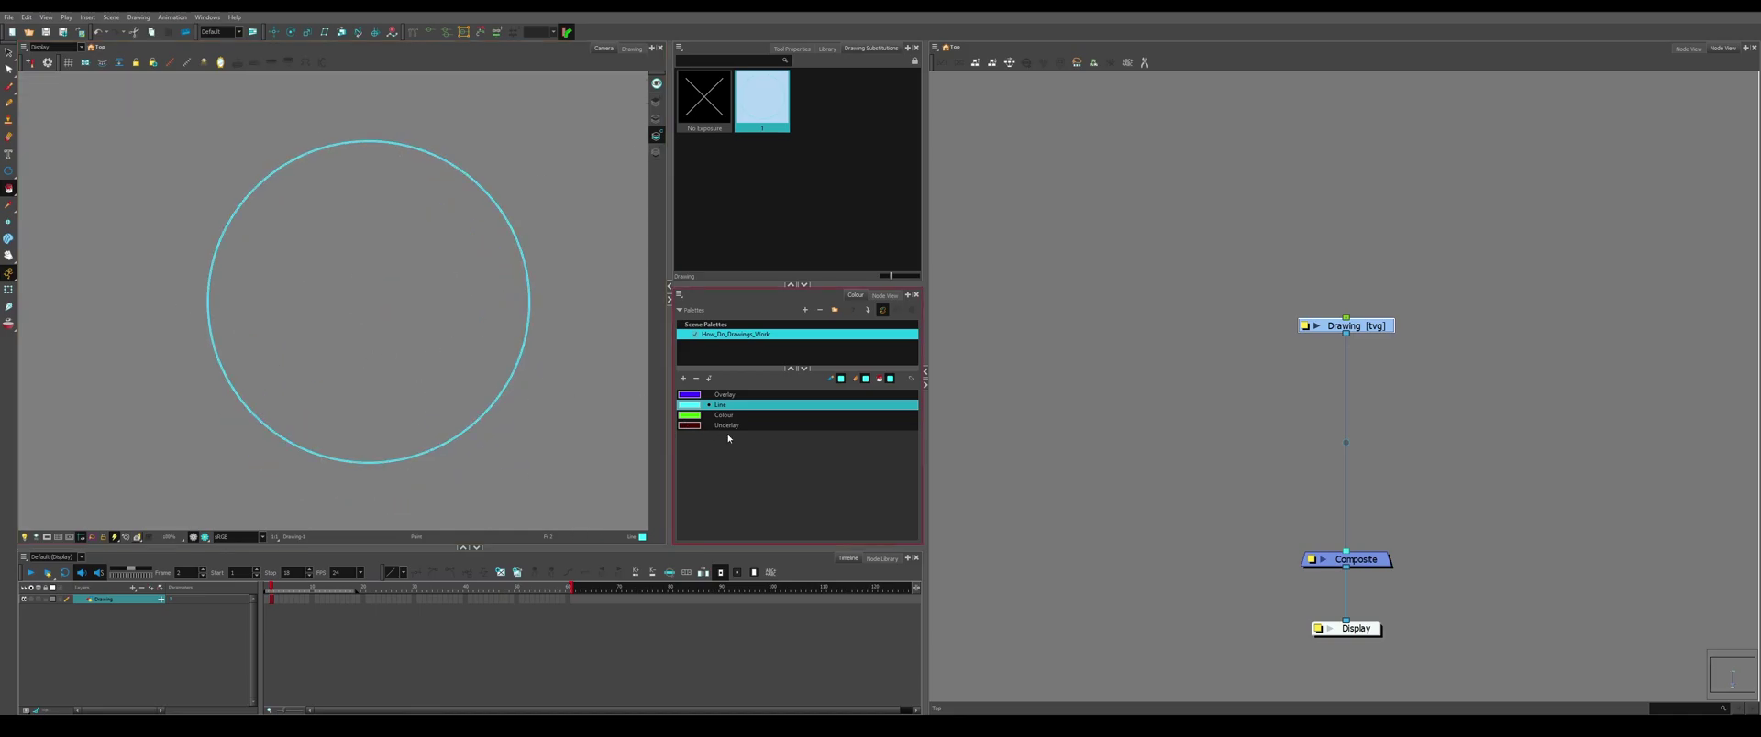
pyautogui.click(752, 418)
pyautogui.click(442, 291)
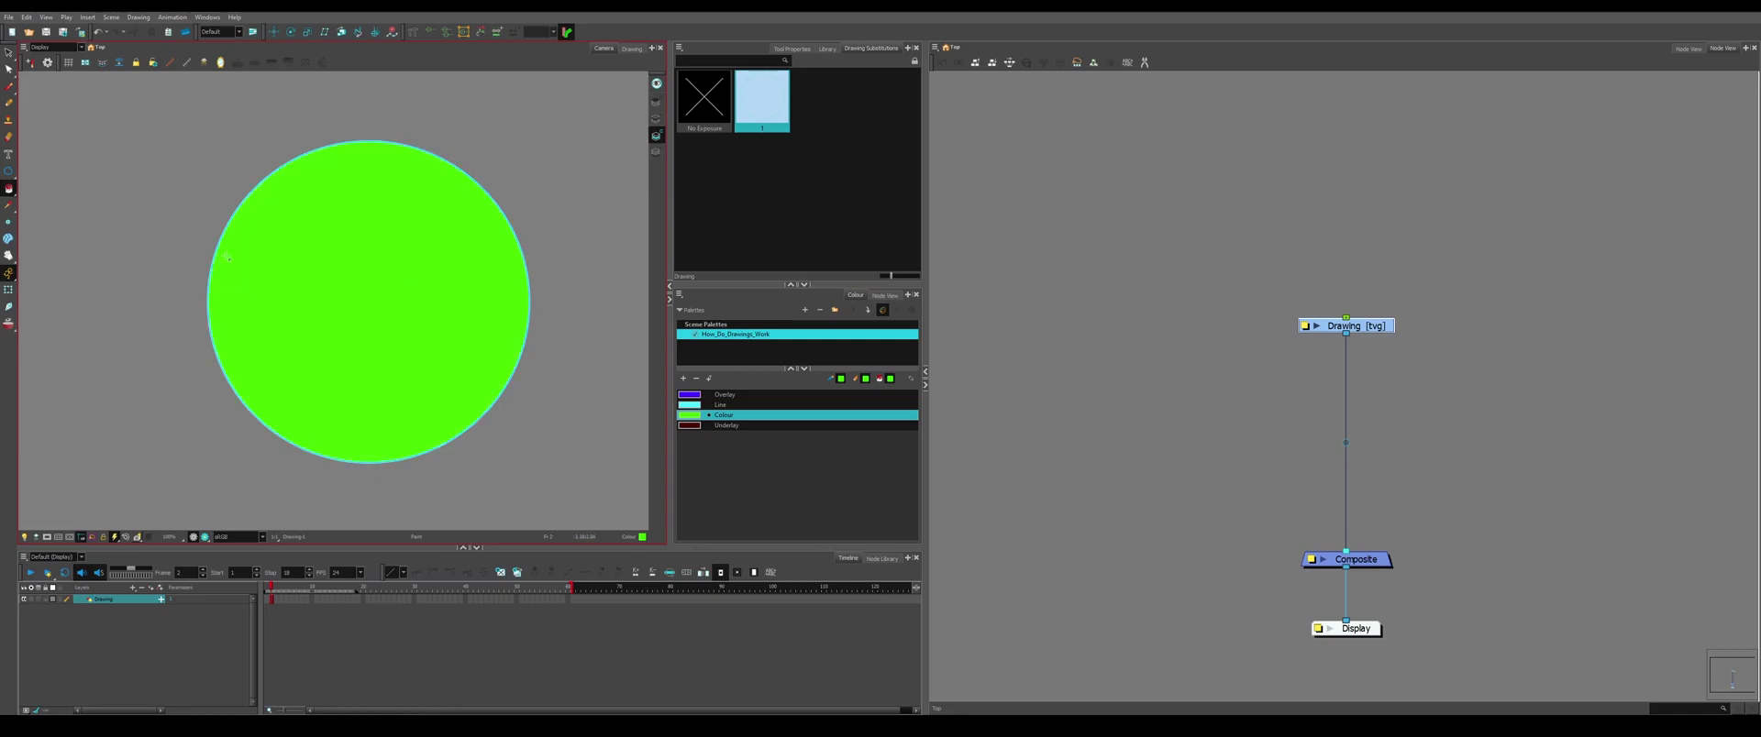
pyautogui.hotkey('shift', 't')
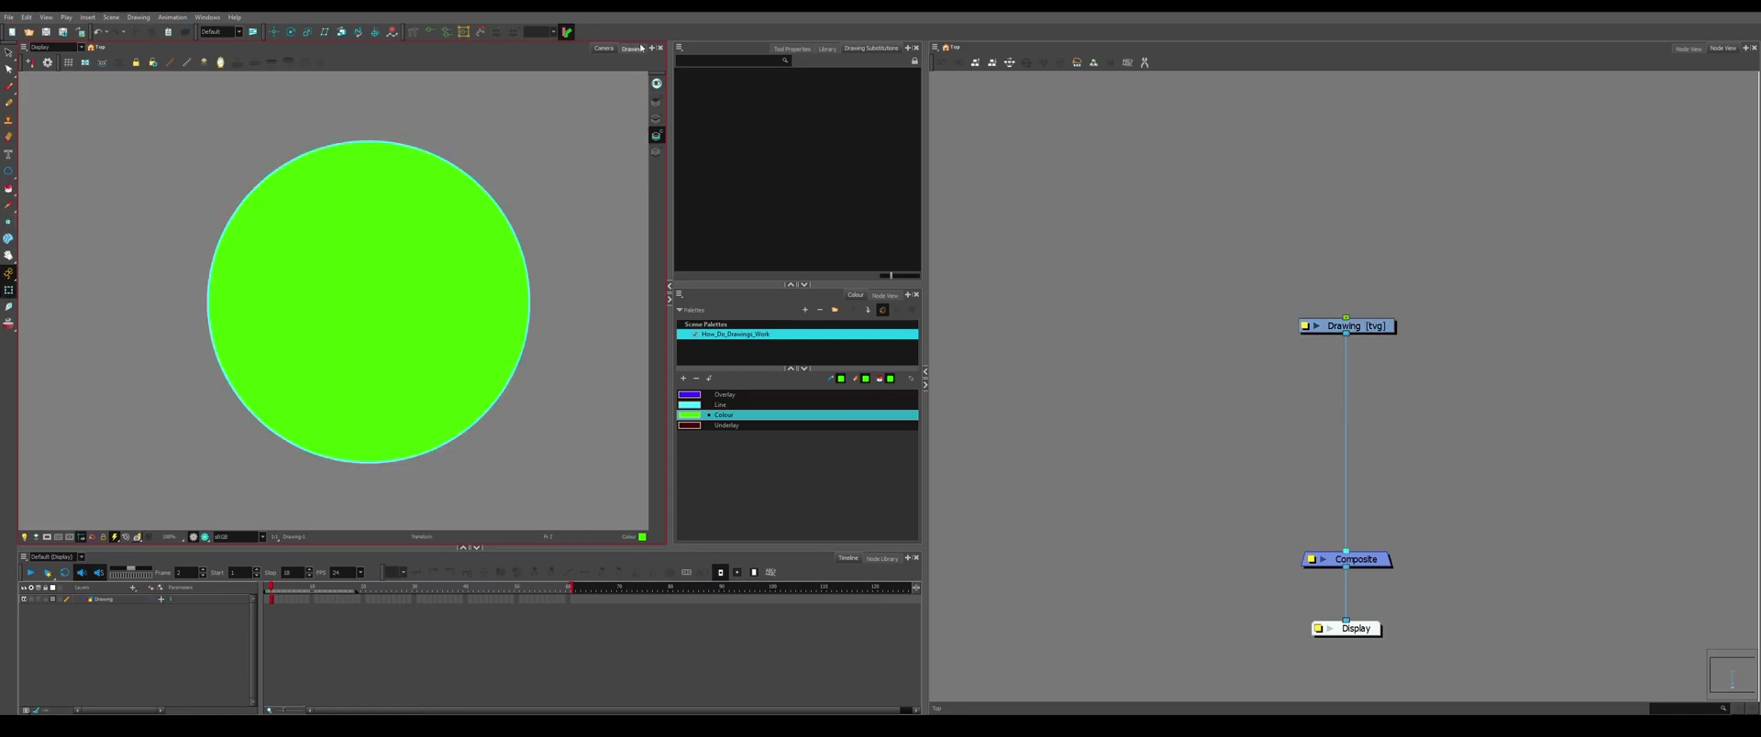
# Examine the circle's outline and fill separately by alternating Line Art and Colour Art in Drawing View, then return to Camera View.
pyautogui.click(640, 51)
pyautogui.click(656, 121)
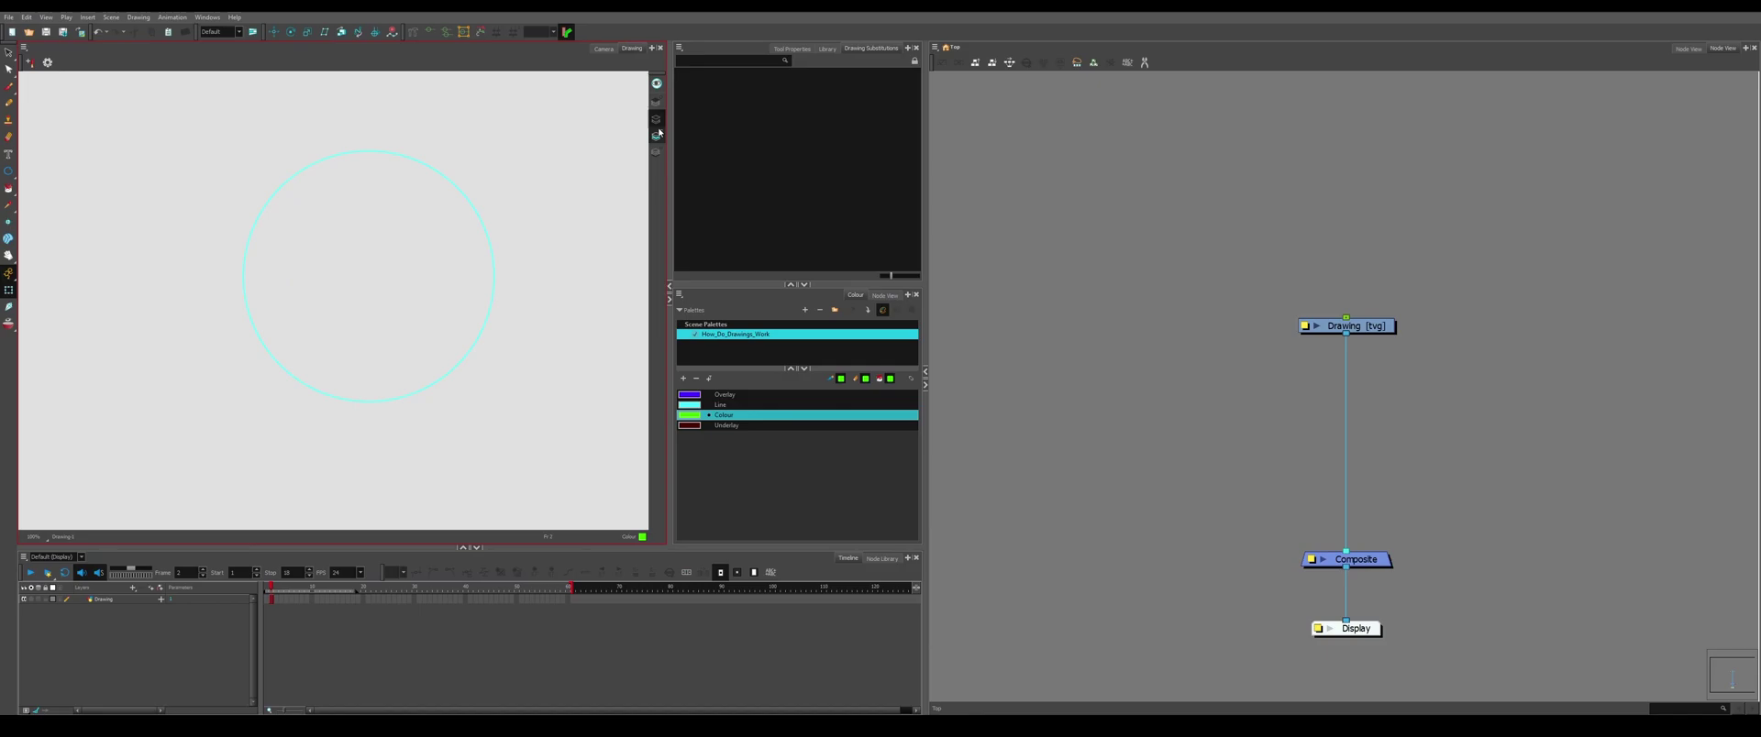
pyautogui.click(656, 133)
pyautogui.click(658, 128)
pyautogui.click(658, 129)
pyautogui.click(657, 129)
pyautogui.click(657, 129)
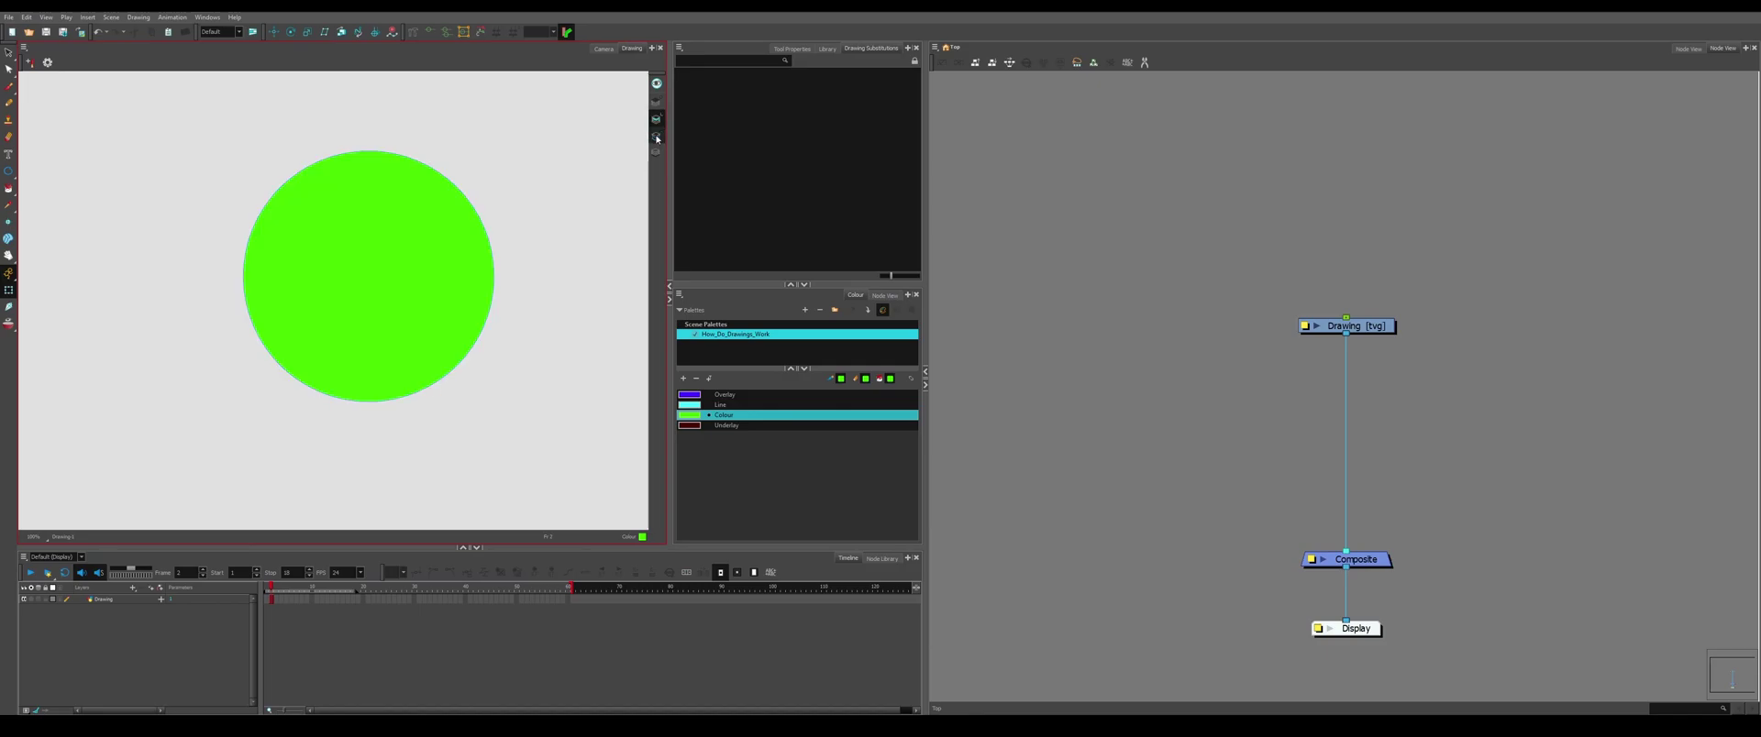
pyautogui.click(604, 49)
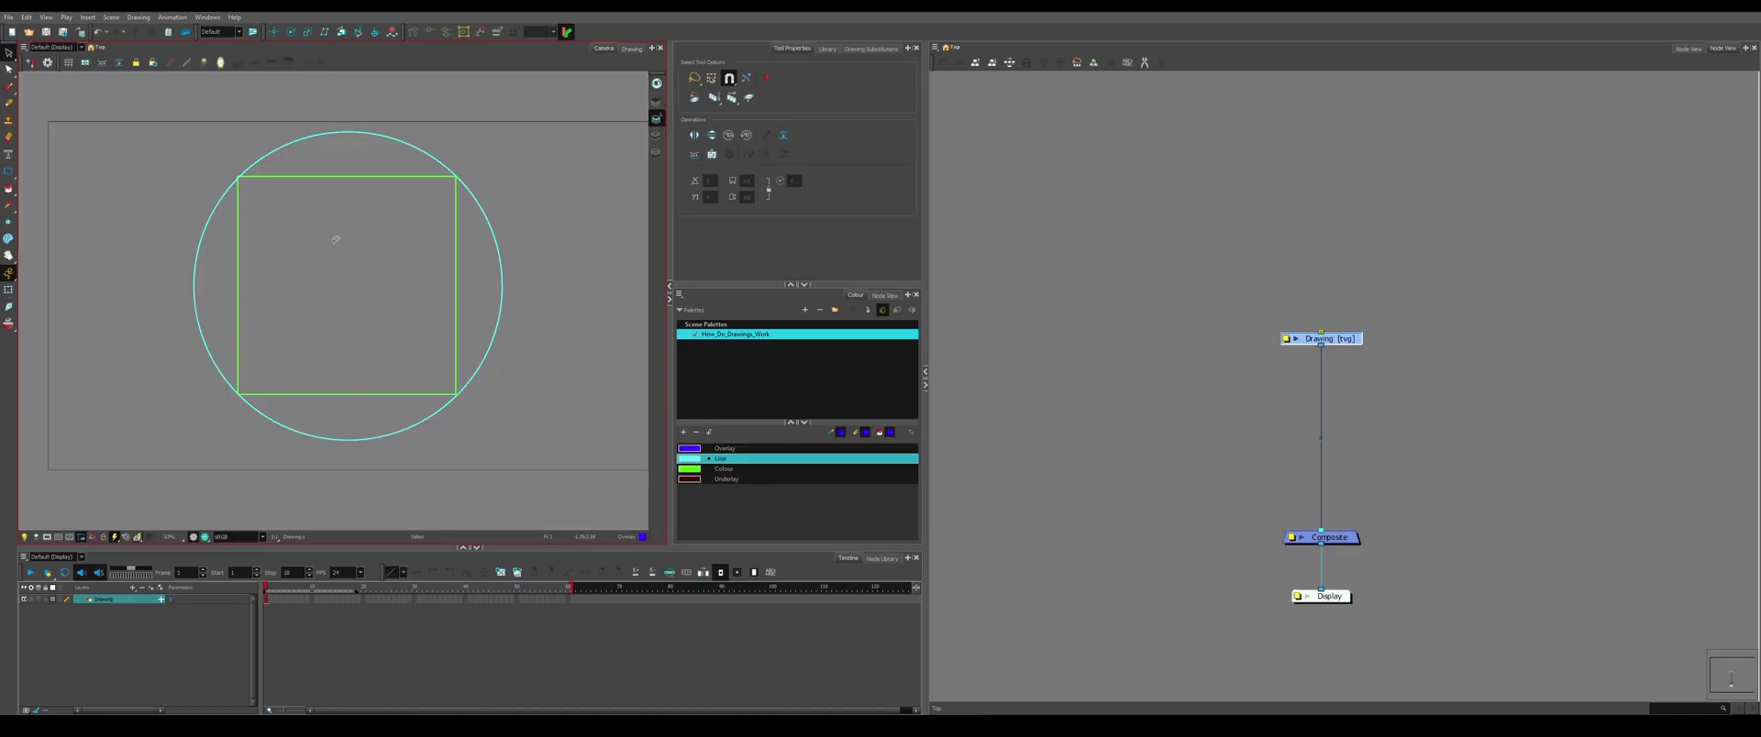
# Check which art layer the circle and square belong to by selecting artwork on Line Art and switching to Colour Art.
pyautogui.scroll(2, 278, 248)
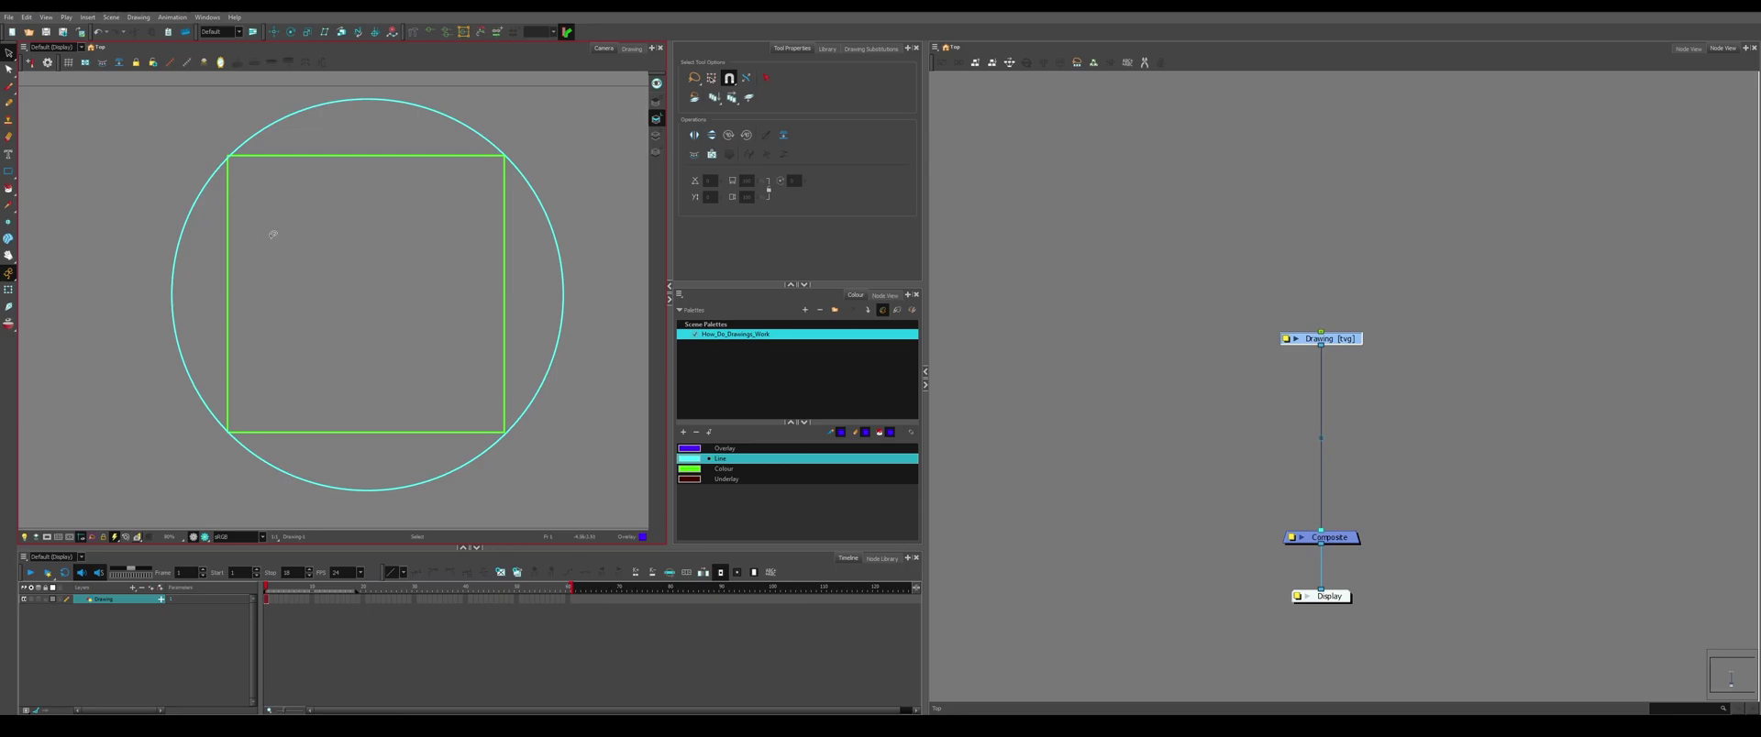
pyautogui.scroll(-1, 239, 224)
pyautogui.scroll(1, 232, 226)
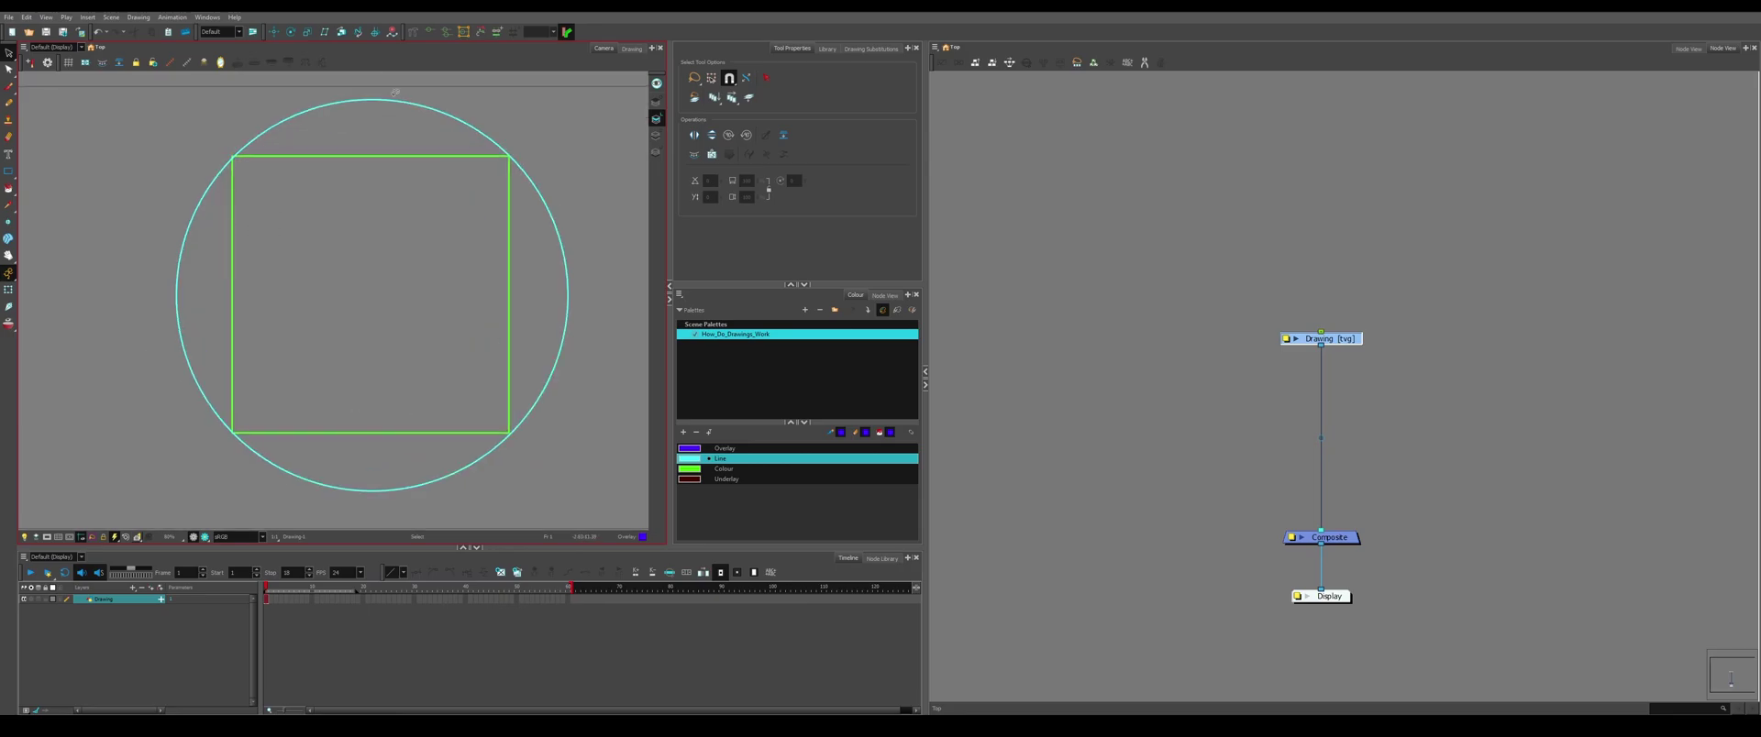
pyautogui.moveTo(592, 121); pyautogui.dragTo(385, 281)
pyautogui.click(656, 136)
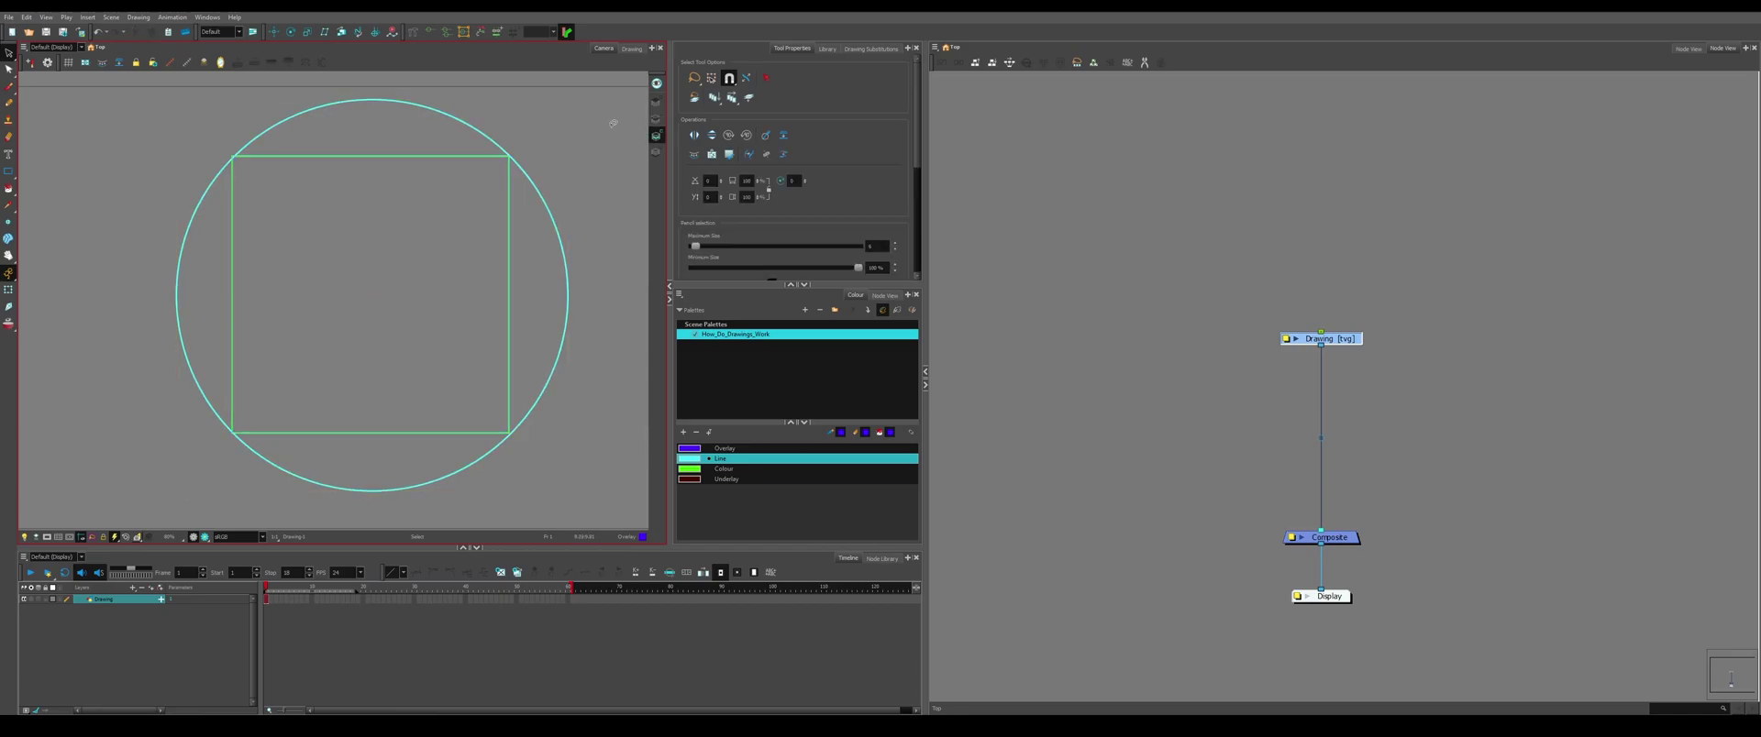
# Add a Line-Art node and a Colour-Art node to the node network.
pyautogui.click(1114, 374)
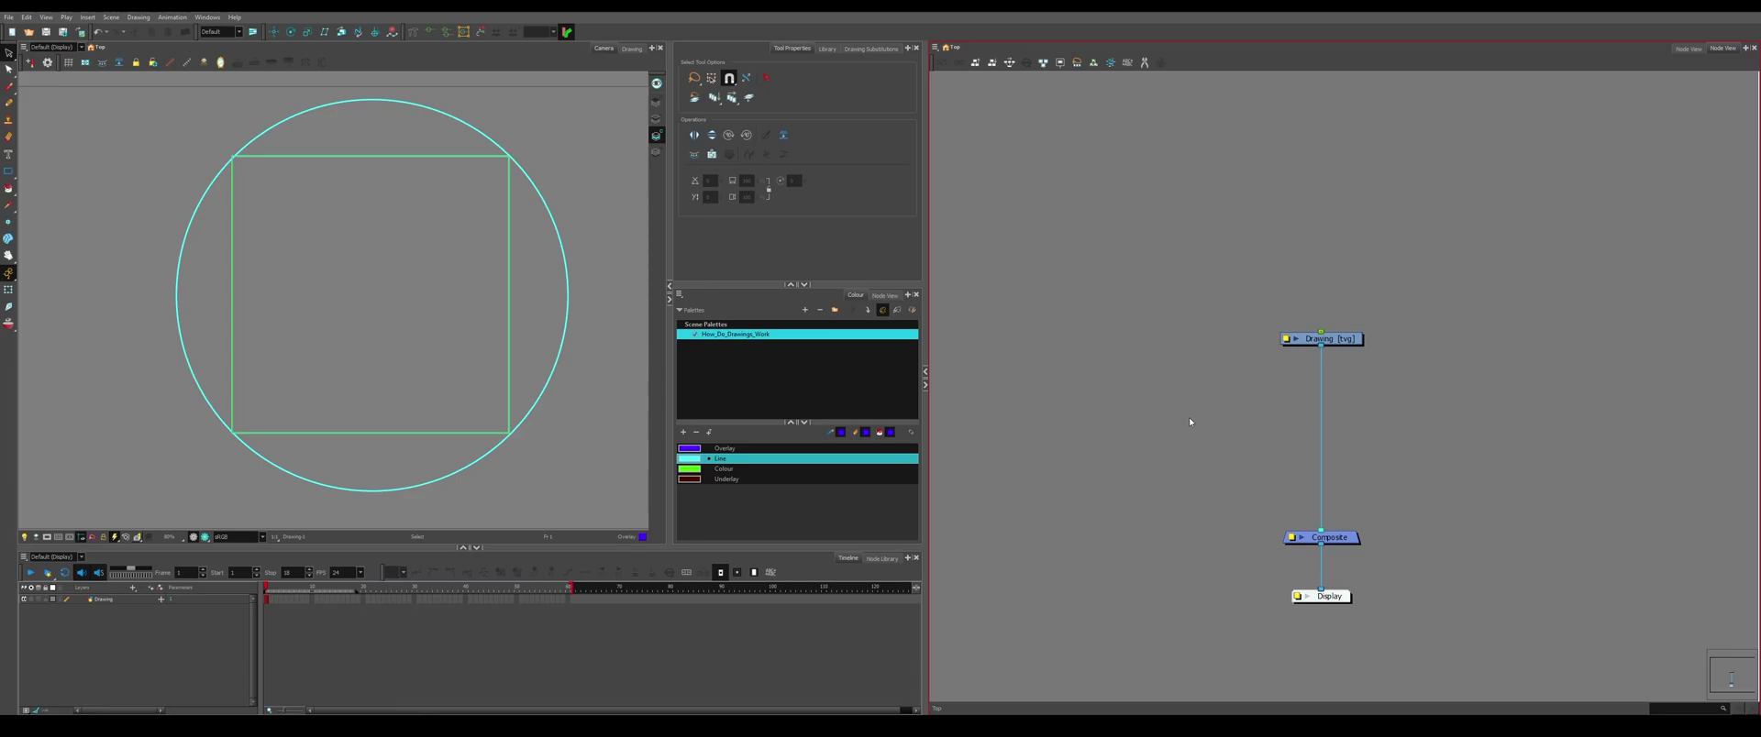
pyautogui.scroll(1, 1189, 416)
pyautogui.press('Tab')
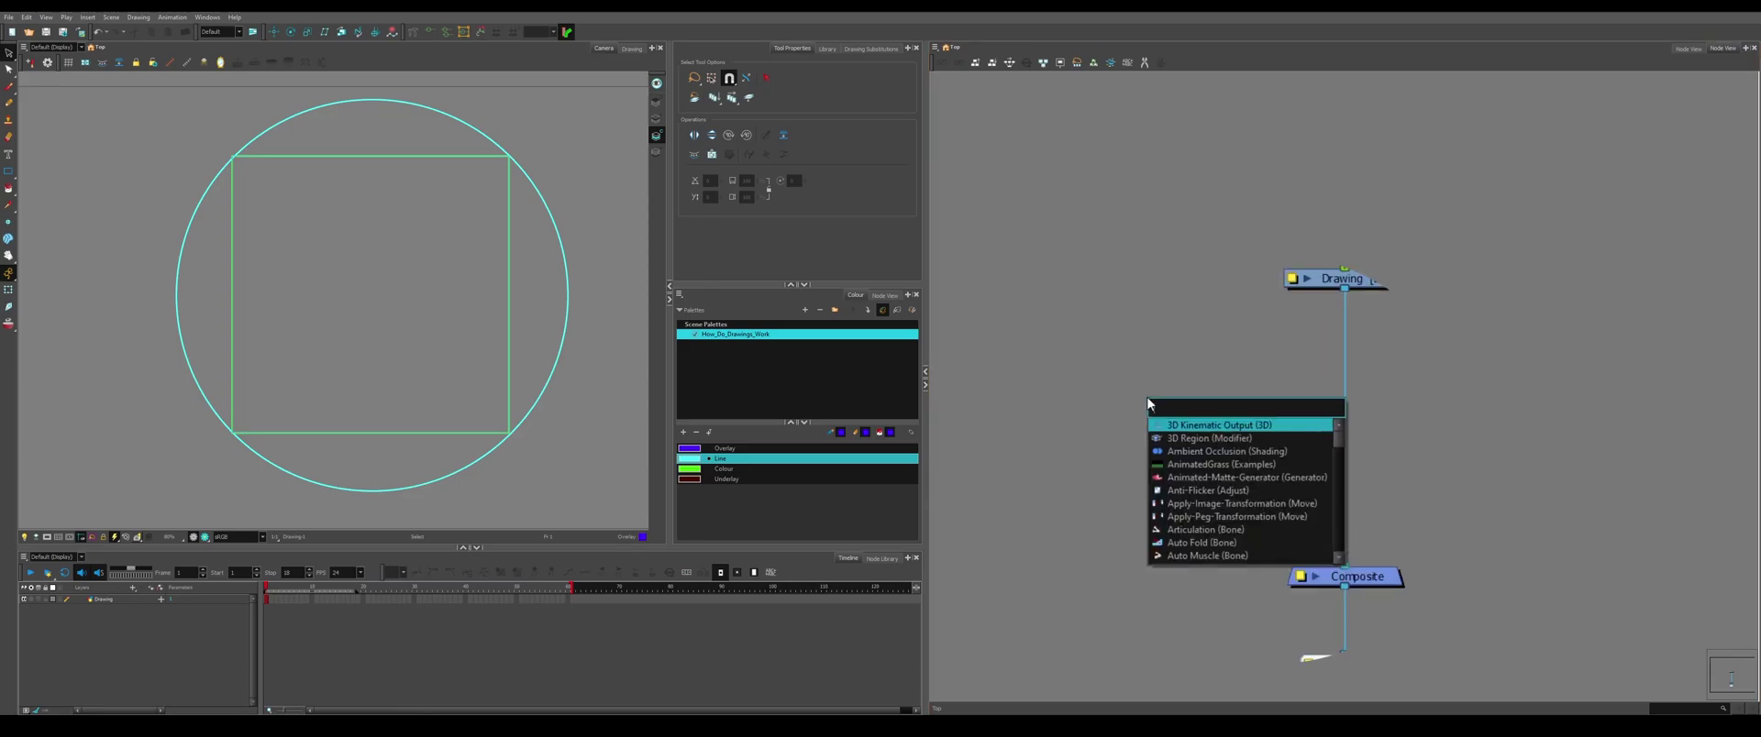
pyautogui.write('line')
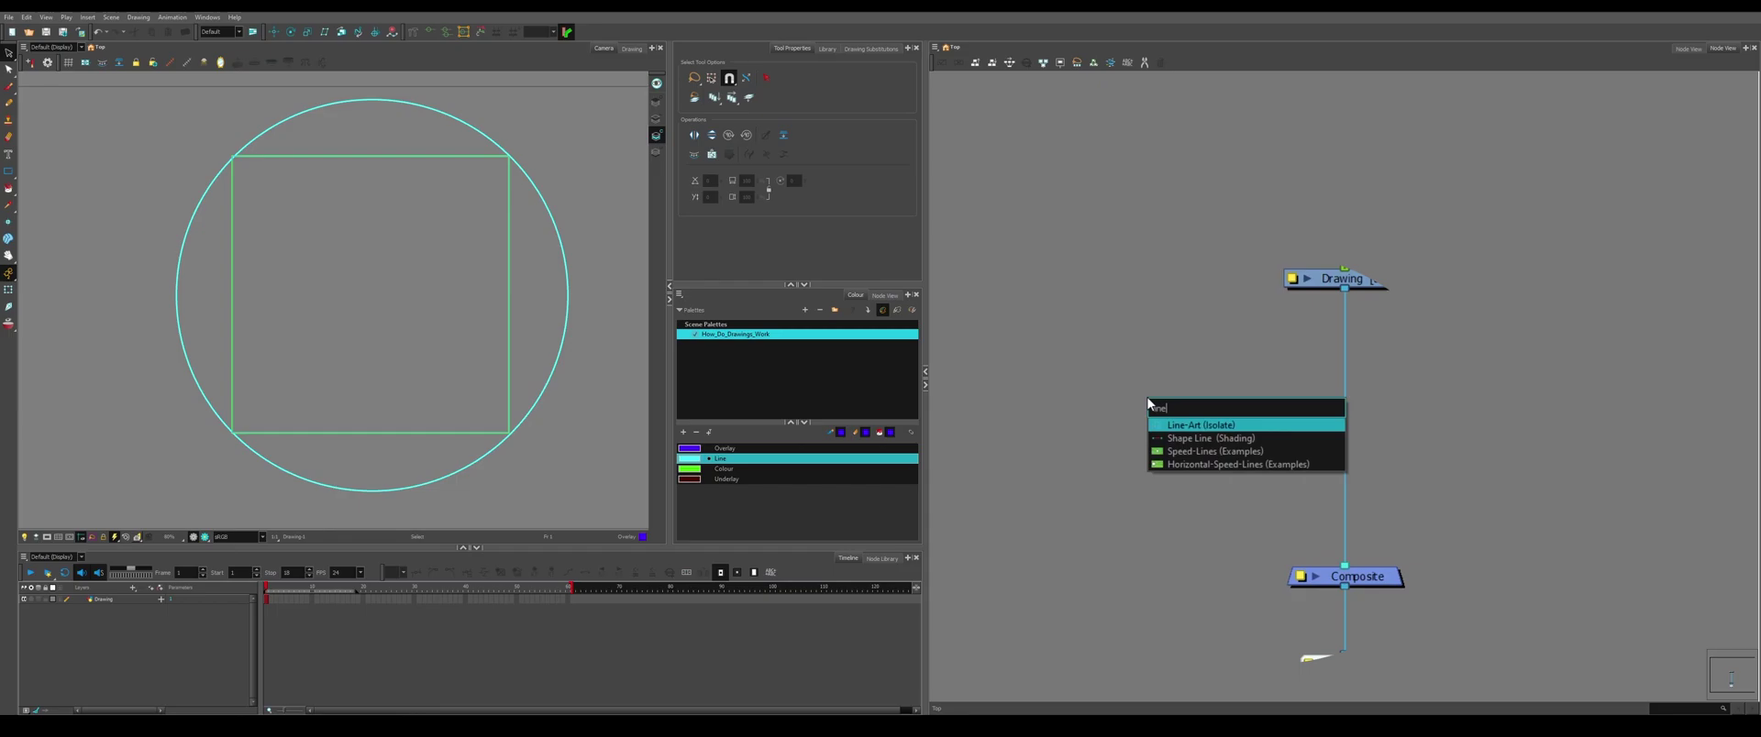
pyautogui.press('Return')
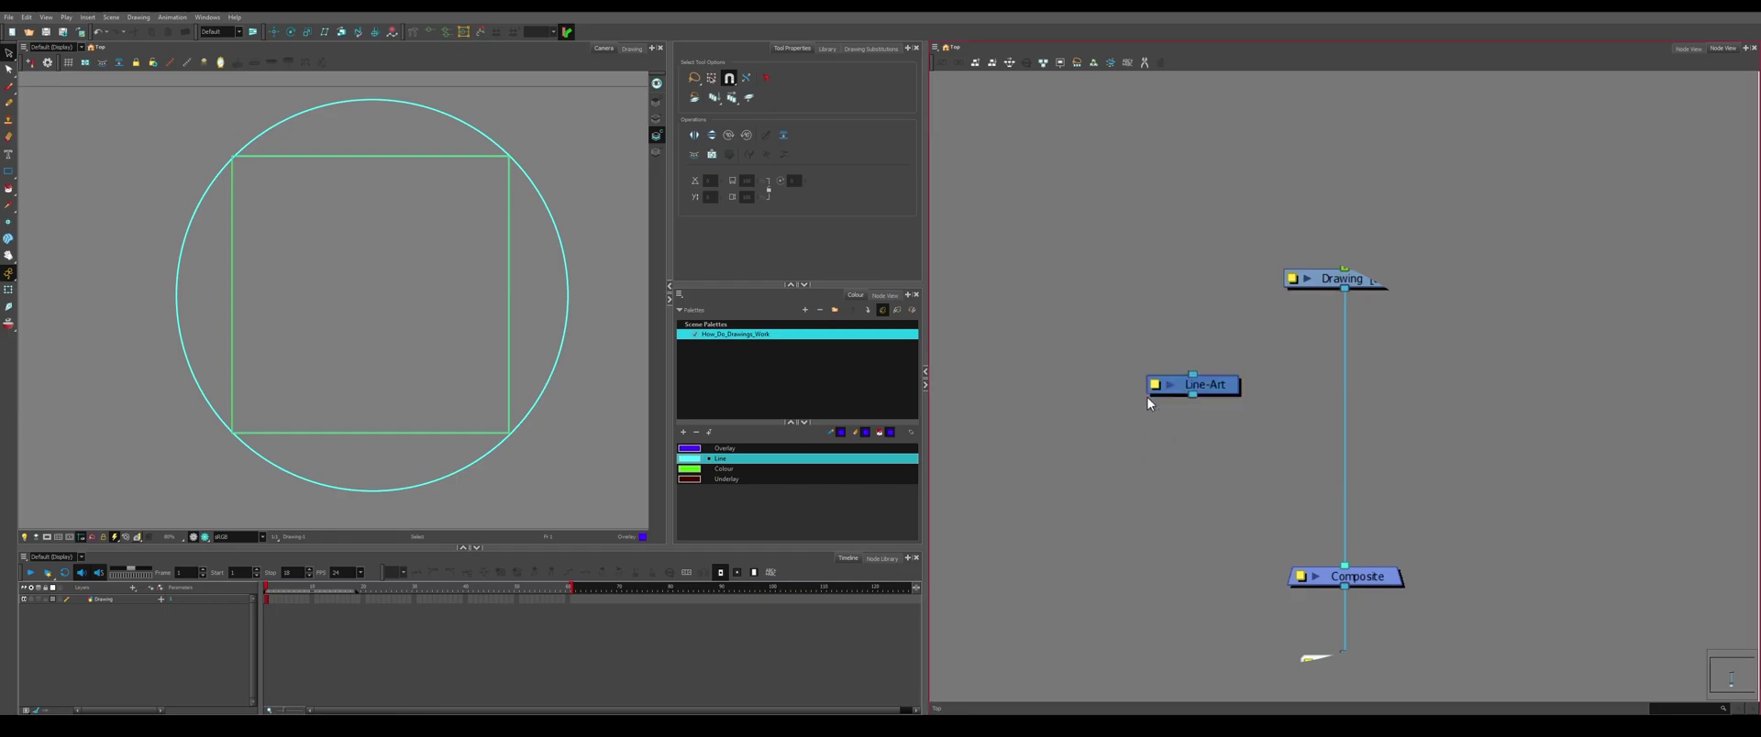
pyautogui.press('Tab')
pyautogui.write('colour')
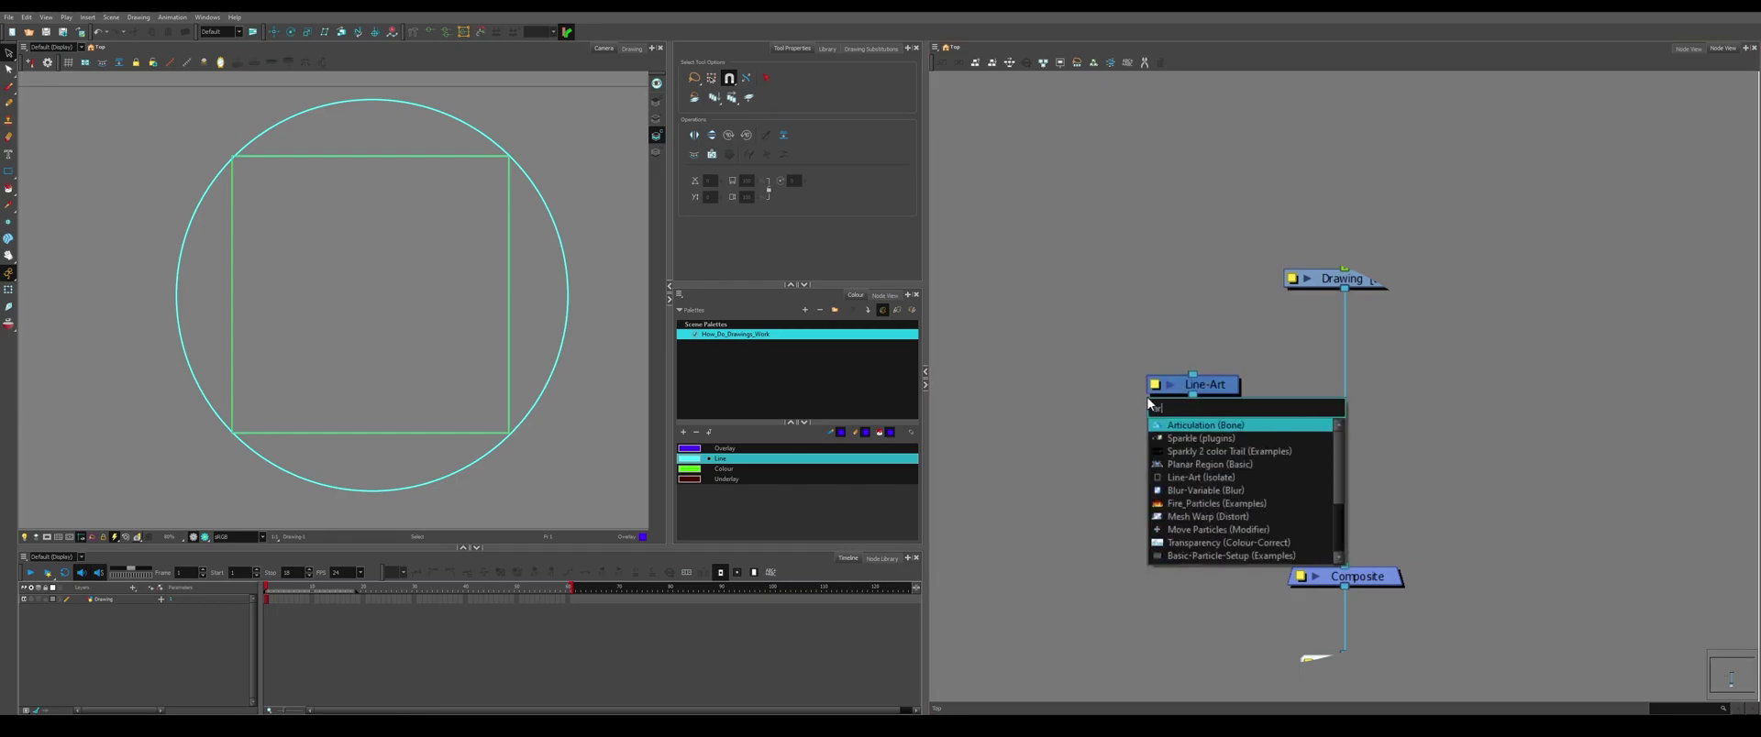
pyautogui.press('Return')
# Insert Line-Art between Drawing and Composite, place Colour-Art beside it, and connect Colour-Art in parallel between the same nodes.
pyautogui.scroll(-2, 1210, 396)
pyautogui.moveTo(1253, 410); pyautogui.dragTo(1353, 422)
pyautogui.hotkey('ctrl', 'z')
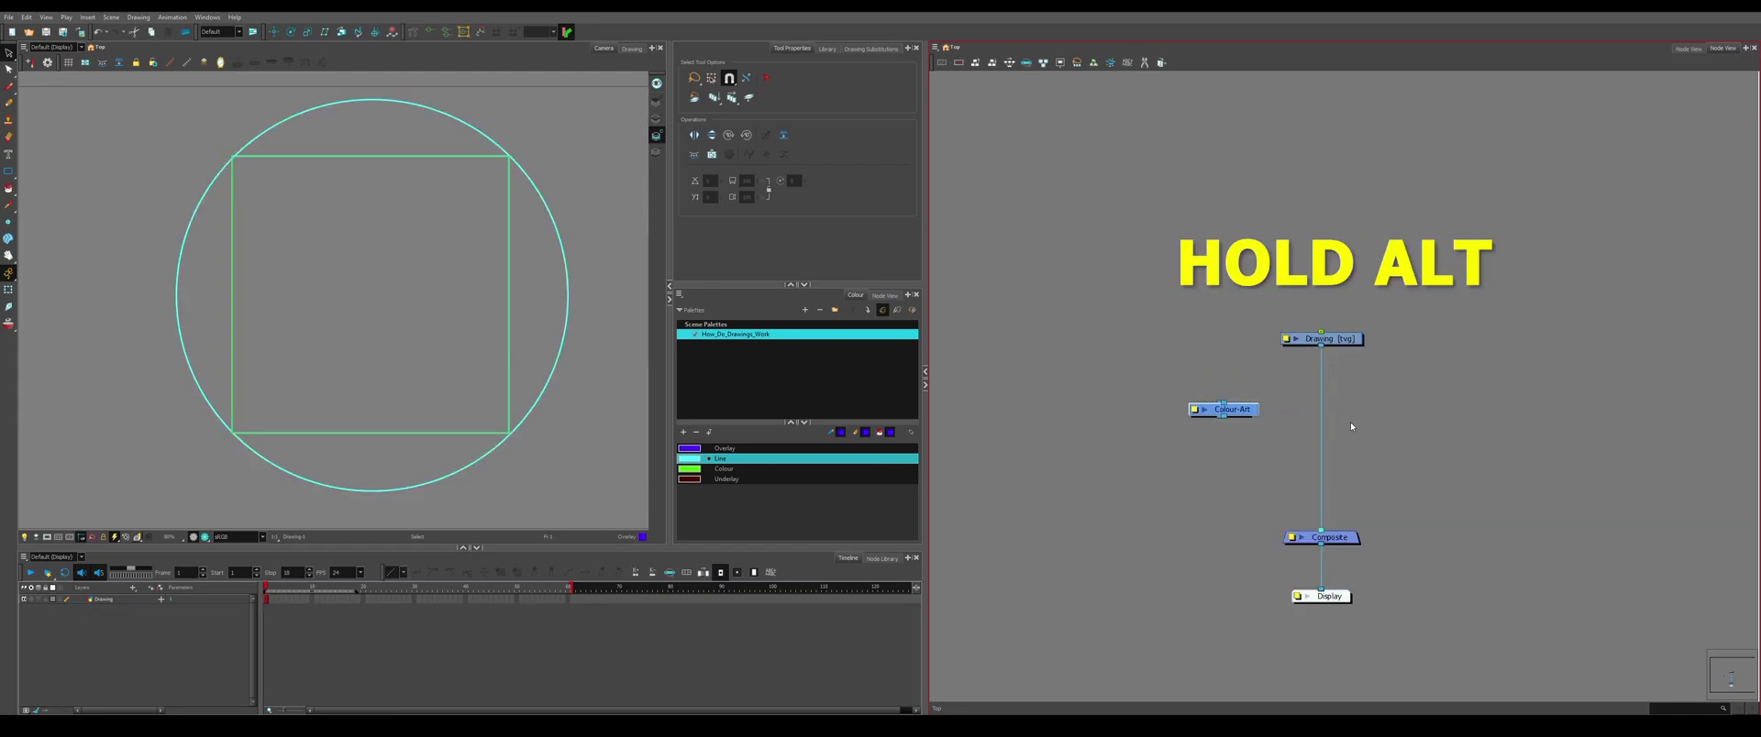
pyautogui.moveTo(1238, 411); pyautogui.dragTo(1250, 455)
pyautogui.moveTo(1247, 413); pyautogui.dragTo(1377, 420)
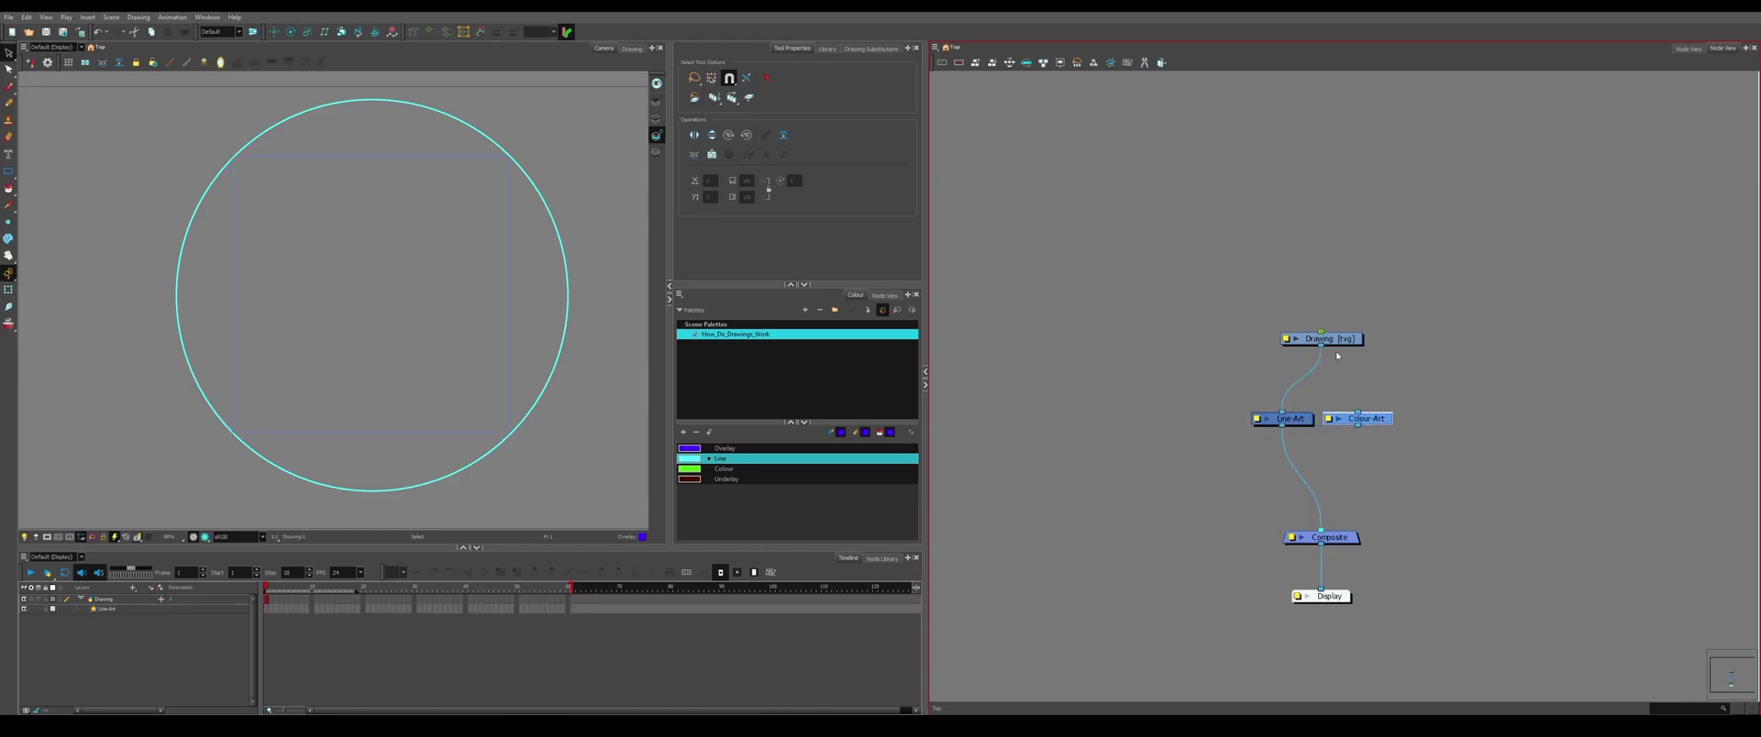
pyautogui.moveTo(1320, 345)
pyautogui.mouseDown()
pyautogui.moveTo(1357, 413)
pyautogui.moveTo(1346, 506)
pyautogui.moveTo(1309, 536)
pyautogui.mouseUp()
# Examine how the square's corner overlaps the circle's line, with and without the Line-Art and Colour-Art nodes.
pyautogui.scroll(5, 497, 152)
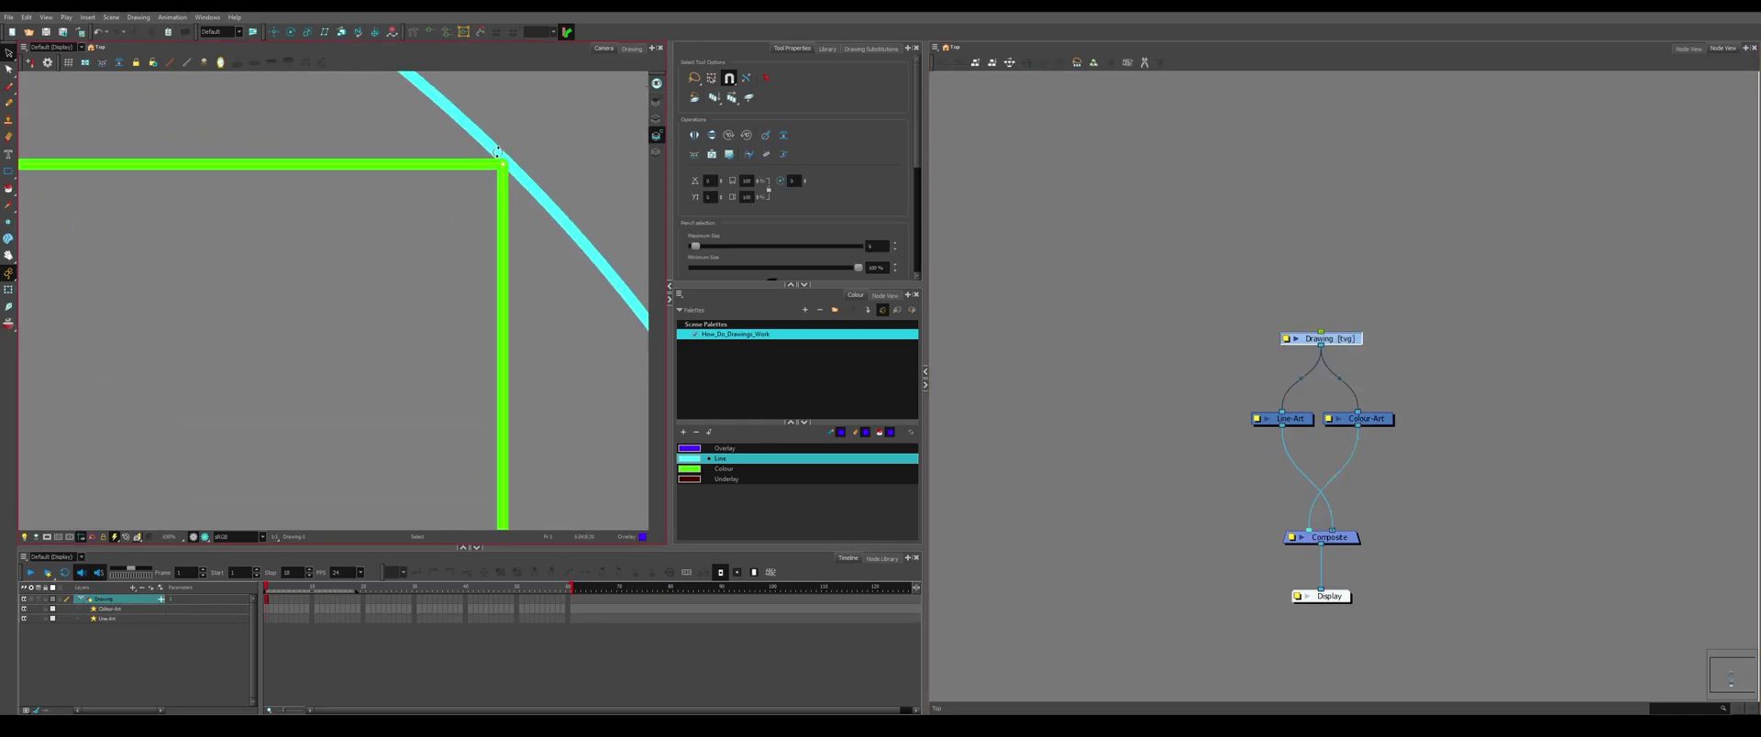
pyautogui.scroll(2, 497, 151)
pyautogui.scroll(-10, 436, 308)
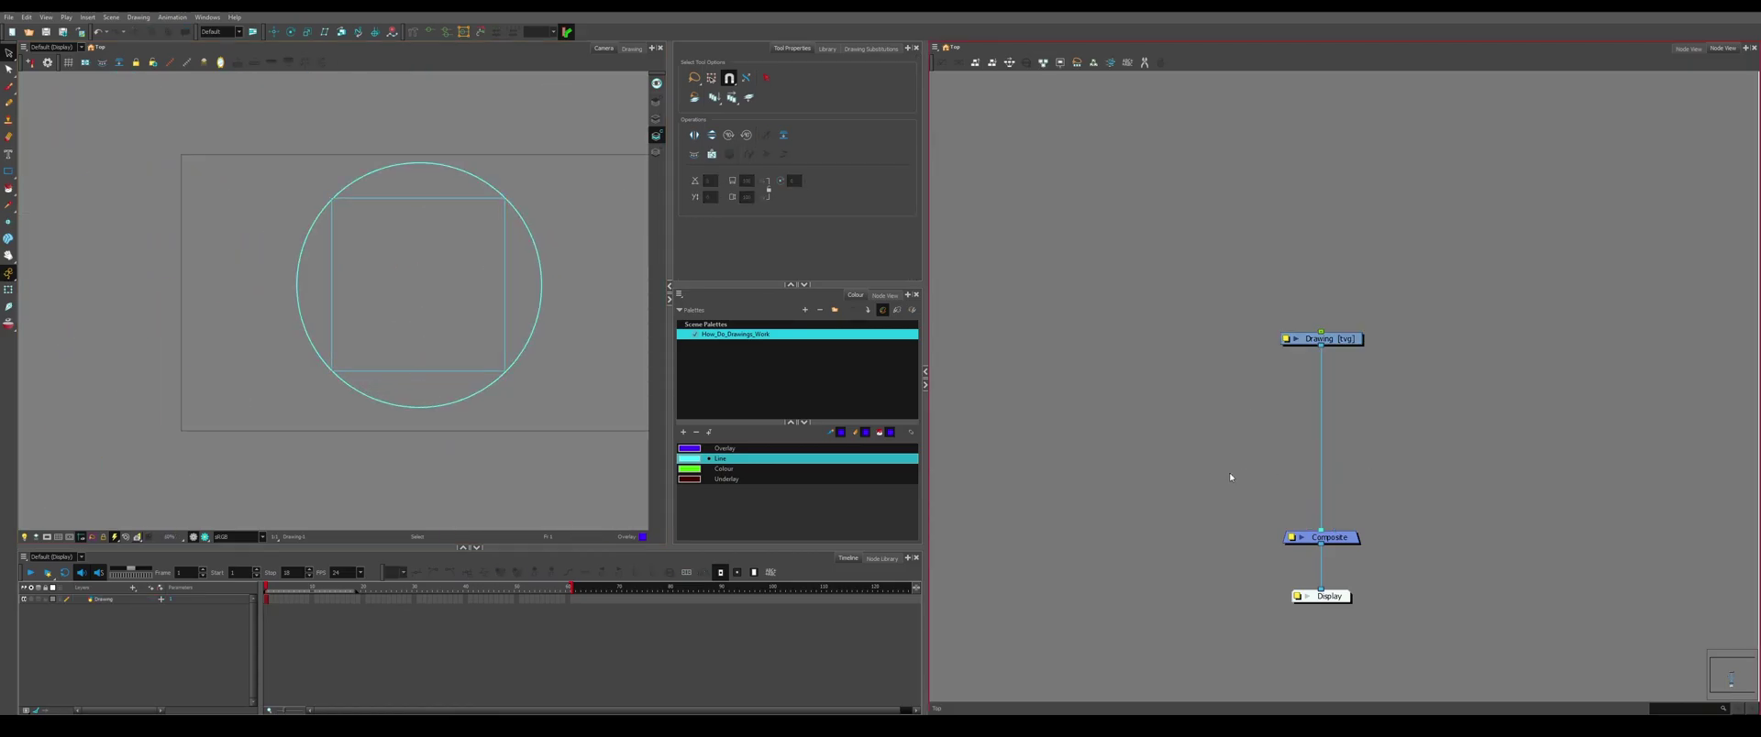
pyautogui.scroll(5, 487, 185)
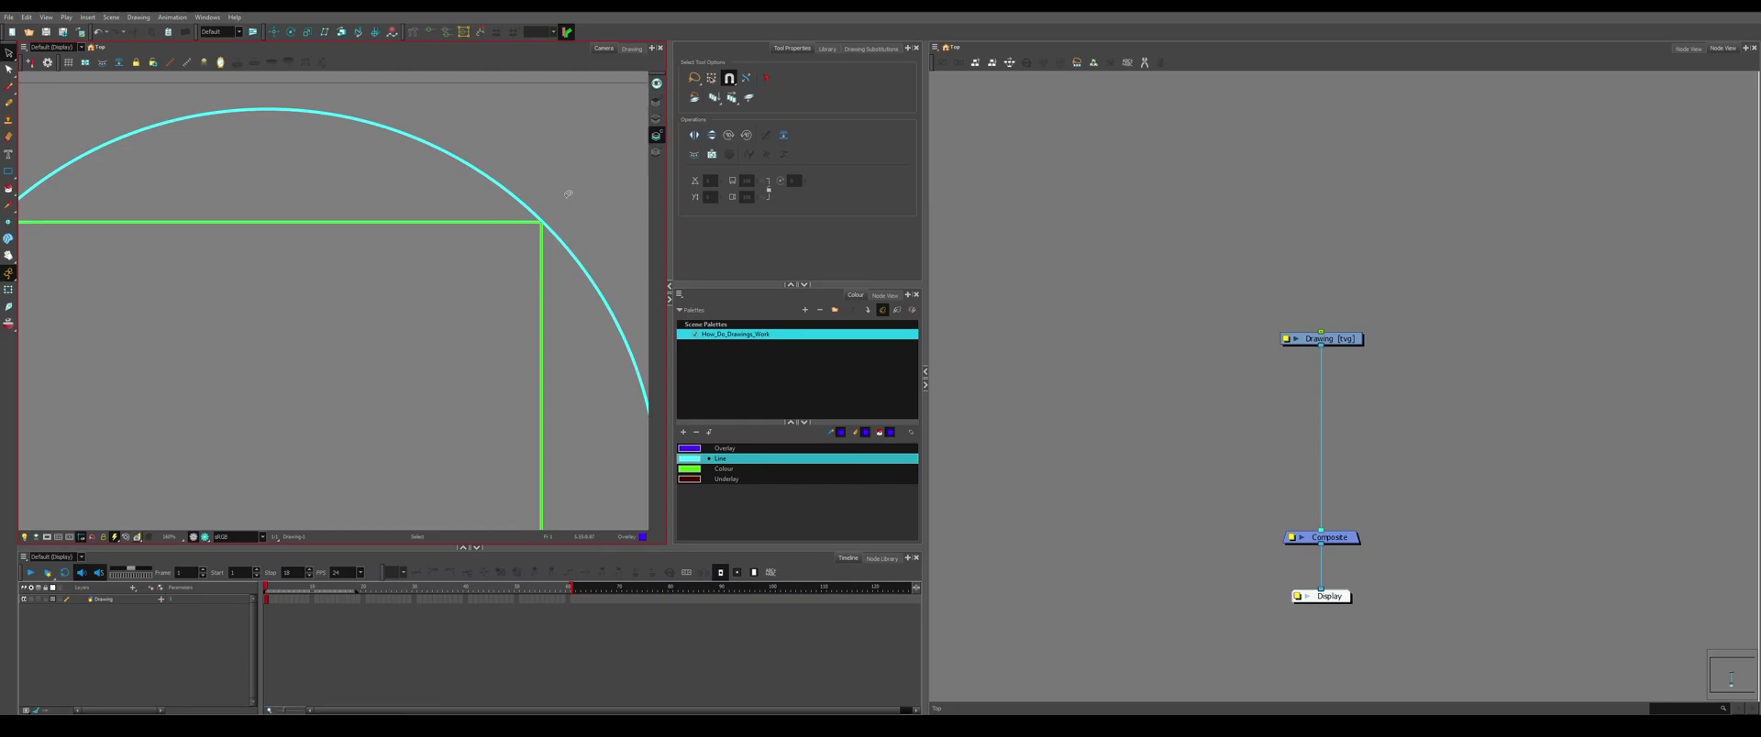
pyautogui.scroll(-6, 428, 253)
# Select the square and test disabling and re-enabling the Overlay, Colour and Line art layers in the Drawing node's layer properties.
pyautogui.click(429, 248)
pyautogui.scroll(2, 501, 277)
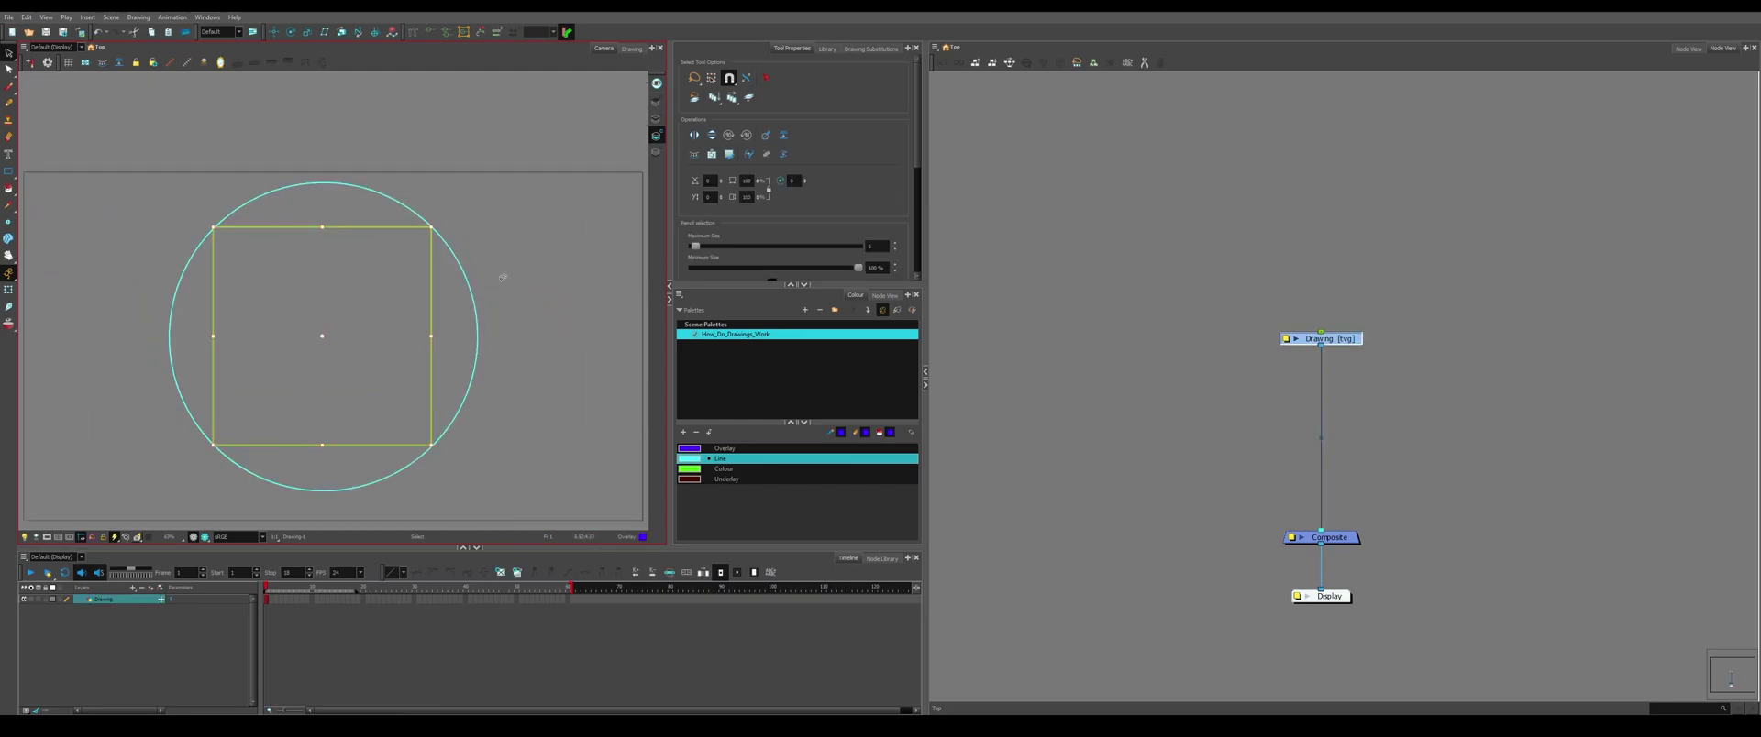
pyautogui.click(1286, 339)
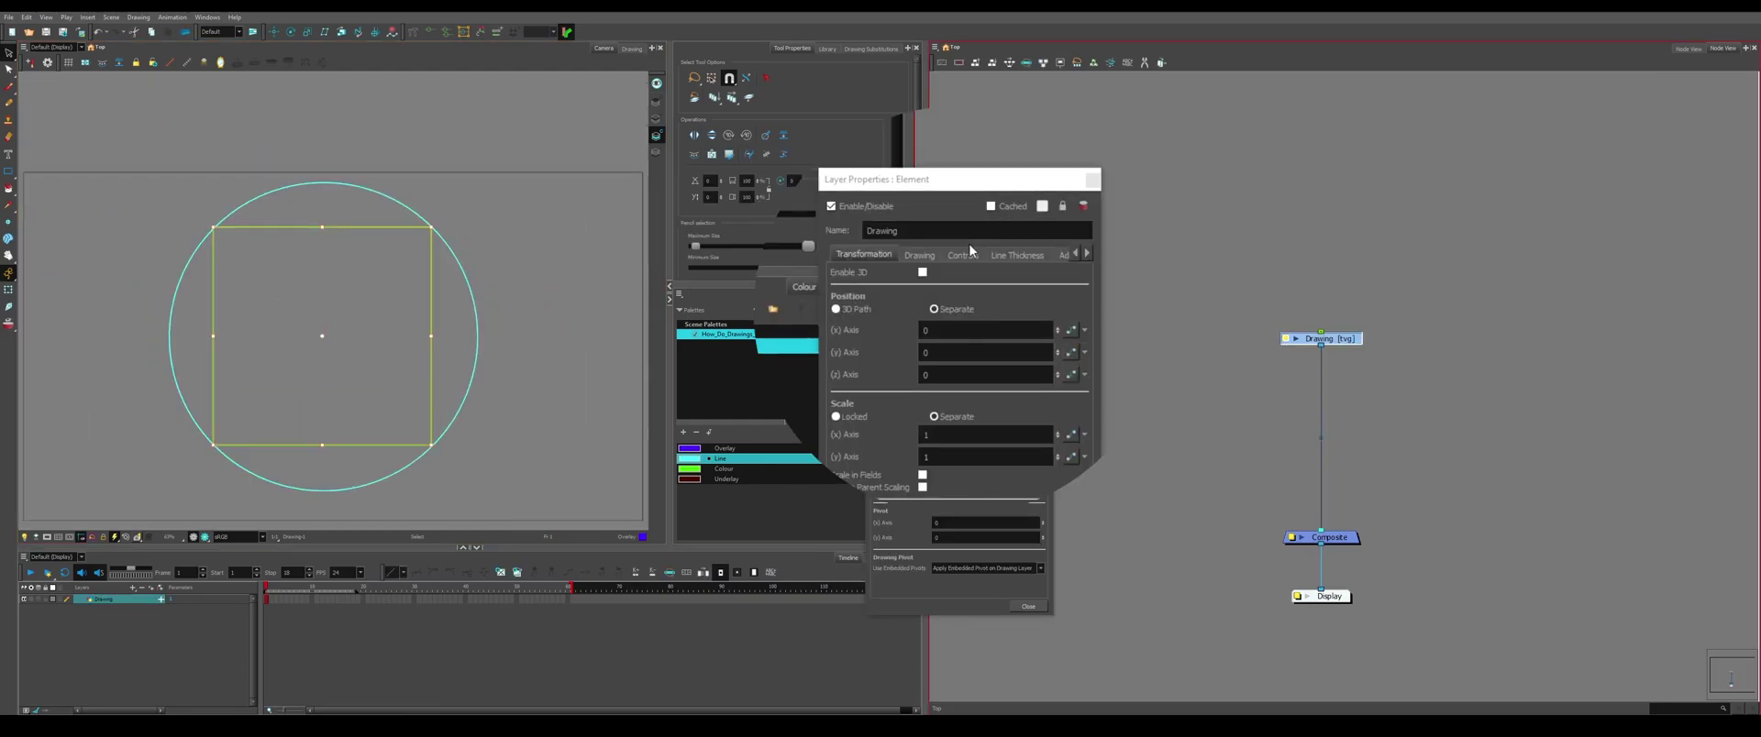
pyautogui.click(927, 257)
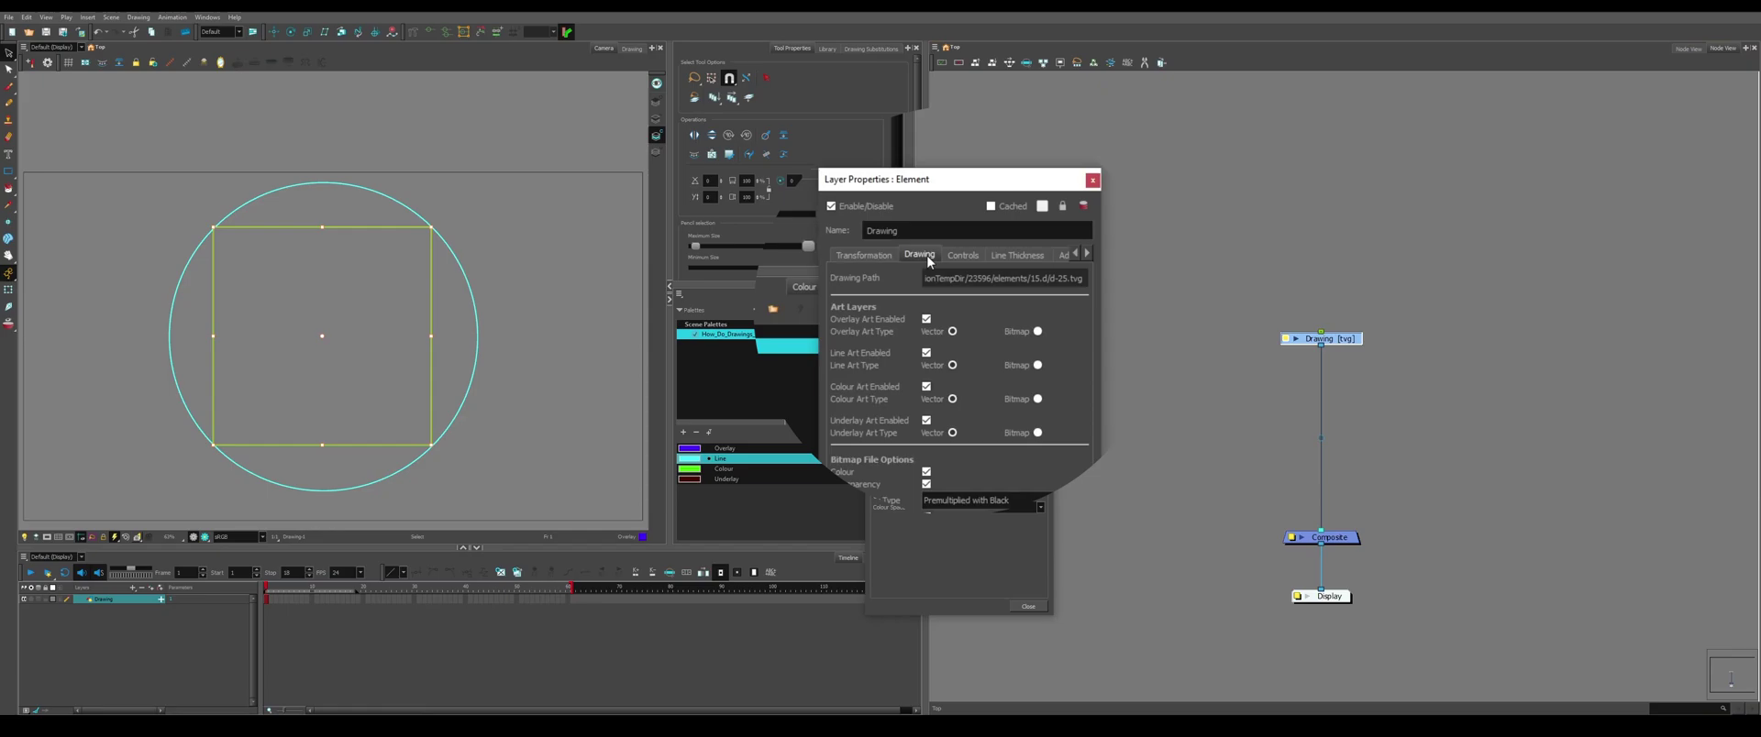
pyautogui.click(926, 319)
pyautogui.click(926, 387)
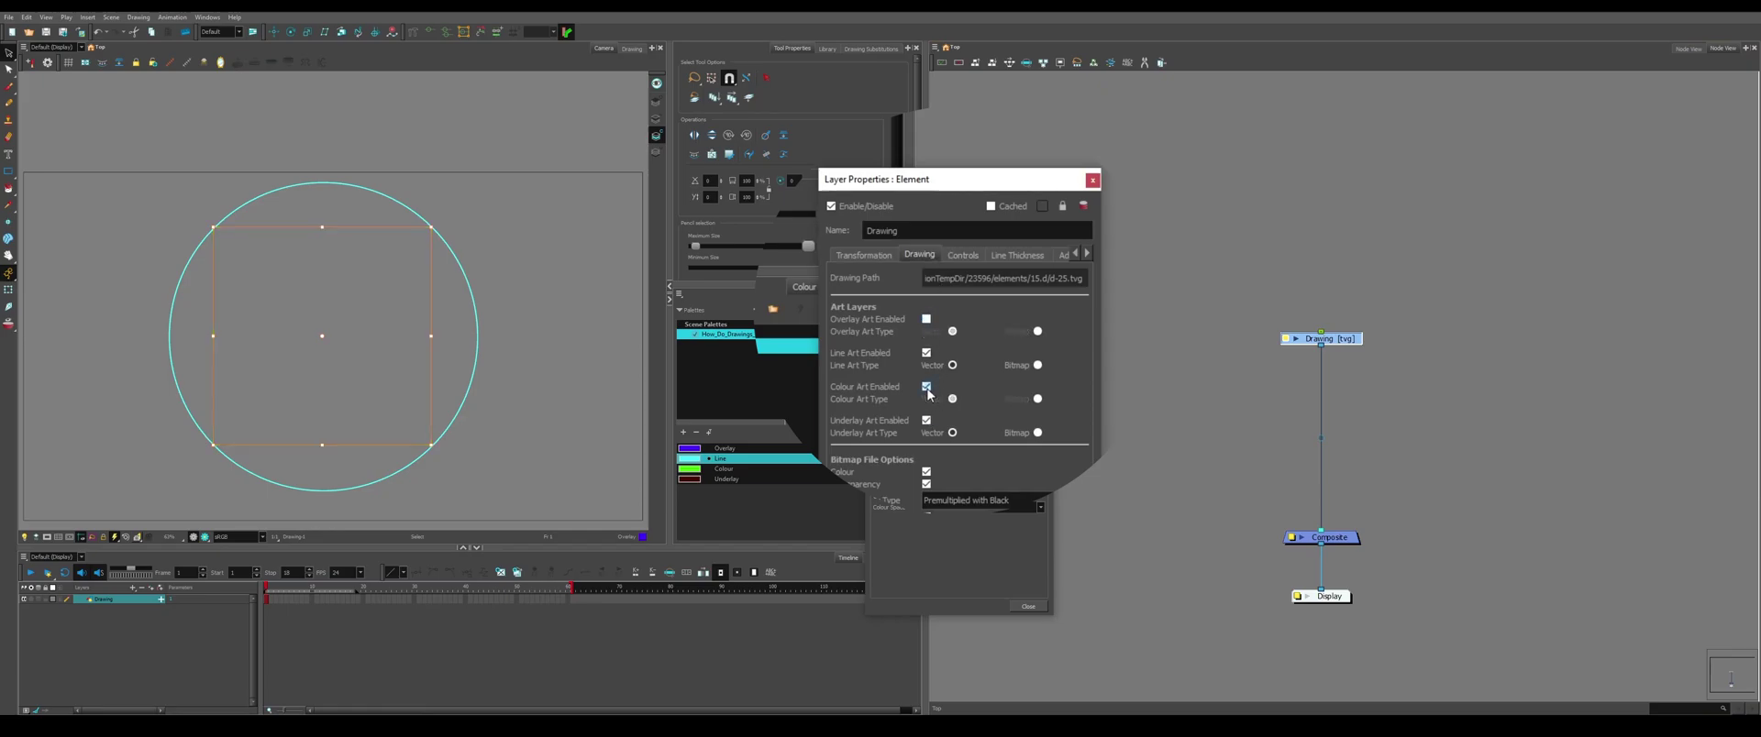
pyautogui.click(927, 387)
pyautogui.click(926, 354)
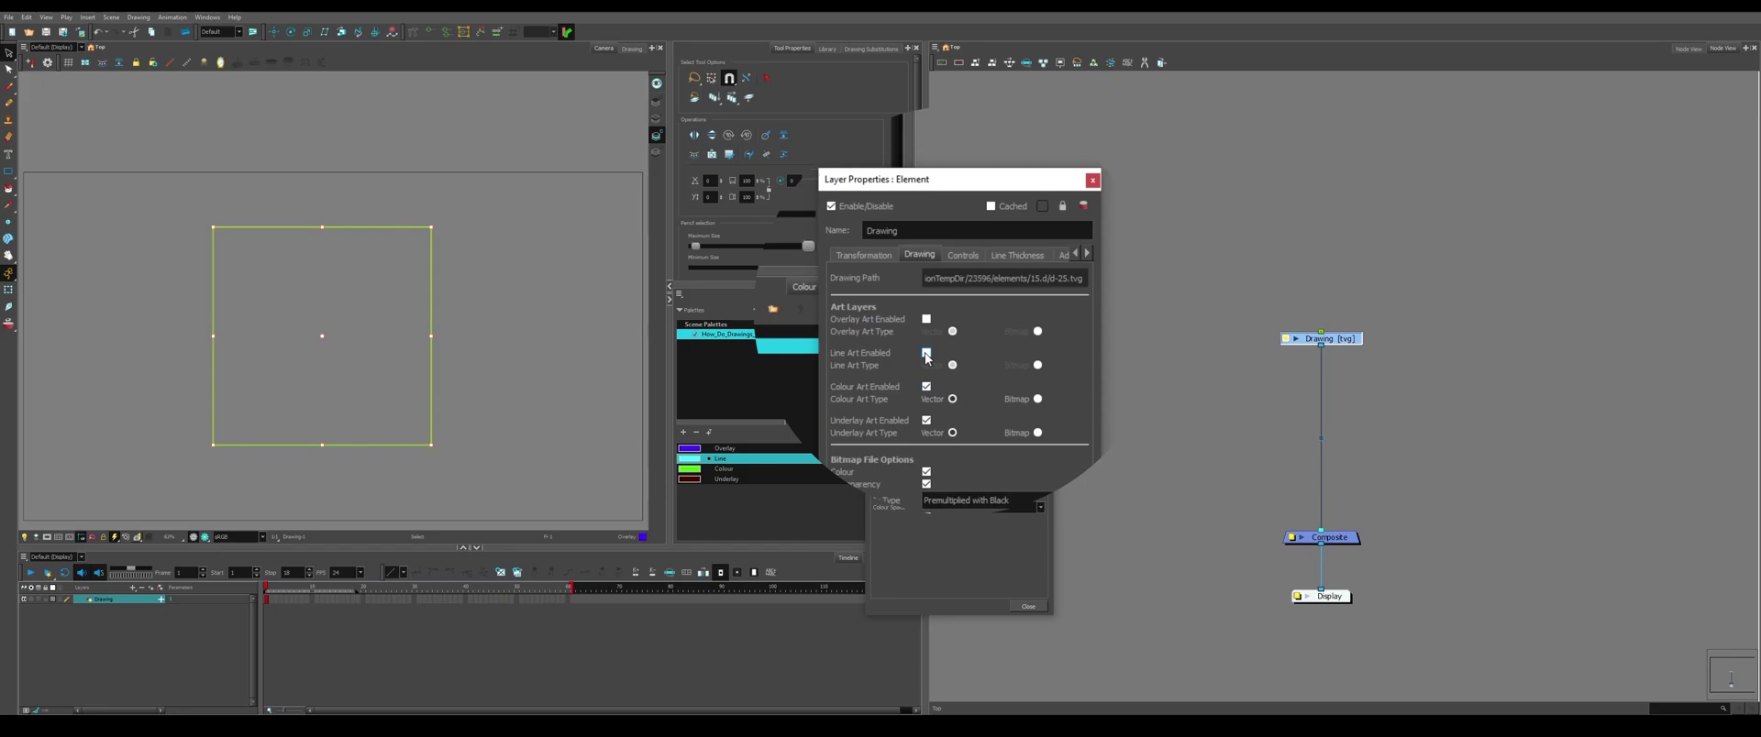
pyautogui.click(926, 353)
pyautogui.click(926, 319)
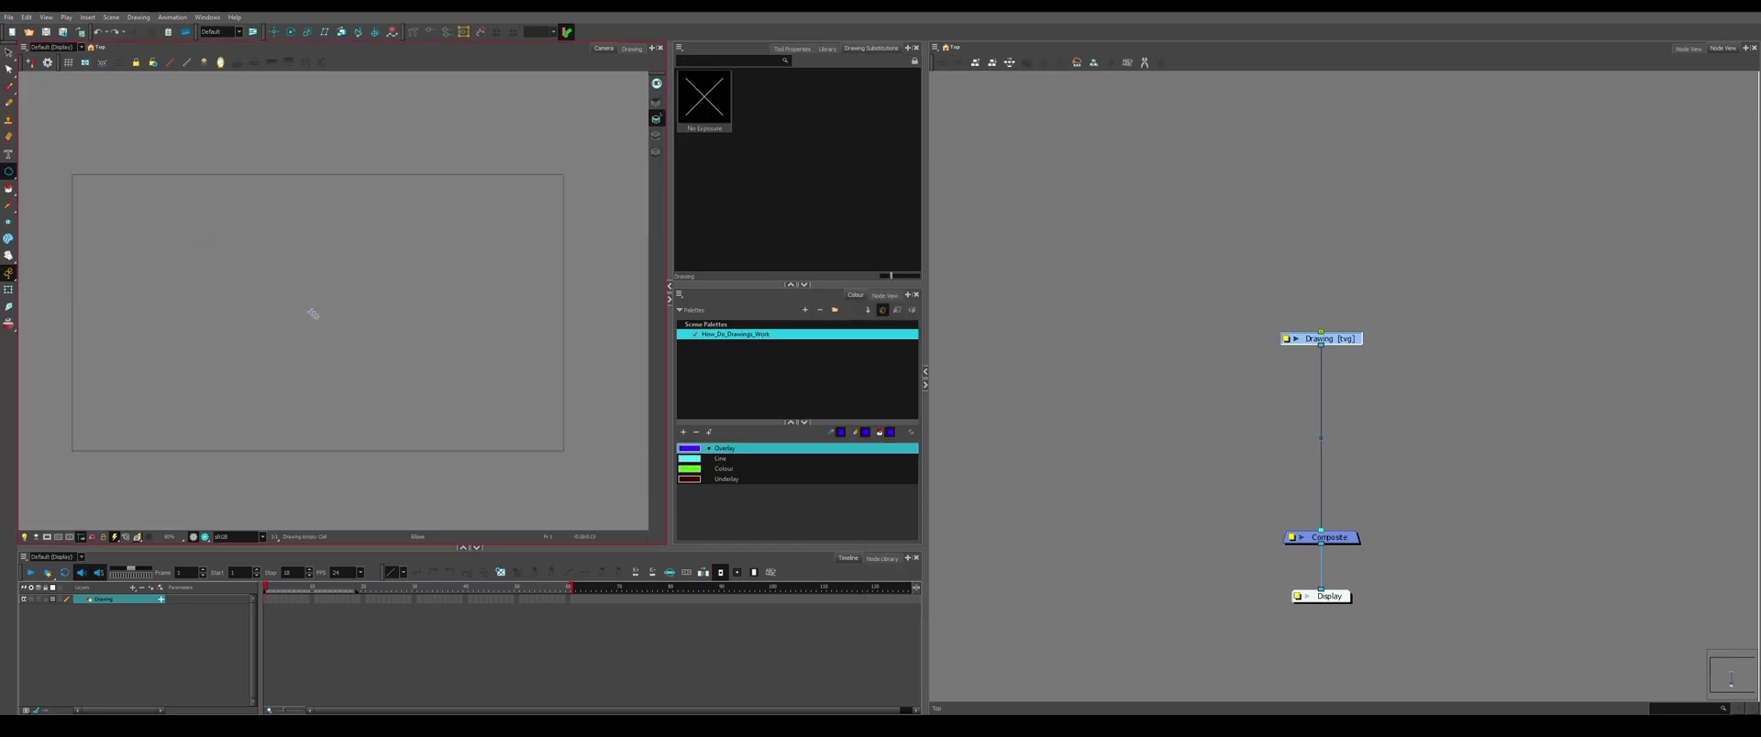
# Draw a circle on Line Art and a smaller, roughly concentric circle on Colour Art, both with the Overlay swatch.
pyautogui.moveTo(317, 313); pyautogui.dragTo(422, 307)
pyautogui.click(699, 130)
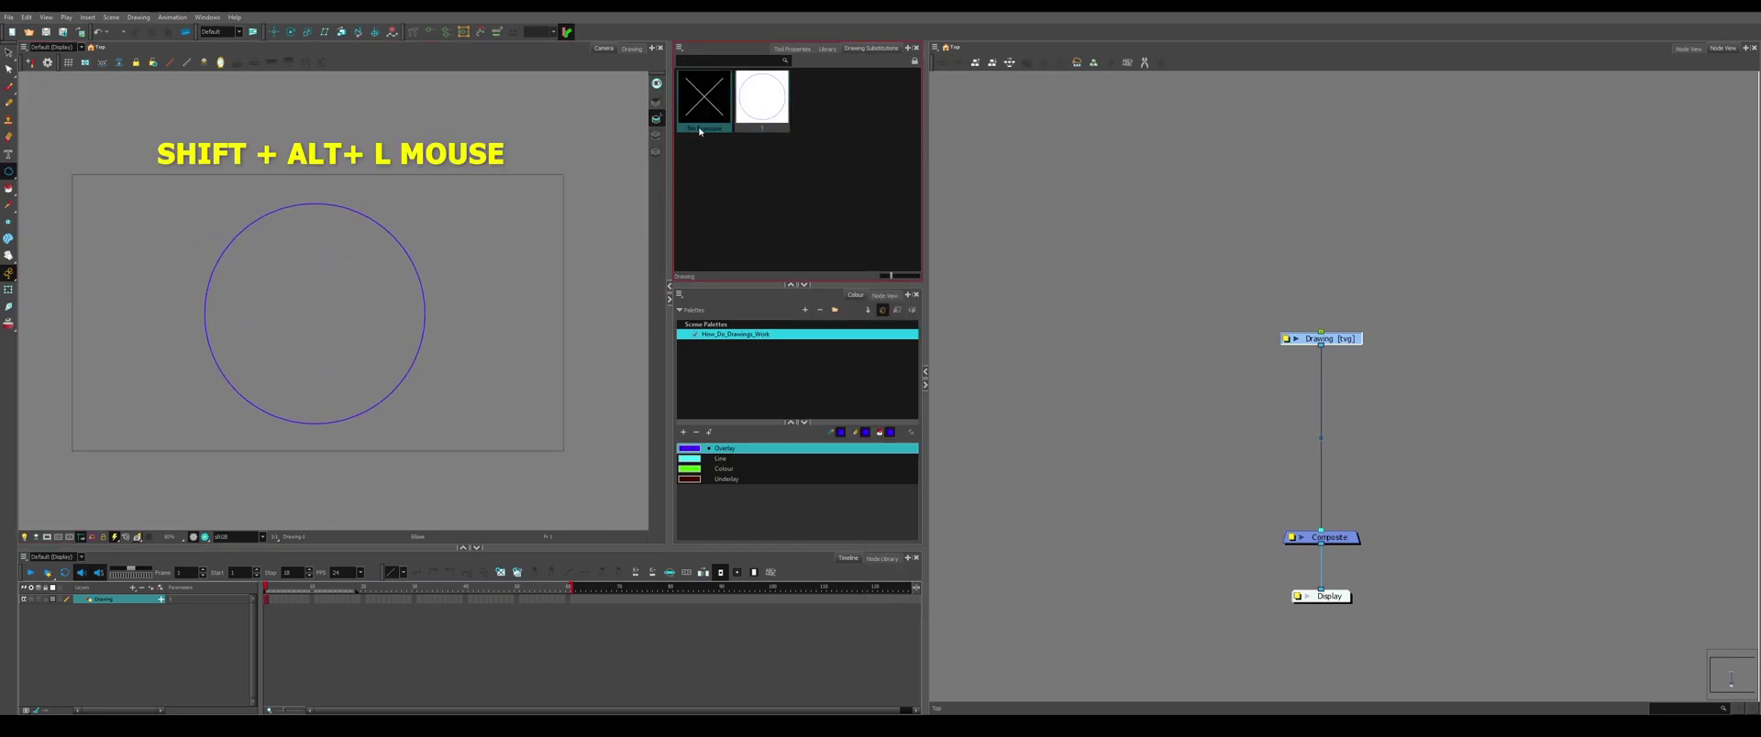
pyautogui.moveTo(309, 311); pyautogui.dragTo(380, 312)
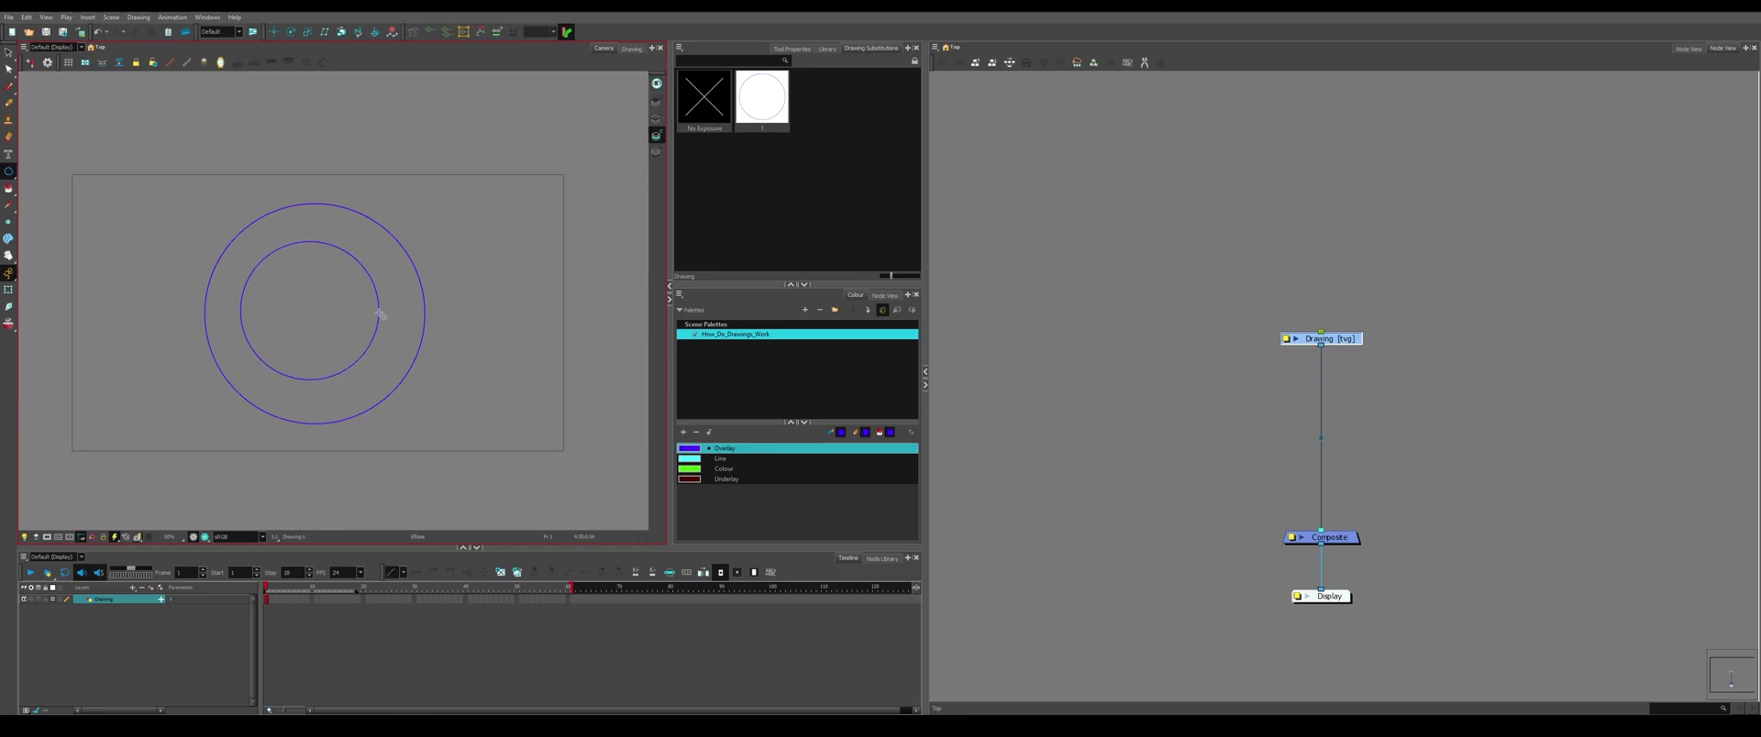
# Select the larger circle on Line Art, then compare the Line Art and Colour Art layers in Drawing View.
pyautogui.click(6, 52)
pyautogui.click(656, 119)
pyautogui.moveTo(331, 121); pyautogui.dragTo(298, 249)
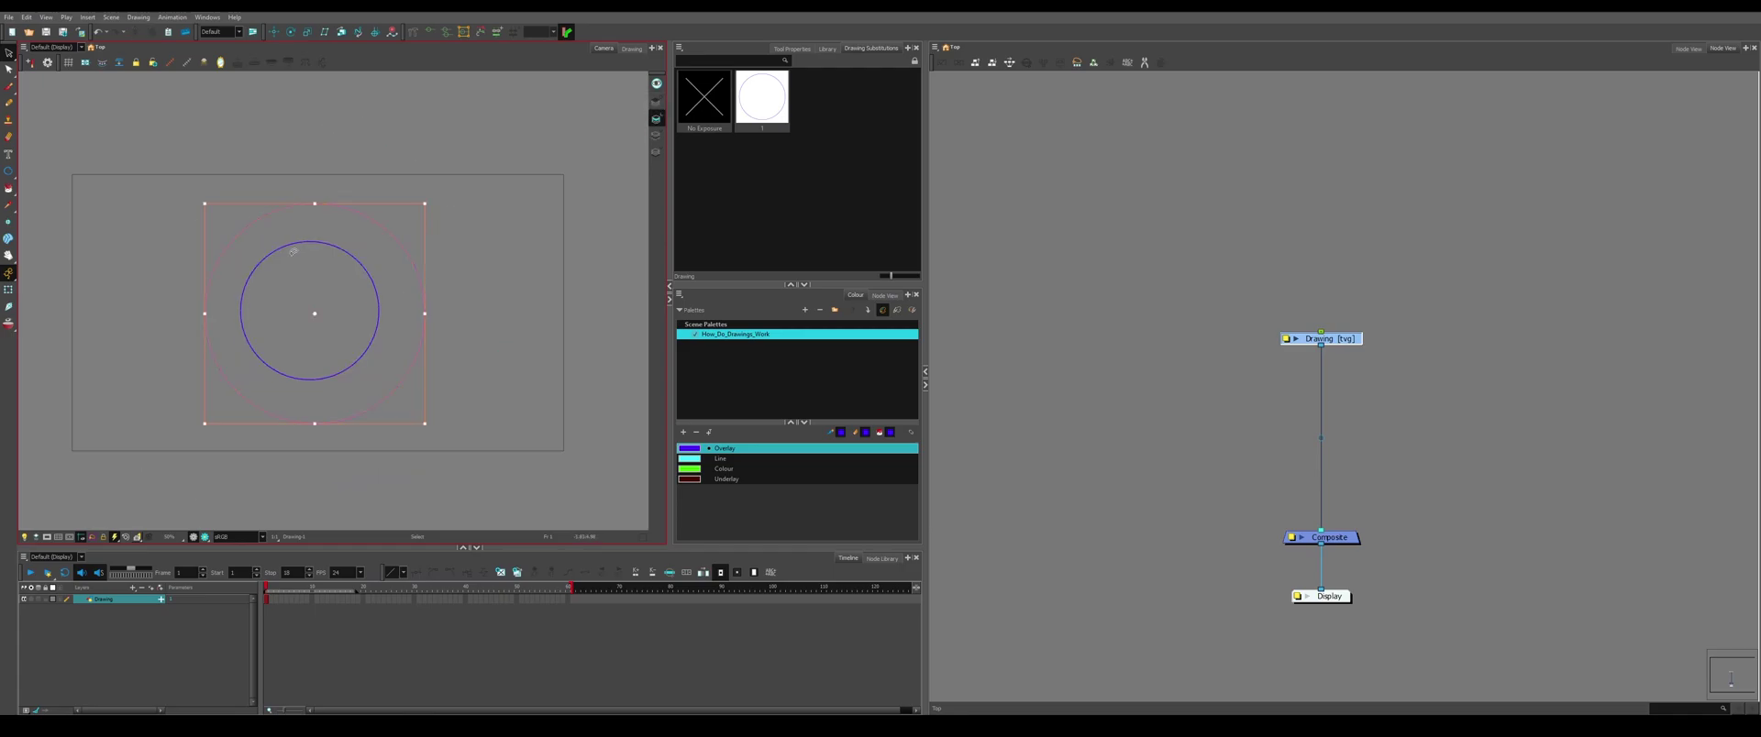
pyautogui.click(632, 48)
pyautogui.click(659, 133)
pyautogui.click(656, 120)
pyautogui.click(655, 135)
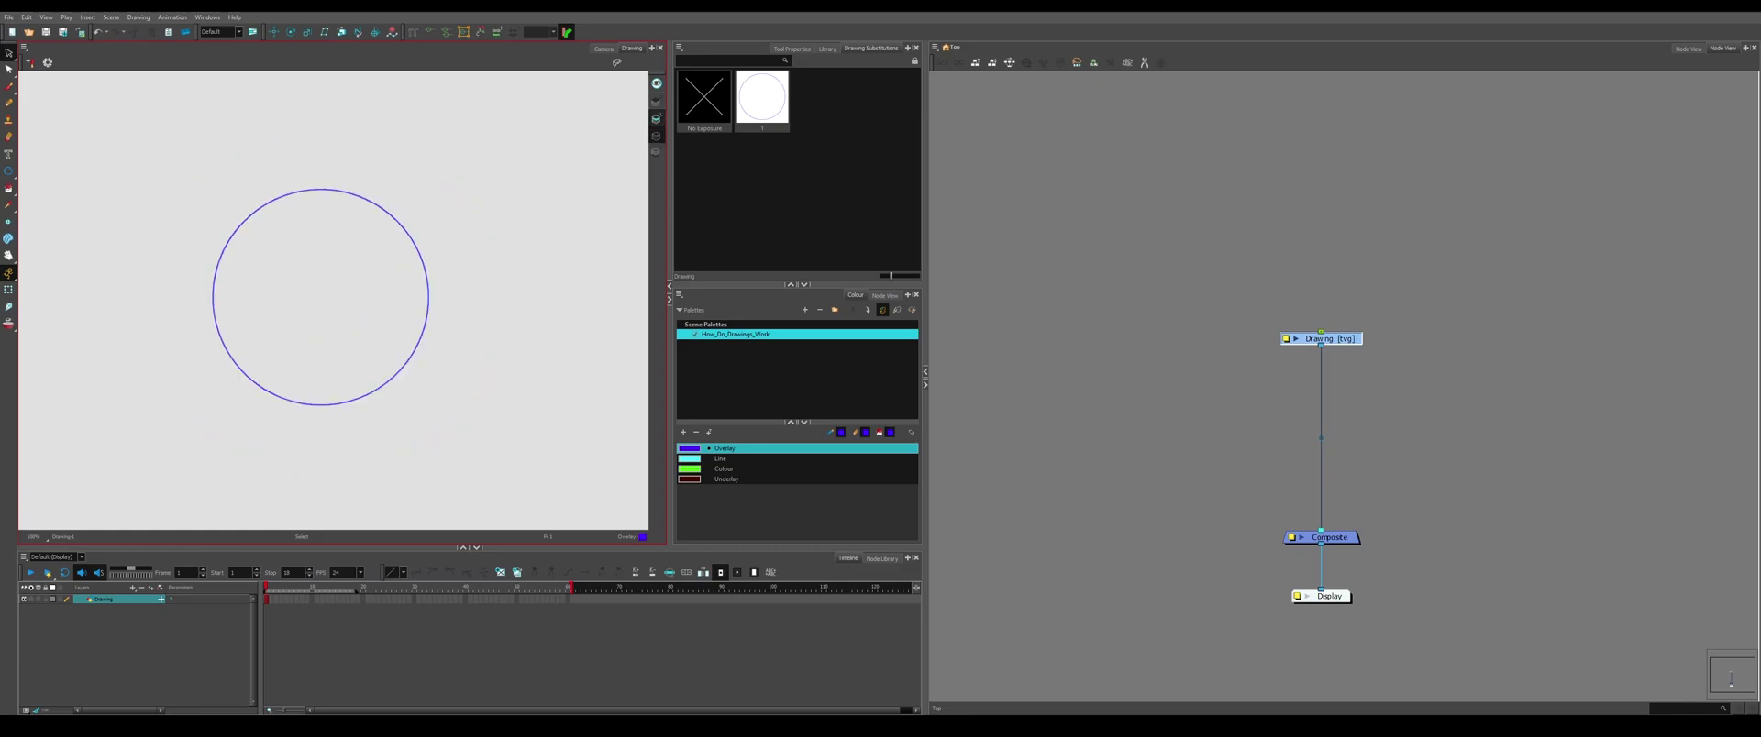
# In Camera view, enable Apply to Line and Colour Art for the Select tool and select both circles together.
pyautogui.click(603, 48)
pyautogui.click(749, 49)
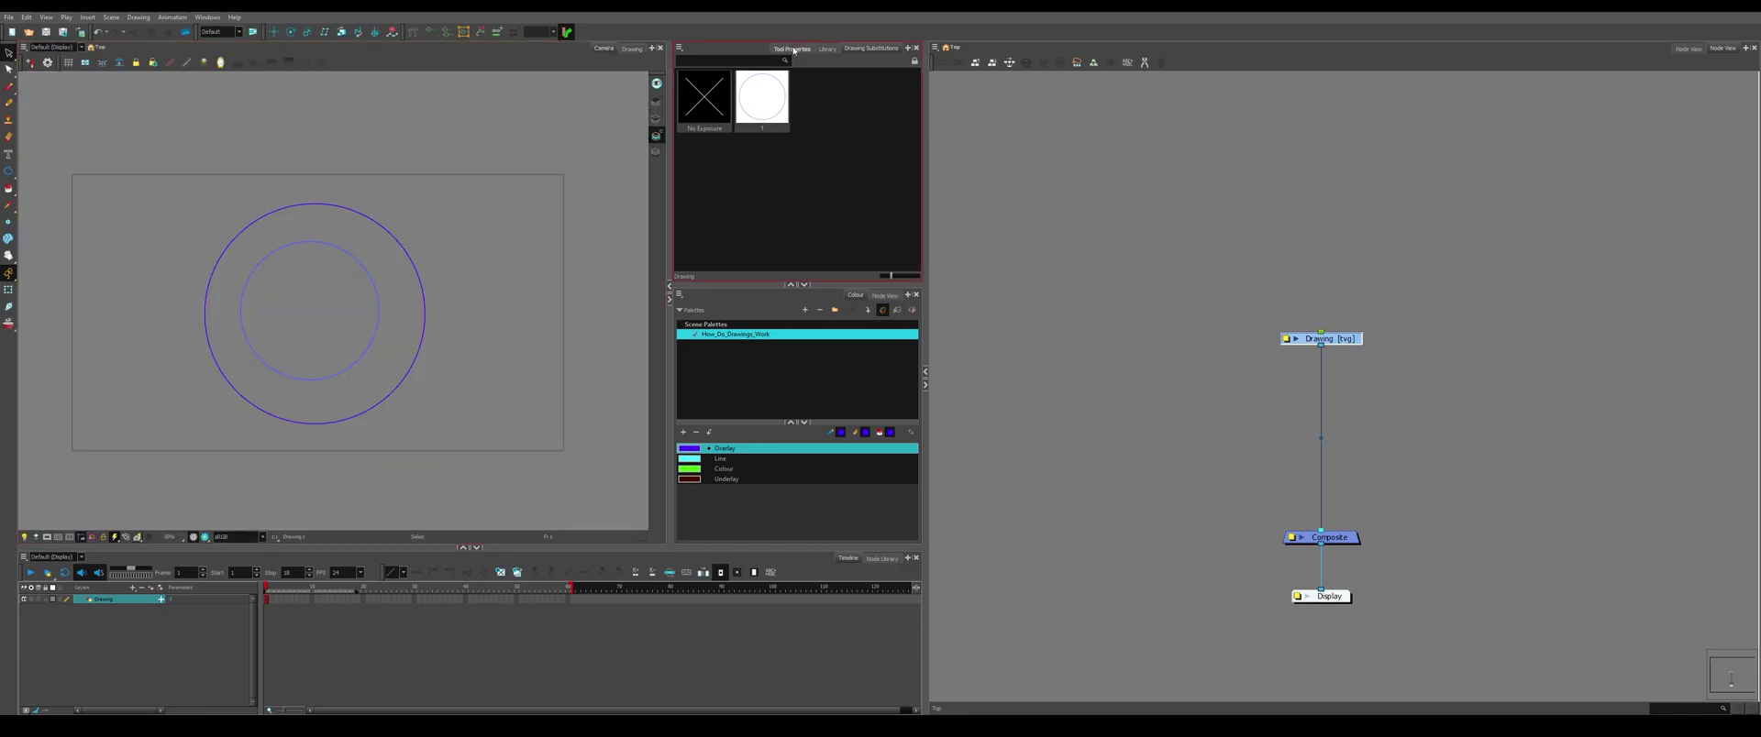
pyautogui.click(792, 49)
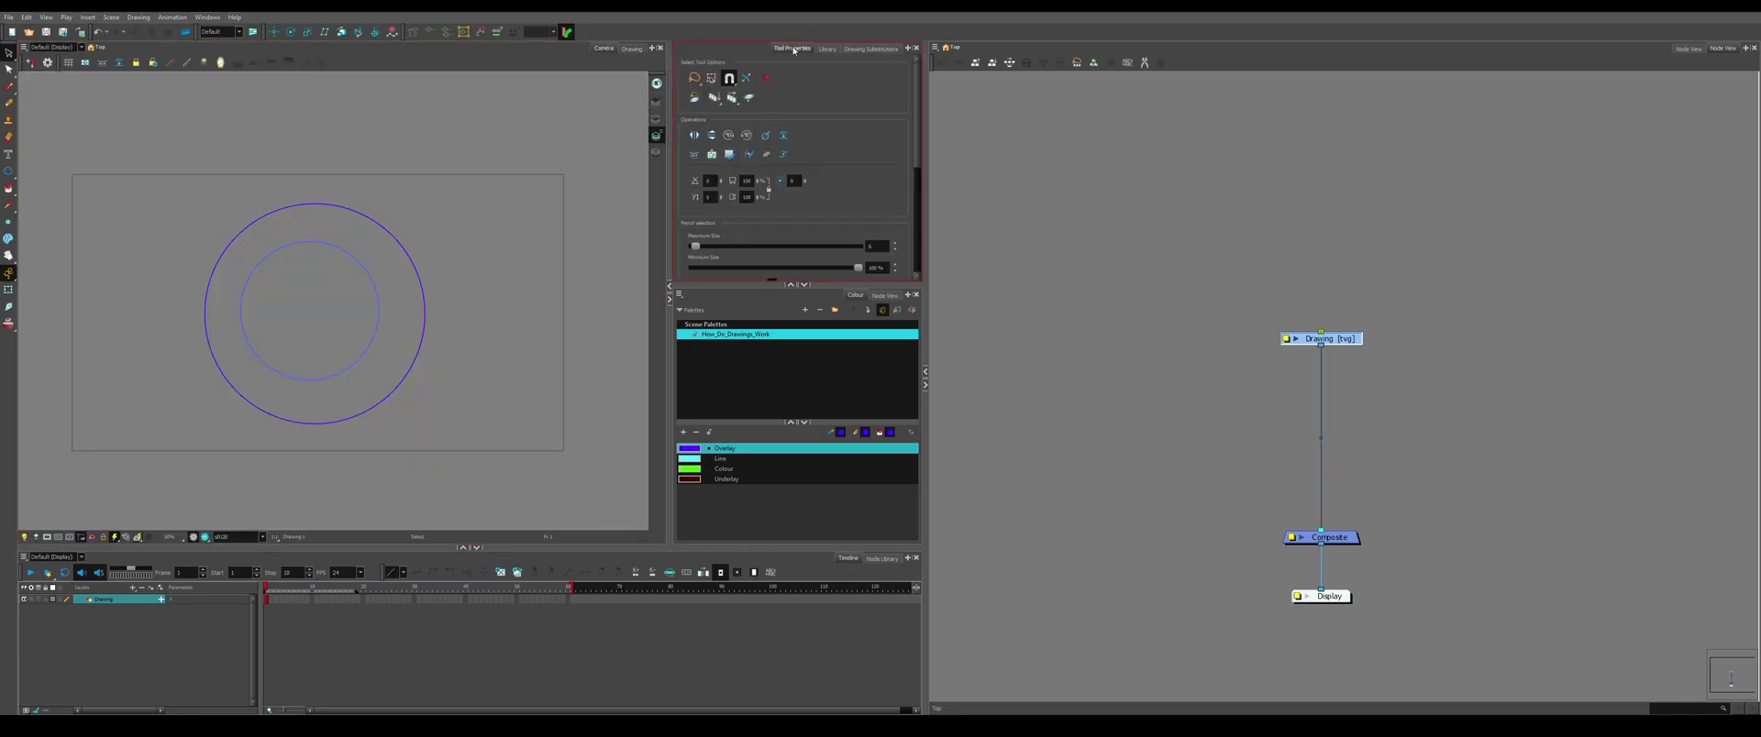
pyautogui.click(727, 98)
pyautogui.moveTo(489, 112)
pyautogui.mouseDown()
pyautogui.moveTo(387, 479)
pyautogui.moveTo(392, 105)
pyautogui.mouseUp()
pyautogui.moveTo(323, 318); pyautogui.dragTo(177, 321)
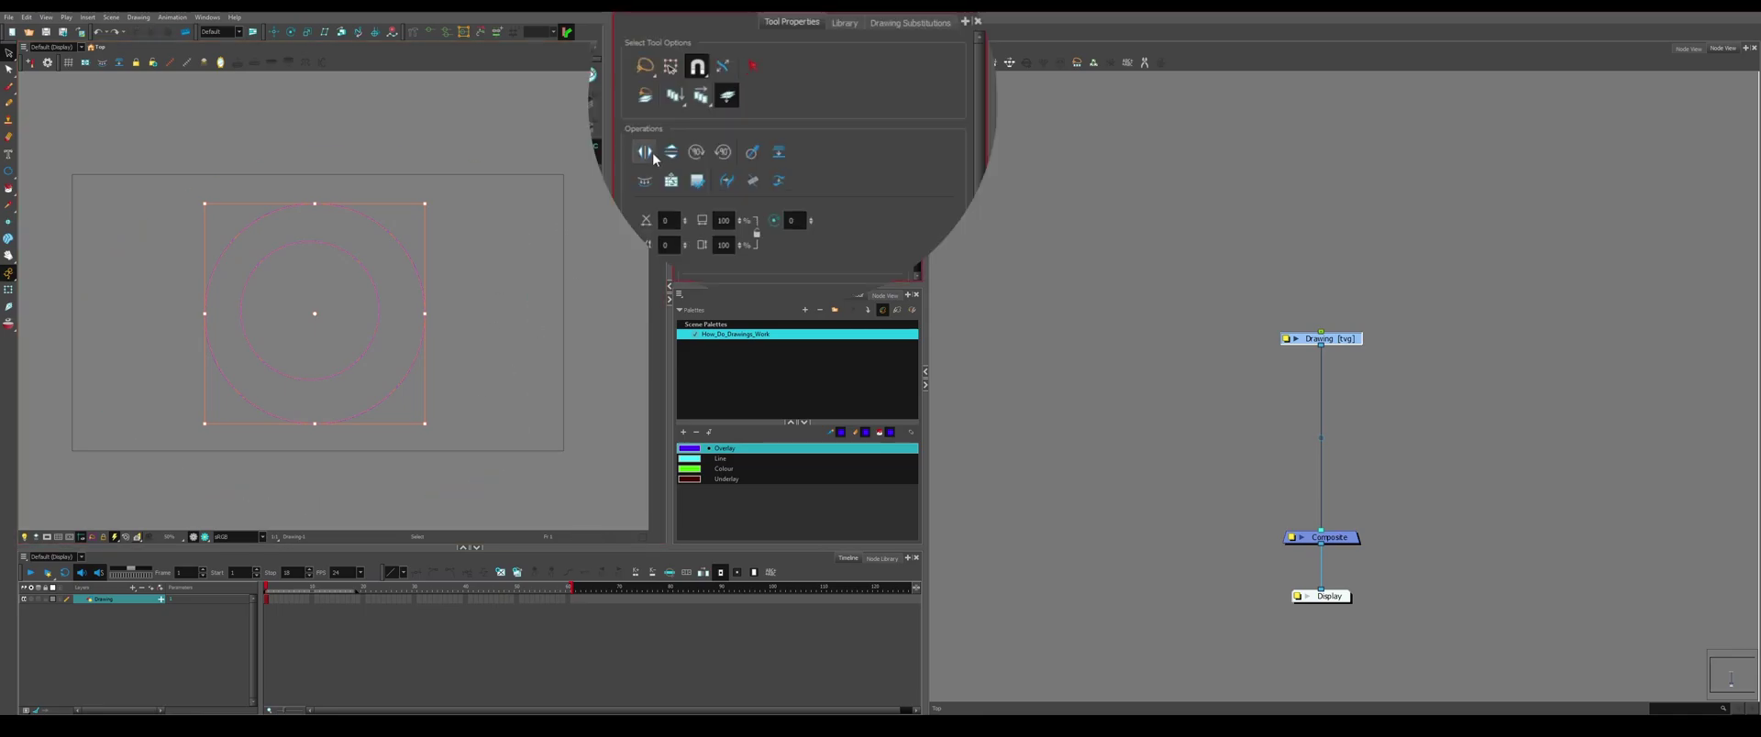
# Flip the selected circles horizontally and vertically, and rotate them 90 degrees.
pyautogui.click(650, 154)
pyautogui.click(673, 154)
pyautogui.click(698, 153)
# Move the smaller circle from frame 1 to a new drawing on frame 2 by cutting and pasting its artwork.
pyautogui.click(355, 288)
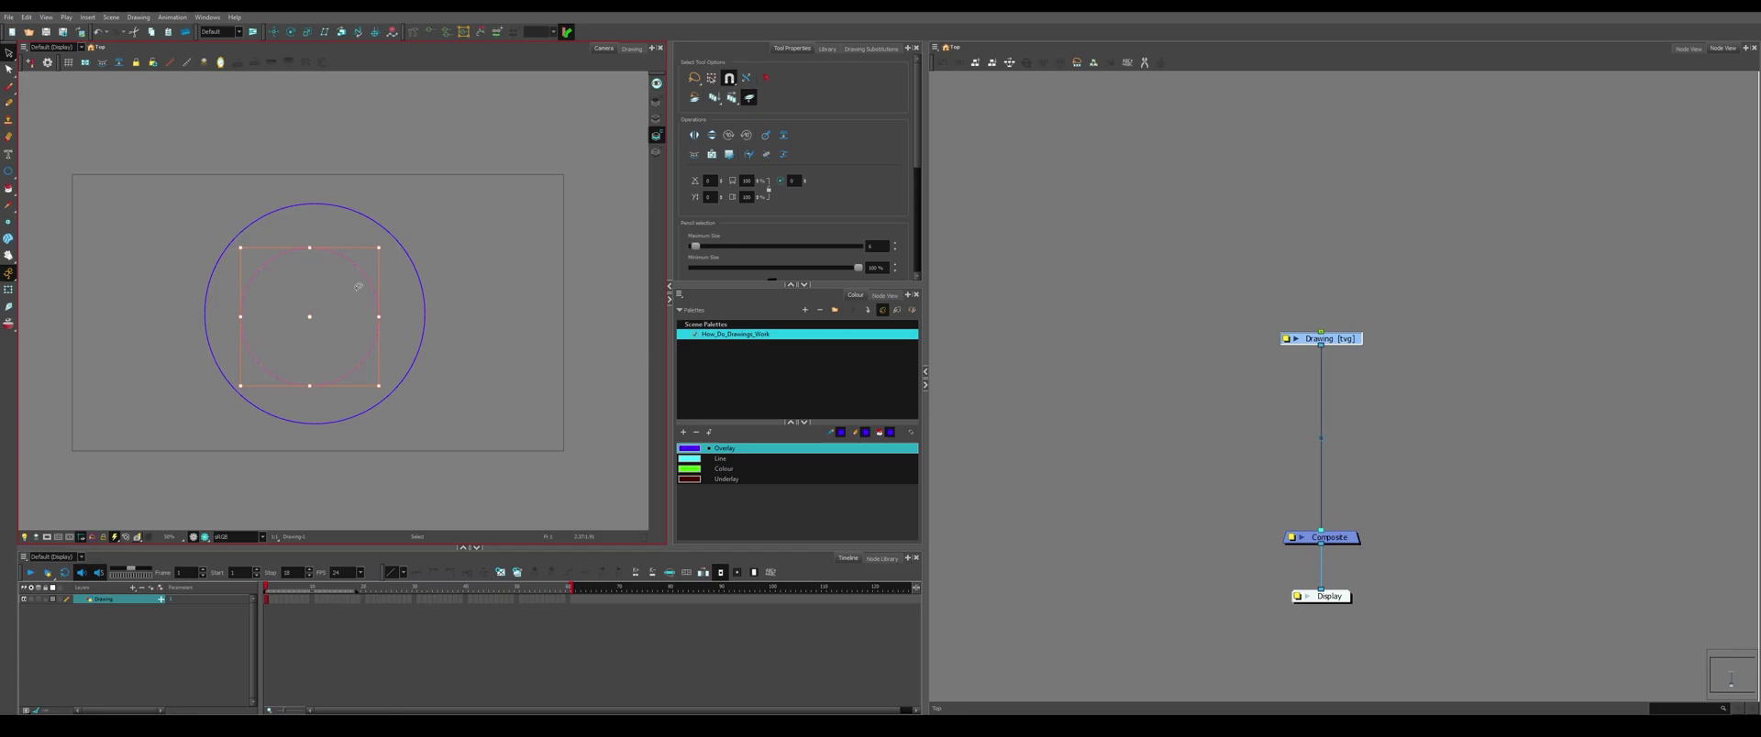
pyautogui.hotkey('ctrl', 'c')
pyautogui.press('Delete')
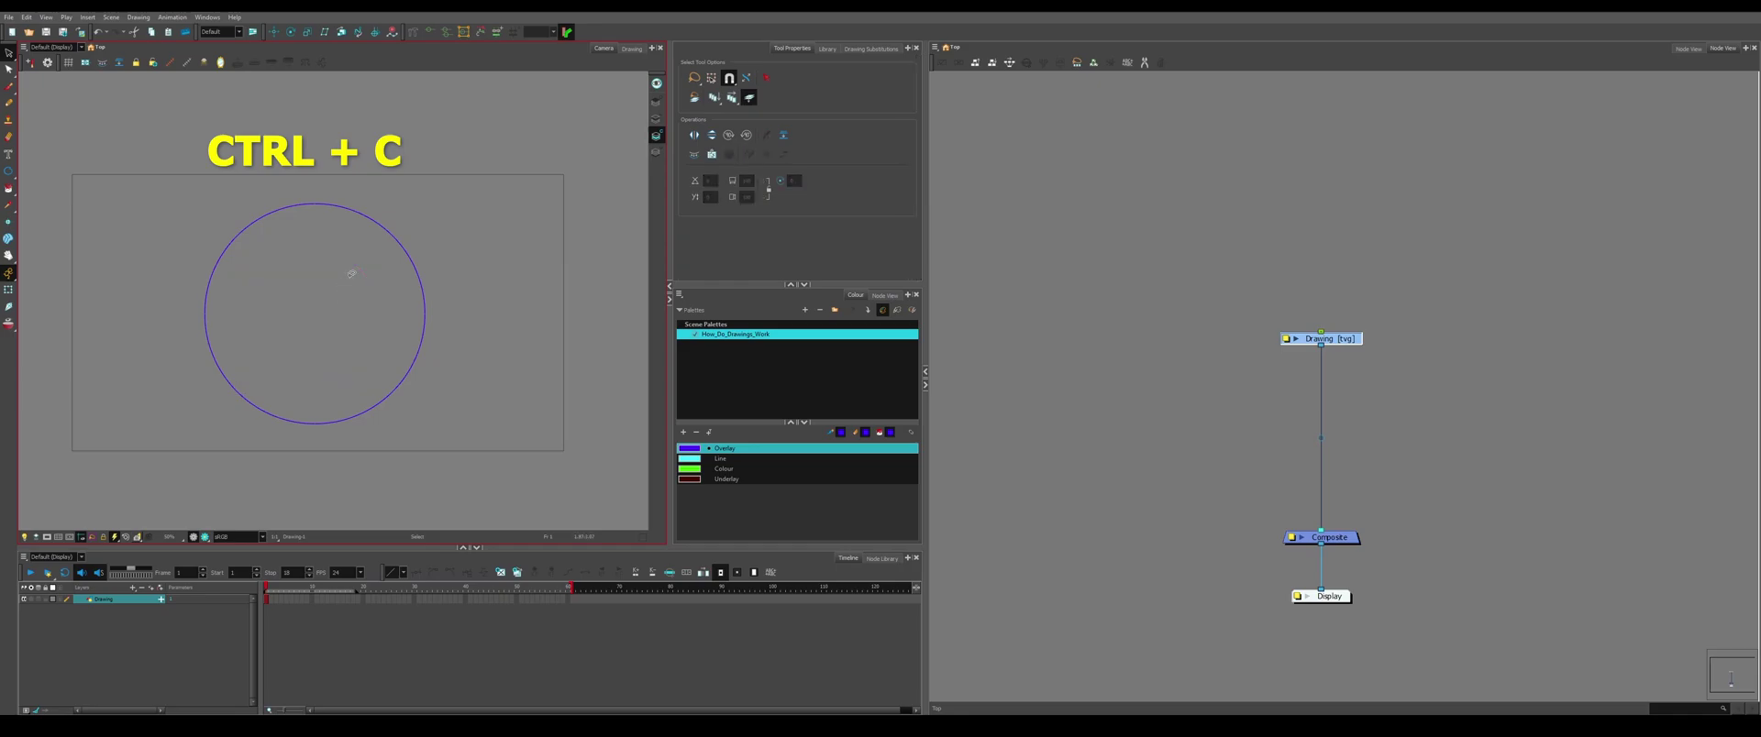
pyautogui.click(270, 599)
pyautogui.hotkey('ctrl', 'v')
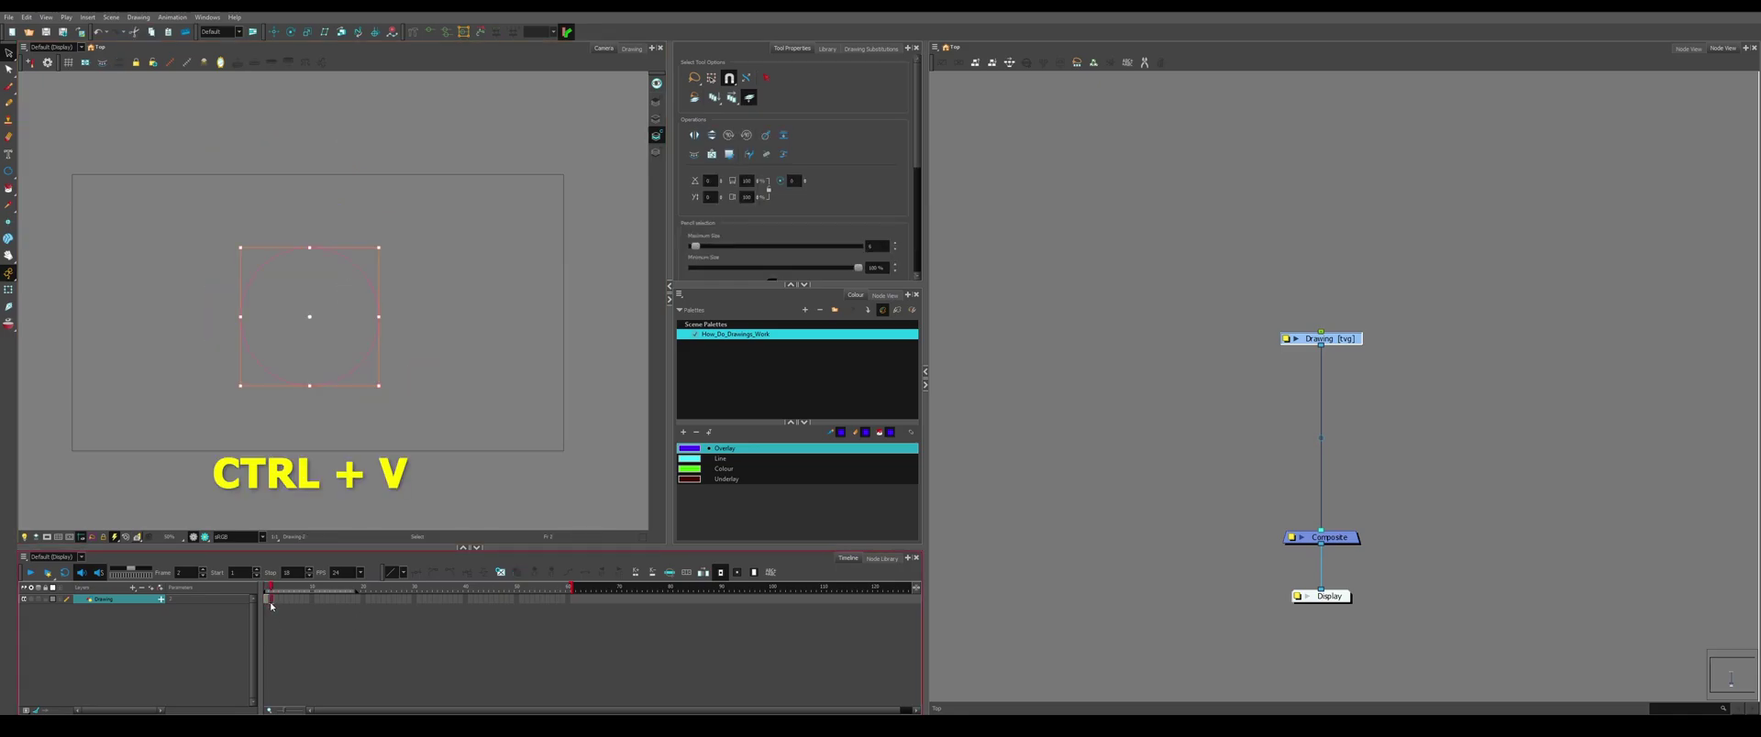
# Compare the circles on frames 1 and 2 and inspect their thumbnails among the drawing substitutions.
pyautogui.click(384, 433)
pyautogui.press(',')
pyautogui.press('.')
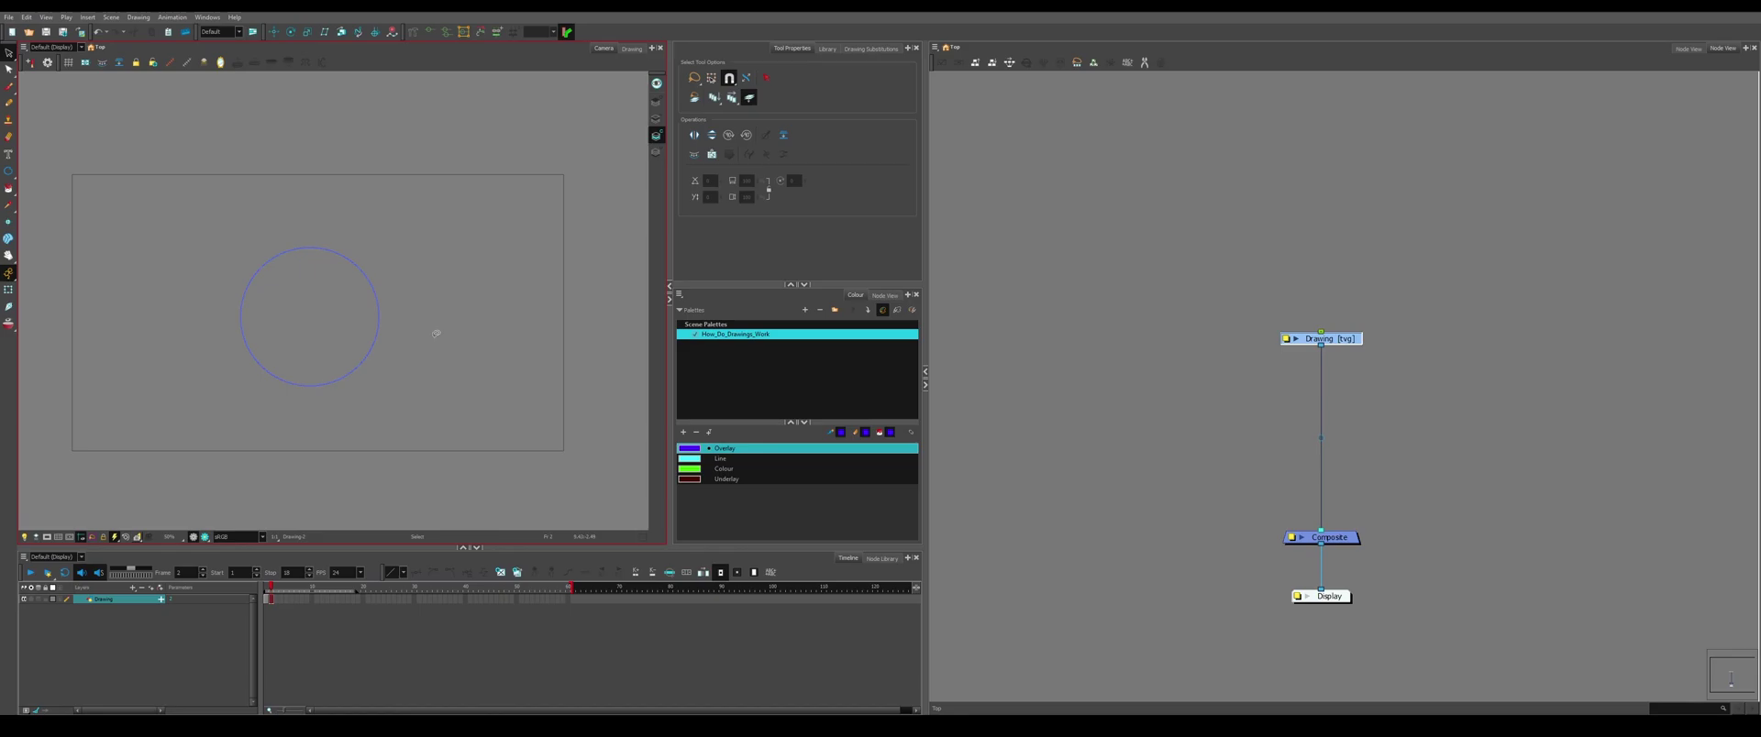
pyautogui.click(375, 295)
pyautogui.click(871, 48)
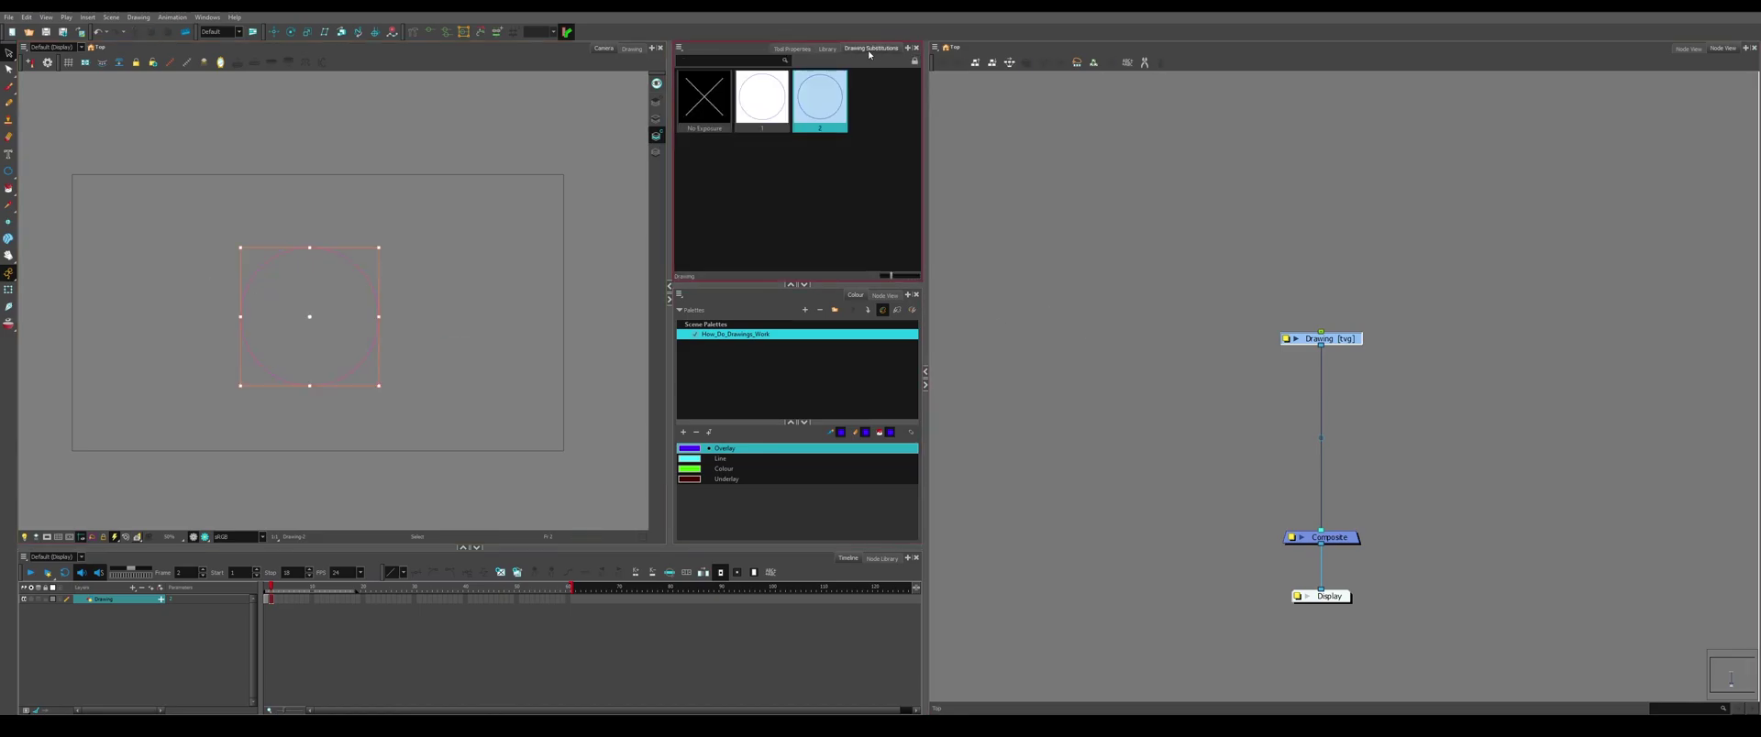
pyautogui.click(761, 96)
pyautogui.click(793, 48)
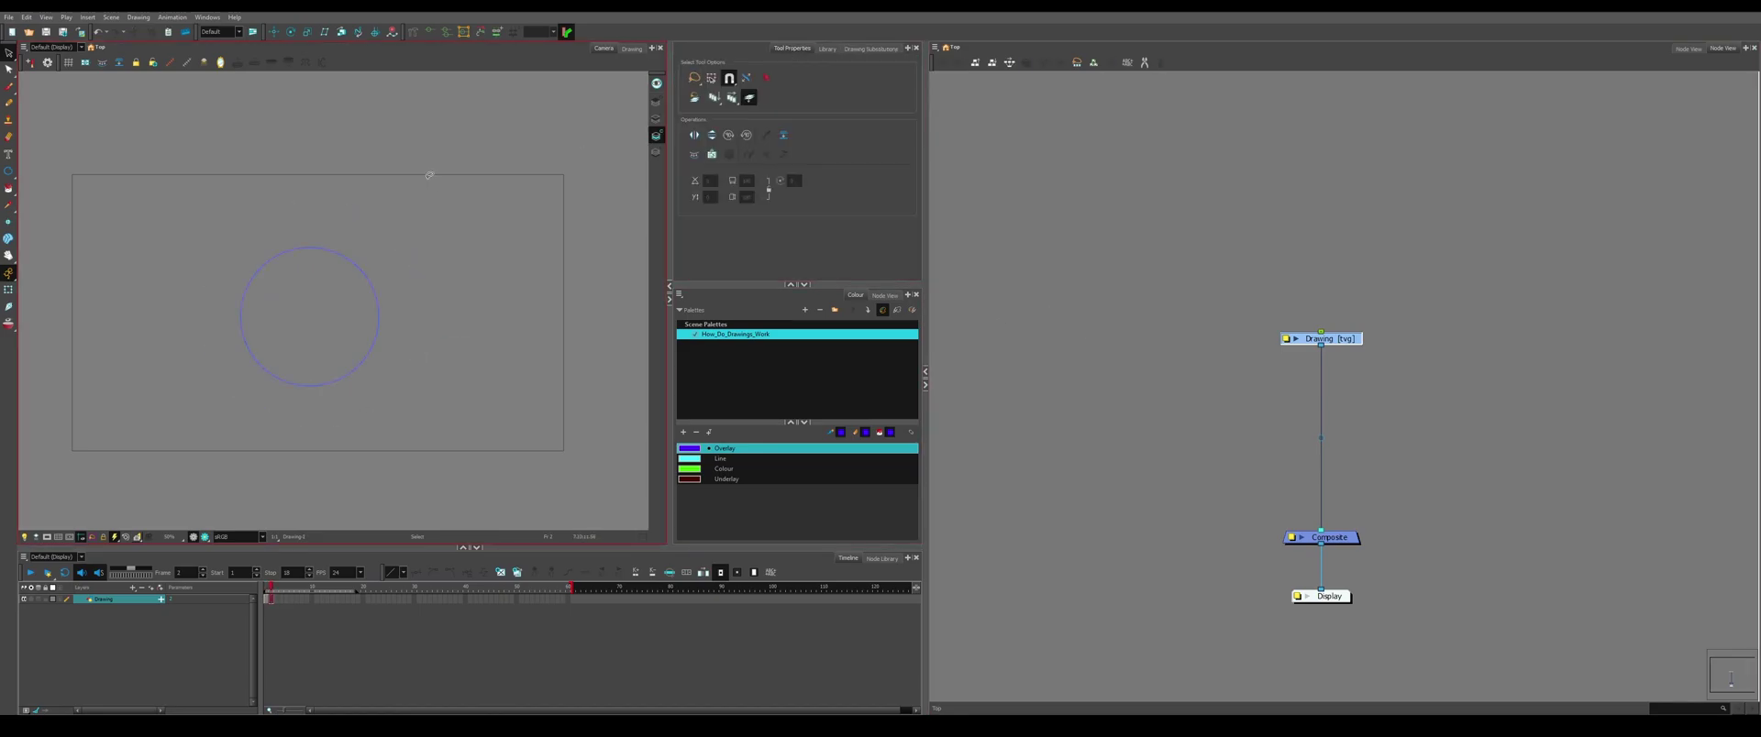
# Enable Apply to All Frames for the Select tool and select the circles on both frames at once.
pyautogui.press('.')
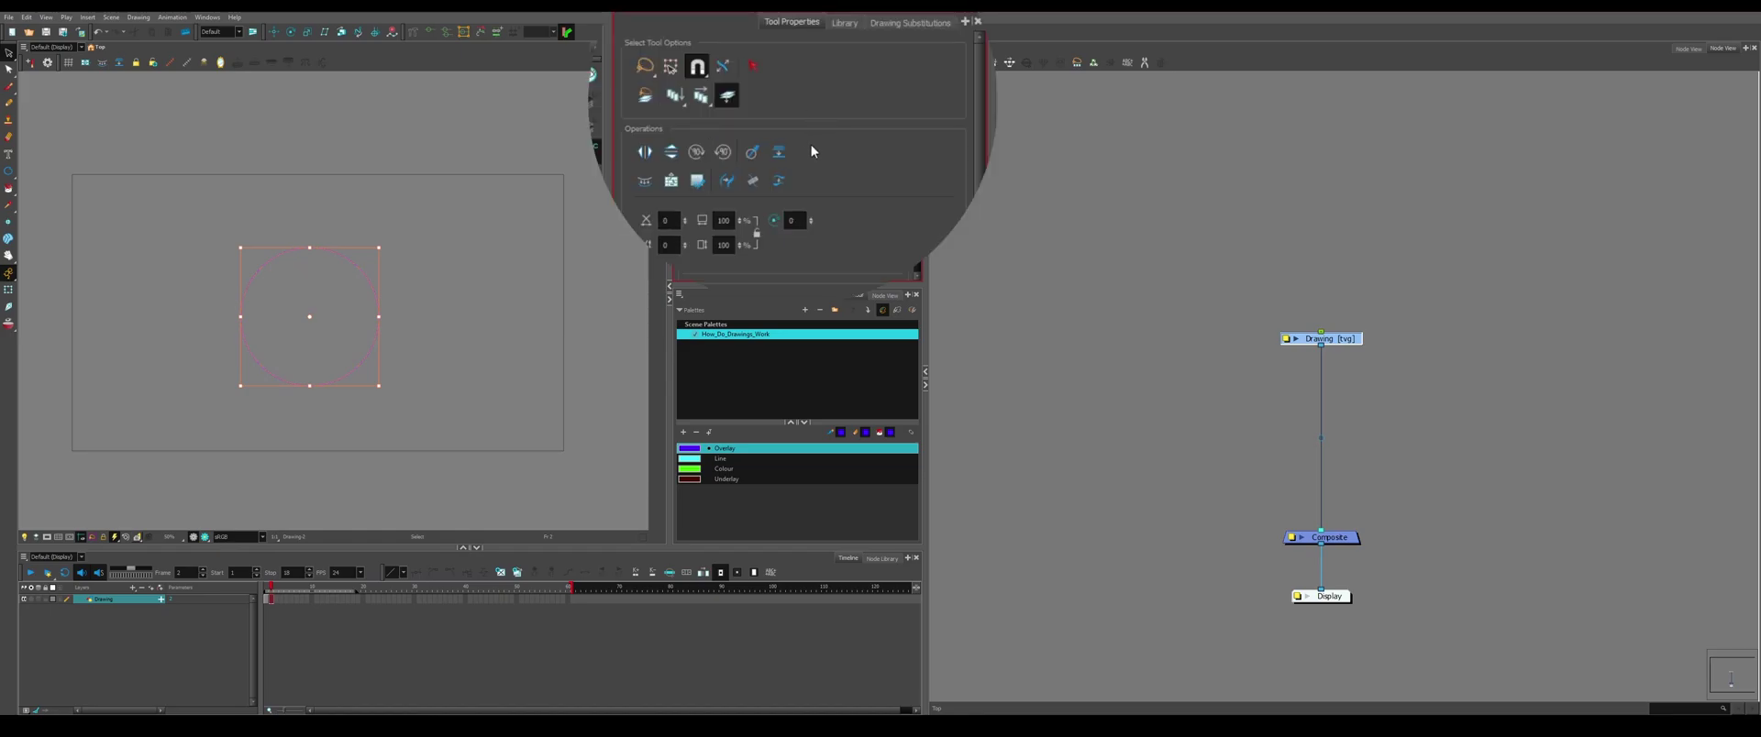
pyautogui.click(701, 103)
pyautogui.moveTo(500, 236); pyautogui.dragTo(477, 307)
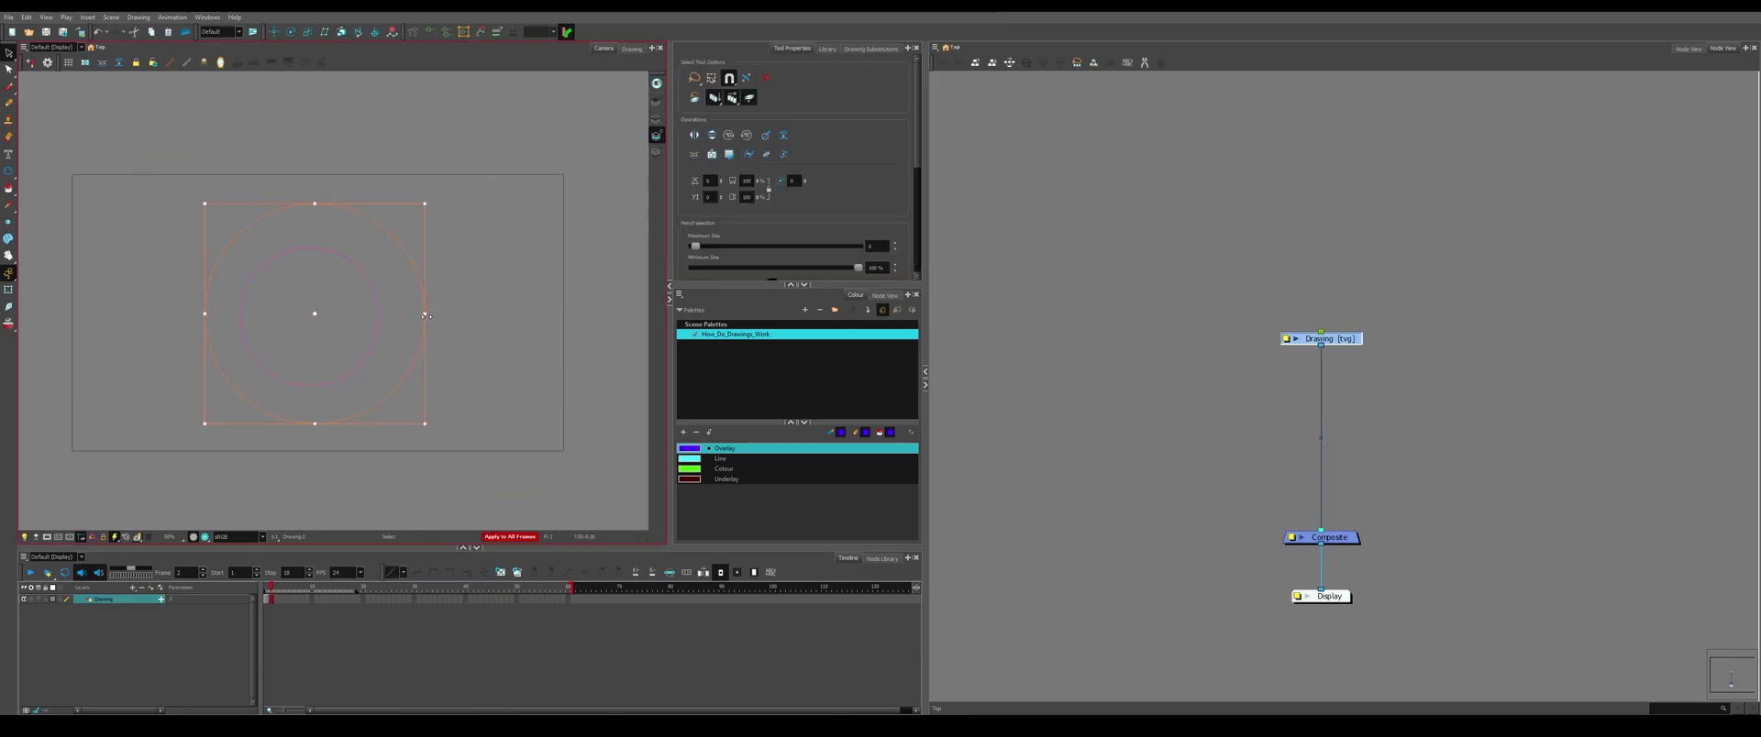
pyautogui.click(564, 303)
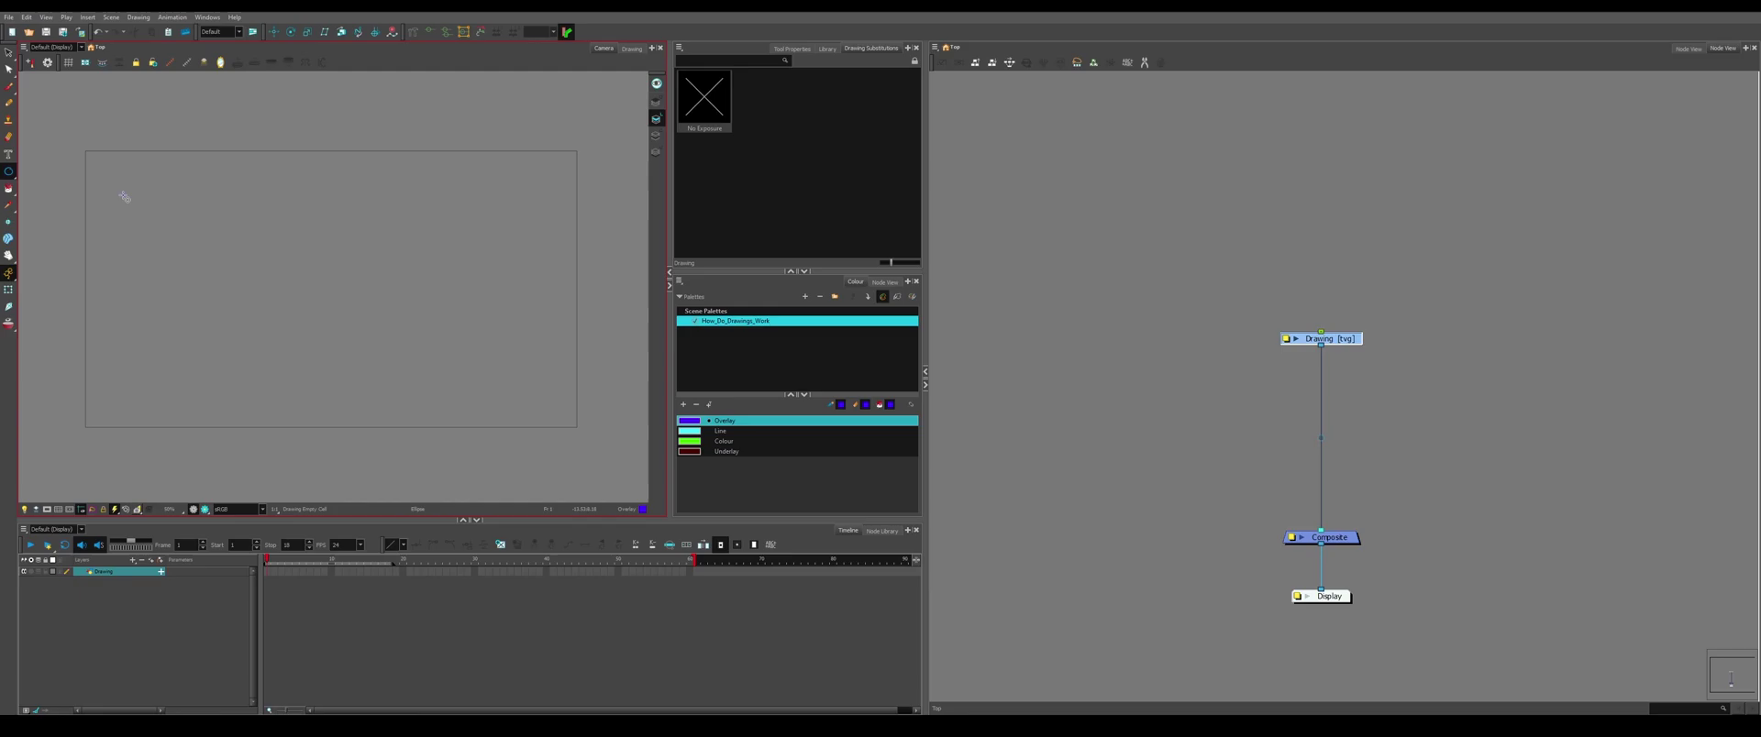
# Draw a small circle near the camera frame's upper-left corner on frame 1 and expose the same drawing on frame 2.
pyautogui.moveTo(122, 195); pyautogui.dragTo(154, 190)
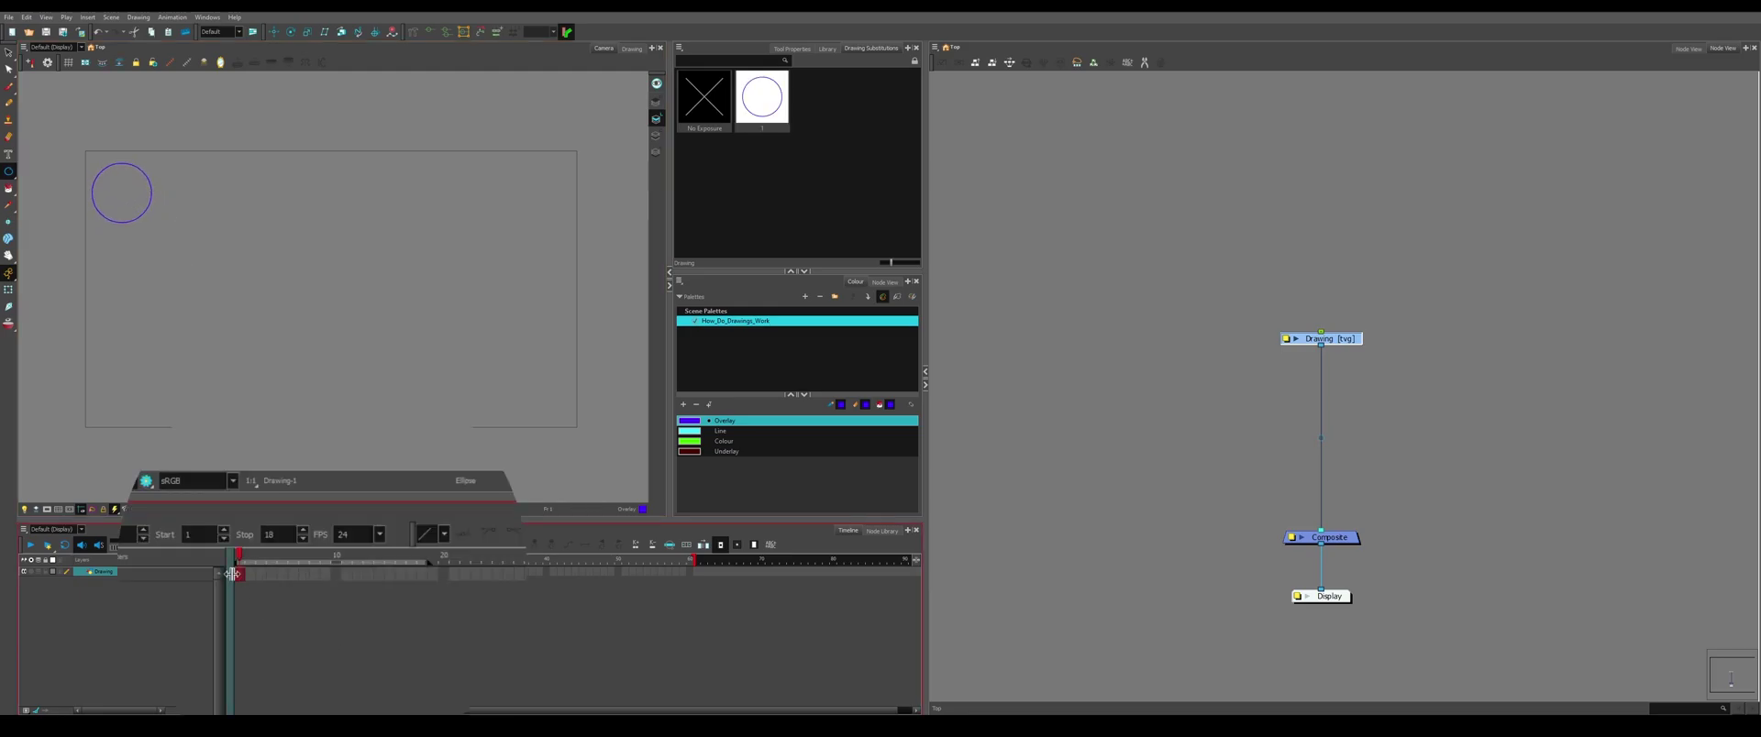
pyautogui.click(249, 574)
pyautogui.click(240, 575)
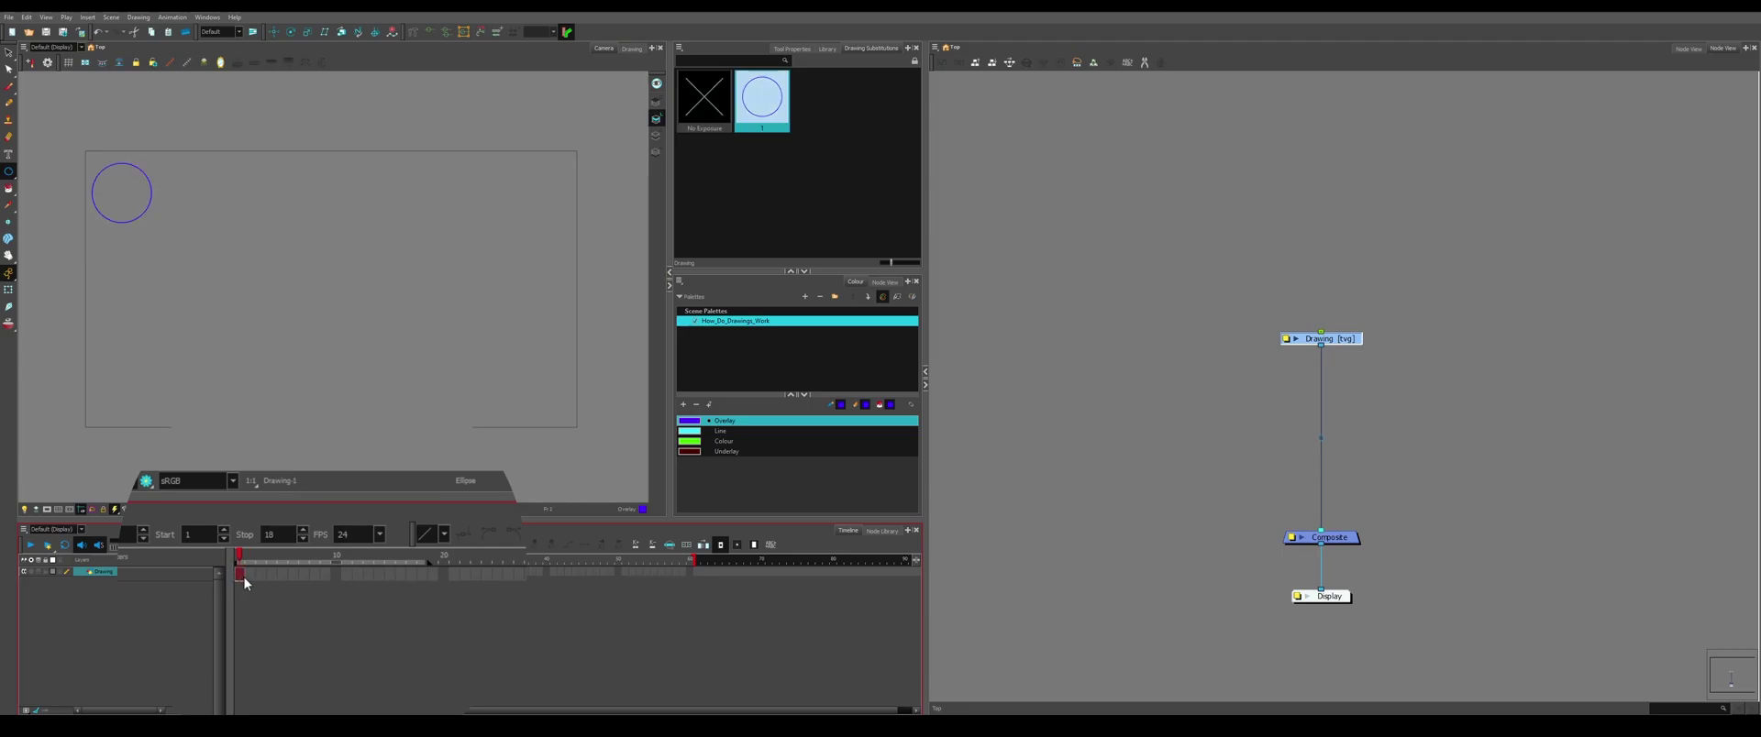
pyautogui.click(246, 575)
pyautogui.click(238, 575)
pyautogui.click(250, 574)
pyautogui.click(759, 101)
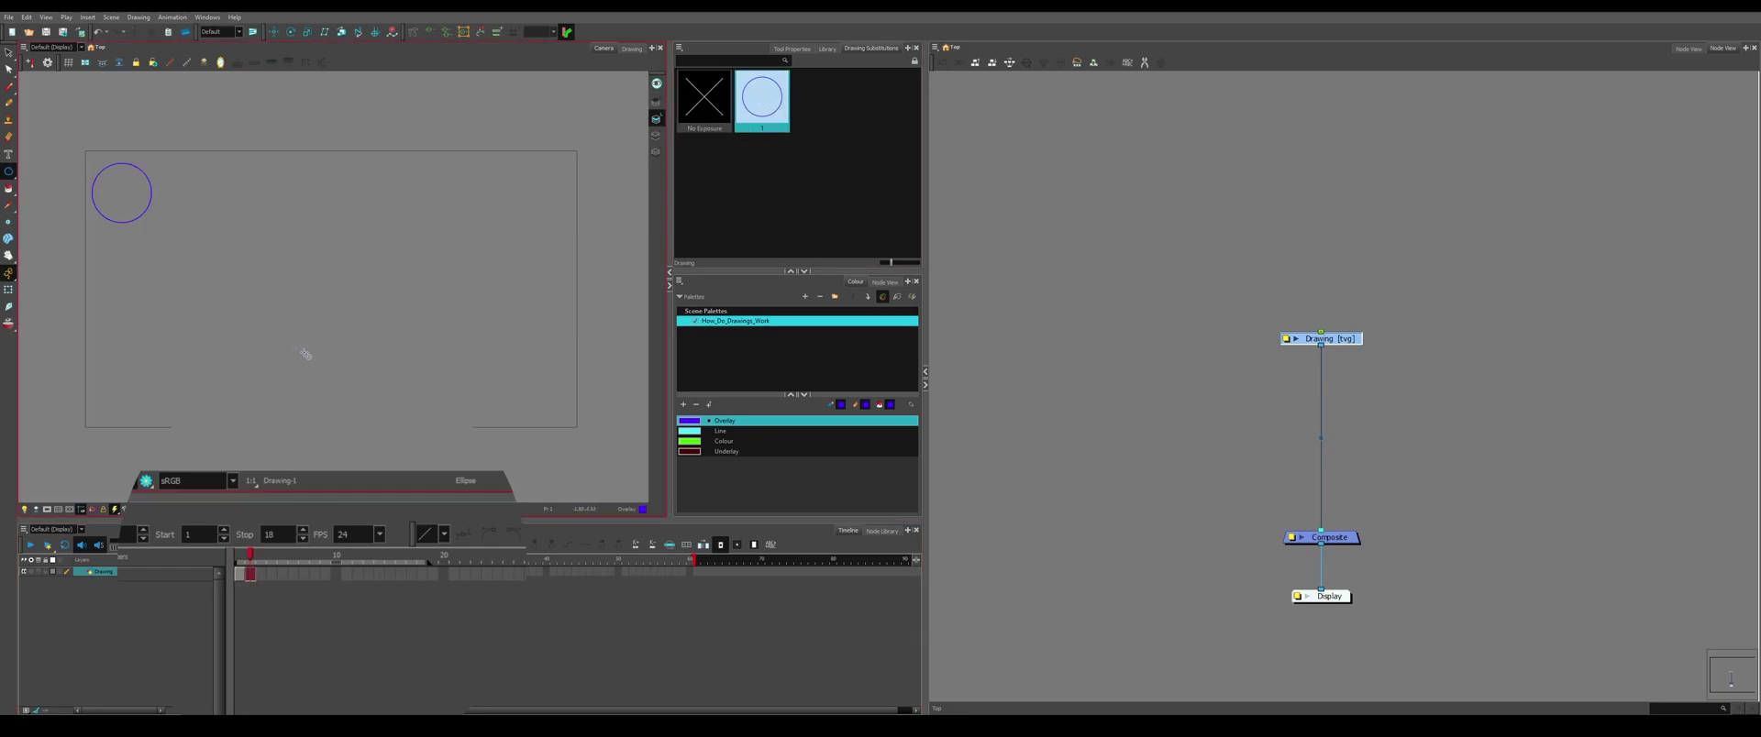
# Draw a second circle on frame 3, slightly below and right of the first, and expose it on frame 4.
pyautogui.press('.')
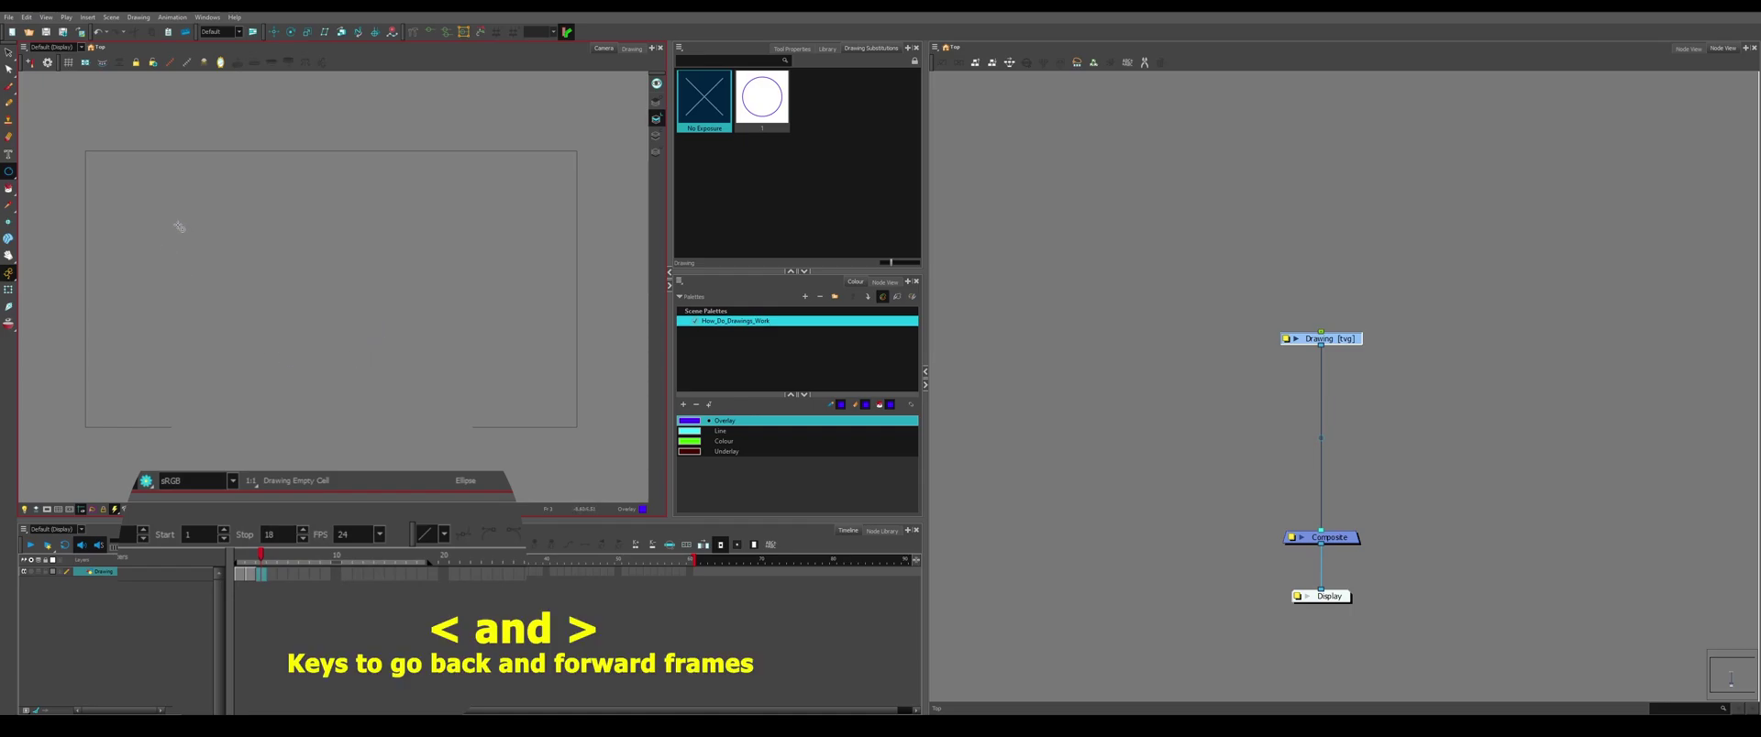
pyautogui.moveTo(170, 227); pyautogui.dragTo(201, 249)
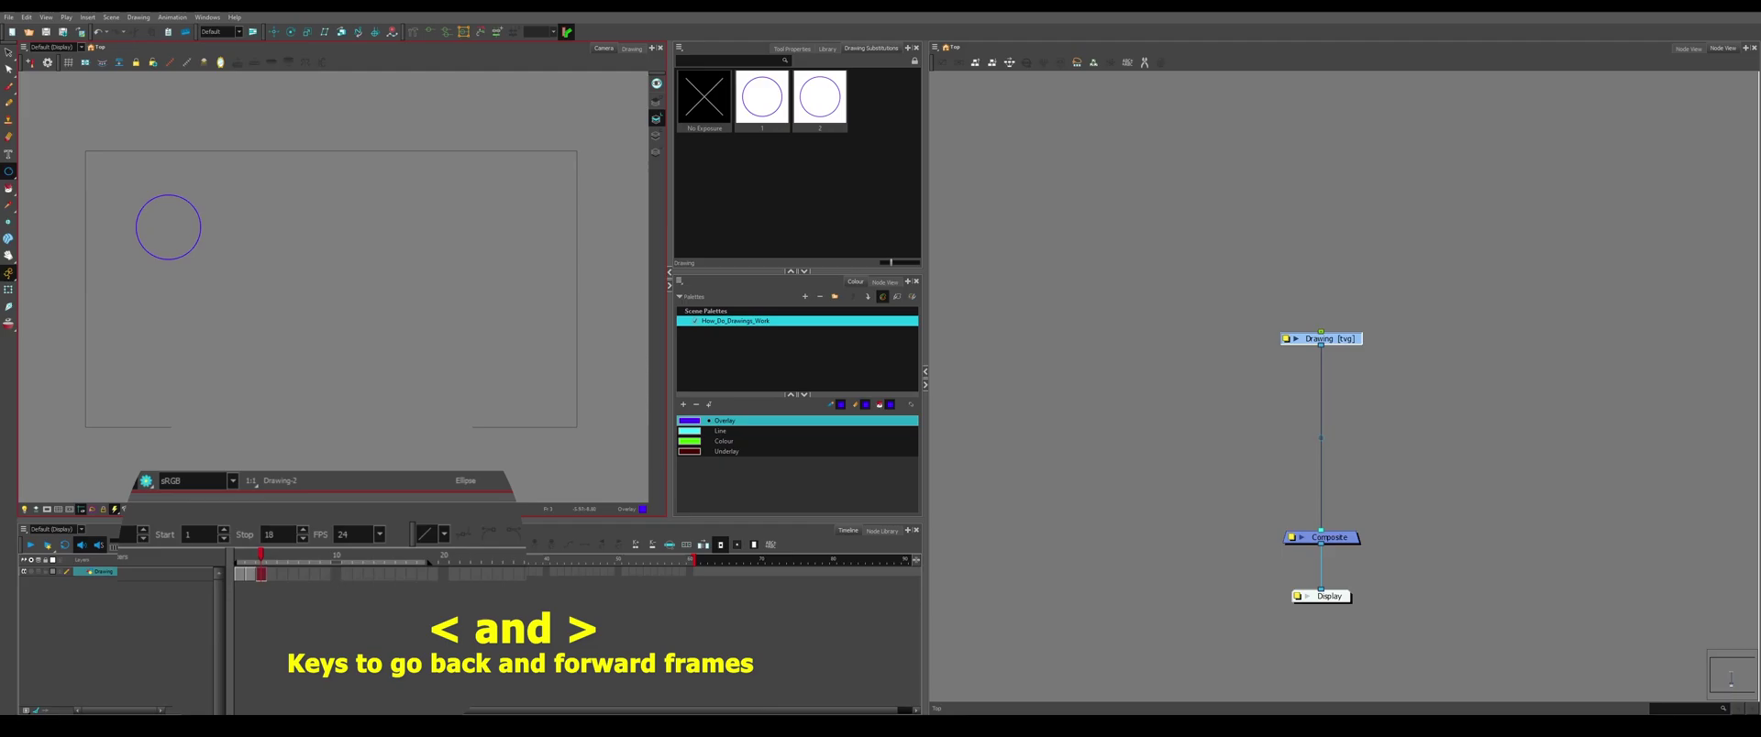
pyautogui.press('.')
pyautogui.click(819, 97)
# Draw a third circle further down and right on frame 5, and expose it on frame 6.
pyautogui.press('.')
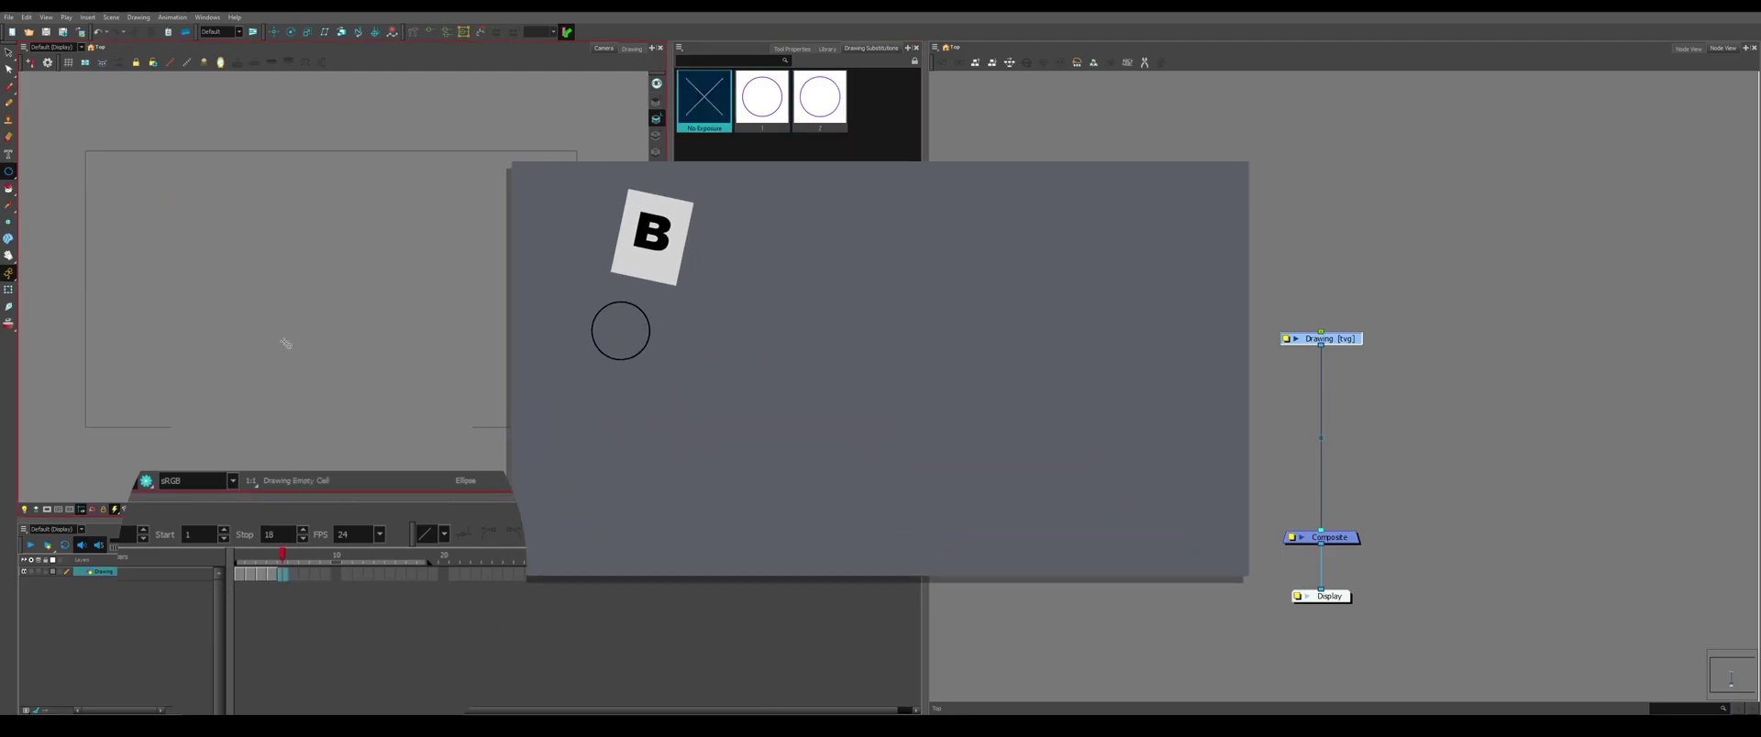
pyautogui.moveTo(207, 257); pyautogui.dragTo(280, 332)
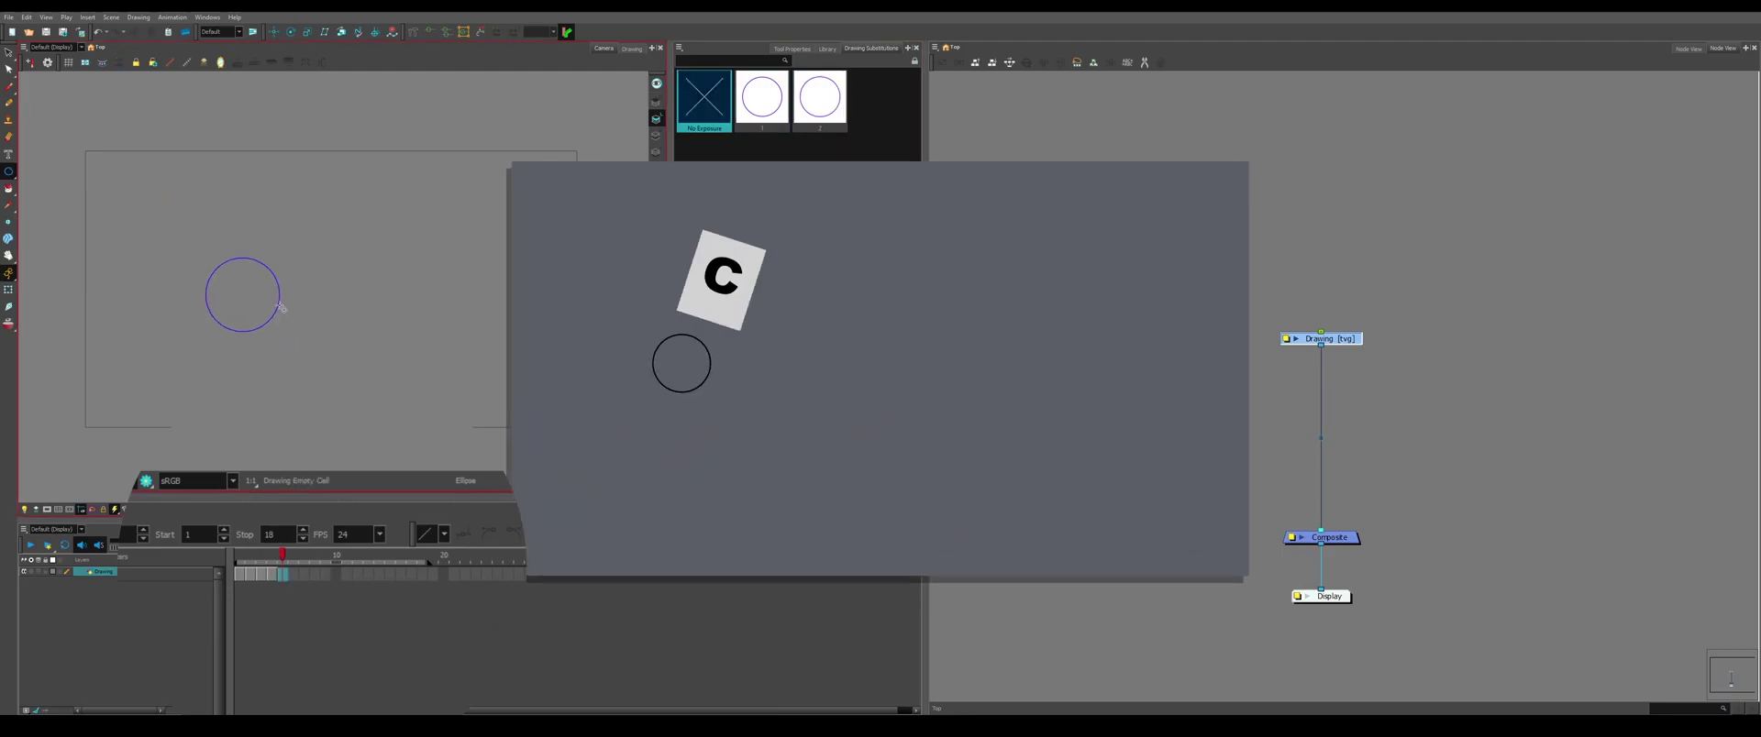
pyautogui.press('.')
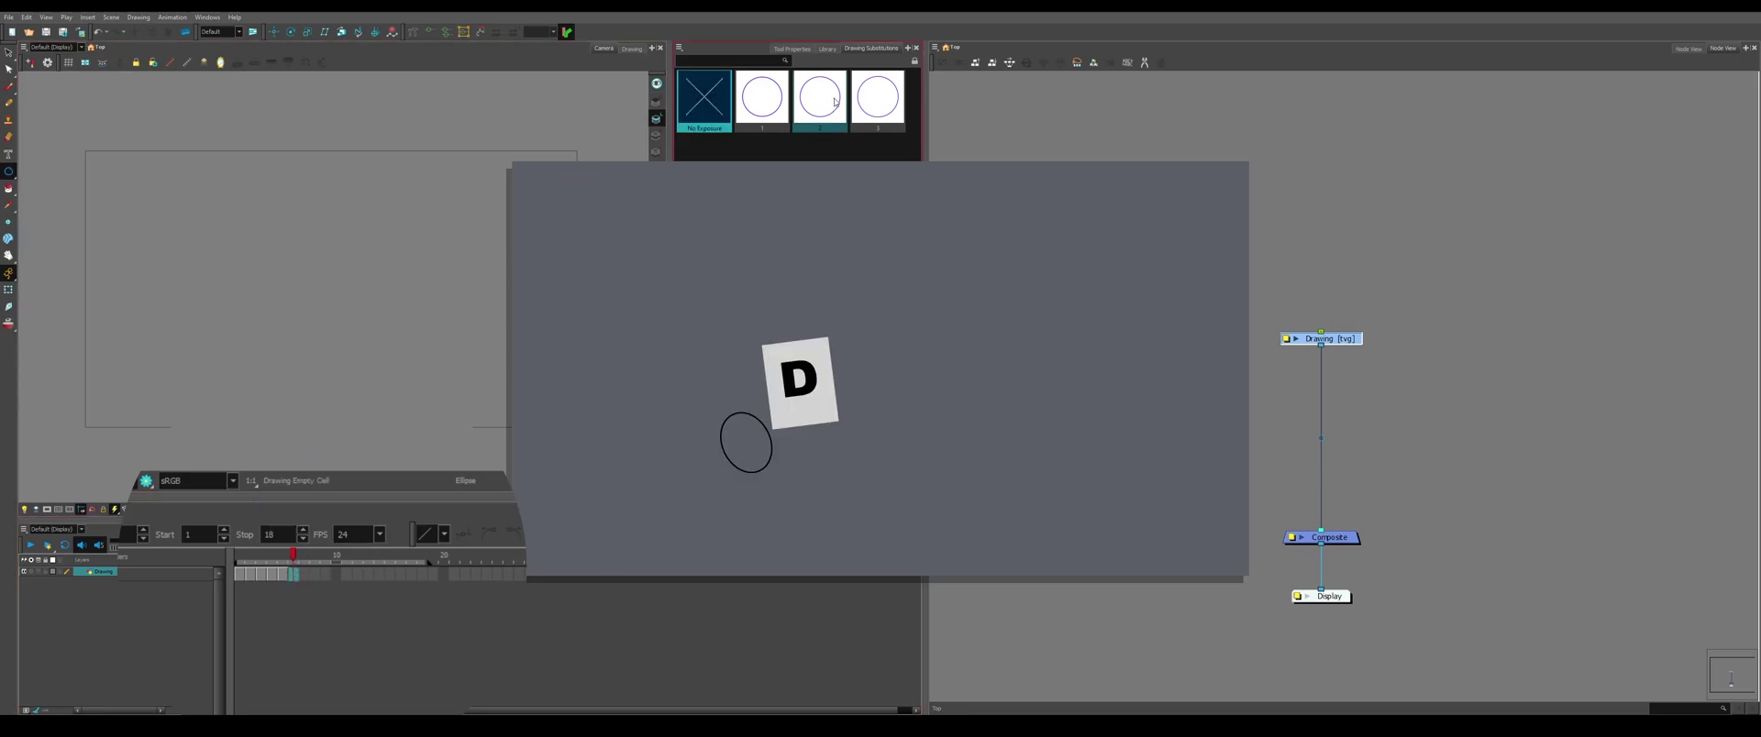
pyautogui.click(877, 96)
# Try extending the third circle's exposure up to frame 20.
pyautogui.click(305, 576)
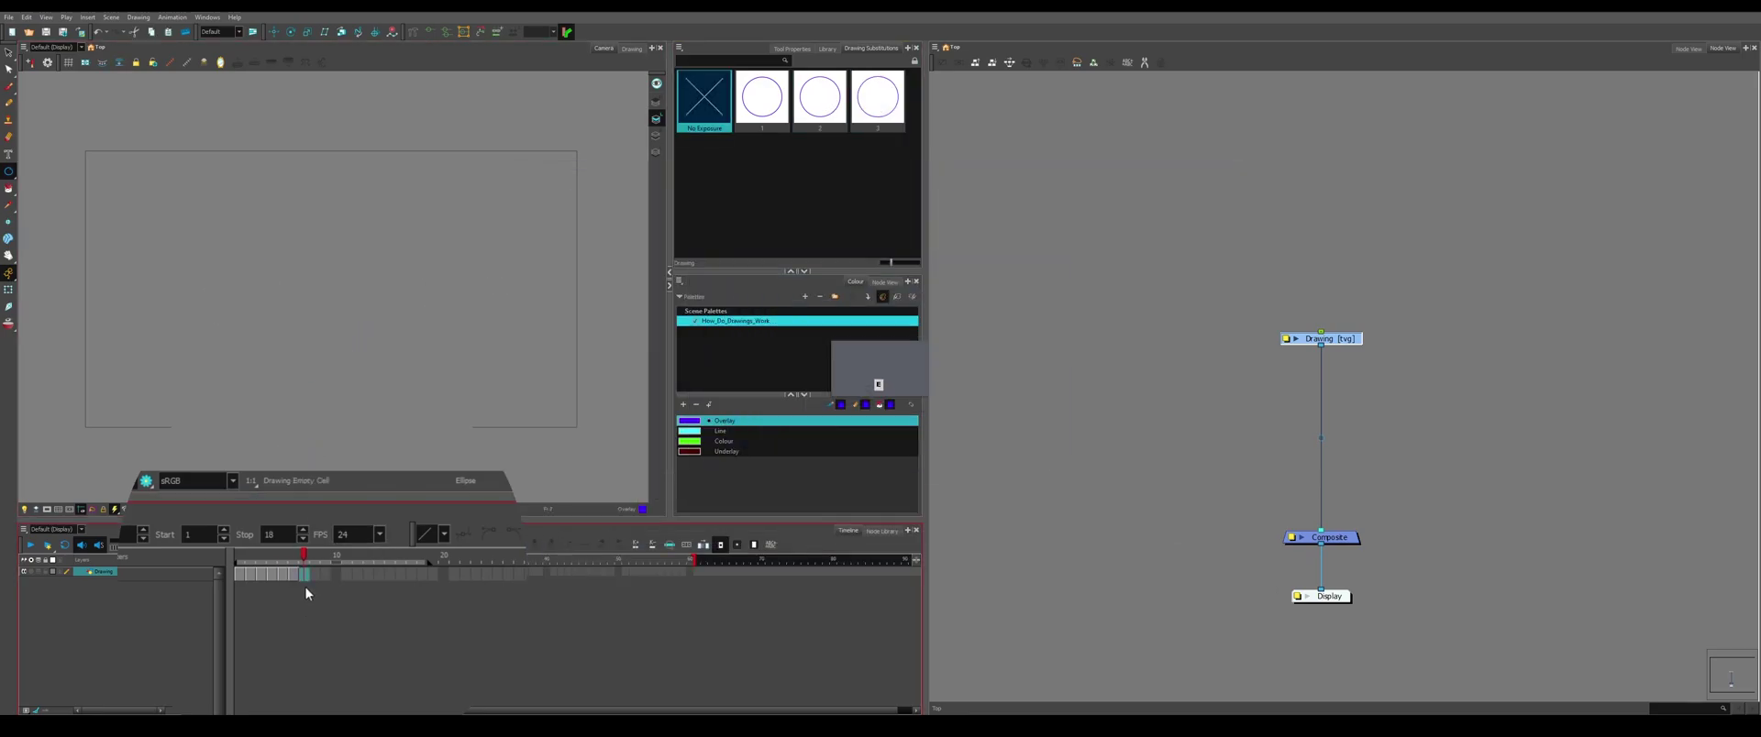
pyautogui.click(337, 577)
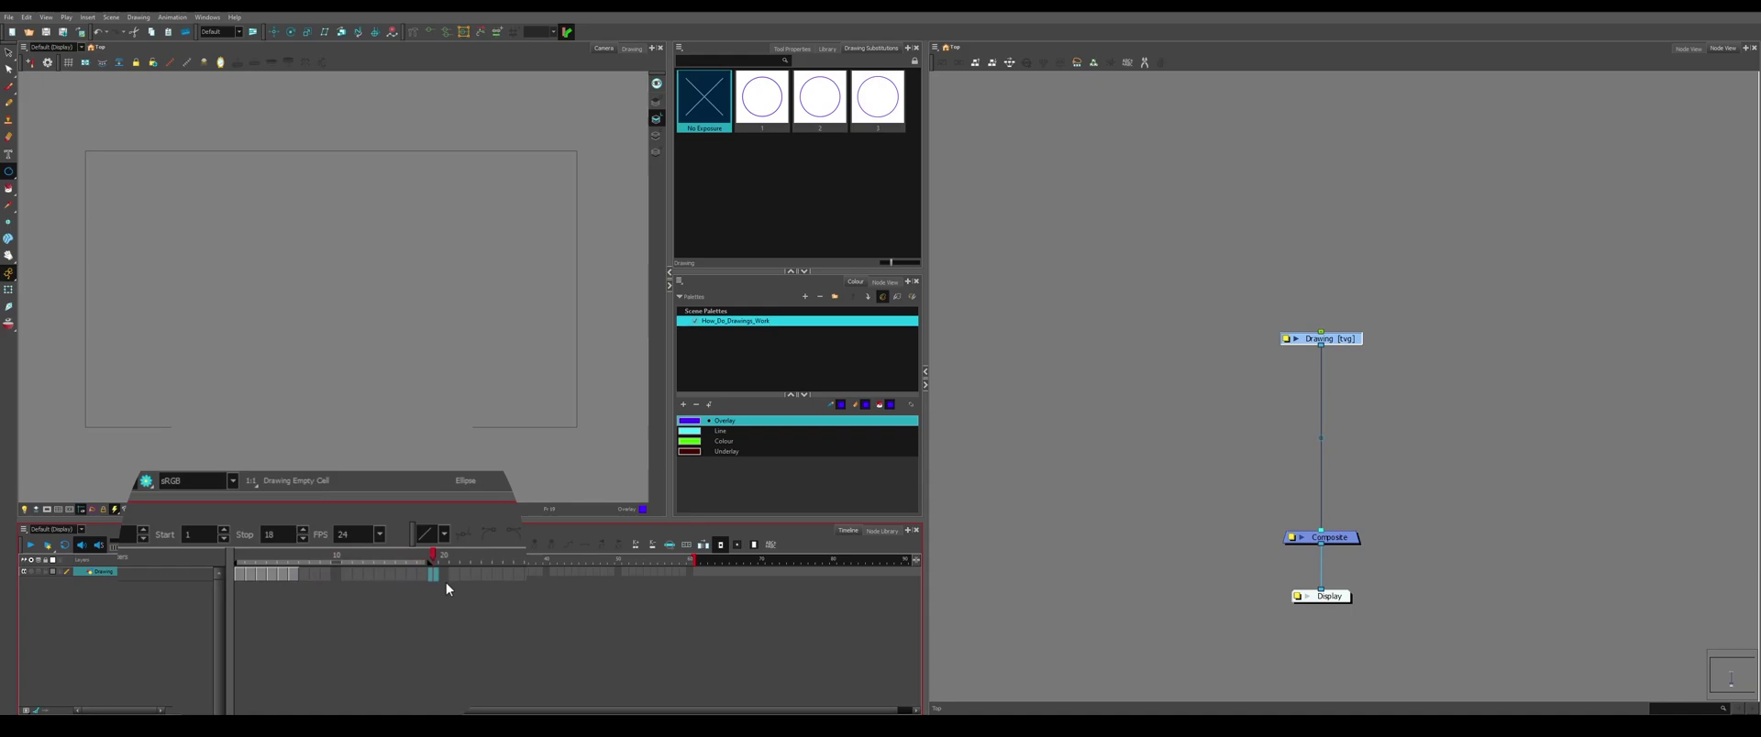
pyautogui.press('F5')
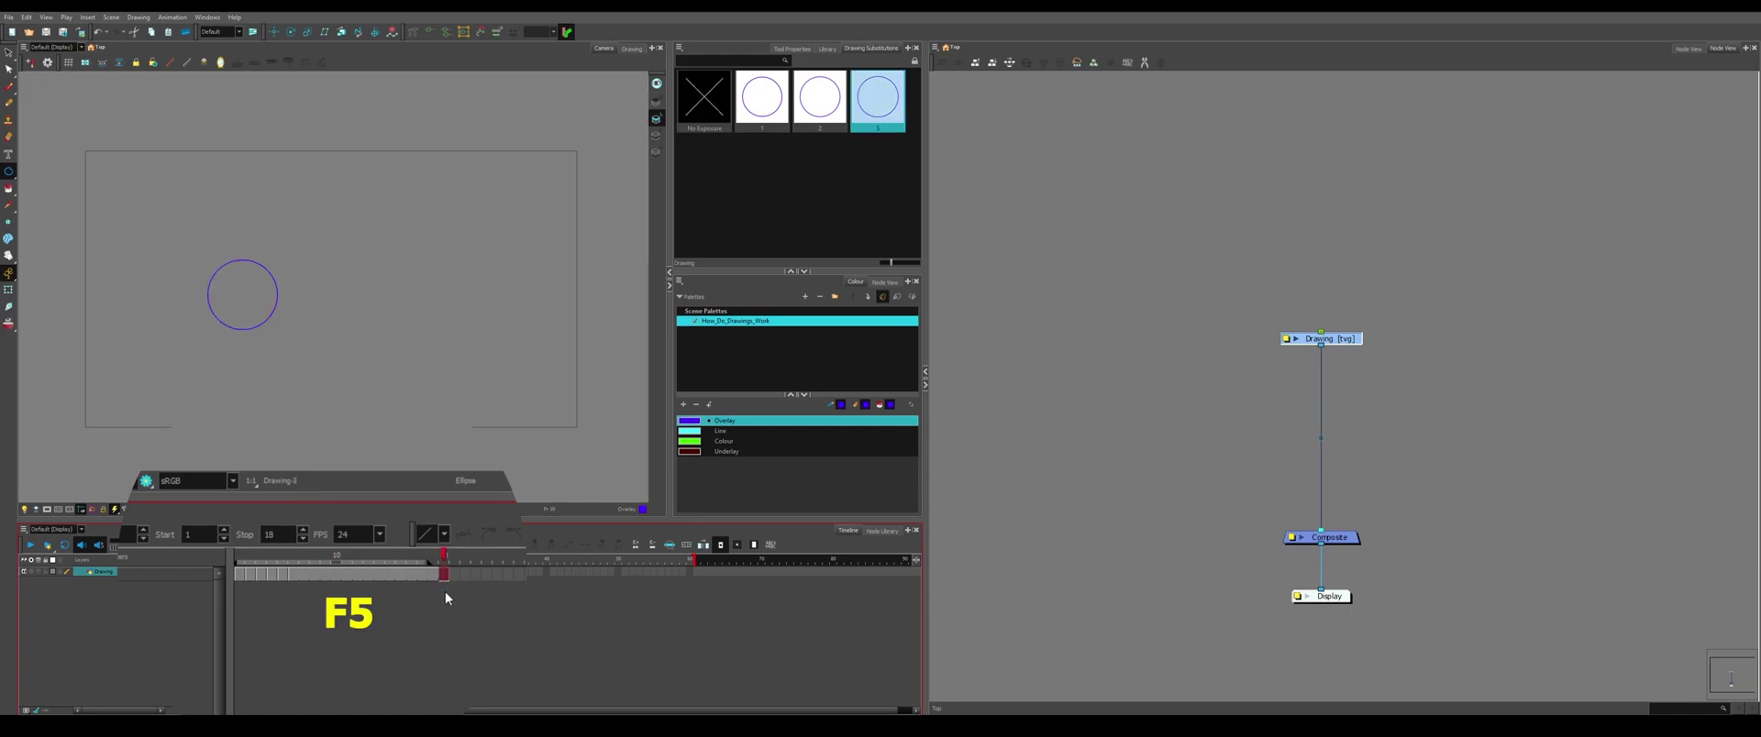
pyautogui.click(443, 575)
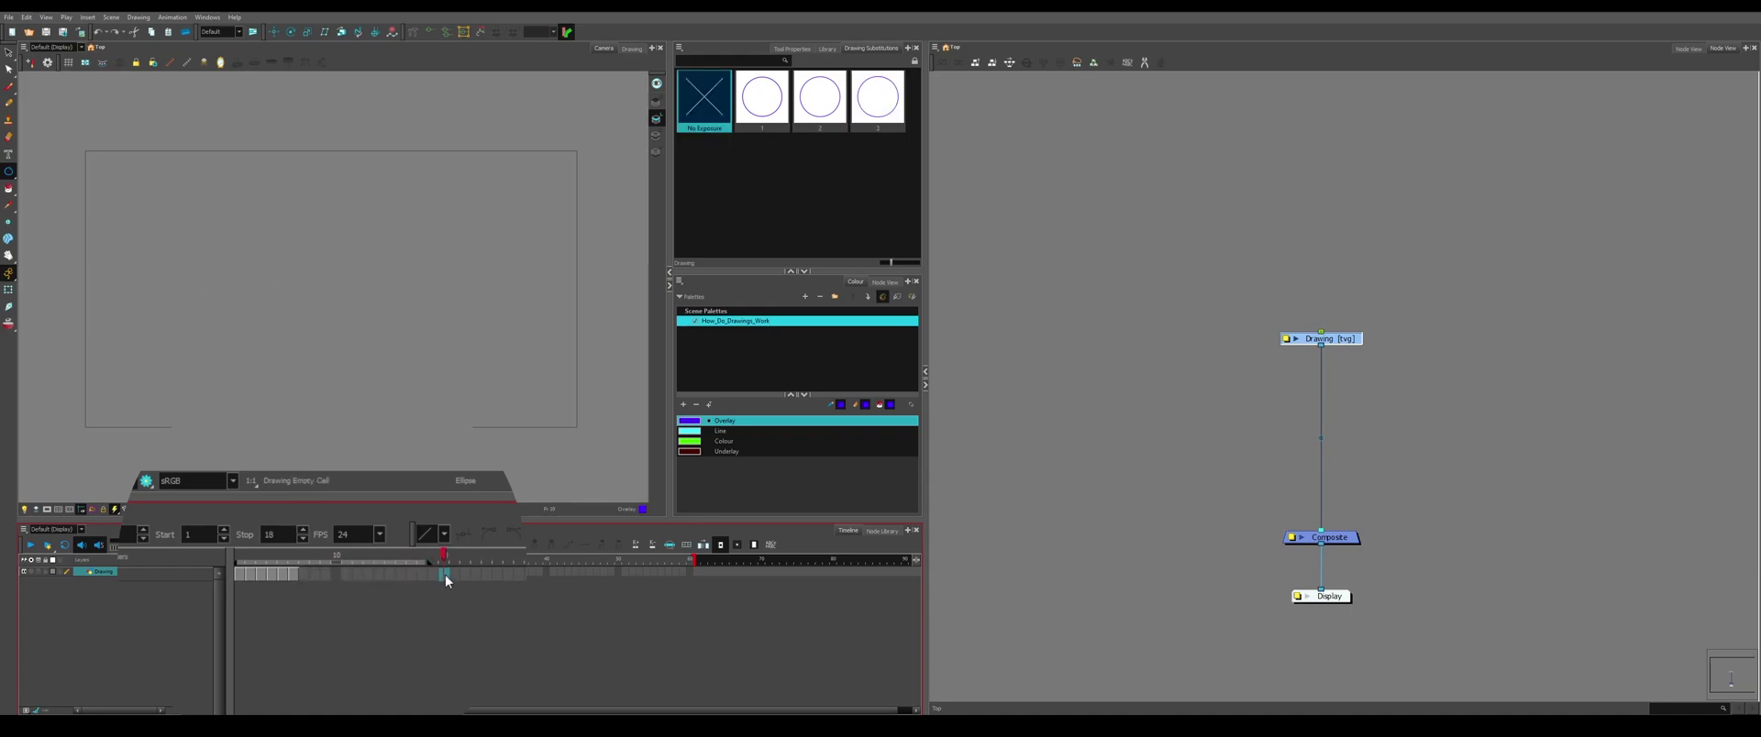
pyautogui.rightClick(441, 577)
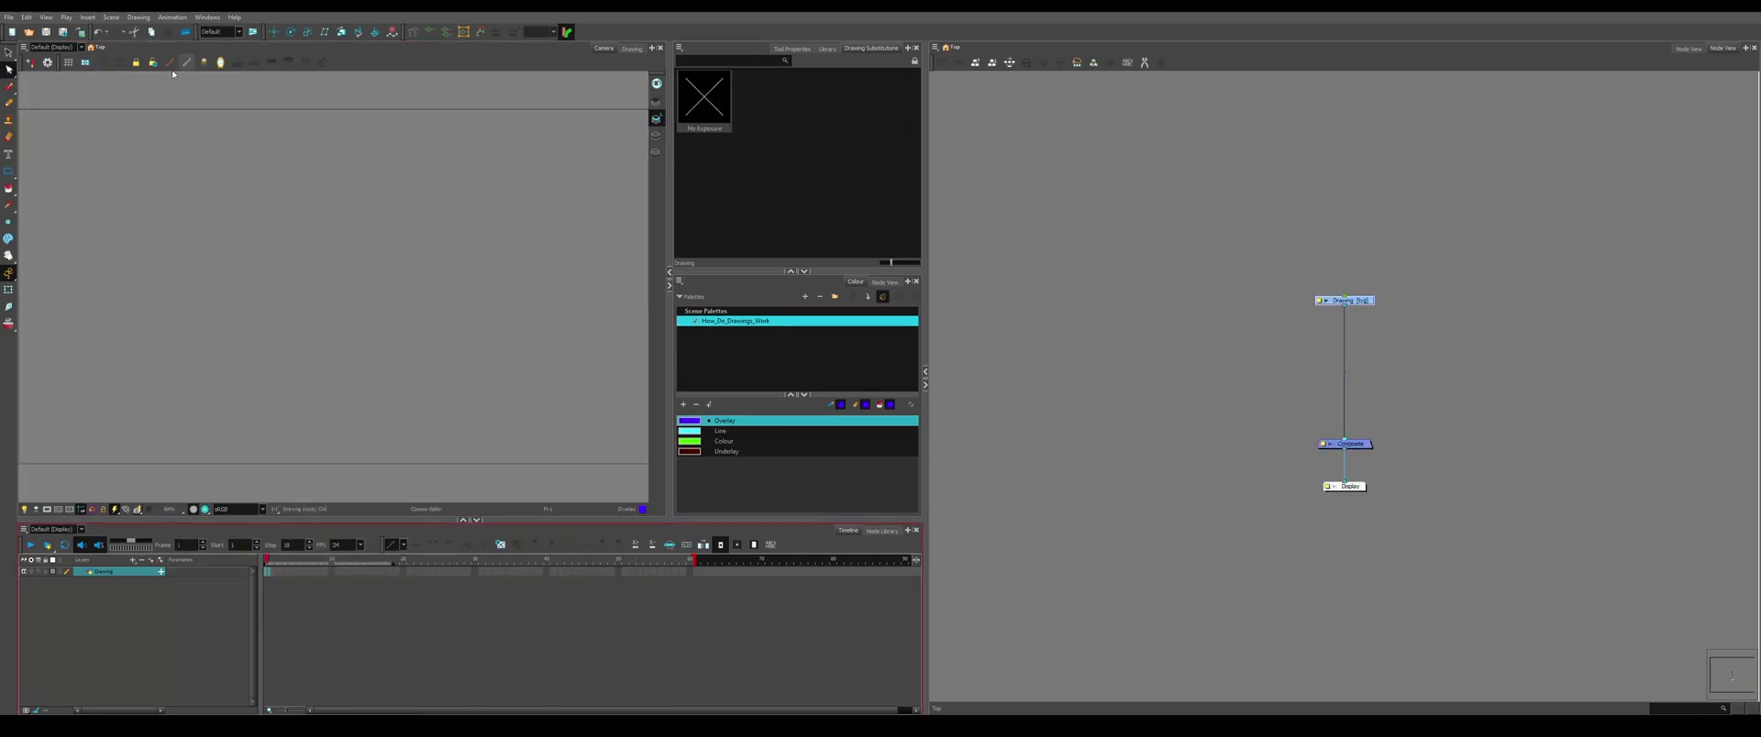
# Draw a 3-shaped freehand curve on frame 1 and, with Onion Skin enabled, a roughly mirrored curve on frame 2.
pyautogui.click(10, 103)
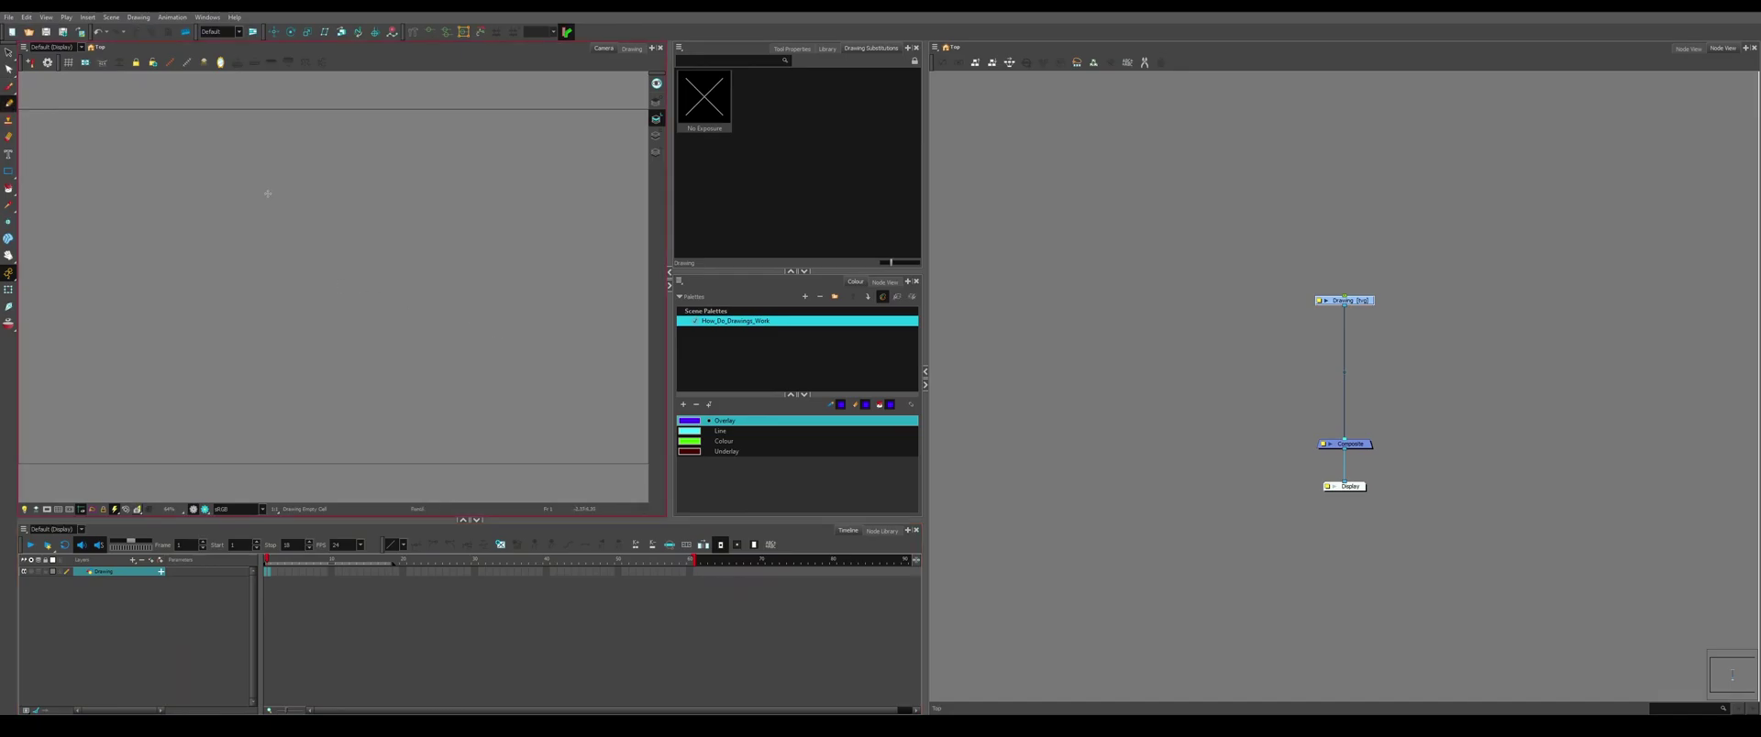
pyautogui.moveTo(260, 180)
pyautogui.mouseDown()
pyautogui.moveTo(341, 190)
pyautogui.moveTo(257, 296)
pyautogui.moveTo(265, 320)
pyautogui.moveTo(342, 329)
pyautogui.moveTo(365, 374)
pyautogui.moveTo(328, 400)
pyautogui.moveTo(252, 410)
pyautogui.mouseUp()
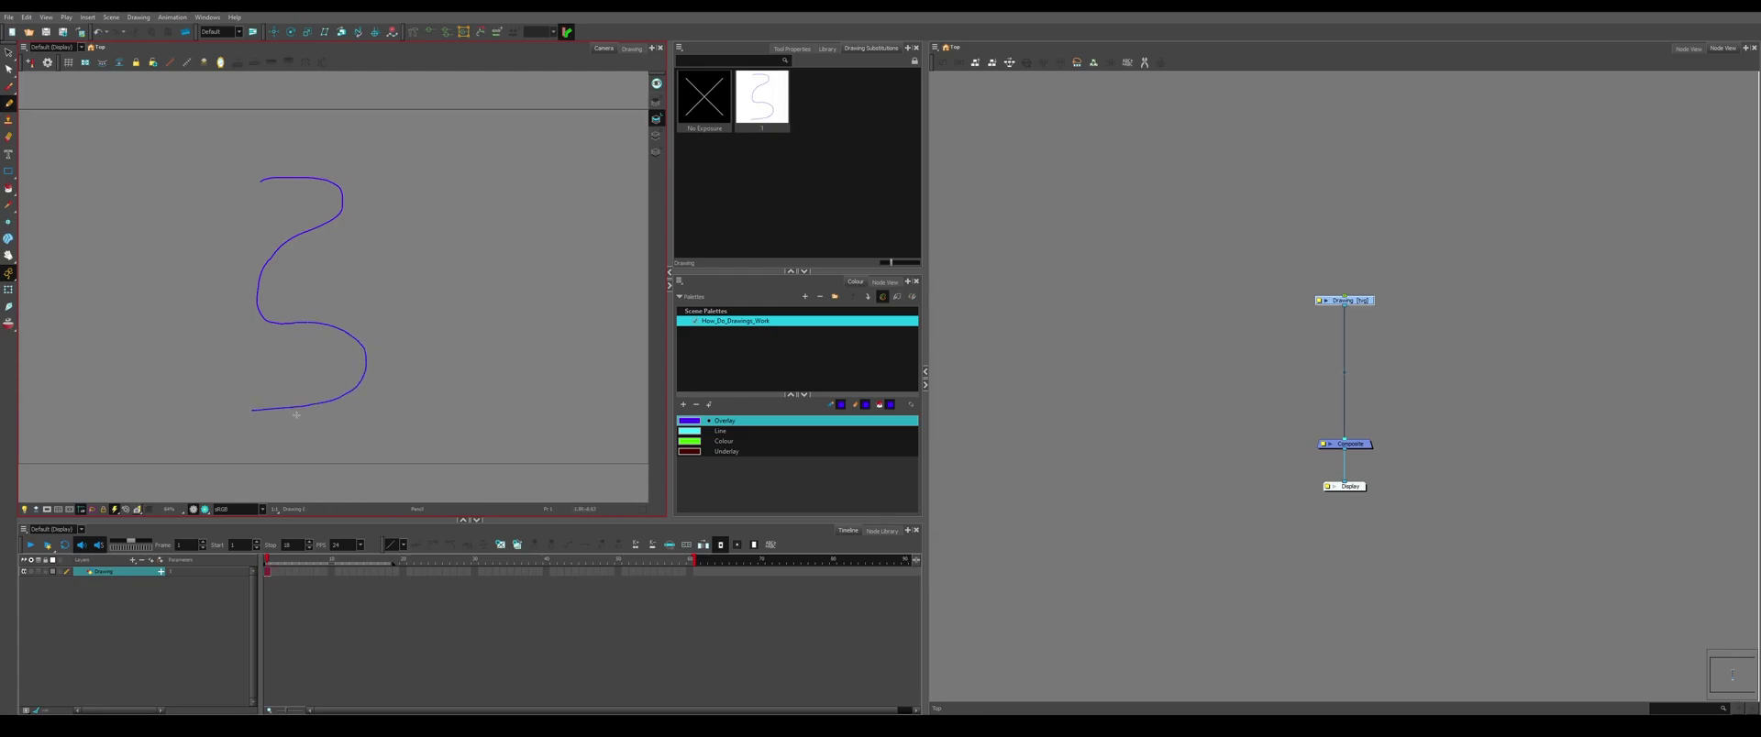
pyautogui.press('.')
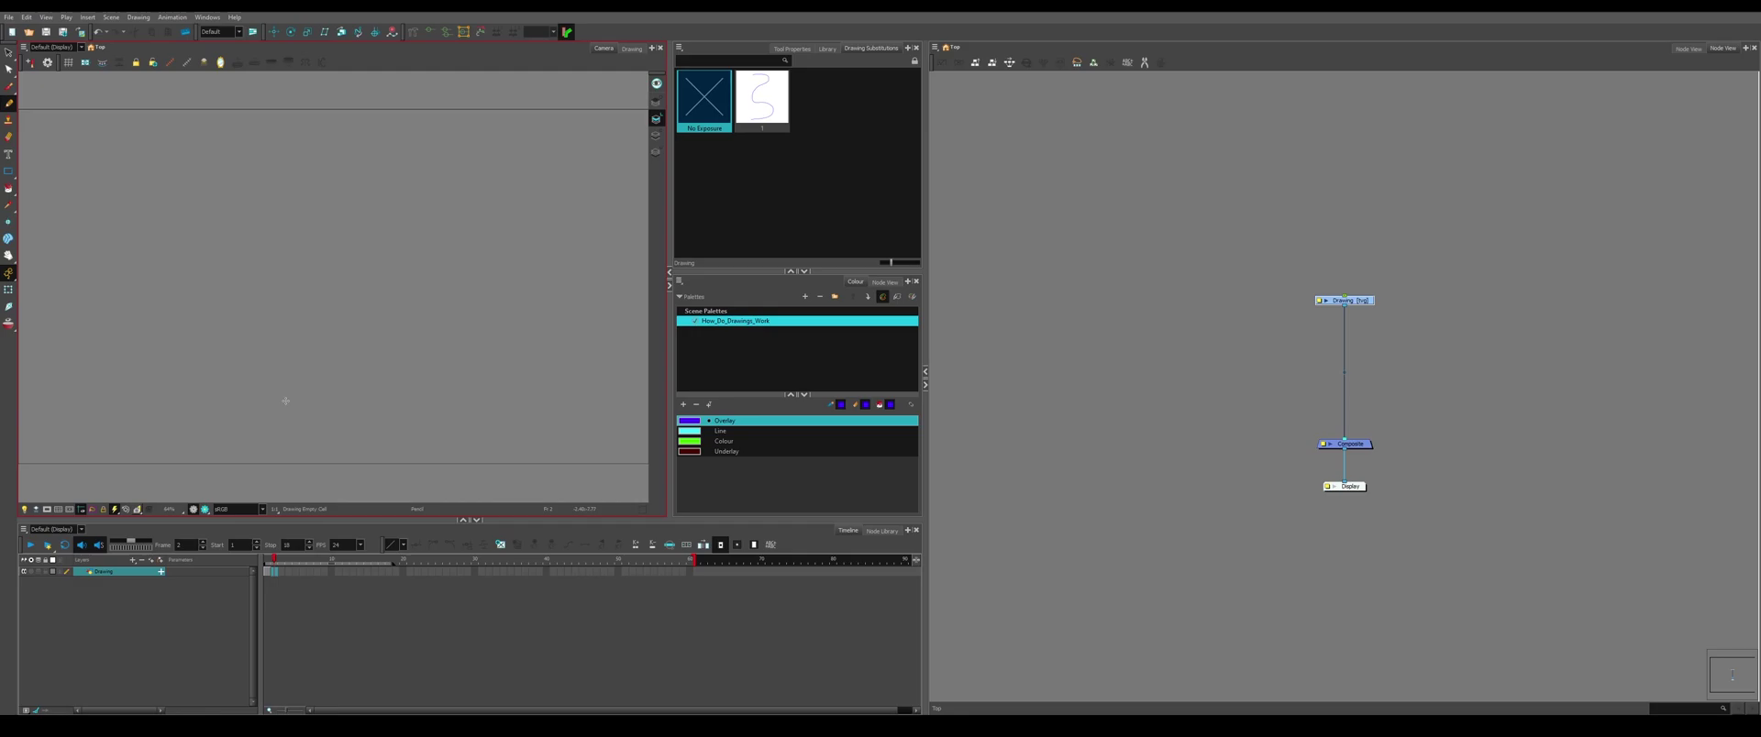
pyautogui.click(37, 551)
pyautogui.moveTo(341, 171)
pyautogui.mouseDown()
pyautogui.moveTo(269, 176)
pyautogui.moveTo(254, 238)
pyautogui.moveTo(352, 269)
pyautogui.moveTo(365, 310)
pyautogui.moveTo(341, 334)
pyautogui.moveTo(289, 336)
pyautogui.moveTo(249, 380)
pyautogui.moveTo(259, 402)
pyautogui.moveTo(359, 414)
pyautogui.mouseUp()
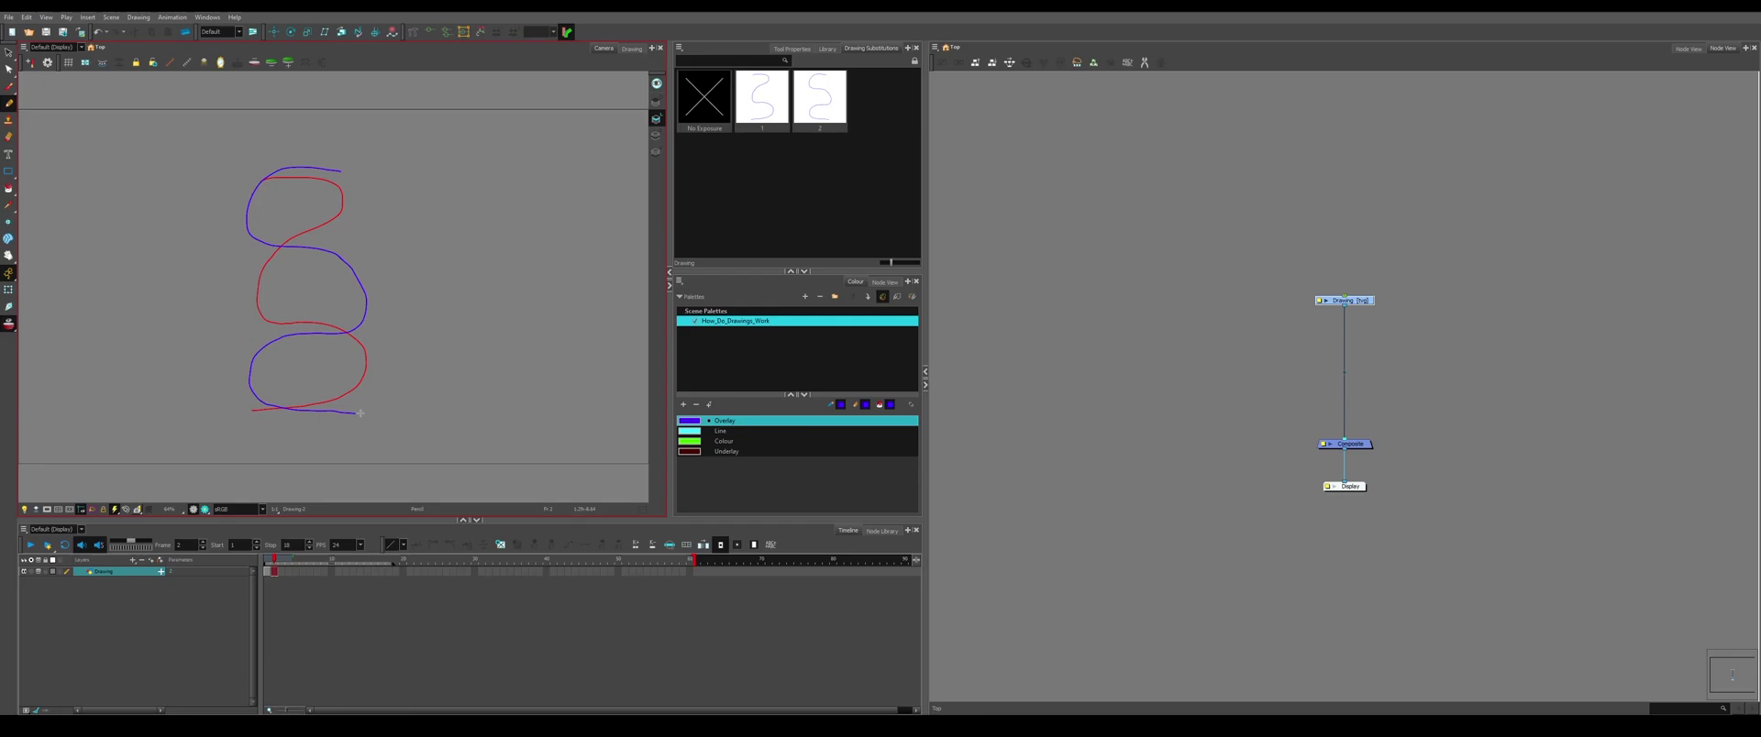
# Step back and forth through the first three frames to compare the curves with their onion skins.
pyautogui.press('.')
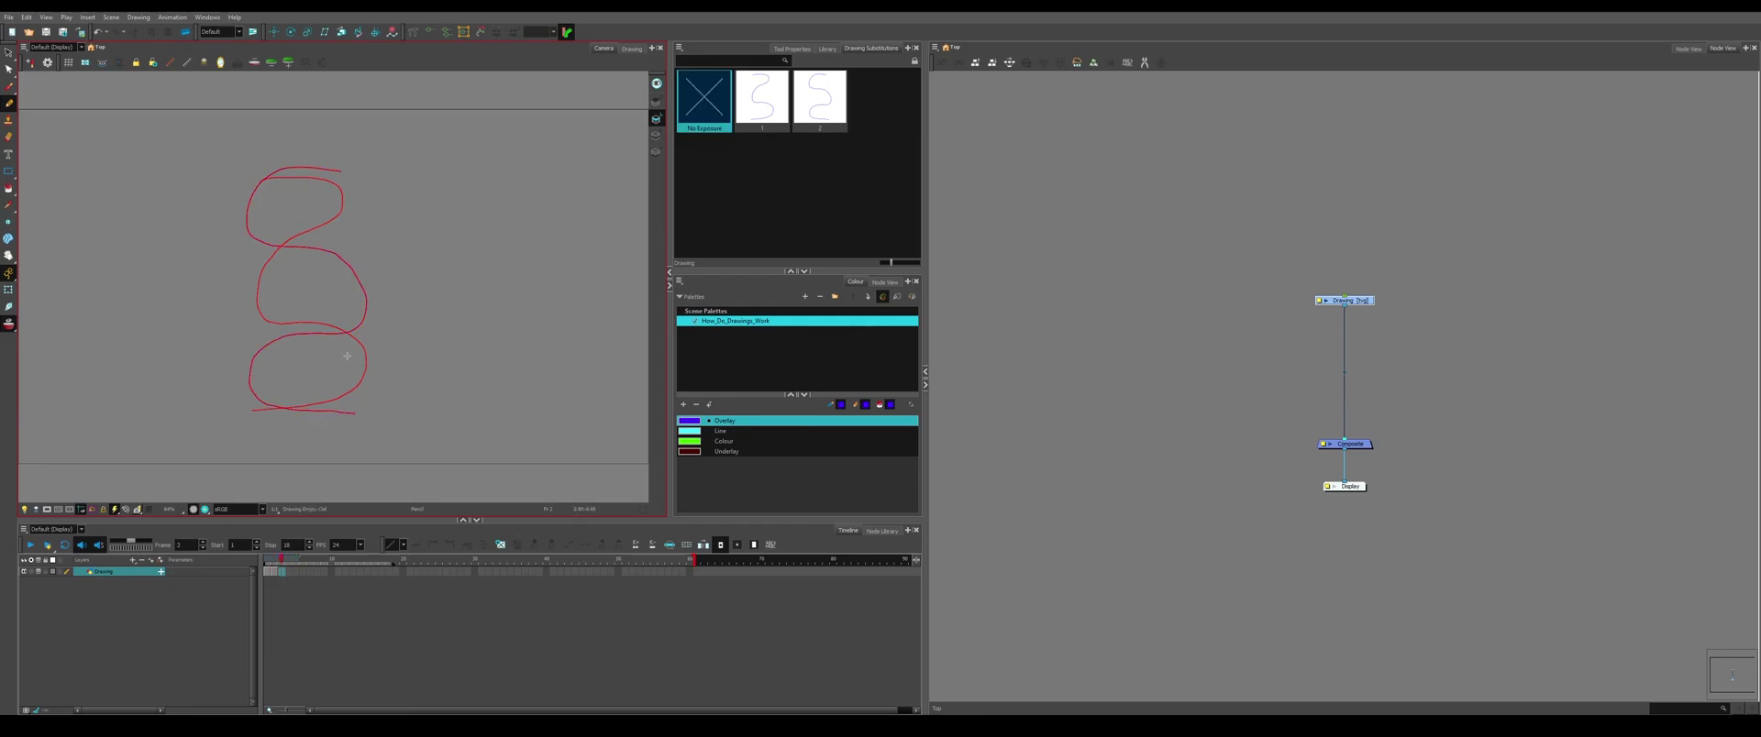
pyautogui.press(',')
pyautogui.press(',')
pyautogui.press('.')
pyautogui.press('.')
pyautogui.press('.')
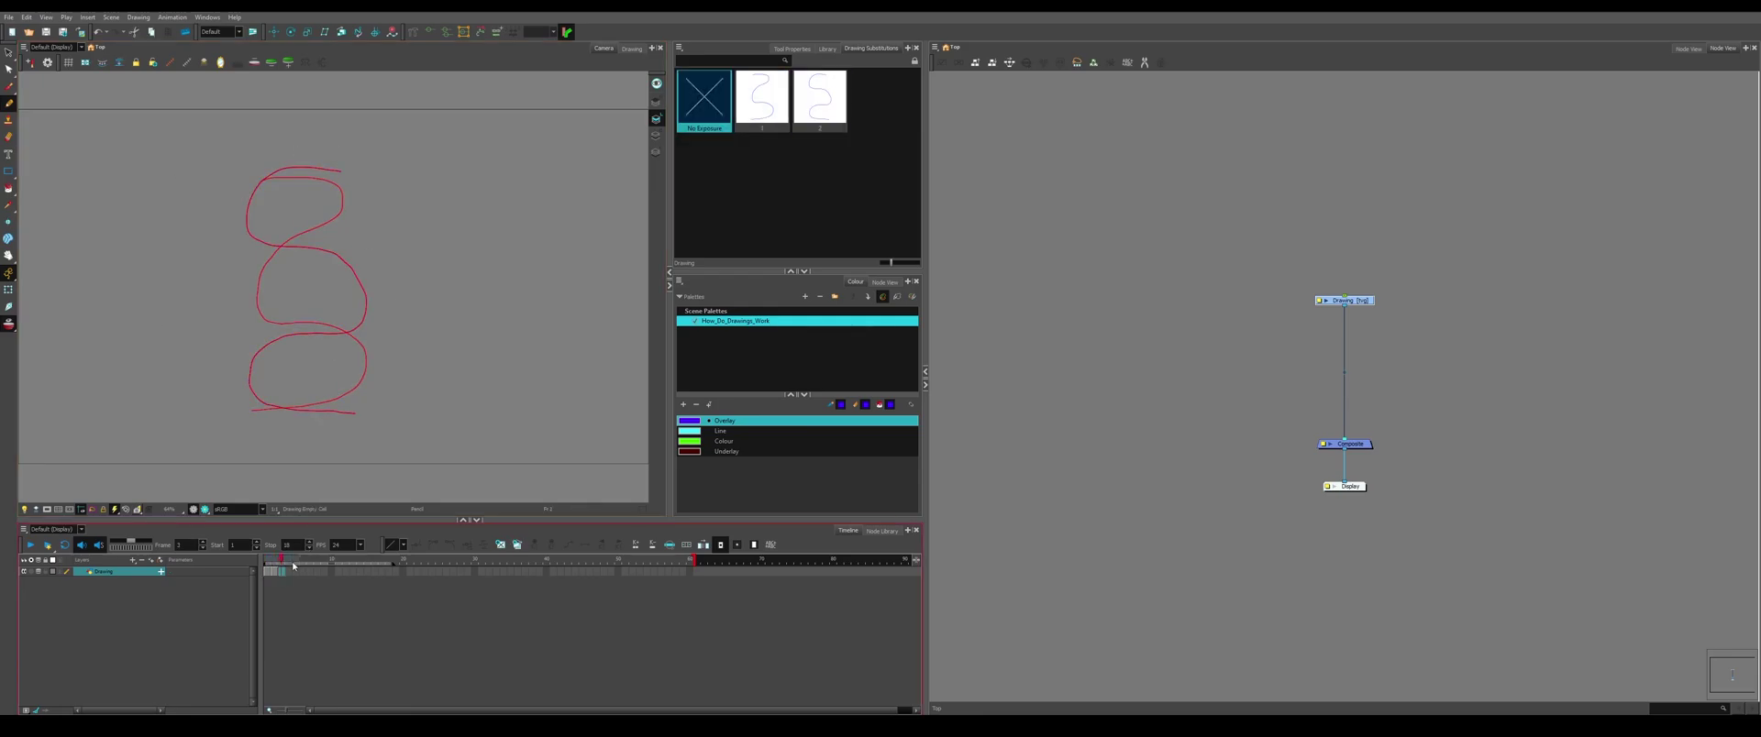
pyautogui.moveTo(346, 529)
pyautogui.mouseDown()
pyautogui.moveTo(400, 534)
pyautogui.moveTo(189, 534)
pyautogui.moveTo(296, 538)
pyautogui.moveTo(229, 538)
pyautogui.mouseUp()
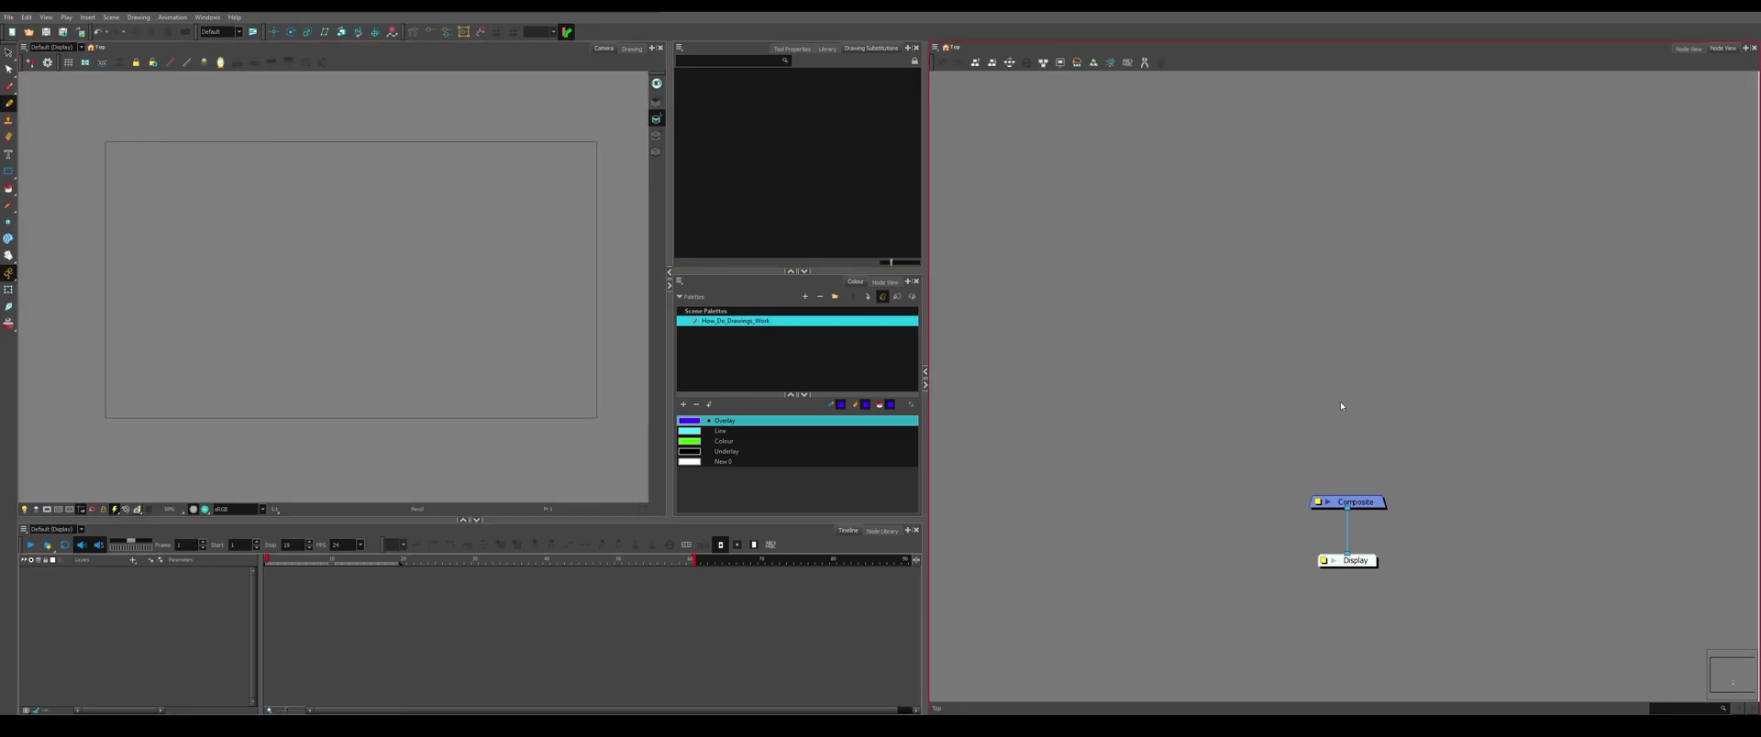
# Add a vector drawing layer named Ball.
pyautogui.hotkey('ctrl', 'r')
pyautogui.write('Ba')
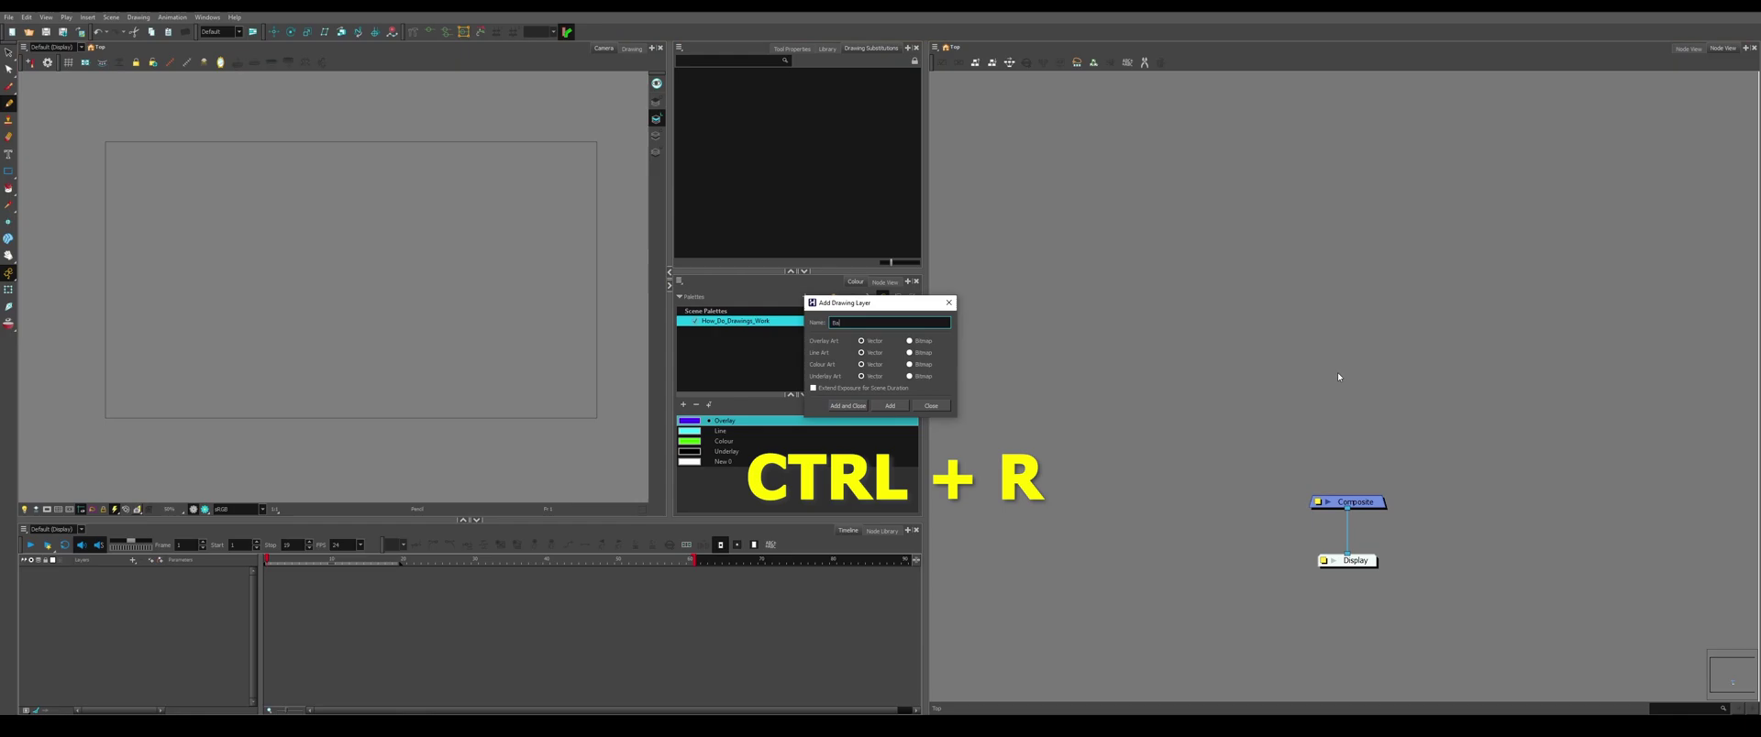
pyautogui.write('ll')
pyautogui.press('Return')
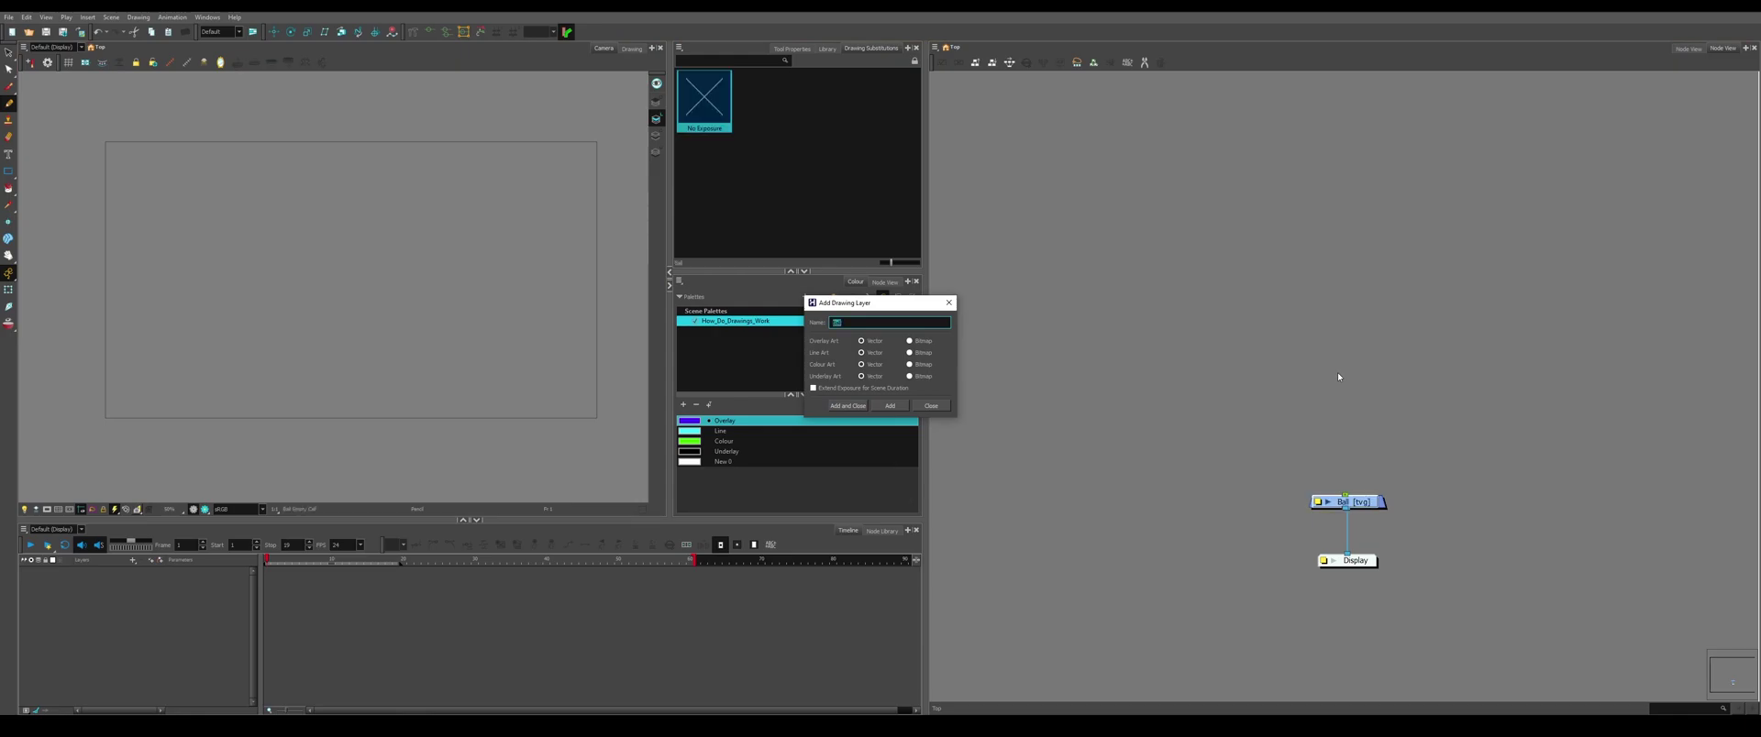
pyautogui.click(930, 405)
# Reposition the Ball drawing node above the Composite node and connect it to the Composite.
pyautogui.hotkey('ctrl', 'x')
pyautogui.hotkey('ctrl', 'v')
pyautogui.moveTo(1356, 413); pyautogui.dragTo(1346, 496)
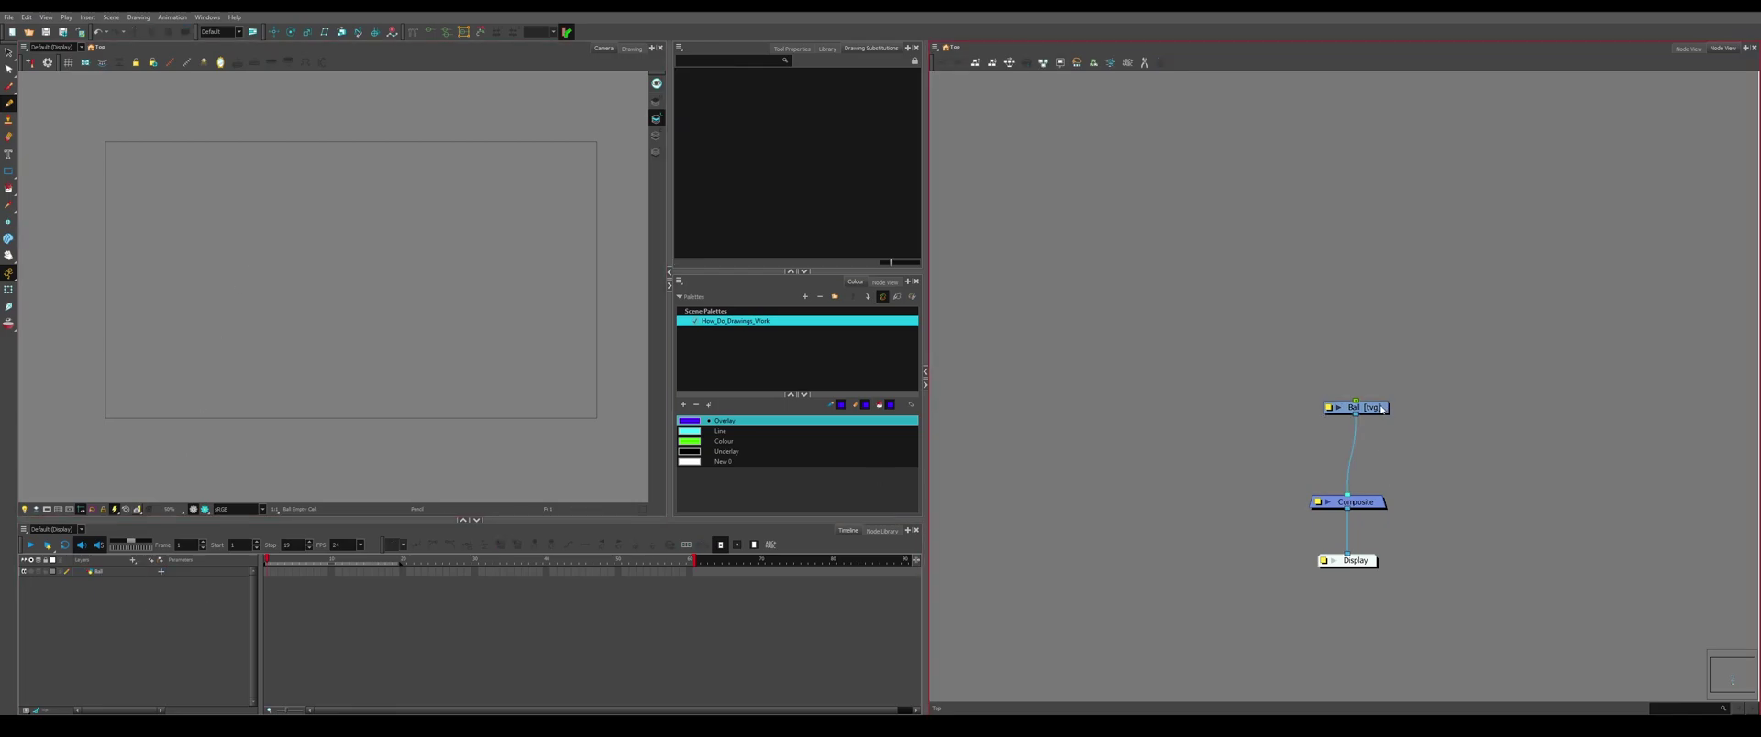
# Move the Ball drawing node well above and to one side of the Composite node.
pyautogui.moveTo(1382, 410)
pyautogui.mouseDown()
pyautogui.moveTo(1373, 349)
pyautogui.moveTo(1370, 398)
pyautogui.moveTo(1410, 400)
pyautogui.mouseUp()
pyautogui.scroll(1, 1370, 402)
pyautogui.moveTo(1383, 349); pyautogui.dragTo(1269, 307)
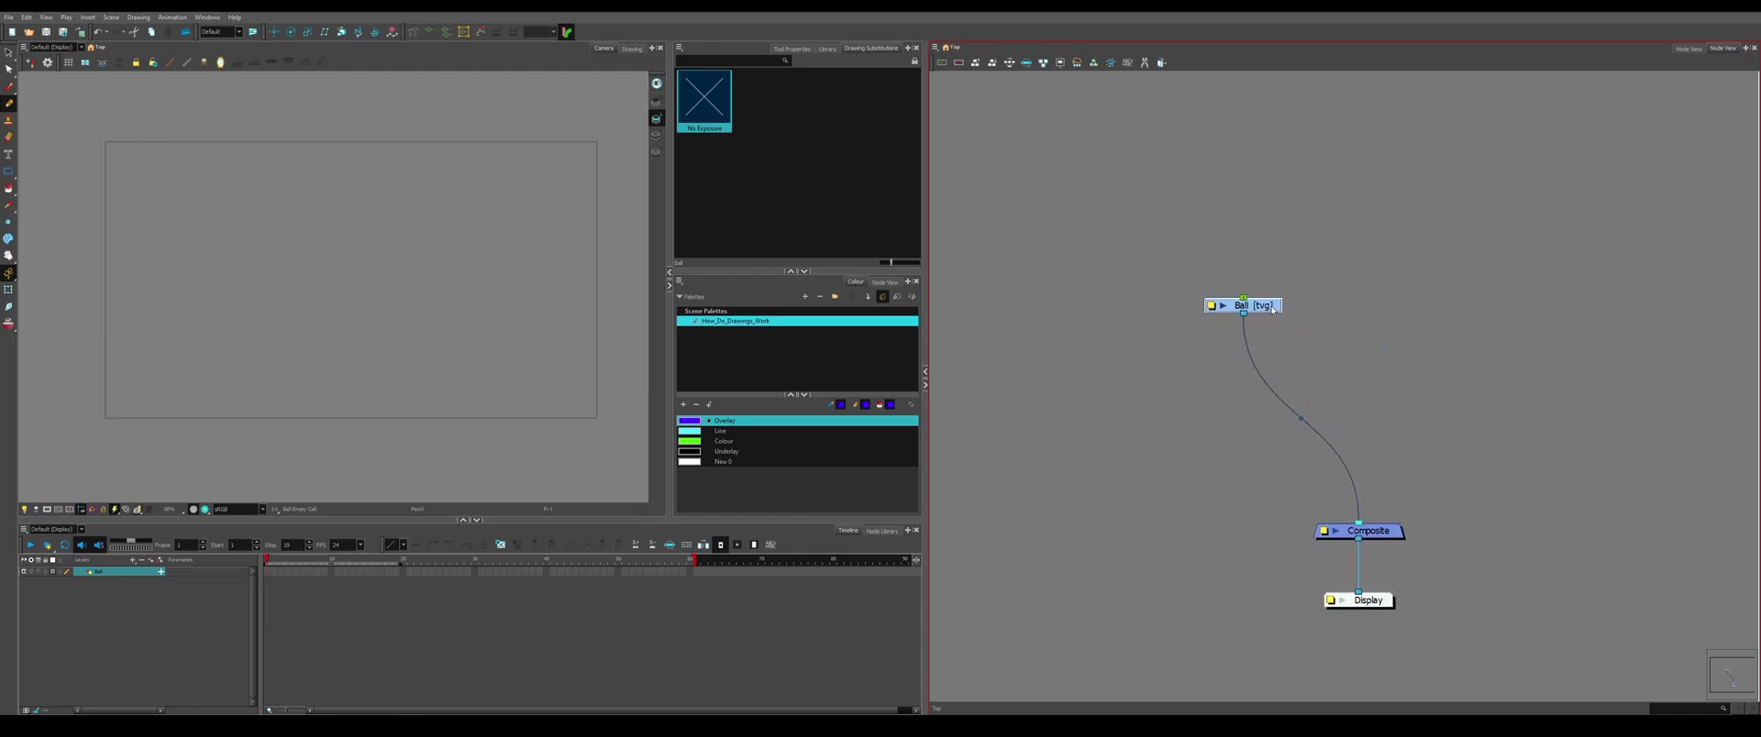
# Add a vector drawing layer named Ground and place its node beside the Ball node.
pyautogui.click(1383, 321)
pyautogui.hotkey('ctrl', 'r')
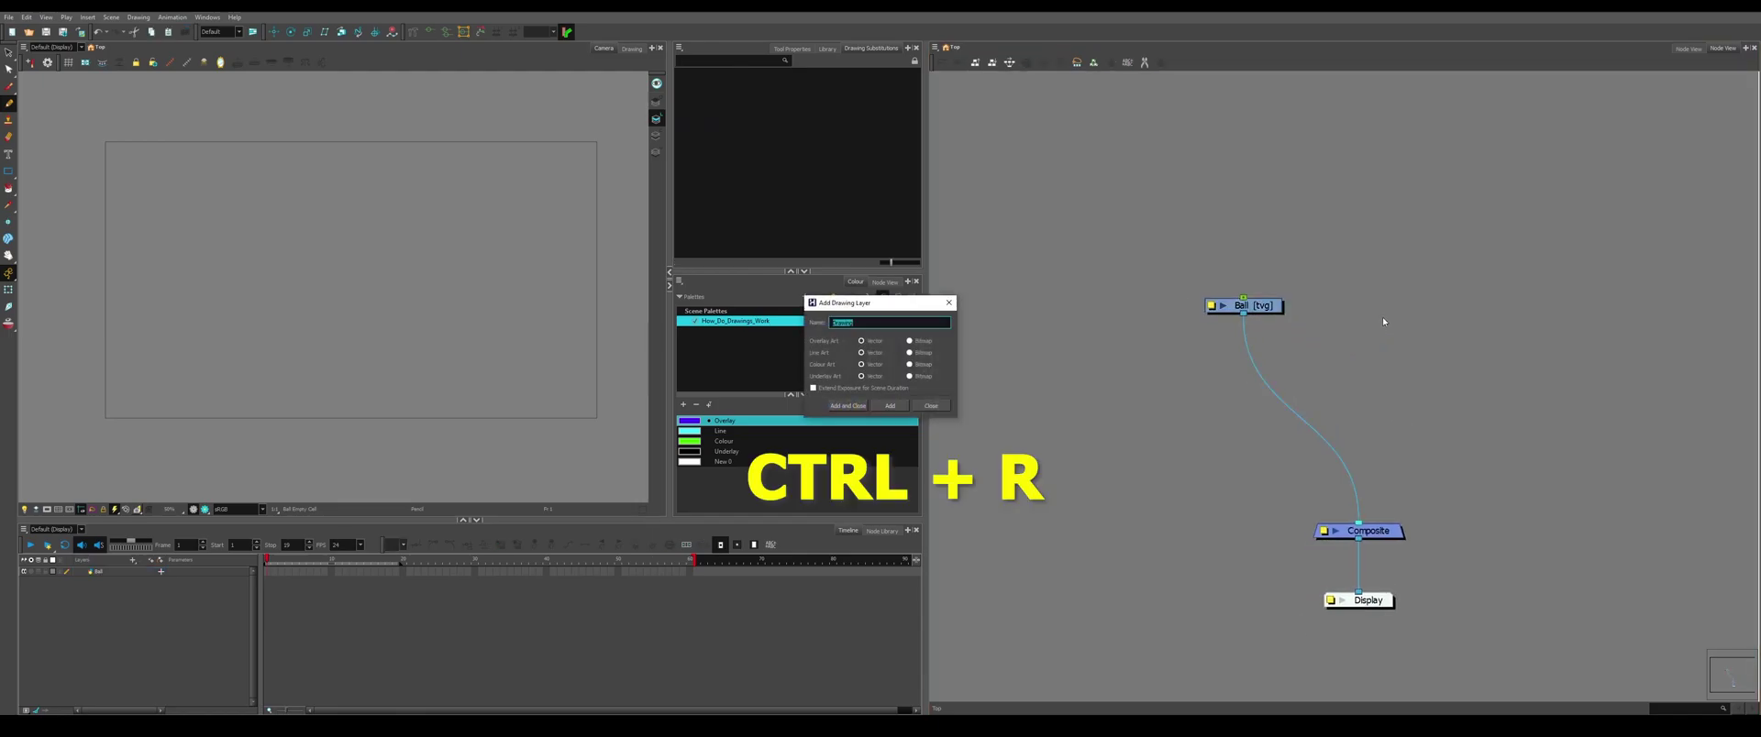
pyautogui.write('Ground')
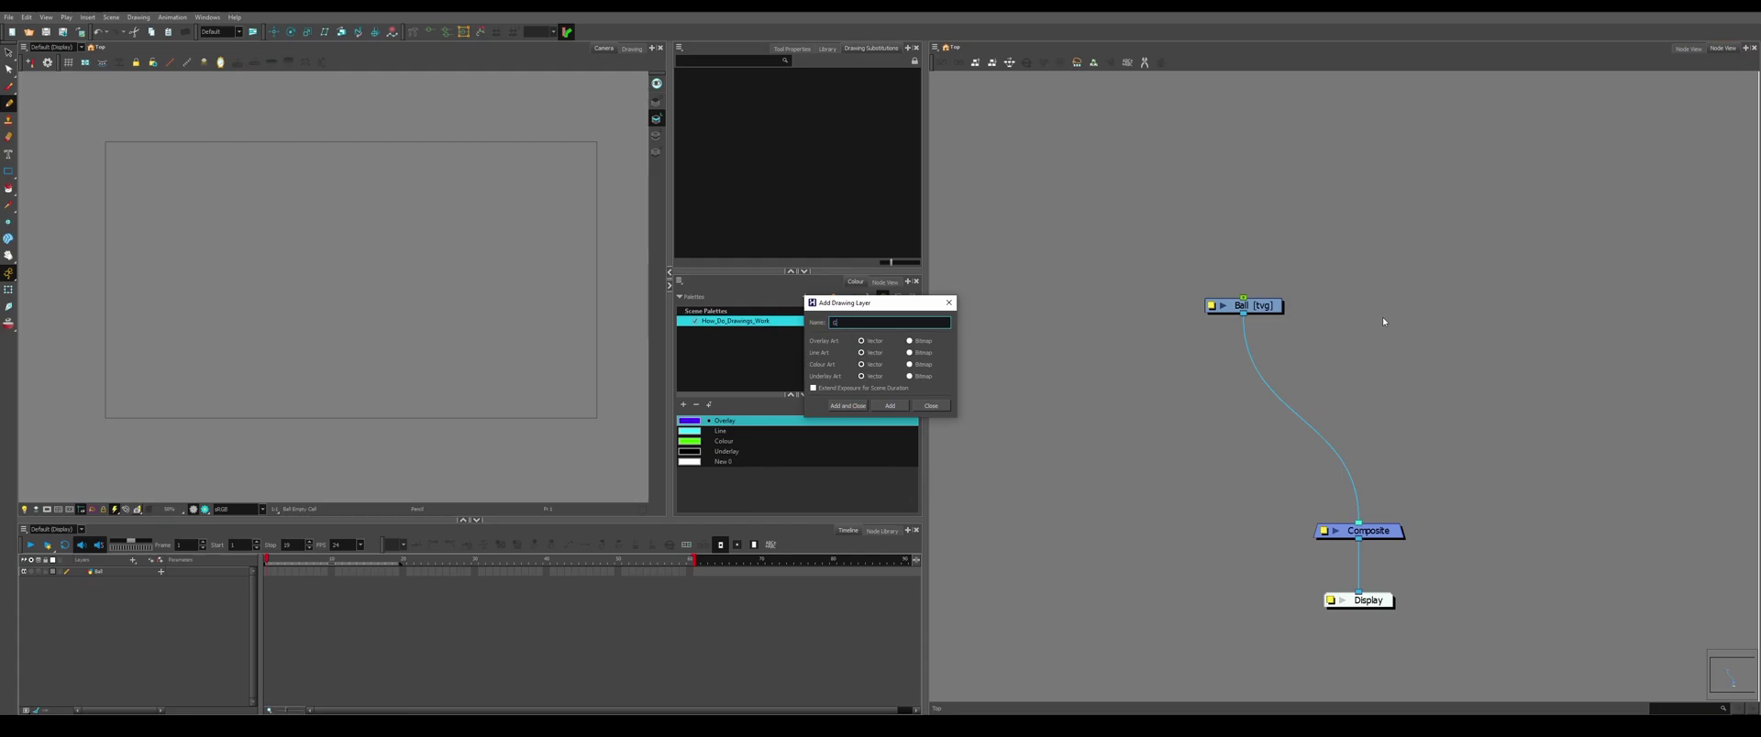
pyautogui.press('Return')
pyautogui.moveTo(1416, 320)
pyautogui.mouseDown()
pyautogui.moveTo(1372, 526)
pyautogui.moveTo(1436, 307)
pyautogui.mouseUp()
# Draw a horizontal ground line with the Line tool across the lower part of the camera frame on the Ground layer.
pyautogui.click(8, 175)
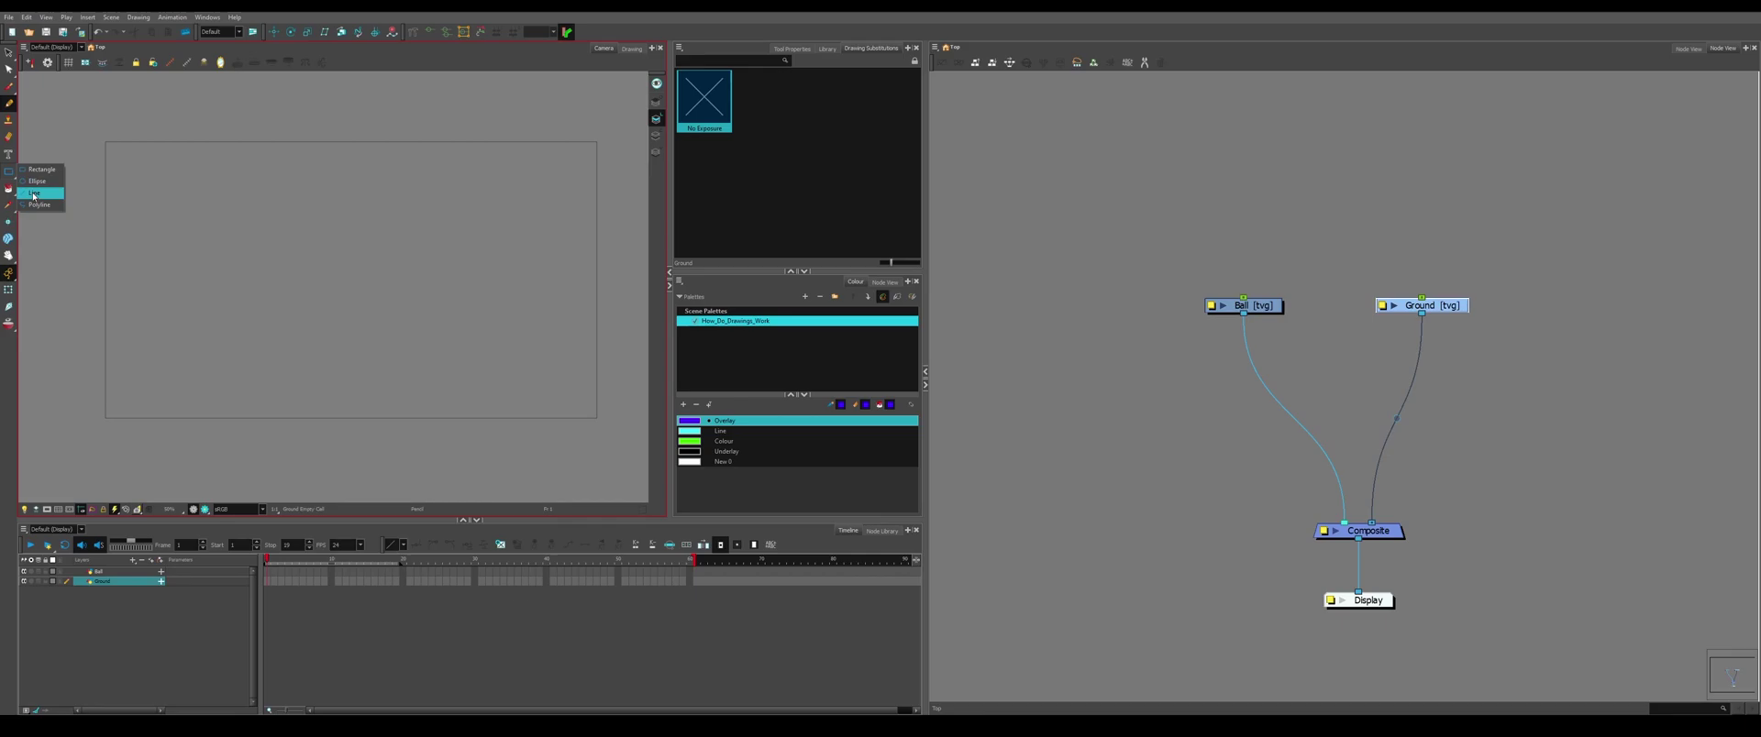
pyautogui.click(33, 192)
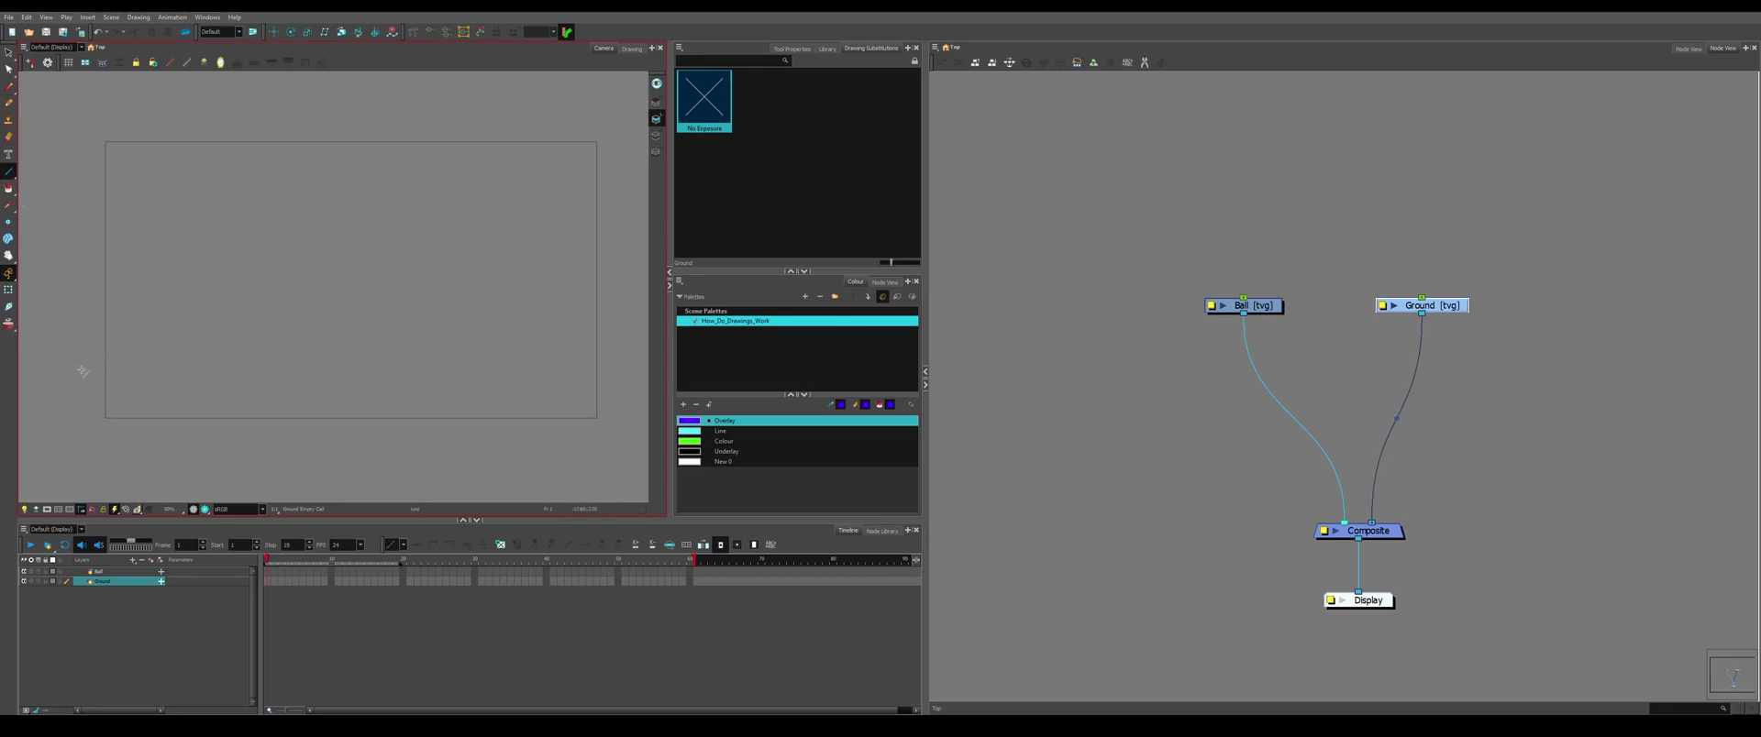
pyautogui.moveTo(83, 370); pyautogui.dragTo(627, 362)
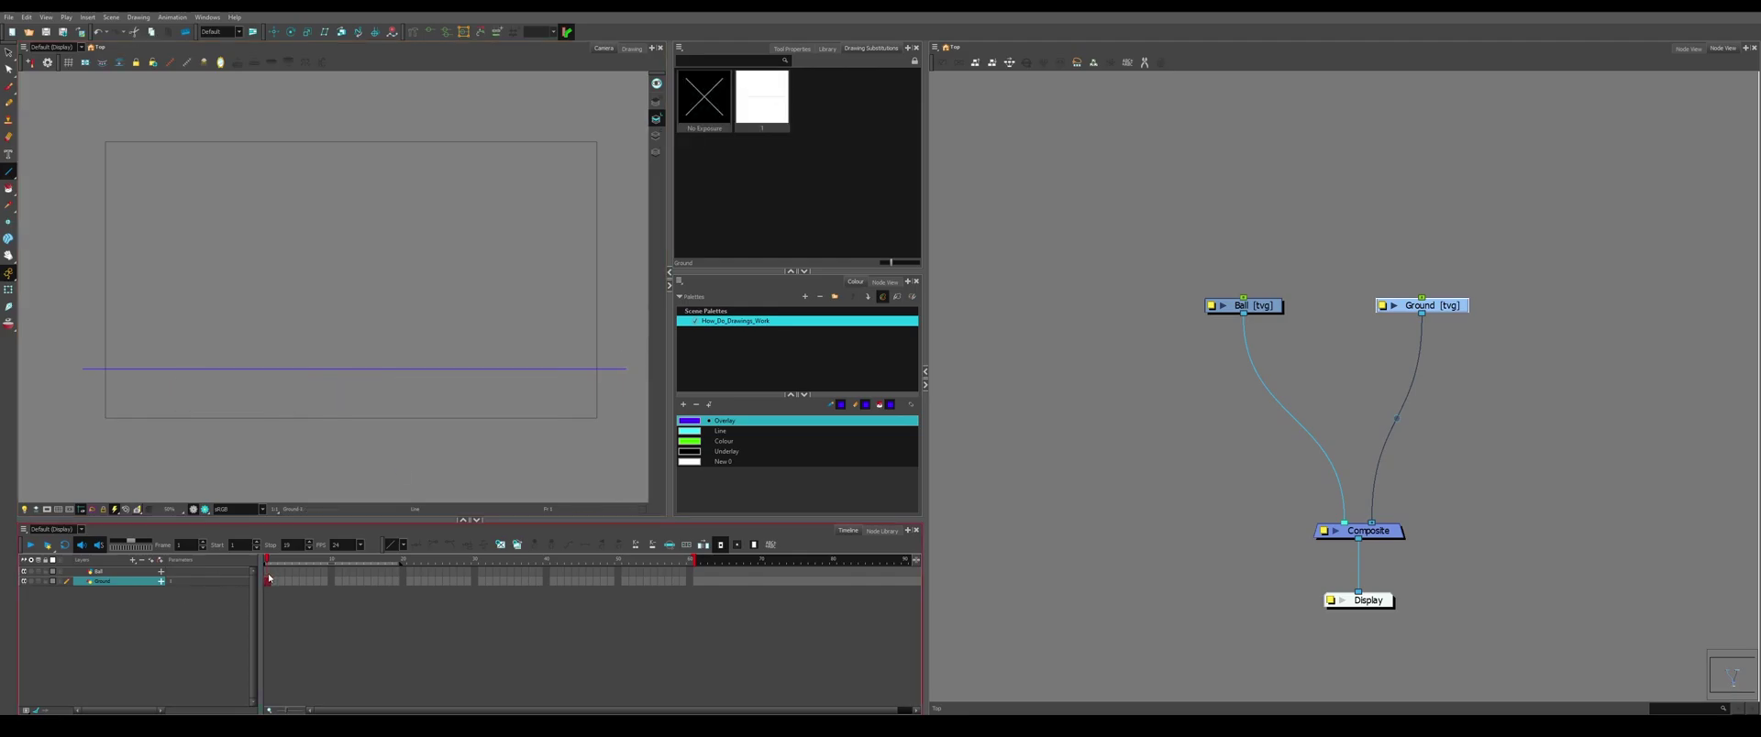
# Compare frames 1 and 2 of the Ground layer to see where its drawing is exposed.
pyautogui.click(273, 582)
pyautogui.click(269, 583)
pyautogui.click(273, 583)
pyautogui.click(268, 583)
pyautogui.click(273, 584)
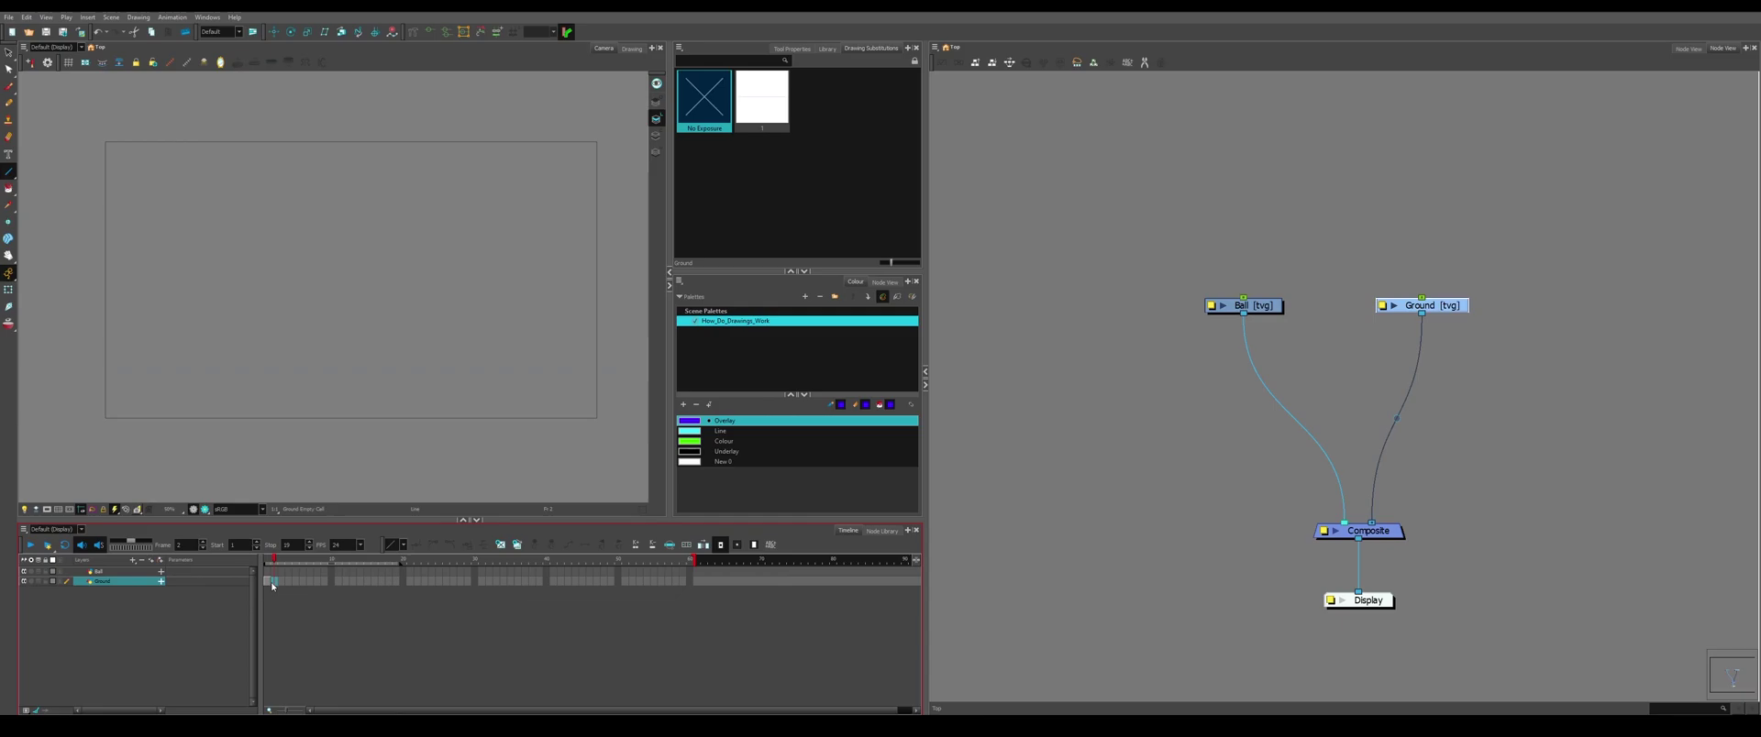
pyautogui.click(270, 581)
# Extend the Ground drawing's exposure to the scene's last frame and scrub back to frame 1.
pyautogui.click(689, 582)
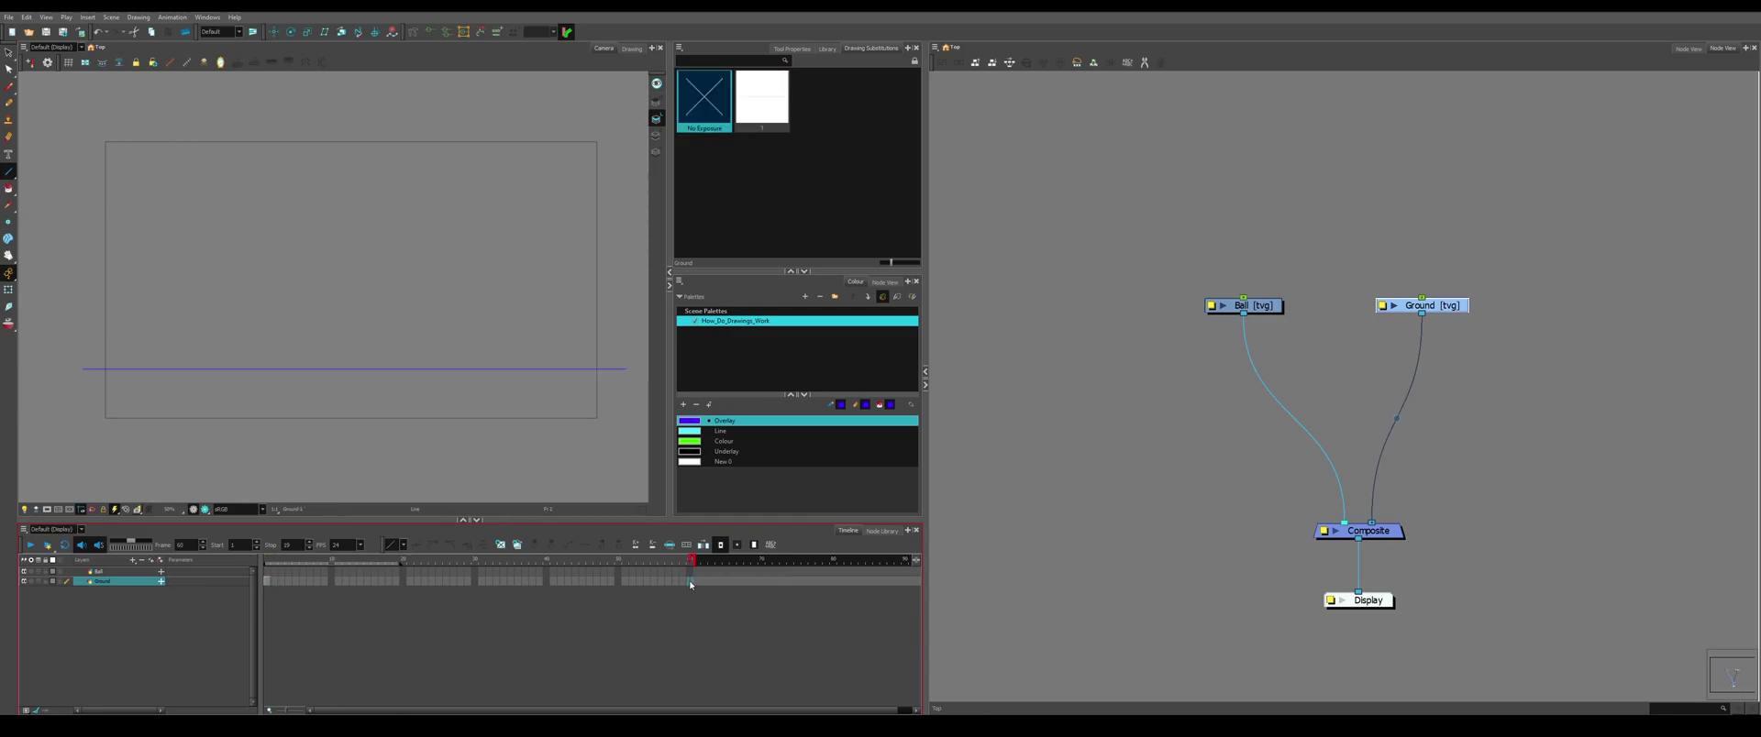
pyautogui.press('F5')
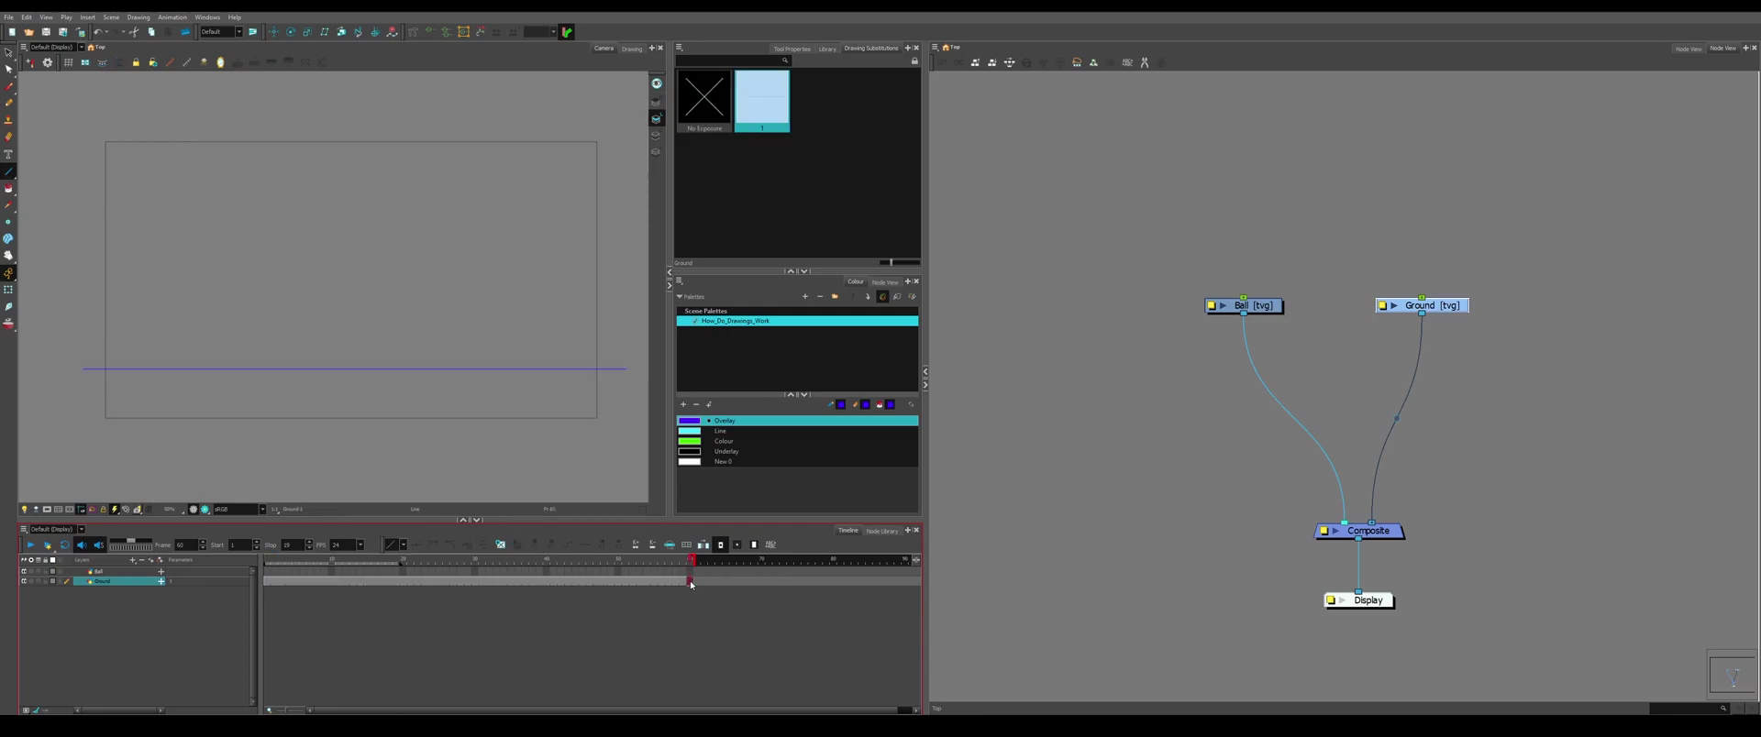
pyautogui.hotkey('ctrl', 'z')
pyautogui.rightClick(689, 583)
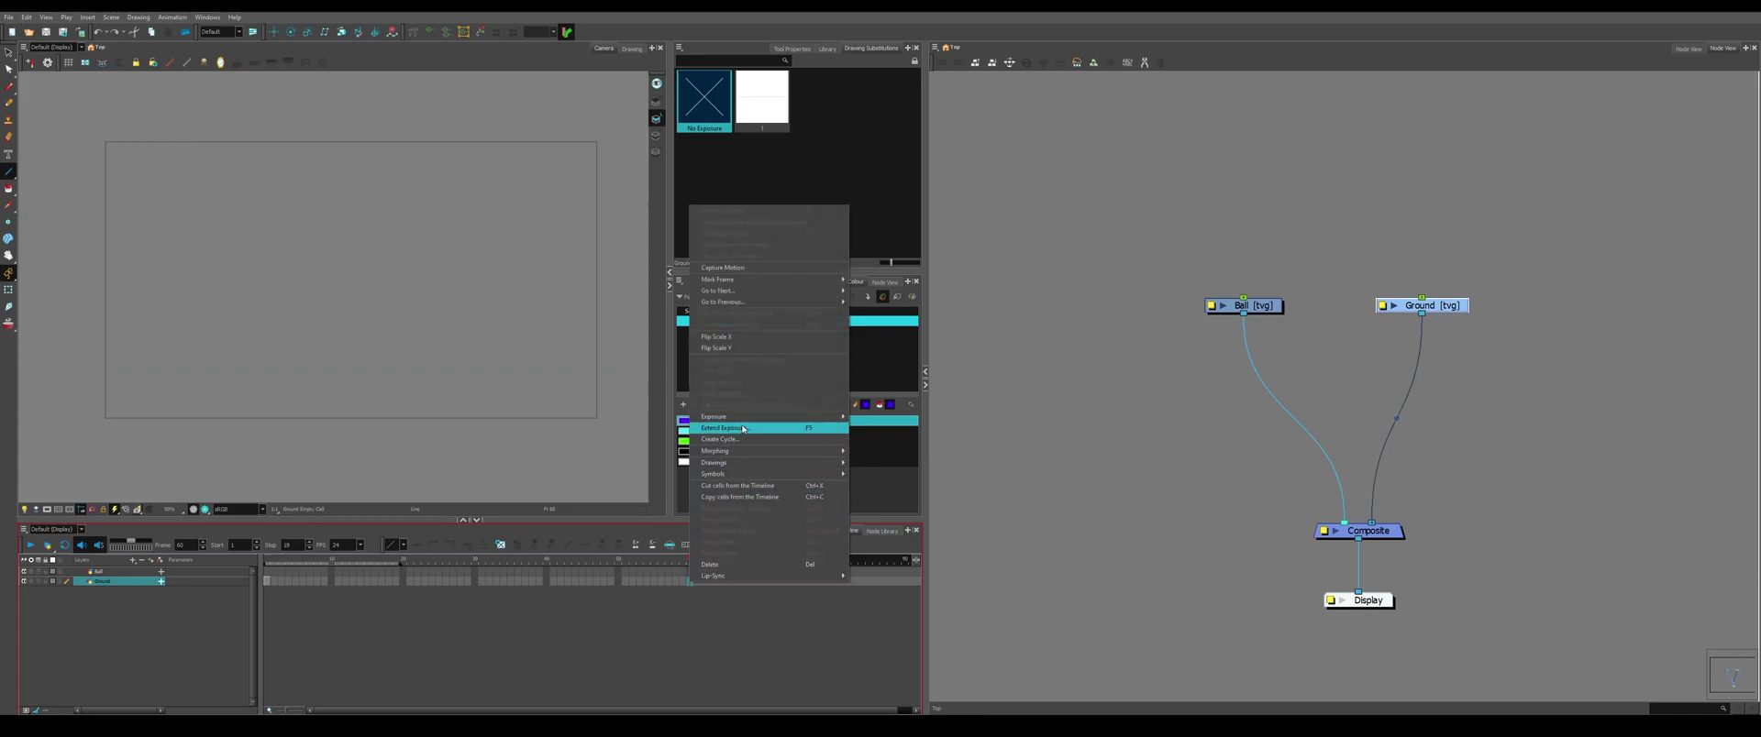
pyautogui.click(743, 429)
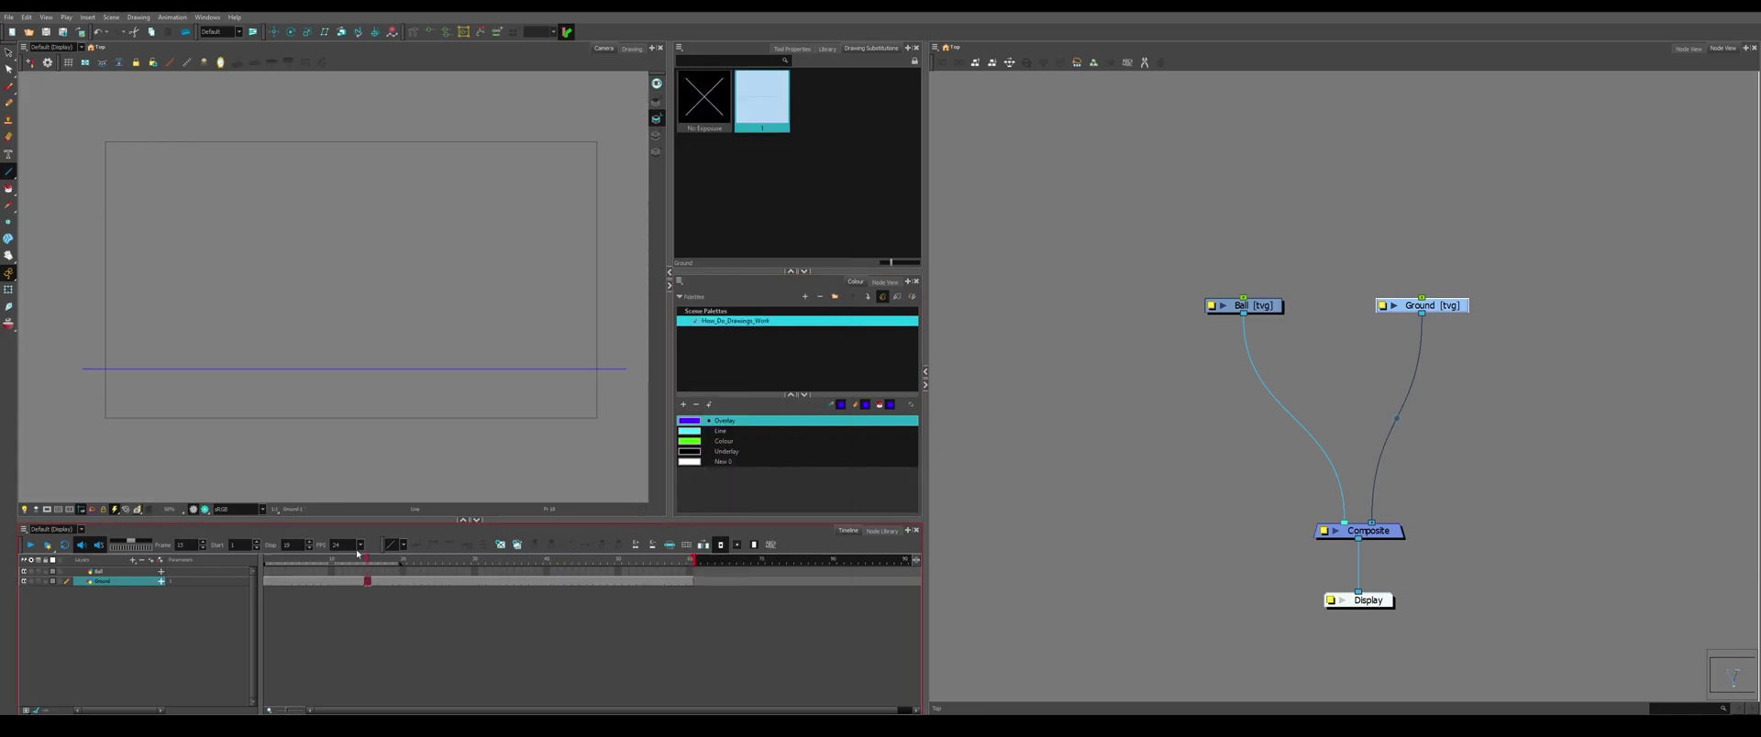
pyautogui.click(683, 556)
pyautogui.moveTo(683, 555); pyautogui.dragTo(129, 553)
# Draw a small circle with the Ellipse tool near the camera frame's upper-left corner on frame 1 of the Ball layer.
pyautogui.click(99, 571)
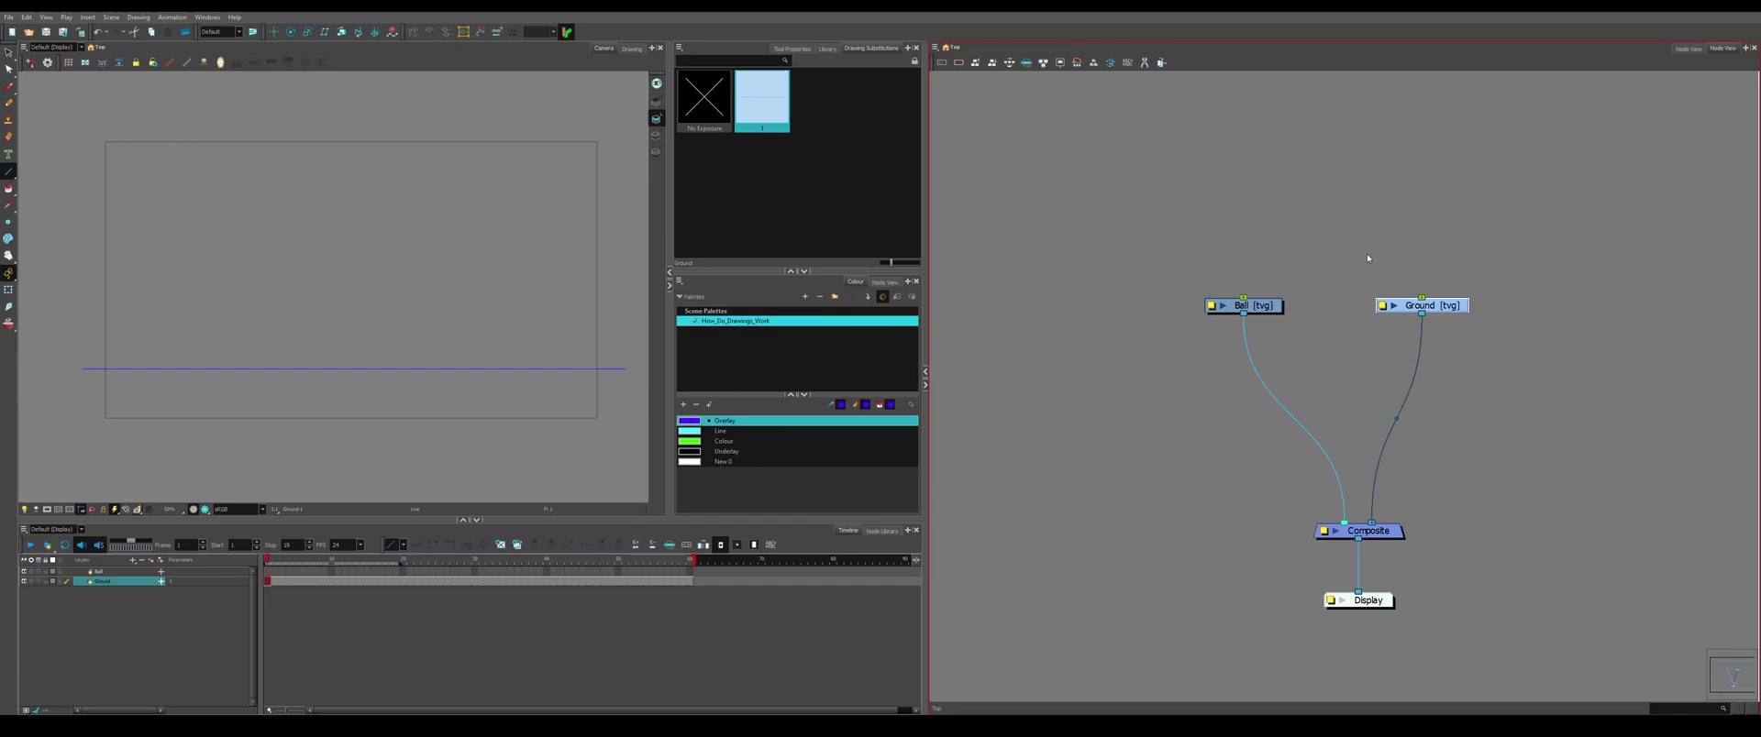
pyautogui.click(10, 174)
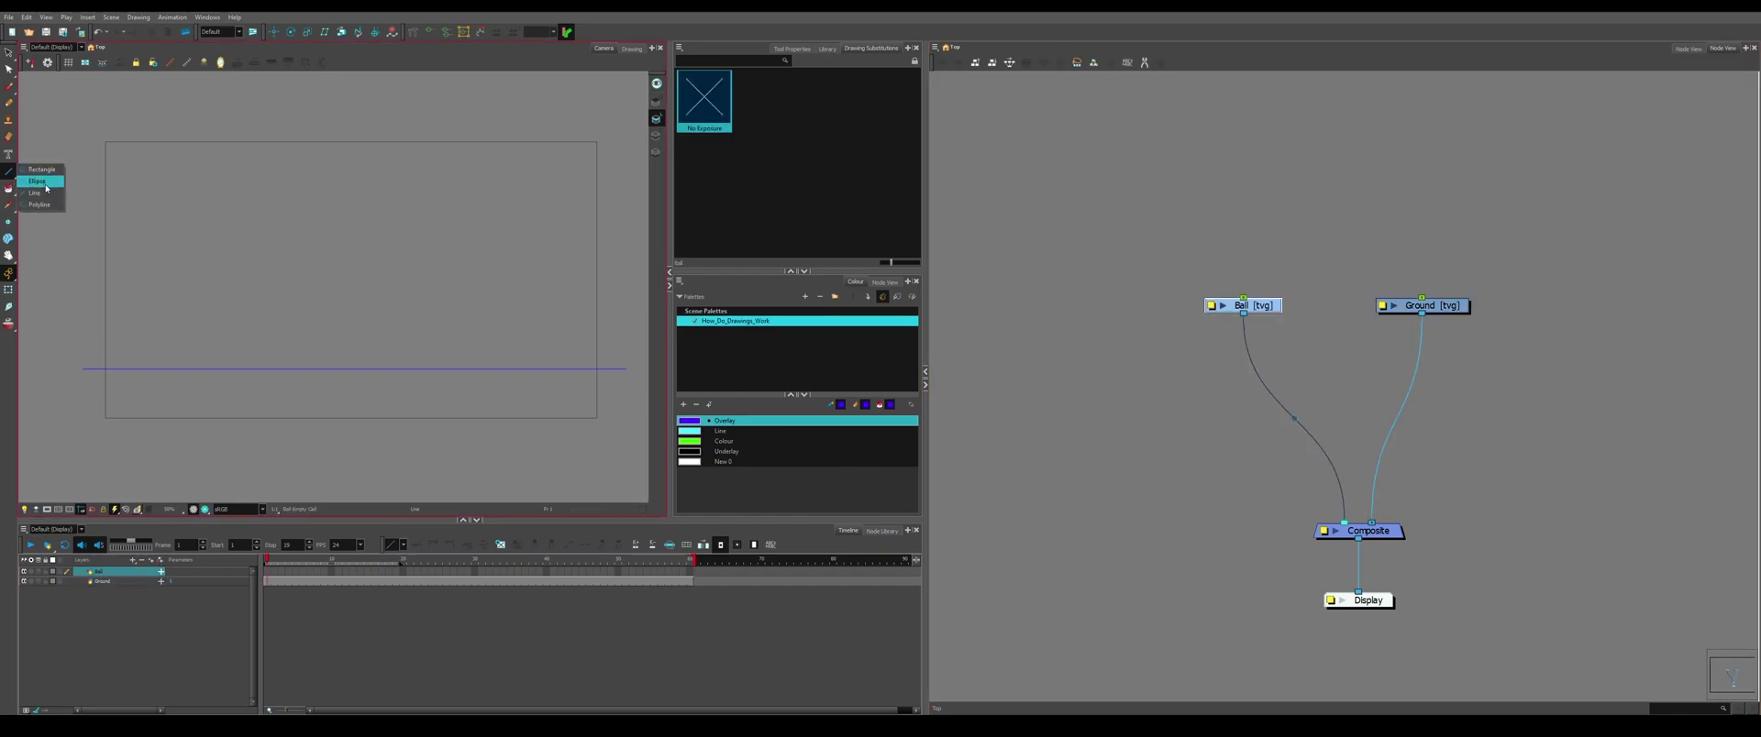
pyautogui.click(38, 181)
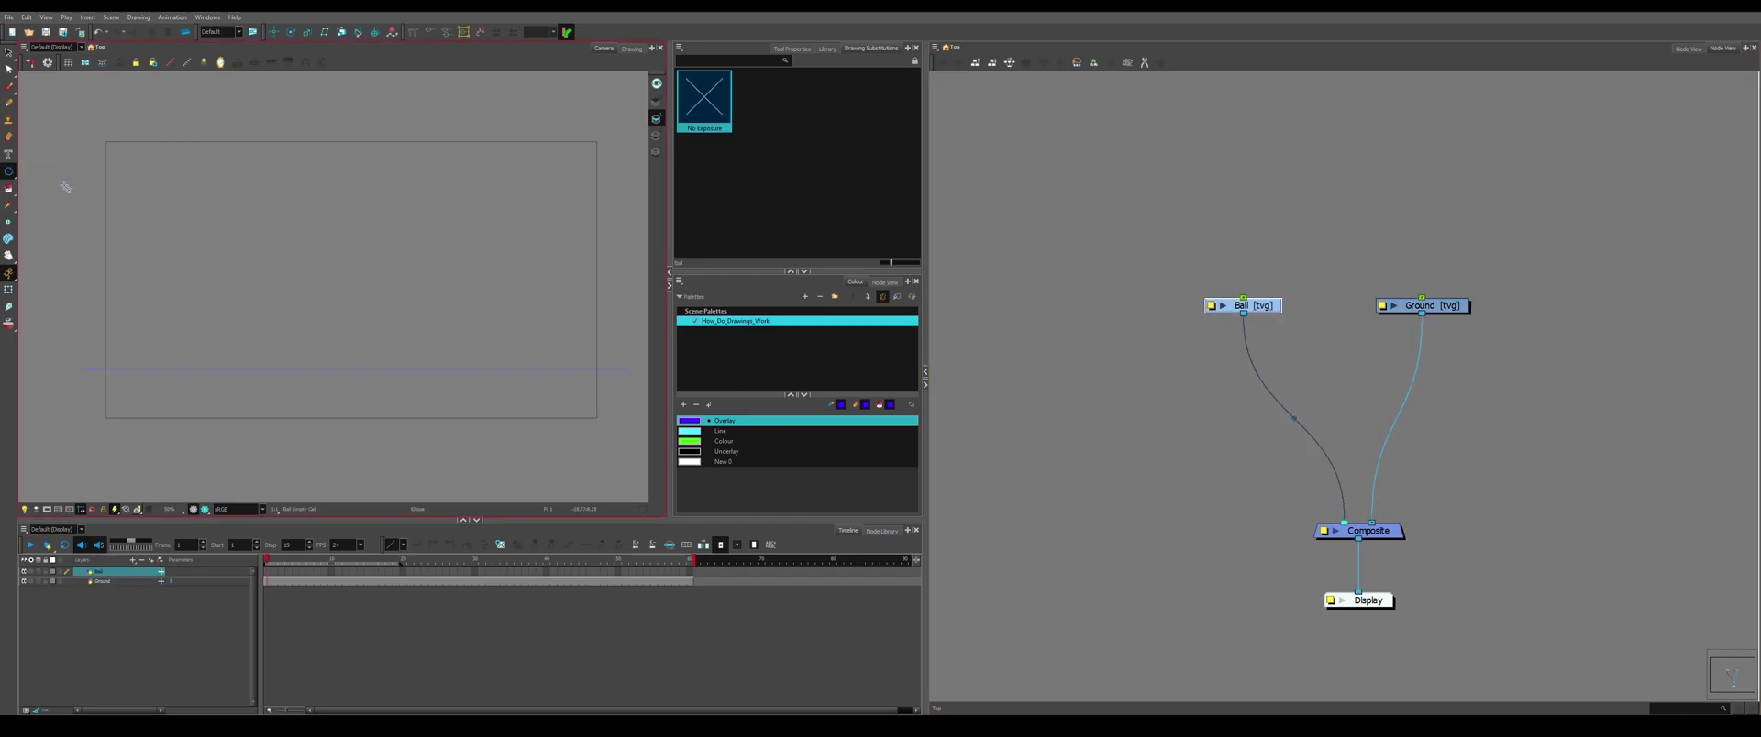
pyautogui.scroll(2, 90, 244)
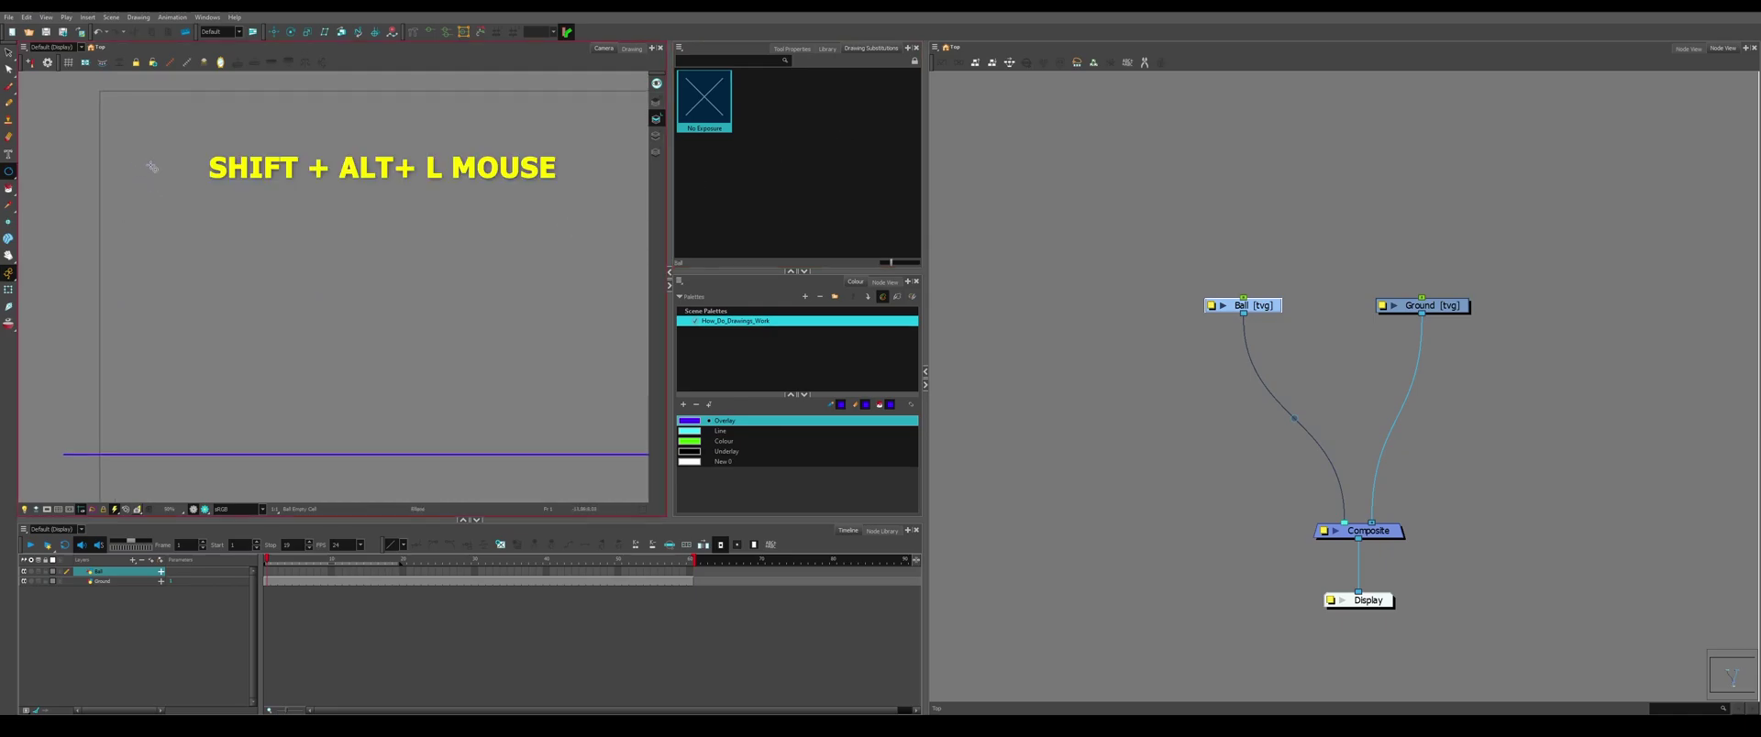
pyautogui.moveTo(151, 167); pyautogui.dragTo(182, 174)
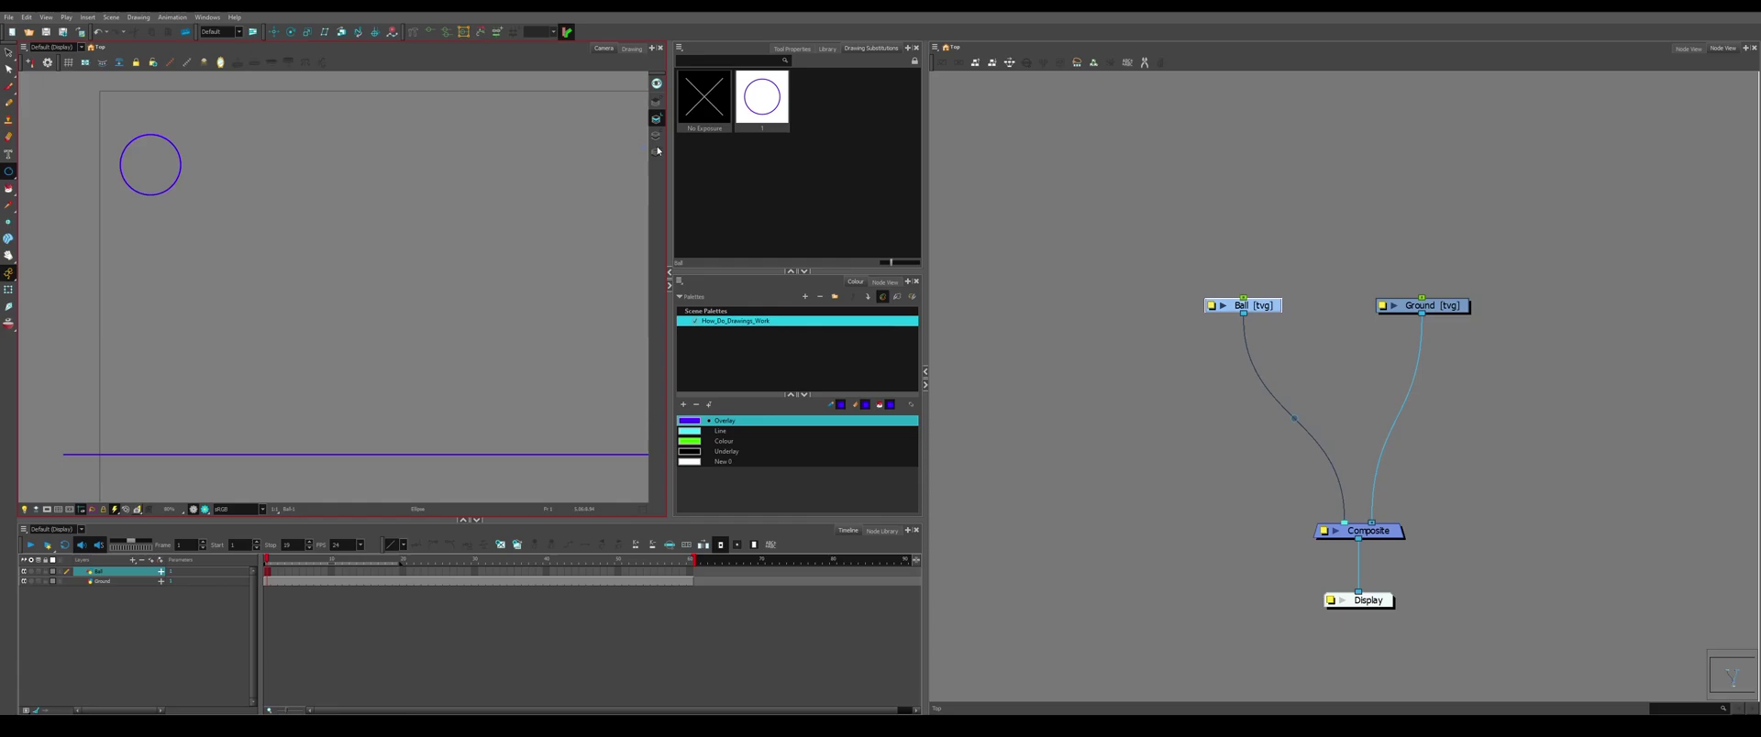
# Select the circle for copying and expose its drawing on frame 2 of the Ball layer.
pyautogui.click(763, 117)
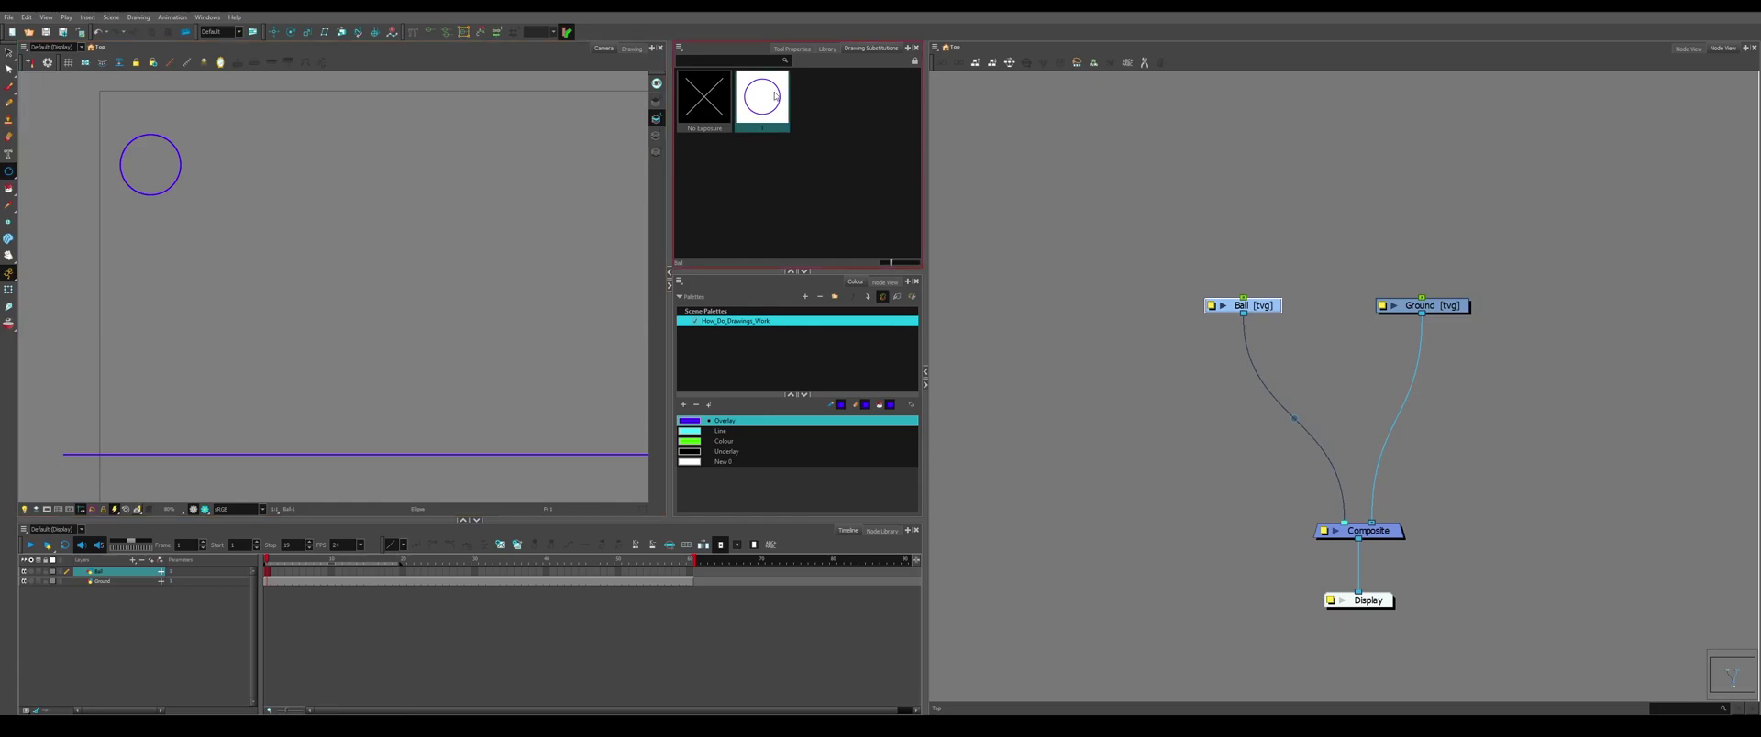
pyautogui.click(10, 55)
pyautogui.moveTo(468, 229)
pyautogui.mouseDown()
pyautogui.moveTo(39, 98)
pyautogui.moveTo(275, 96)
pyautogui.mouseUp()
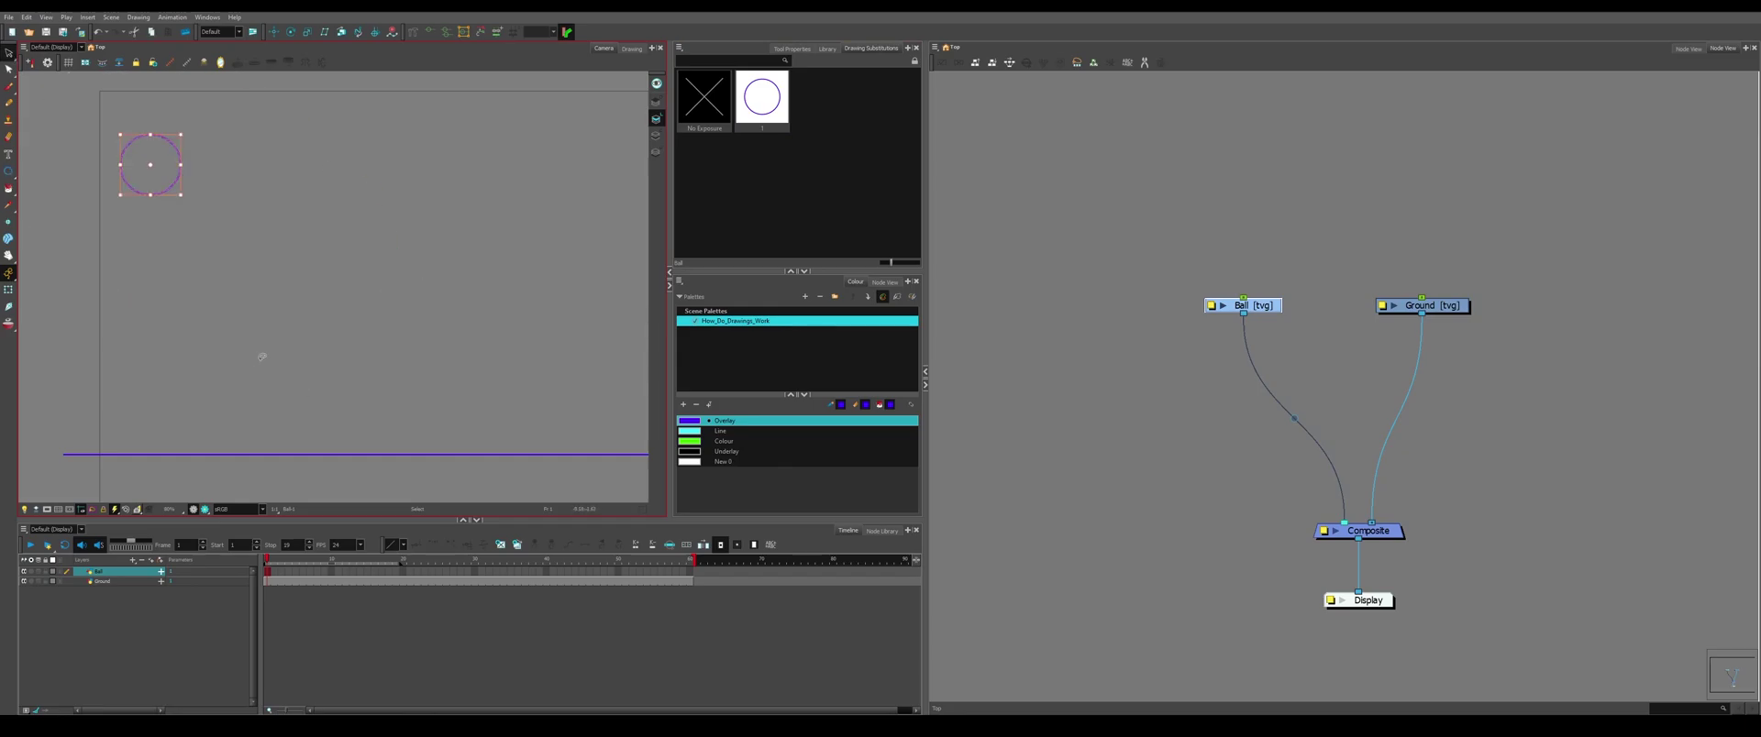
pyautogui.press('.')
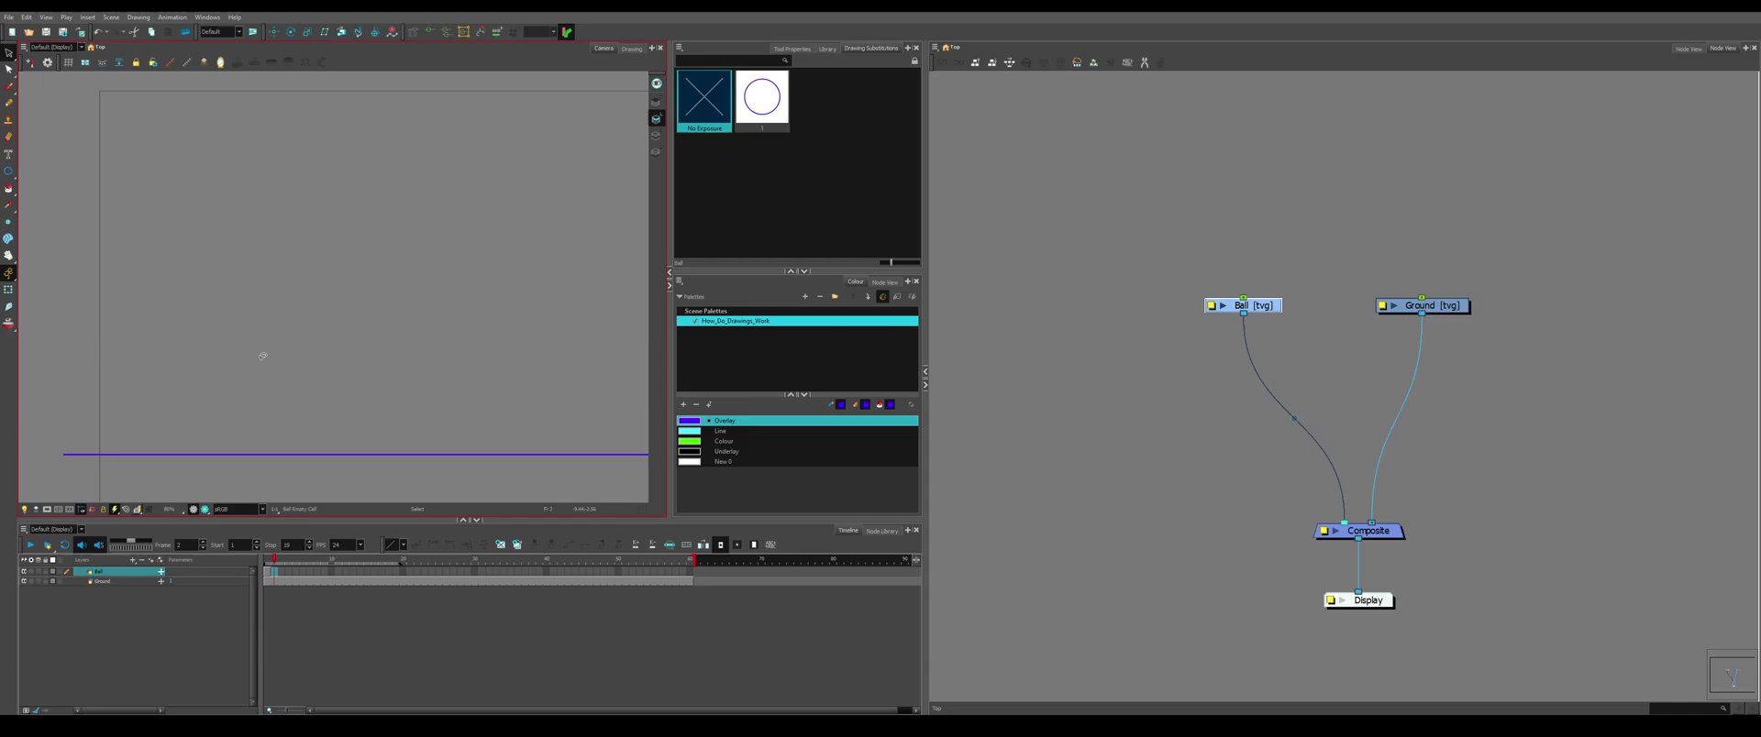
pyautogui.click(761, 99)
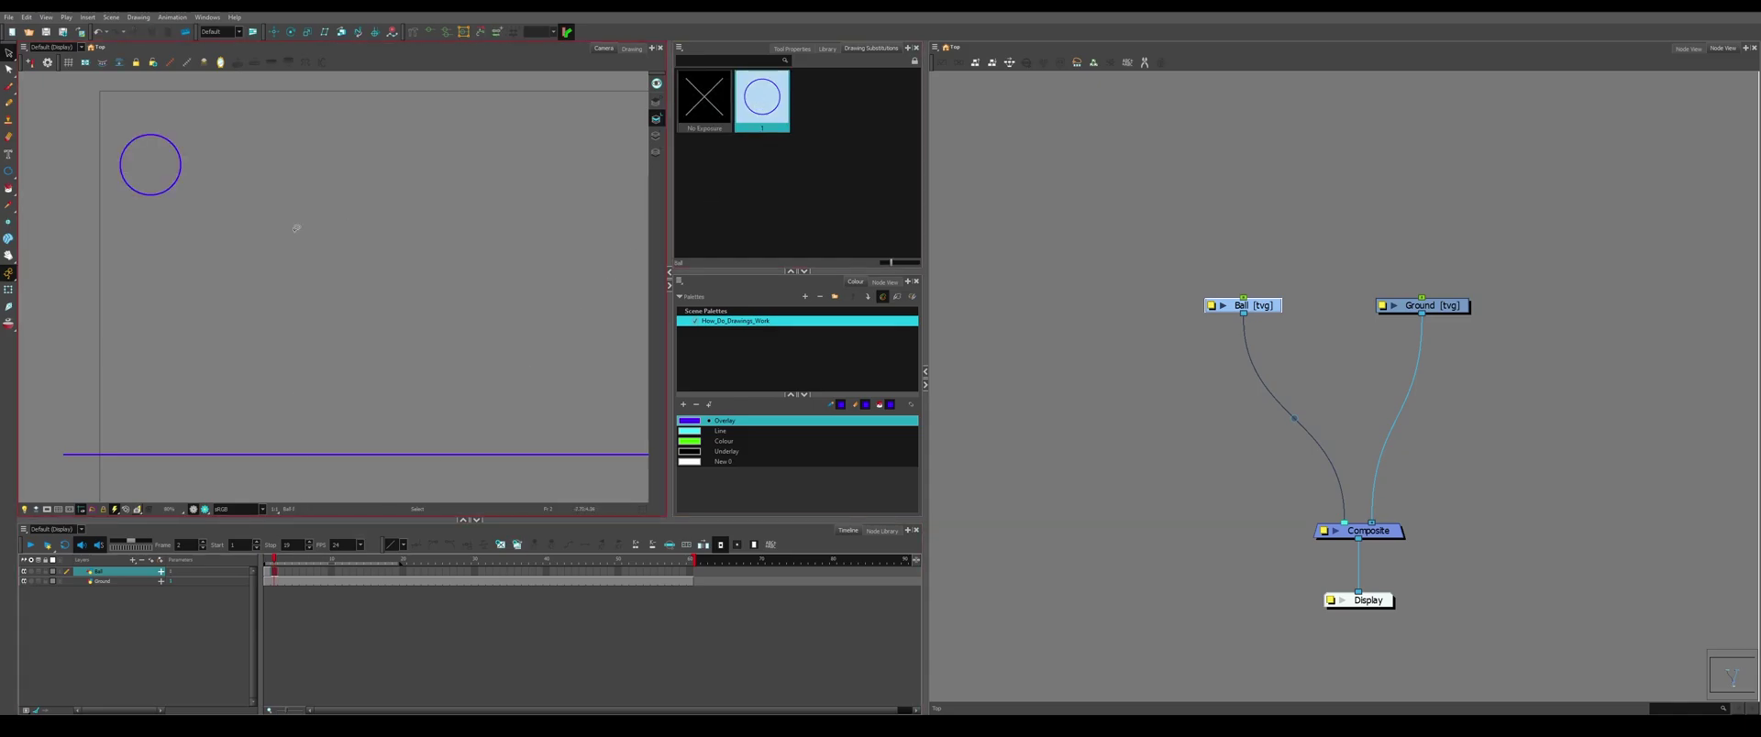
# Enable onion skin for the Ball layer, paste the circle on frame 3 and shift it slightly down and to the right.
pyautogui.press('.')
pyautogui.press(',')
pyautogui.press('.')
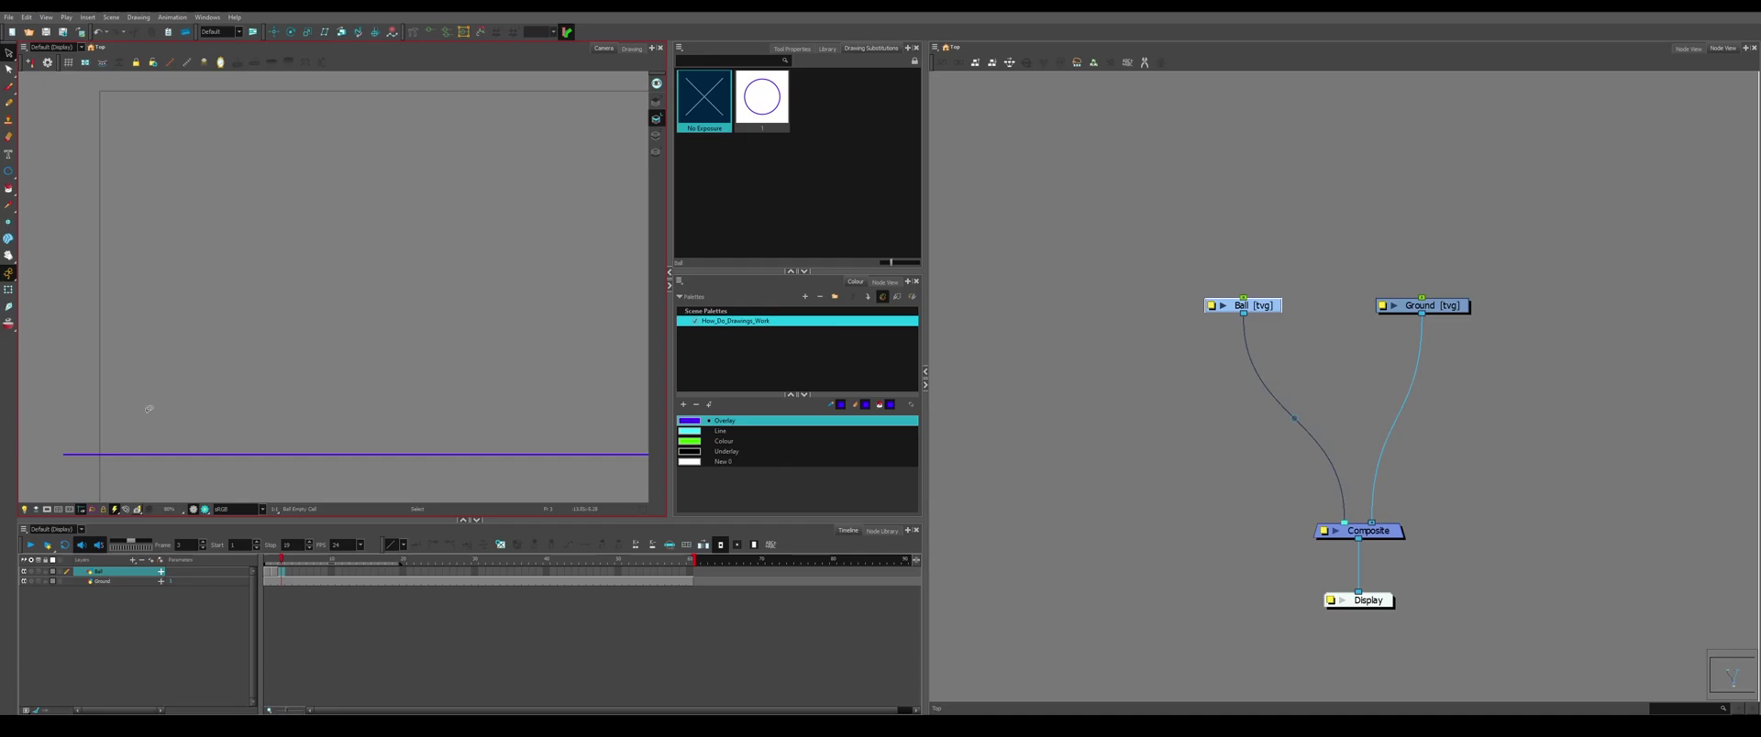
pyautogui.click(41, 571)
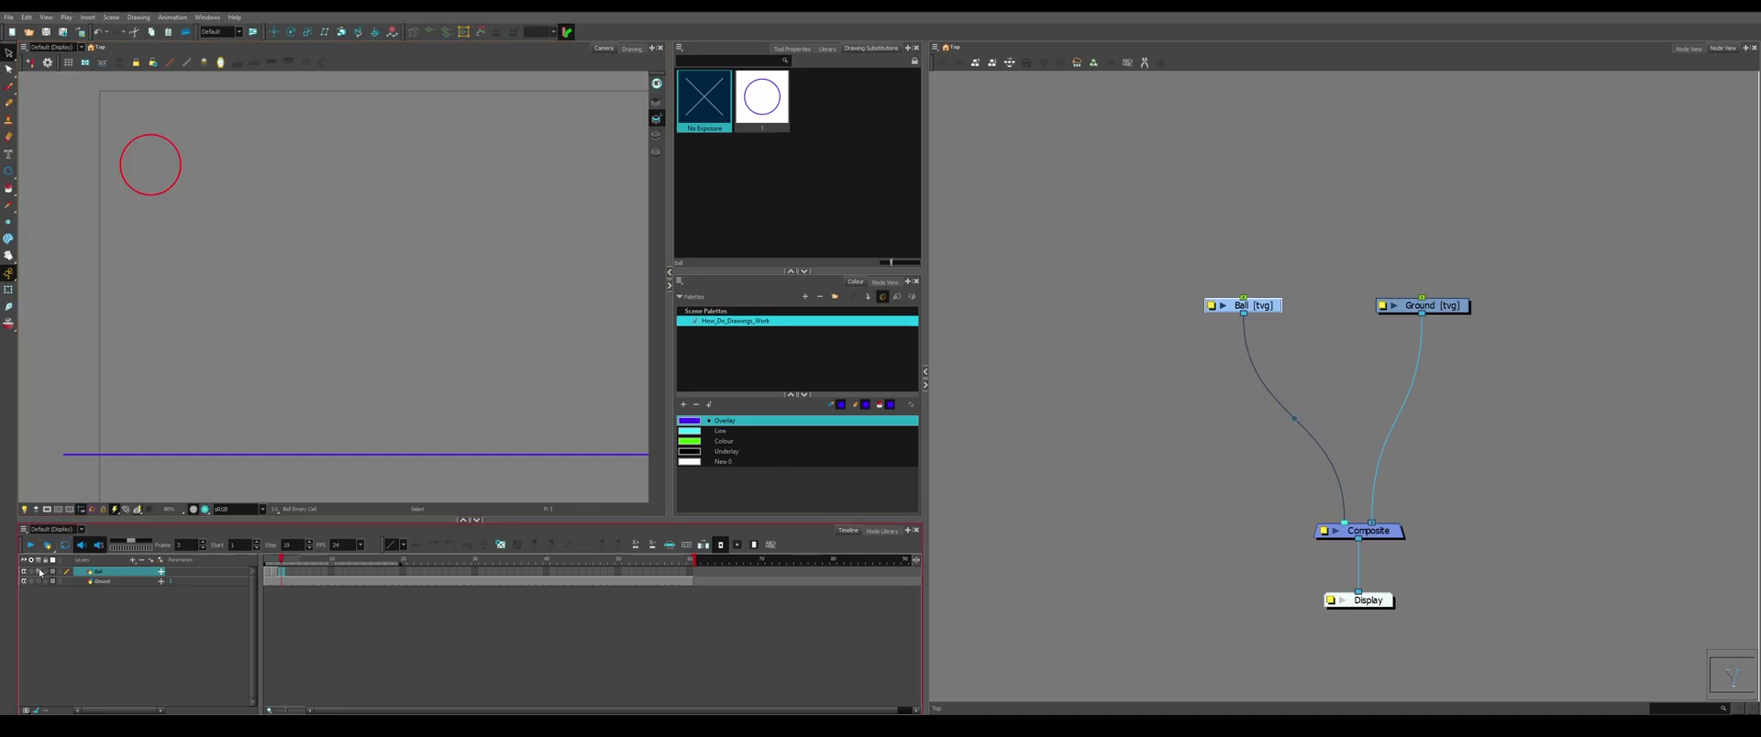
pyautogui.hotkey('ctrl', 'v')
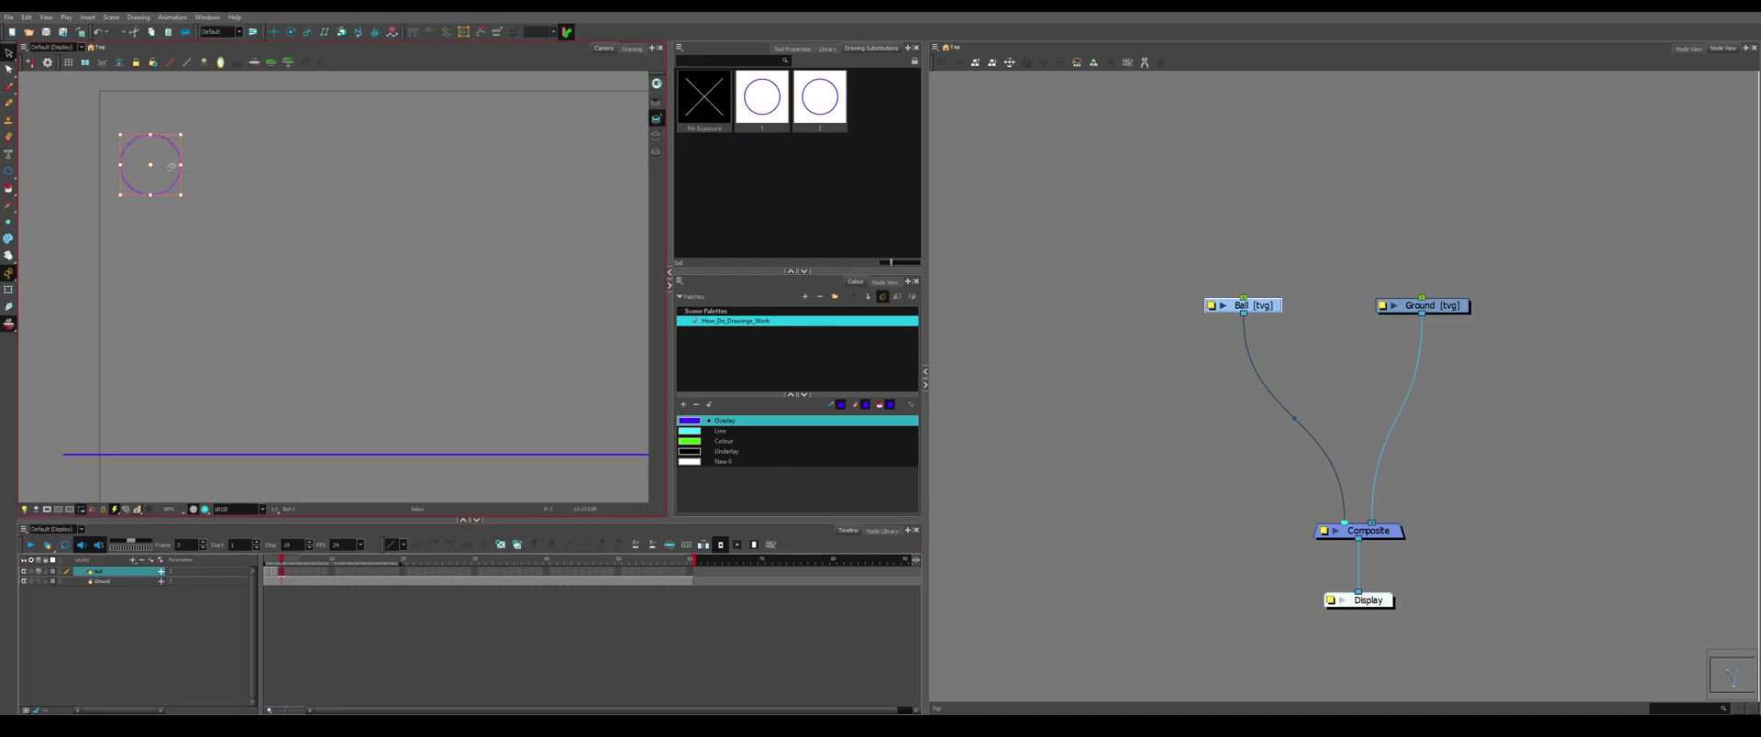
pyautogui.moveTo(159, 171); pyautogui.dragTo(162, 171)
# Hold drawing 2 on frame 4, then paste the circle on frame 5 and move it farther down and to the right.
pyautogui.press('.')
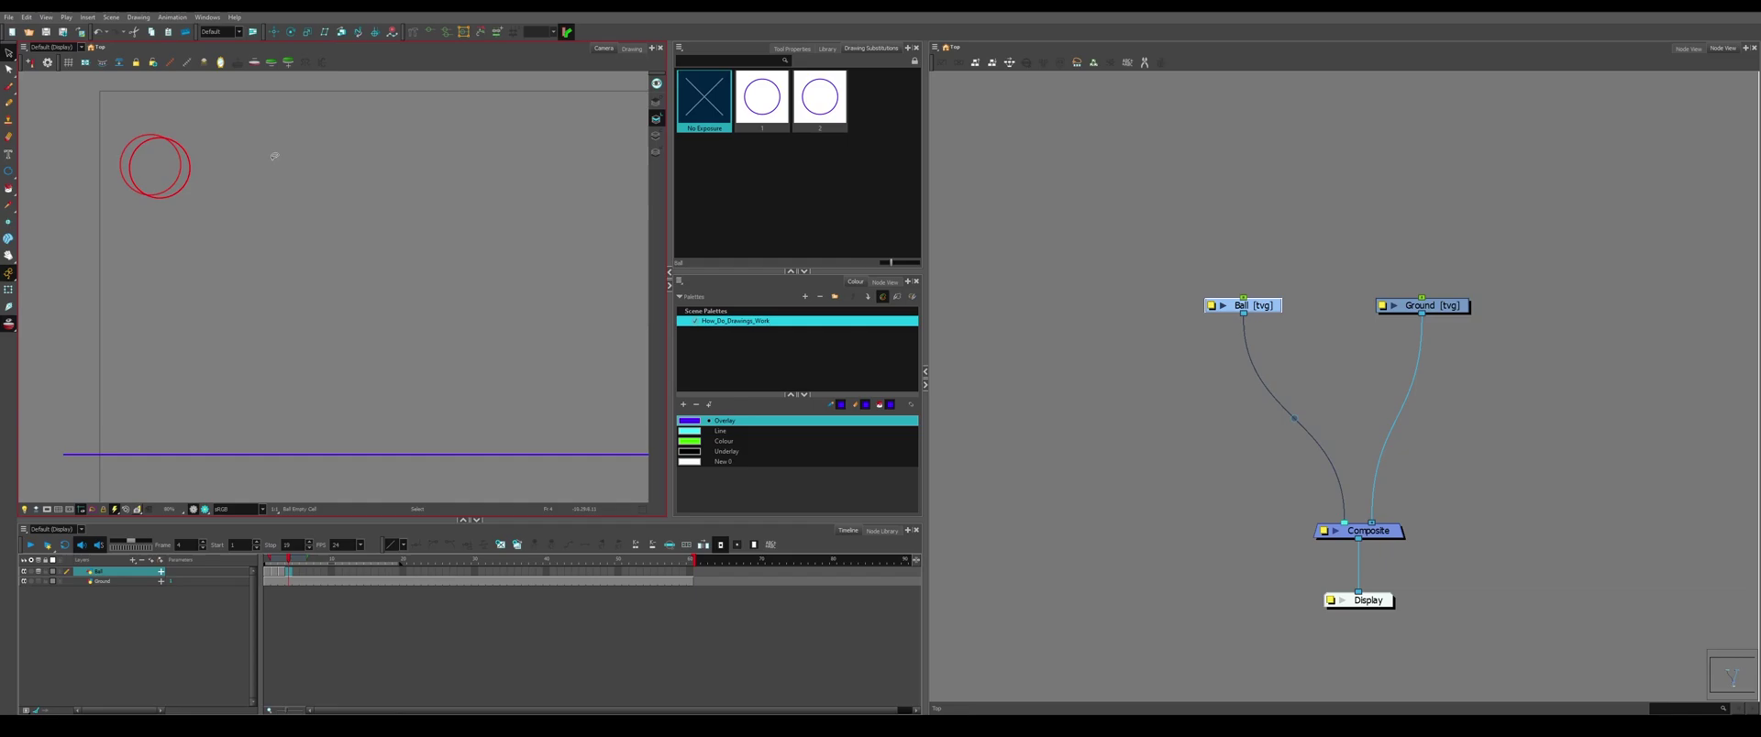
pyautogui.click(819, 106)
pyautogui.press('.')
pyautogui.hotkey('ctrl', 'v')
pyautogui.moveTo(180, 166); pyautogui.dragTo(213, 204)
# Paste the circle on frame 7, move it lower along the fall and deform it into a tall tilted ellipse.
pyautogui.press('.')
pyautogui.press('.')
pyautogui.hotkey('ctrl', 'v')
pyautogui.moveTo(191, 233)
pyautogui.mouseDown()
pyautogui.moveTo(213, 230)
pyautogui.moveTo(254, 302)
pyautogui.mouseUp()
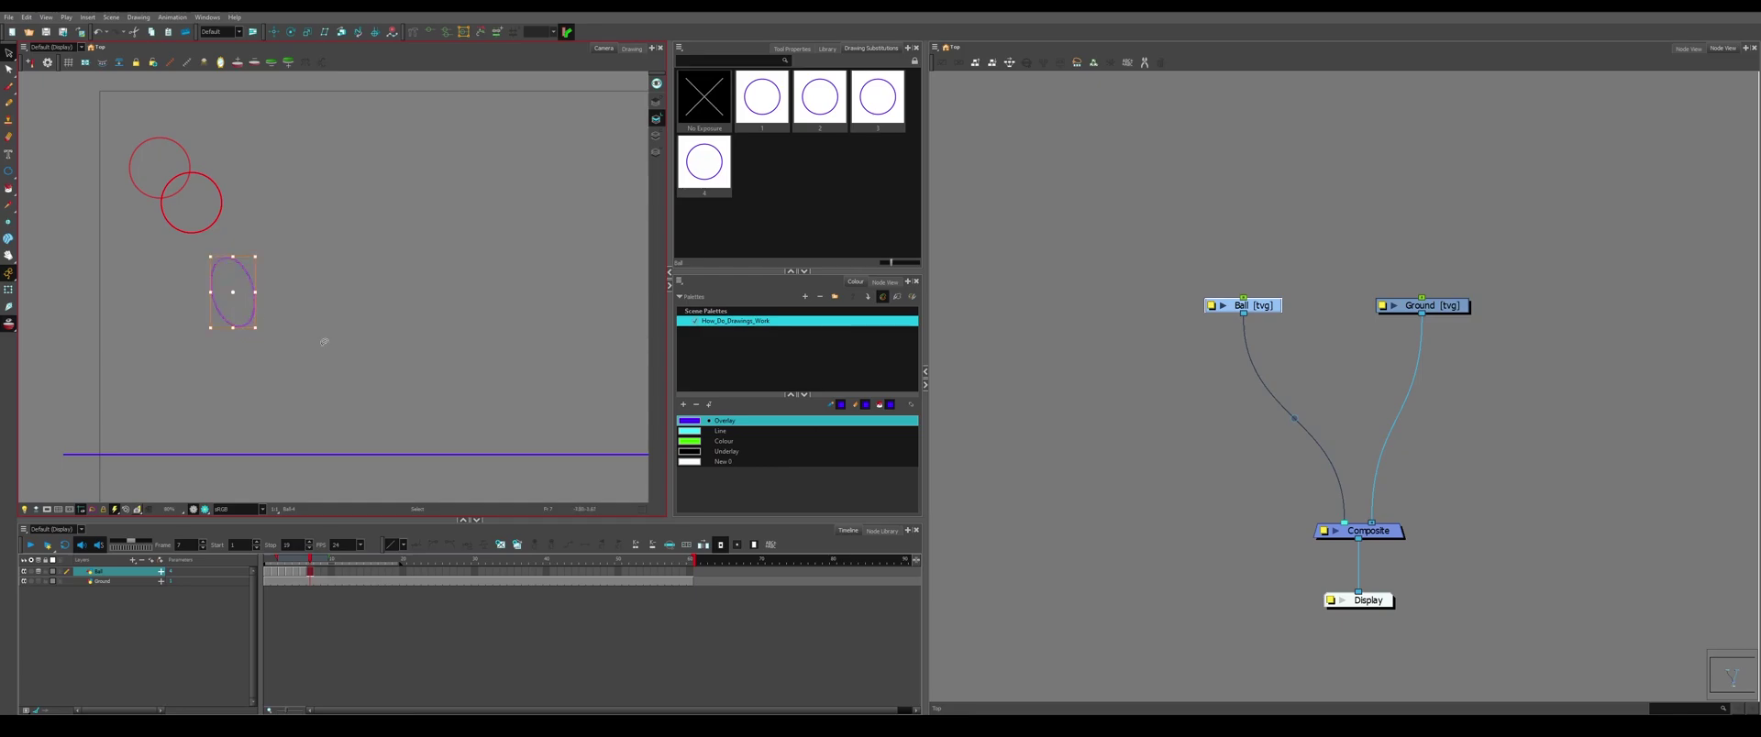
# Hold the stretched ball on frame 8, then place a circle on frame 9 squashed into a wide ellipse just above the ground line.
pyautogui.press('.')
pyautogui.click(705, 163)
pyautogui.press('.')
pyautogui.click(762, 97)
pyautogui.hotkey('ctrl', 'a')
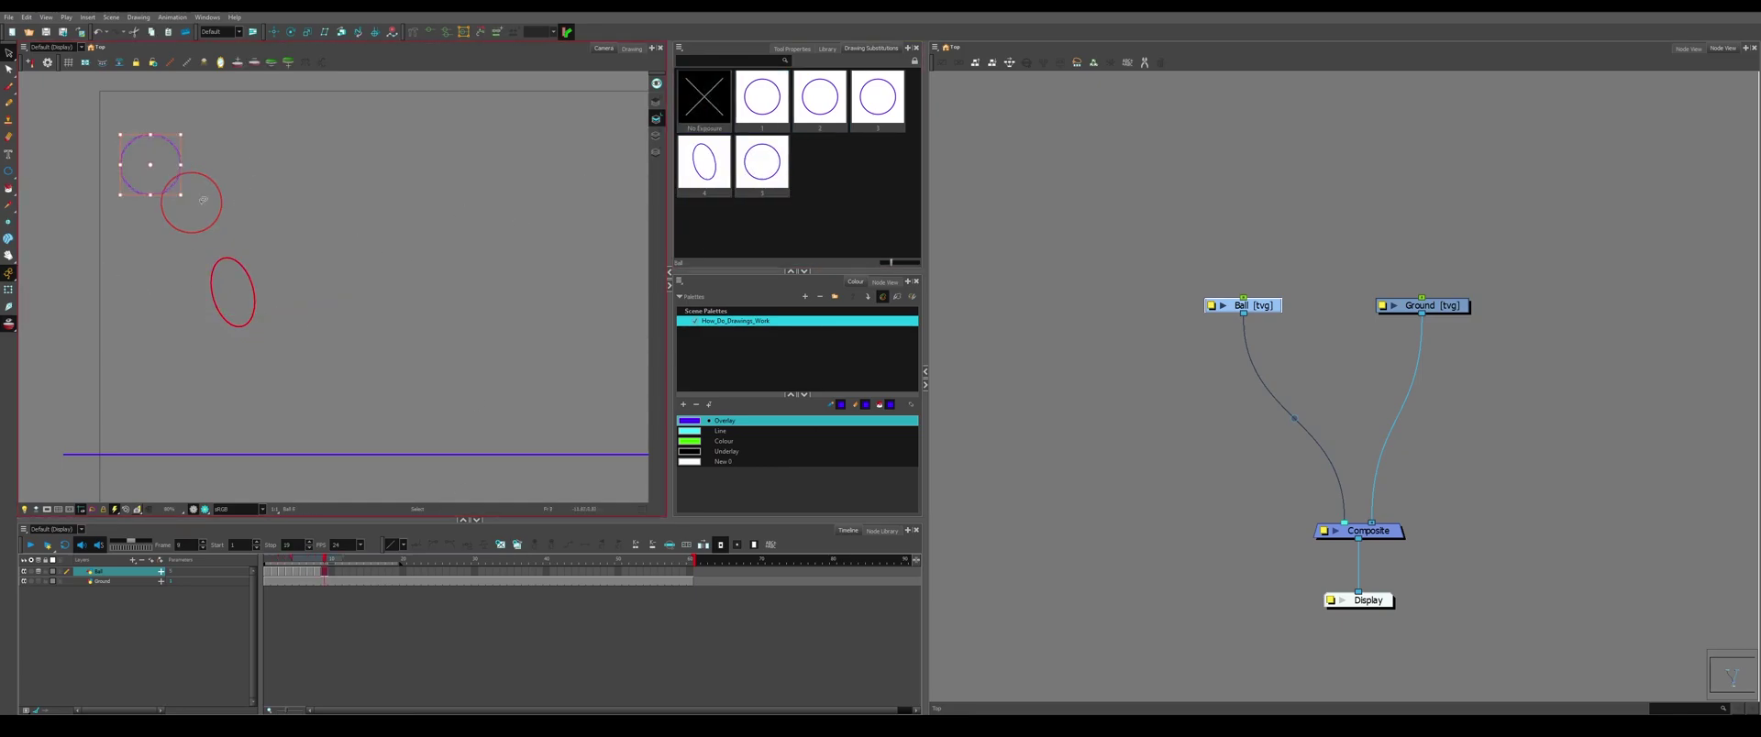
pyautogui.moveTo(180, 168)
pyautogui.mouseDown()
pyautogui.moveTo(288, 391)
pyautogui.moveTo(258, 367)
pyautogui.moveTo(295, 391)
pyautogui.mouseUp()
# Extend the onion skin range back over all earlier Ball drawings and lasso-select the squashed ball on frame 9.
pyautogui.click(10, 54)
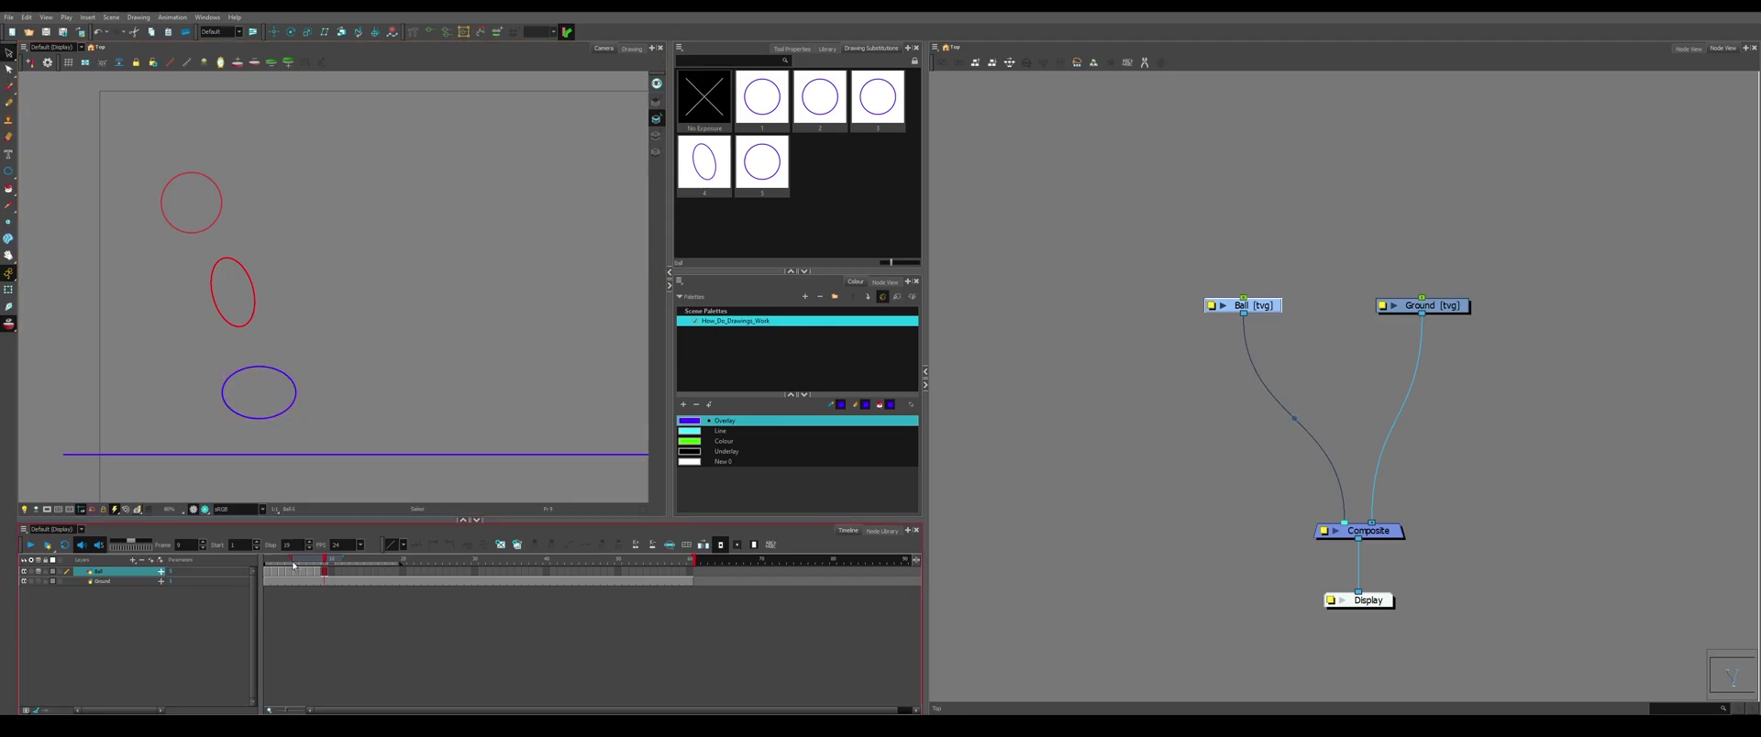
pyautogui.moveTo(293, 561); pyautogui.dragTo(206, 563)
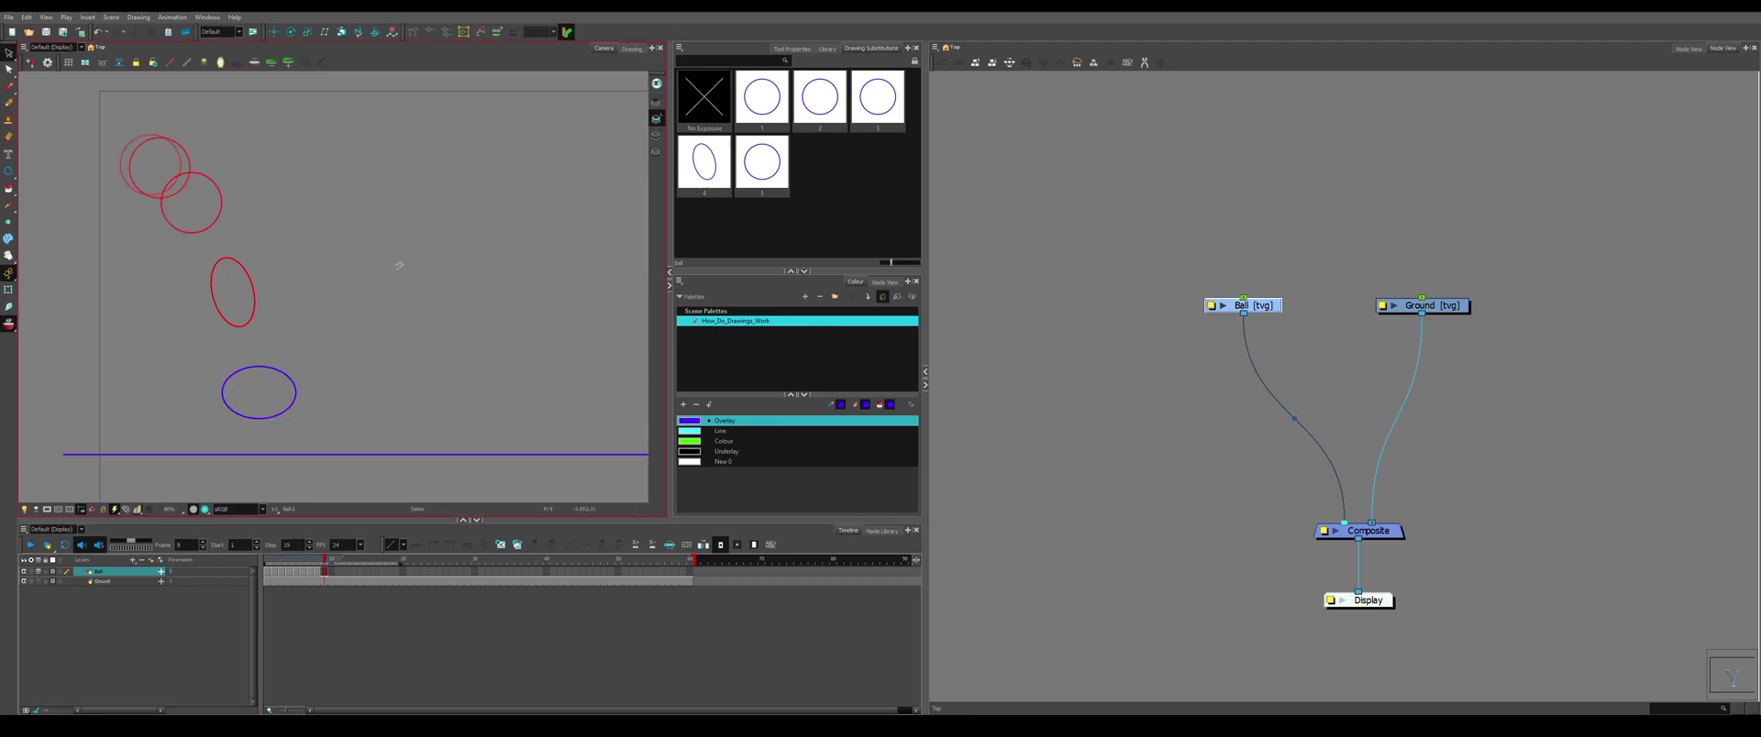
pyautogui.moveTo(417, 409); pyautogui.dragTo(427, 313)
pyautogui.scroll(-2, 321, 287)
pyautogui.scroll(2, 323, 297)
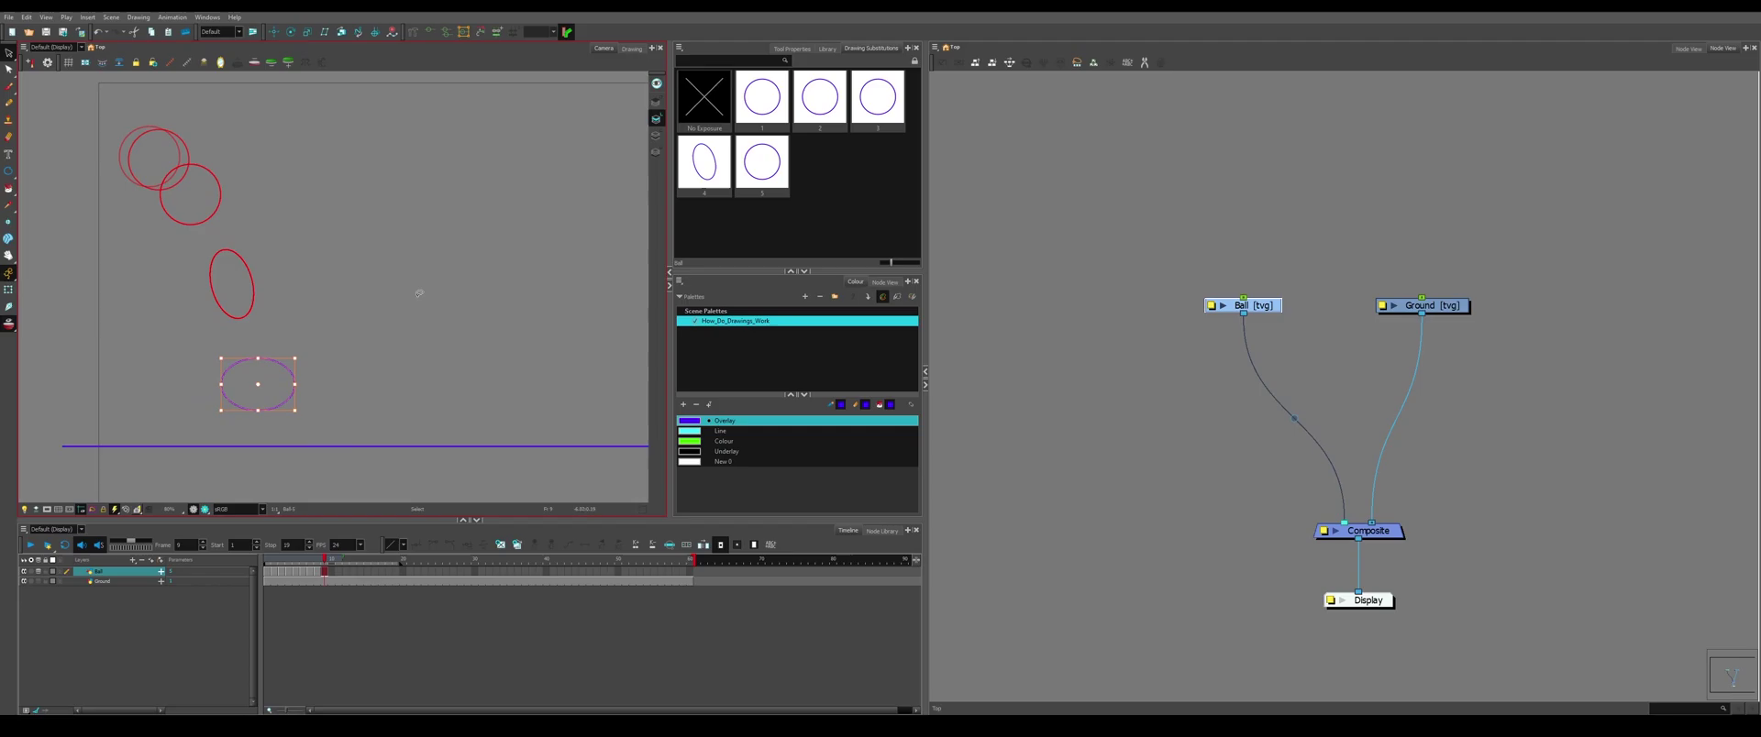
# Lasso-select the line on the Ground layer, then switch back to the Ball layer.
pyautogui.click(1430, 306)
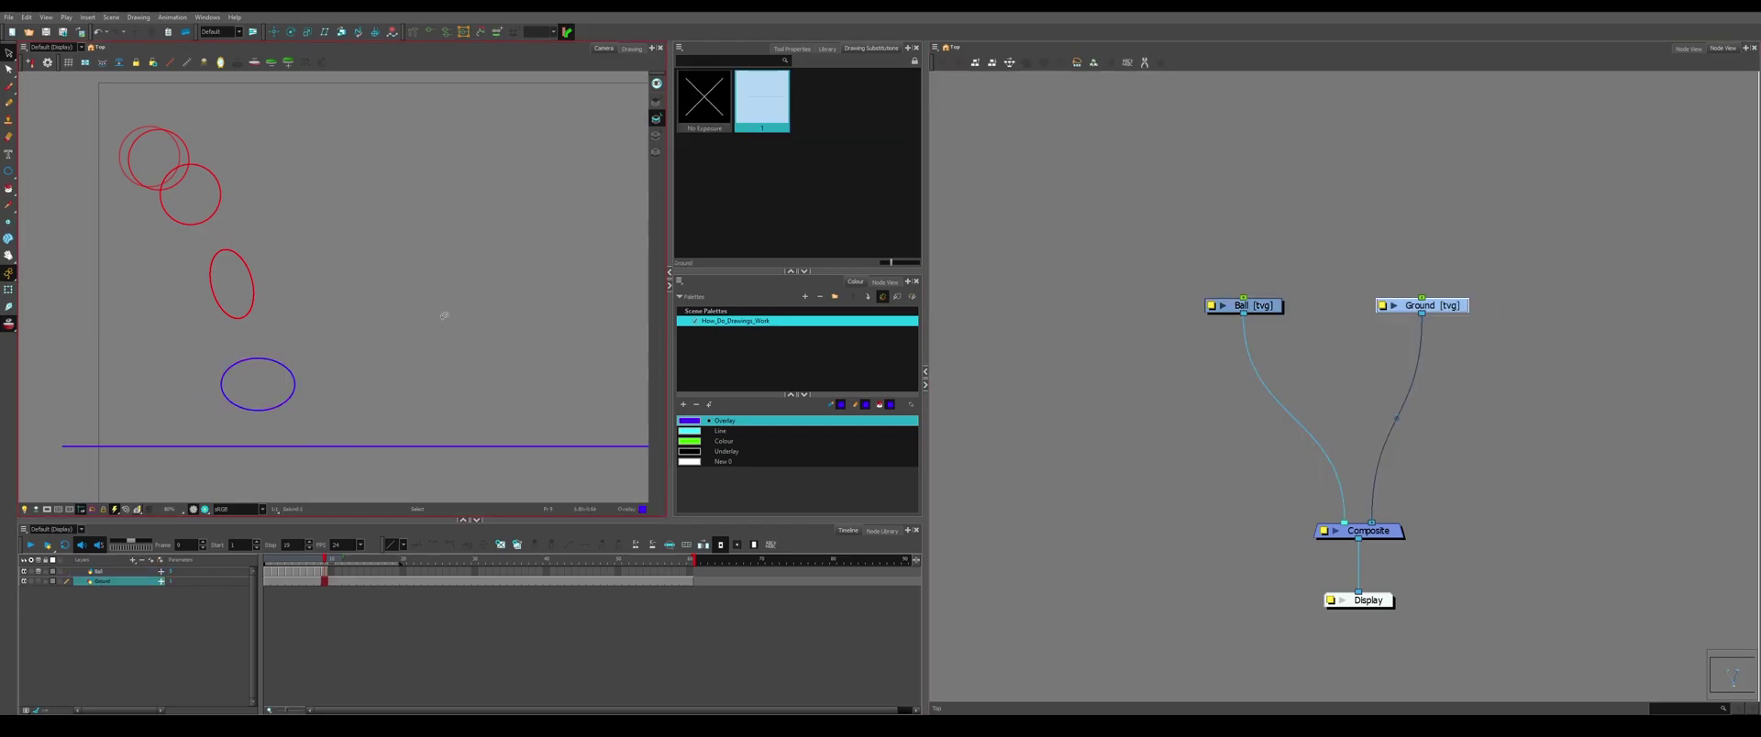
pyautogui.moveTo(444, 316); pyautogui.dragTo(396, 432)
pyautogui.hotkey('ctrl', 'z')
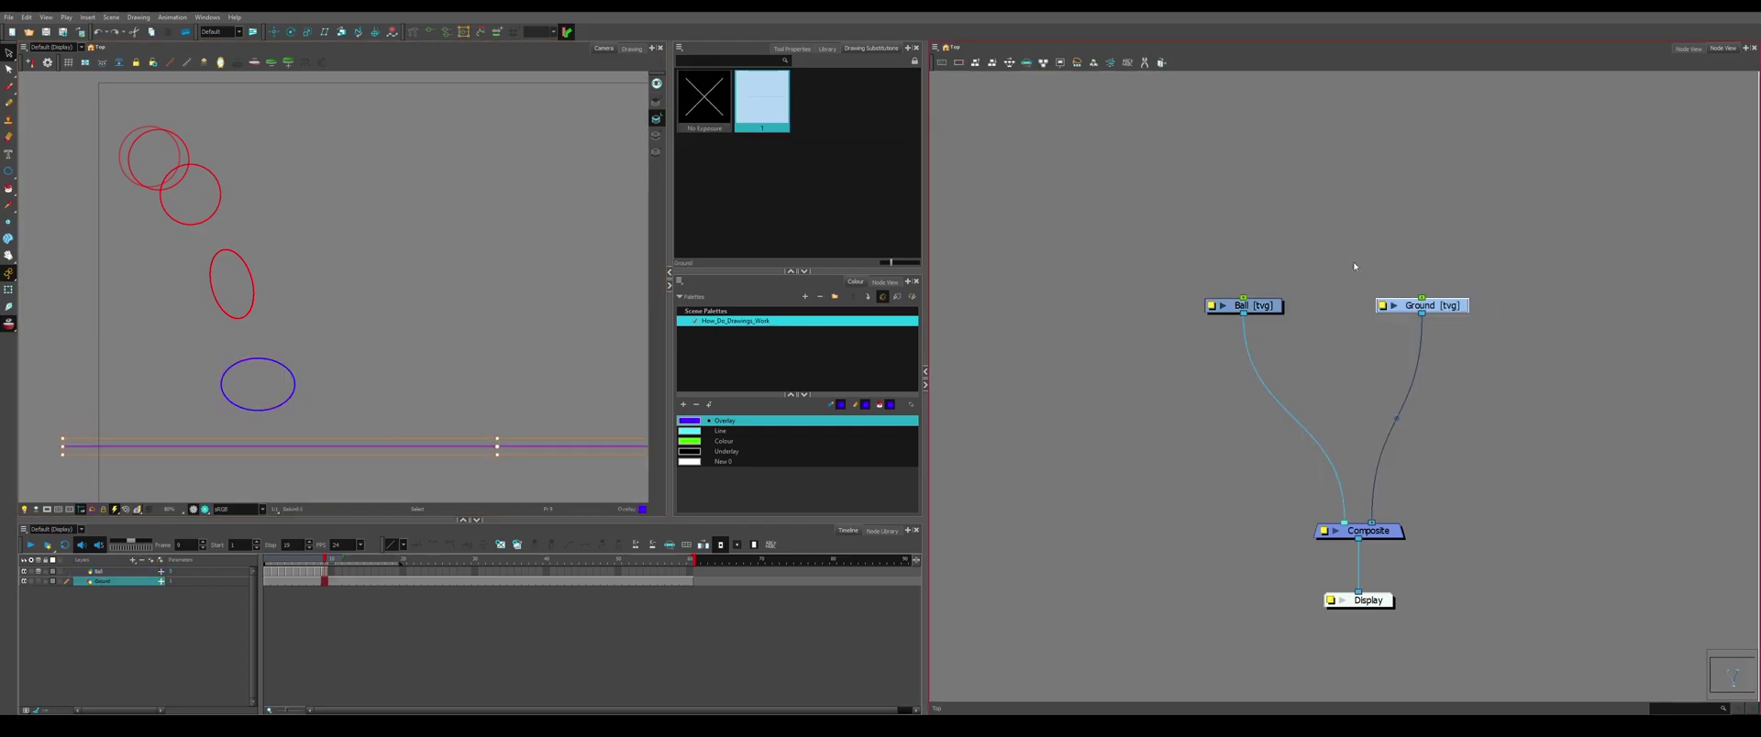
pyautogui.moveTo(1248, 250); pyautogui.dragTo(1226, 349)
# Set the Select tool to Apply to All Frames so selections span every Ball drawing.
pyautogui.click(792, 49)
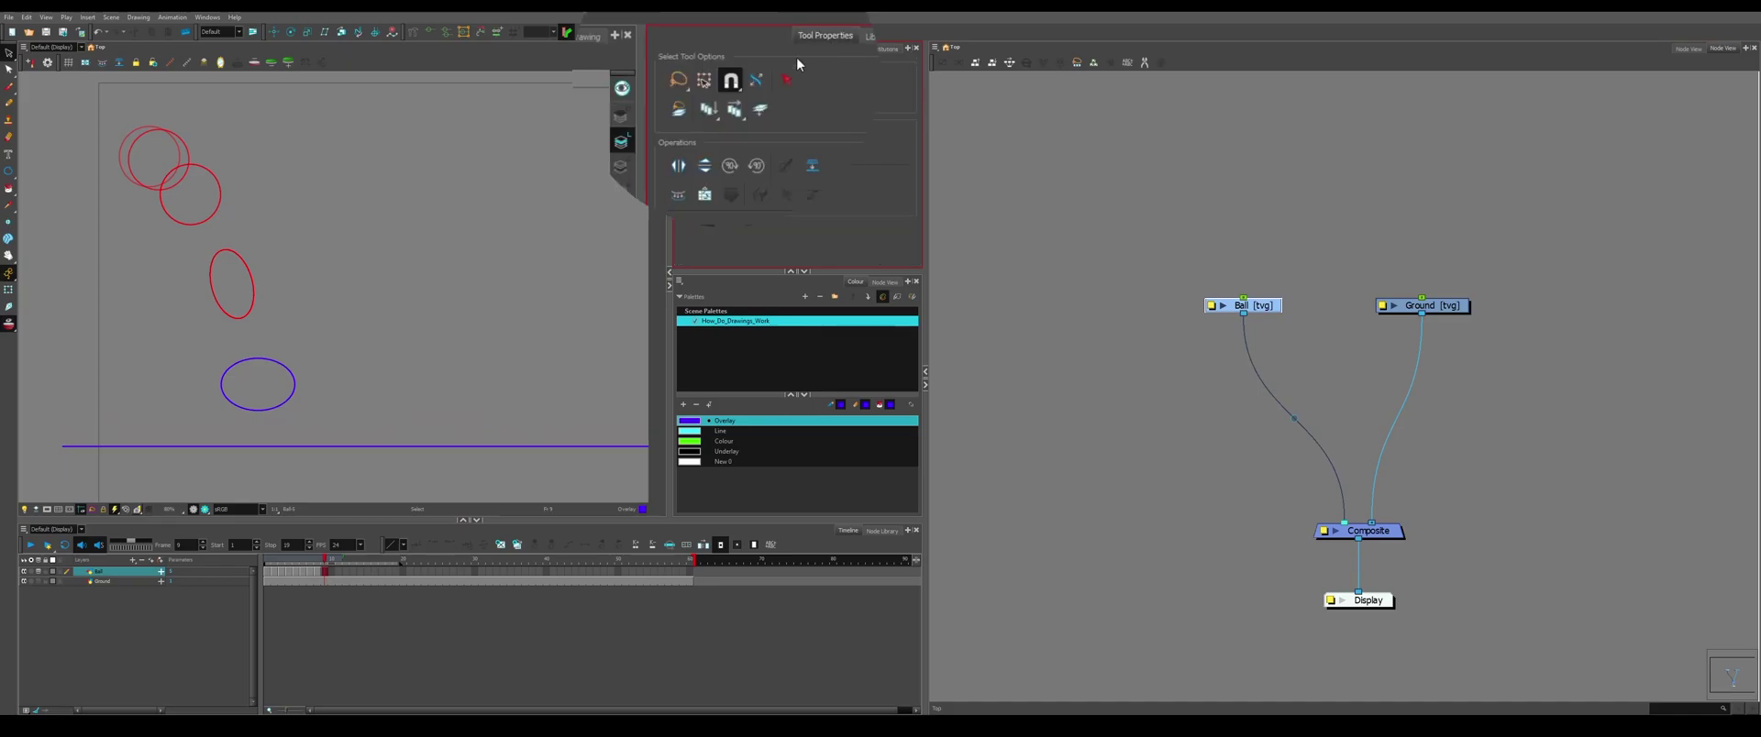
pyautogui.click(752, 112)
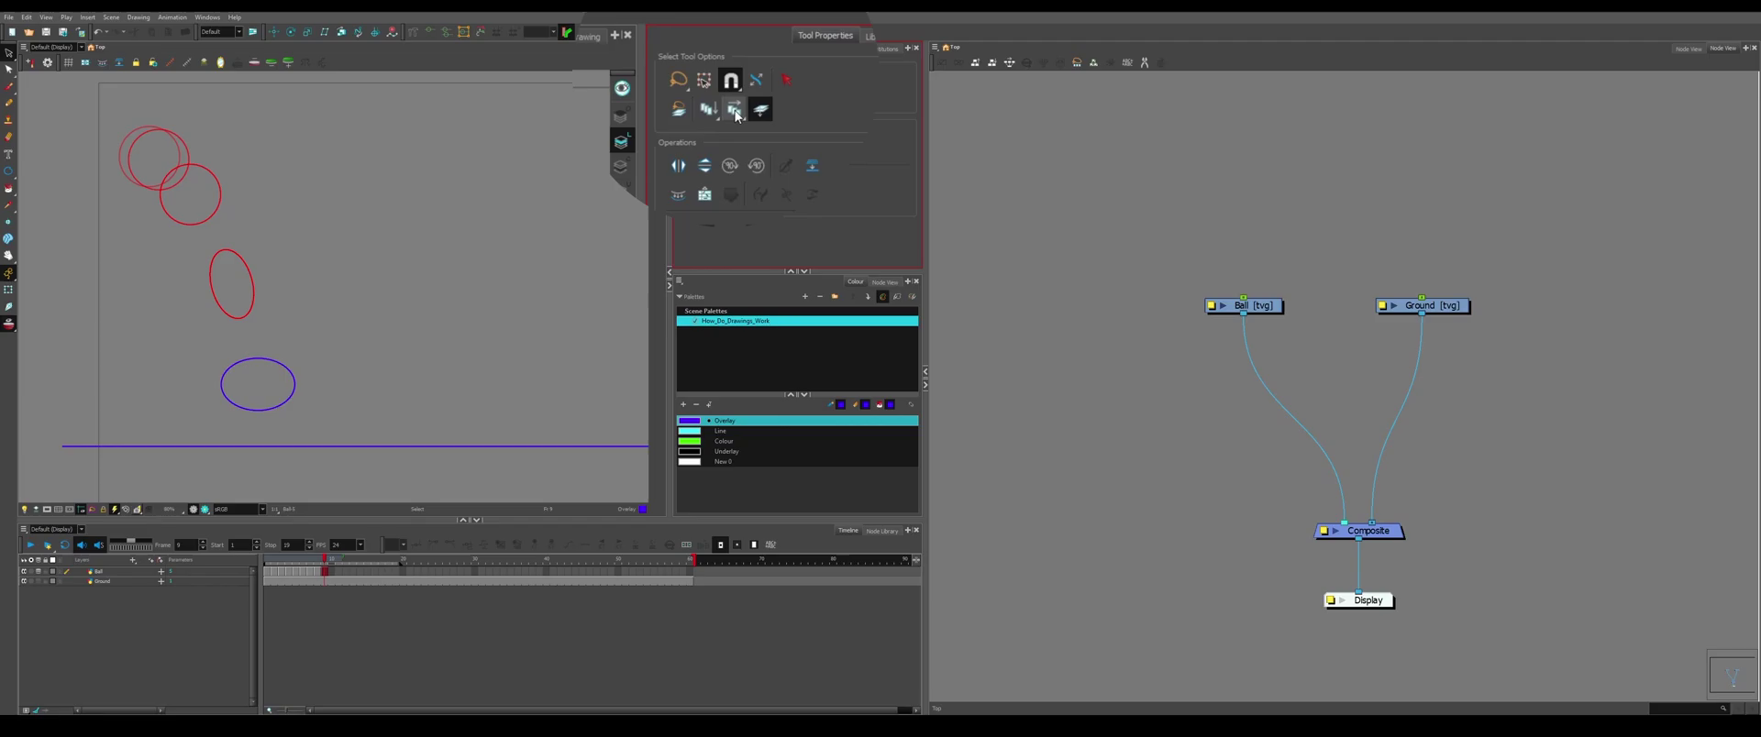
pyautogui.click(735, 116)
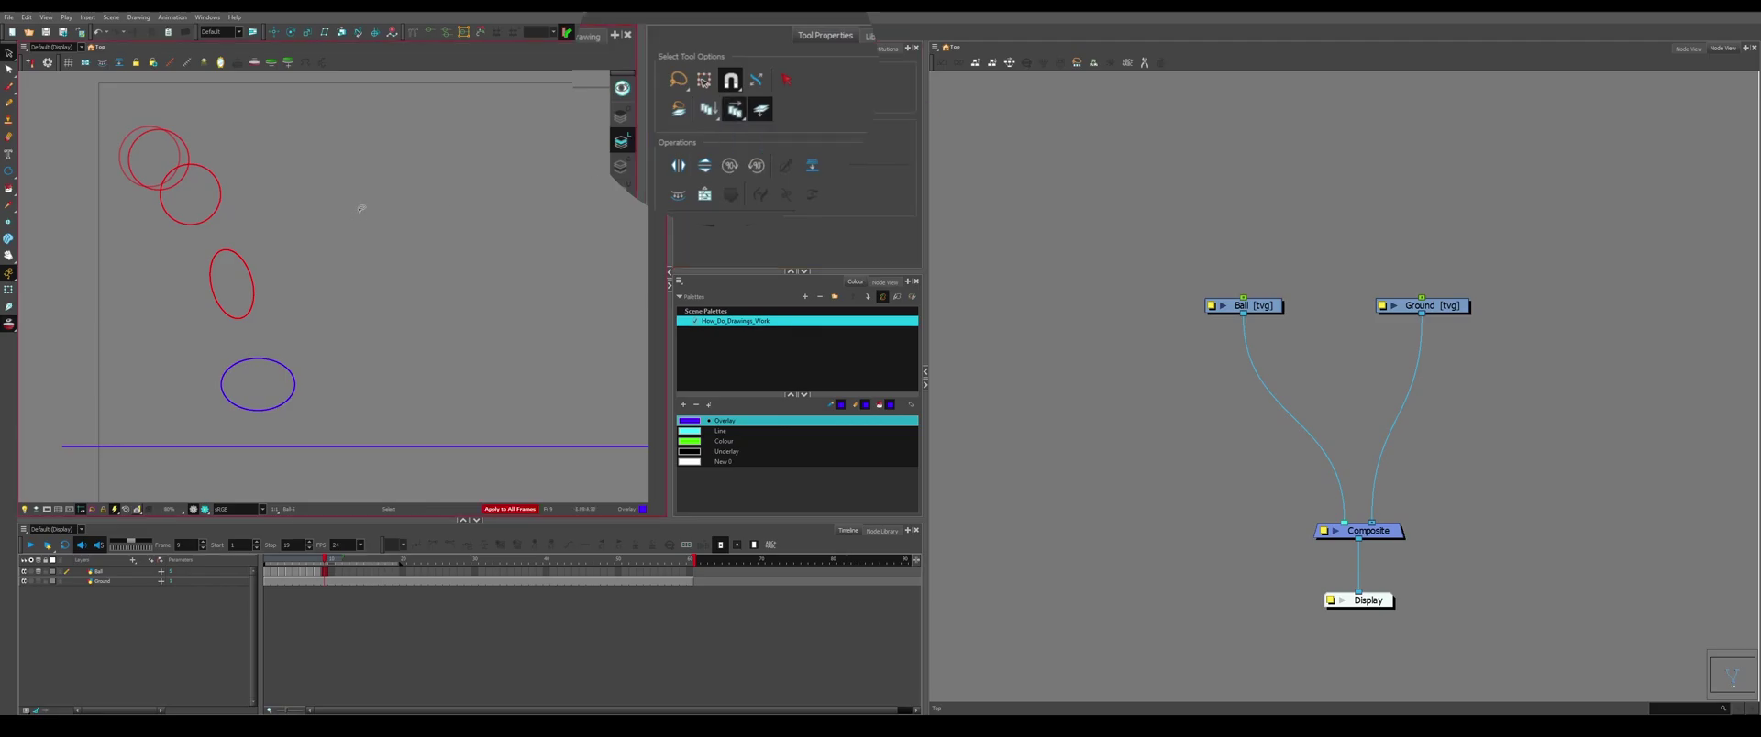
# Lasso-select the balls of all frames and reposition and enlarge them together so the squashed ball touches the ground line.
pyautogui.moveTo(395, 185)
pyautogui.mouseDown()
pyautogui.moveTo(425, 364)
pyautogui.moveTo(191, 409)
pyautogui.moveTo(33, 193)
pyautogui.mouseUp()
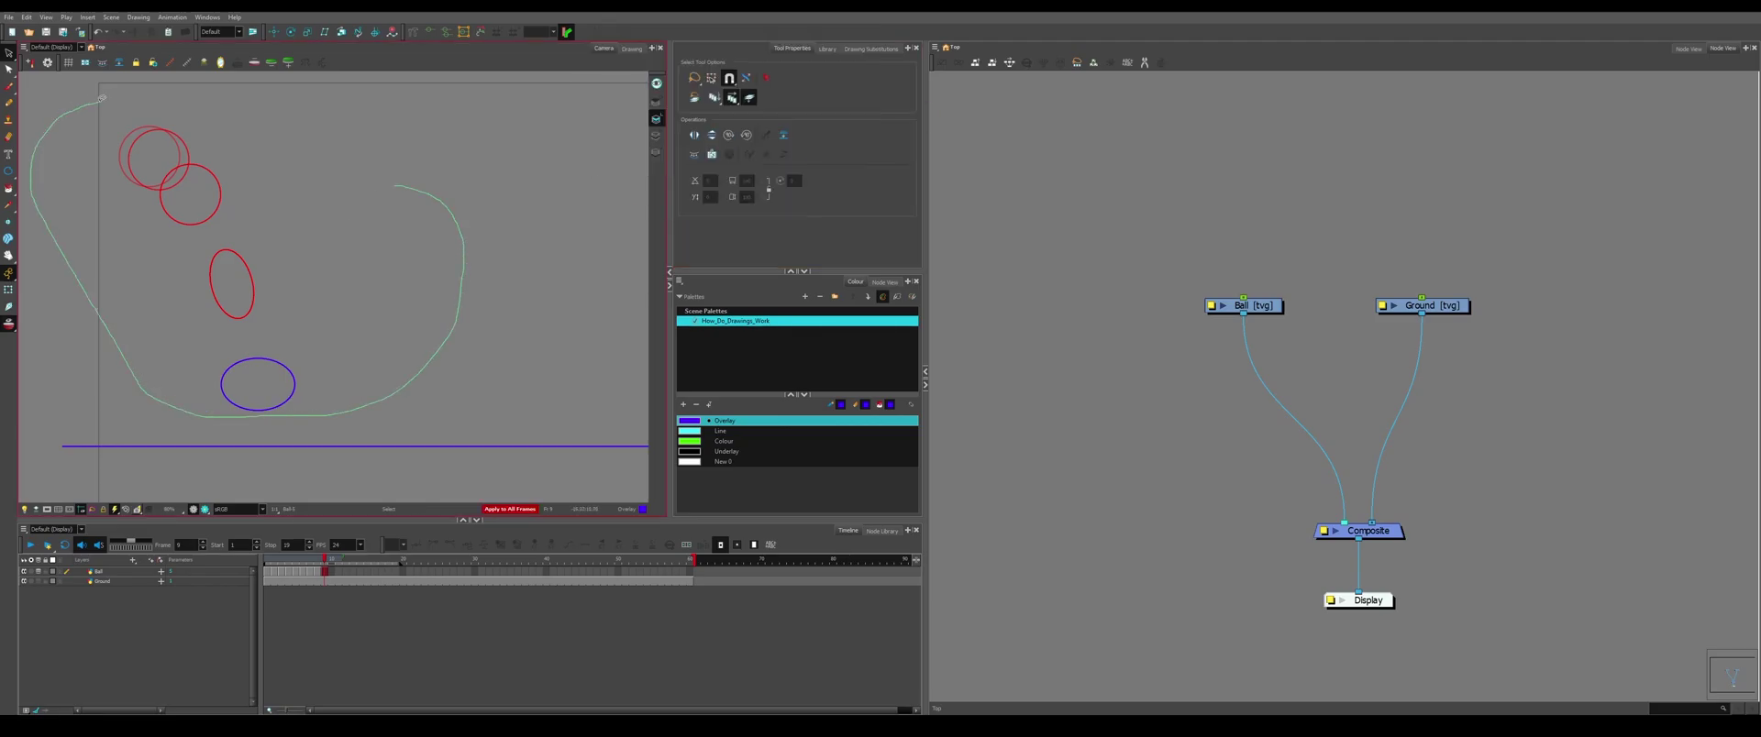
pyautogui.moveTo(210, 97)
pyautogui.mouseDown()
pyautogui.moveTo(337, 130)
pyautogui.moveTo(399, 193)
pyautogui.mouseUp()
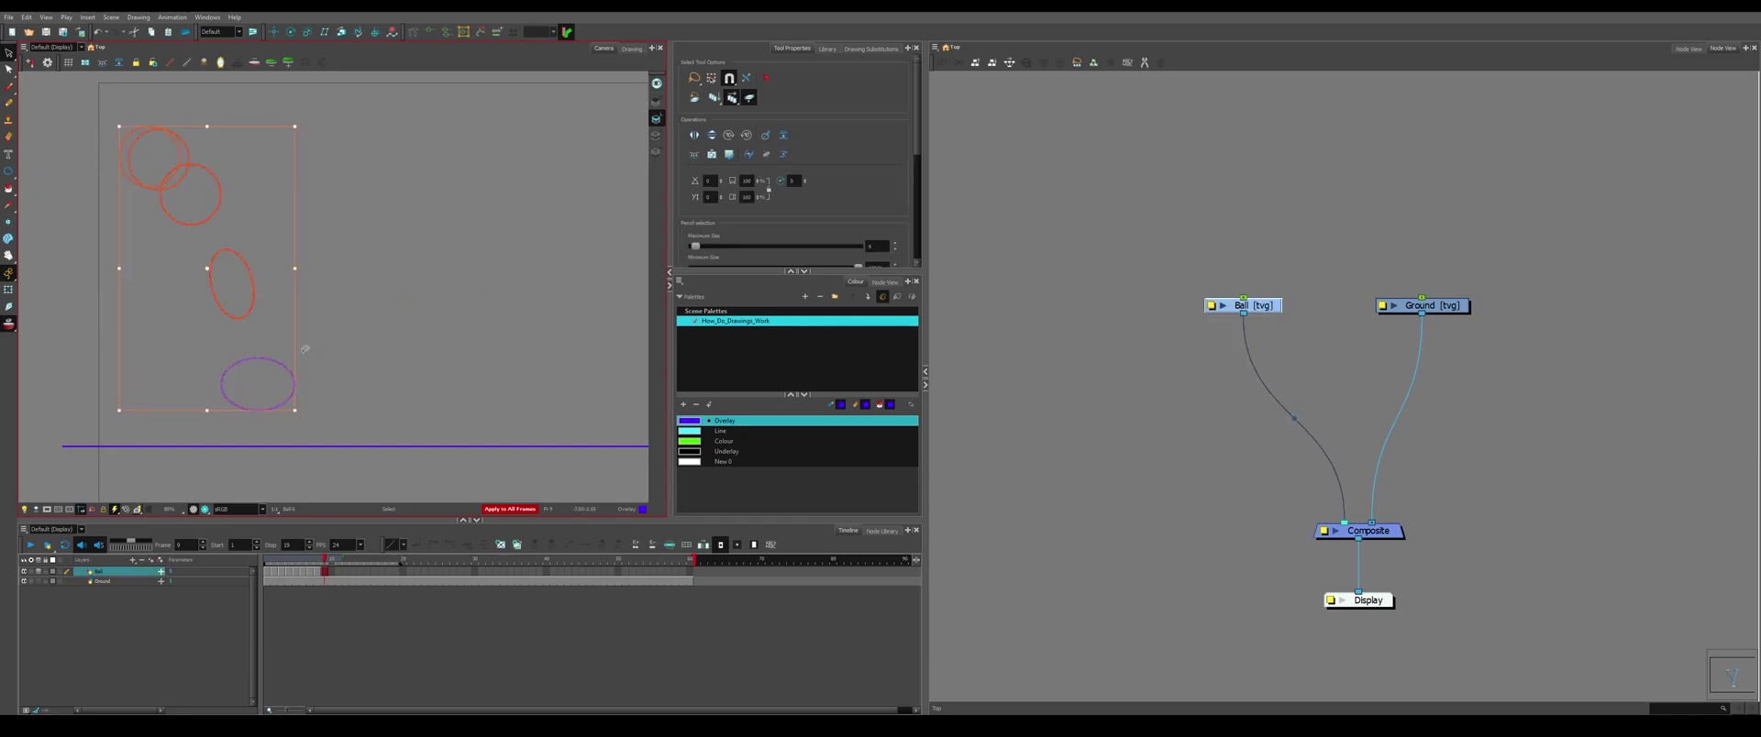
pyautogui.moveTo(270, 359); pyautogui.dragTo(274, 369)
pyautogui.hotkey('ctrl', 'z')
pyautogui.press('Escape')
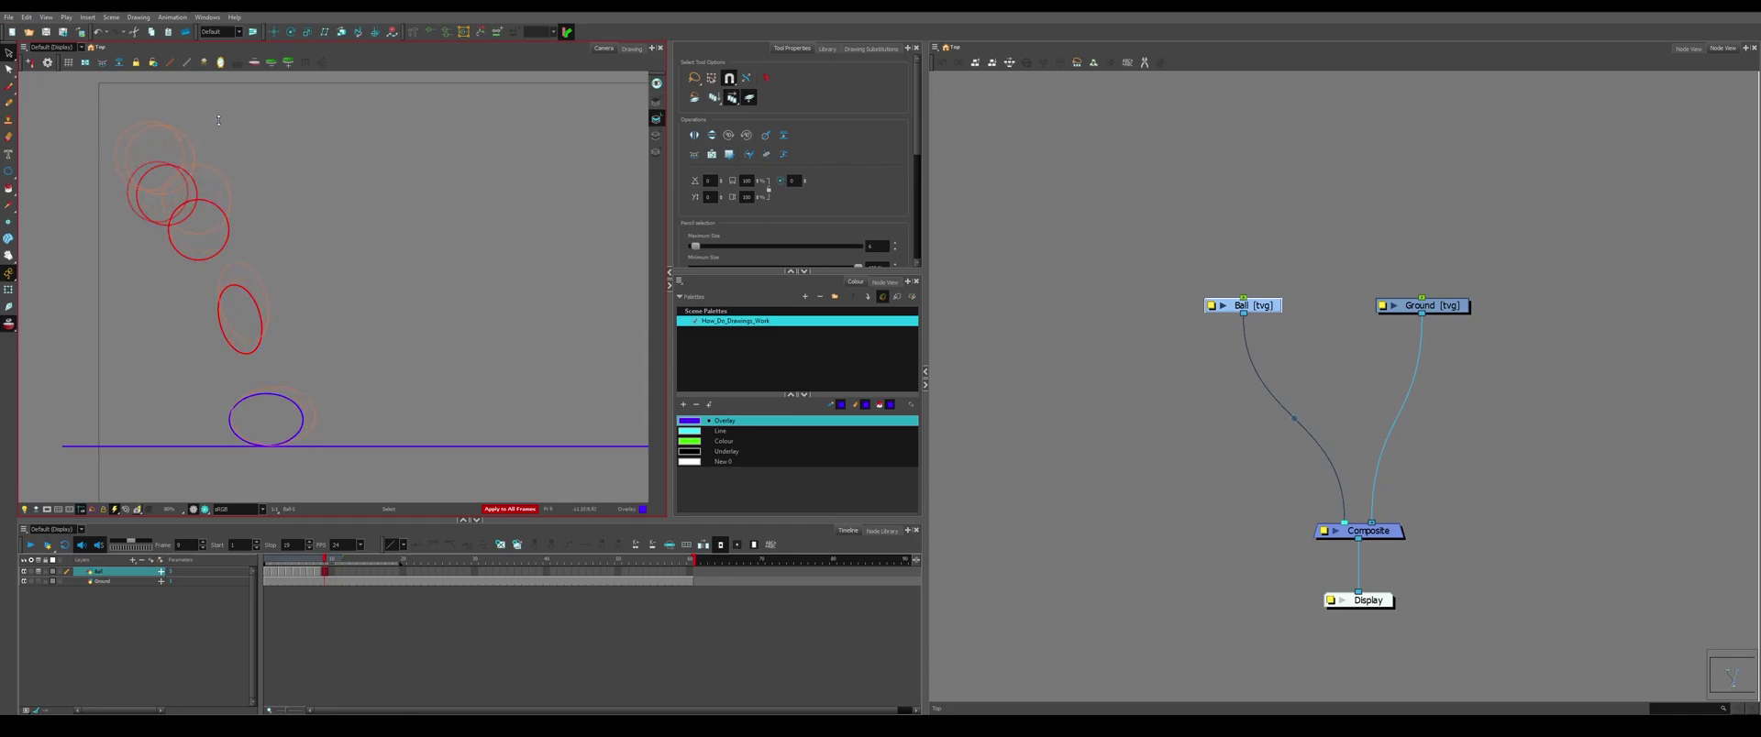
# Paste a stretched ball on frame 11, place it above the ground past the squashed ball and tilt it the opposite way.
pyautogui.press('.')
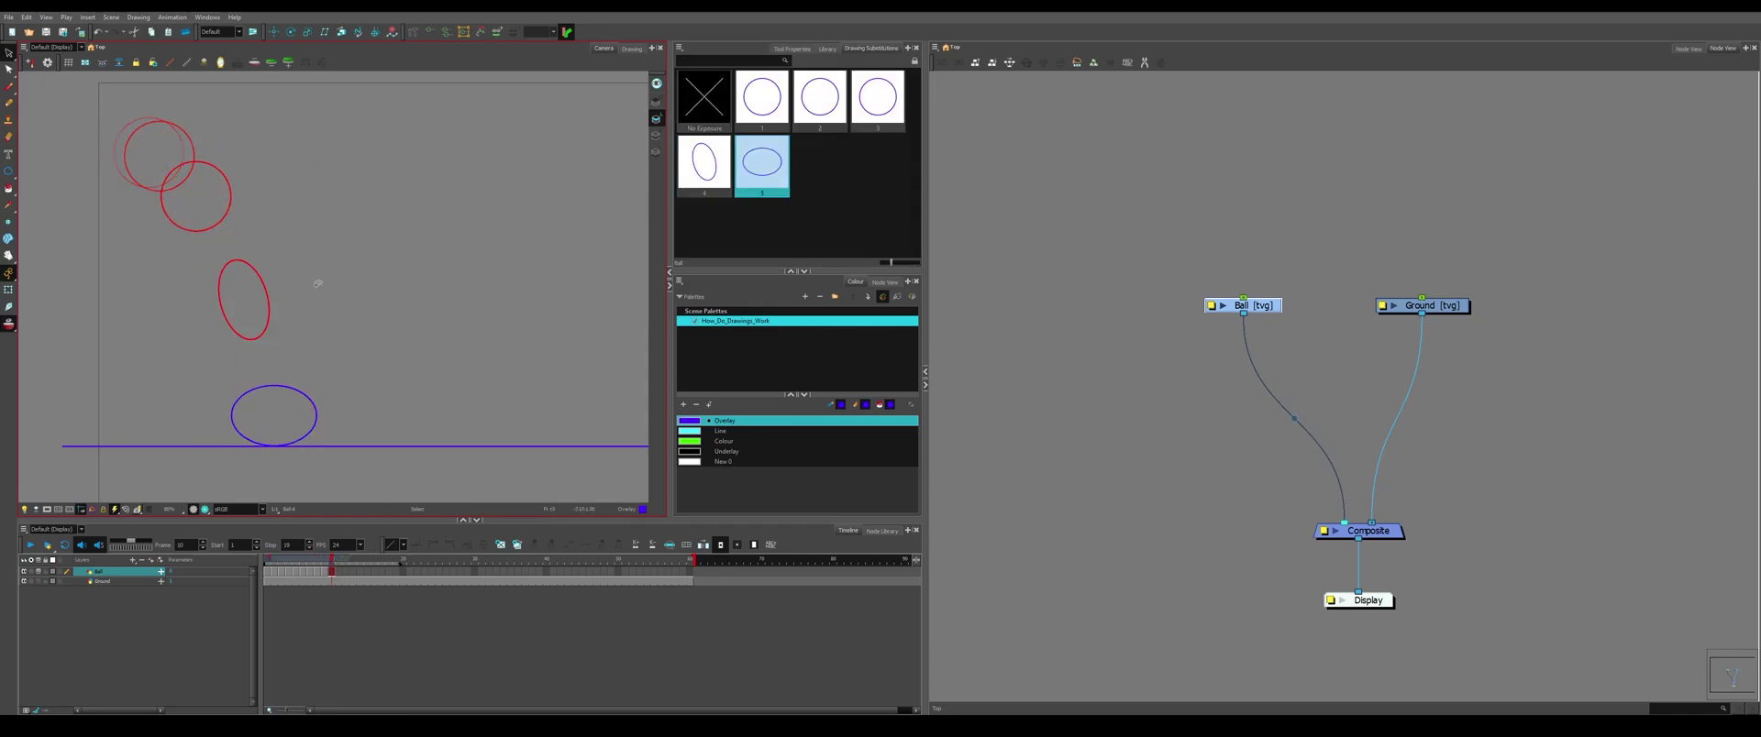
pyautogui.press('.')
pyautogui.hotkey('ctrl', 'v')
pyautogui.moveTo(244, 299); pyautogui.dragTo(325, 325)
pyautogui.click(507, 236)
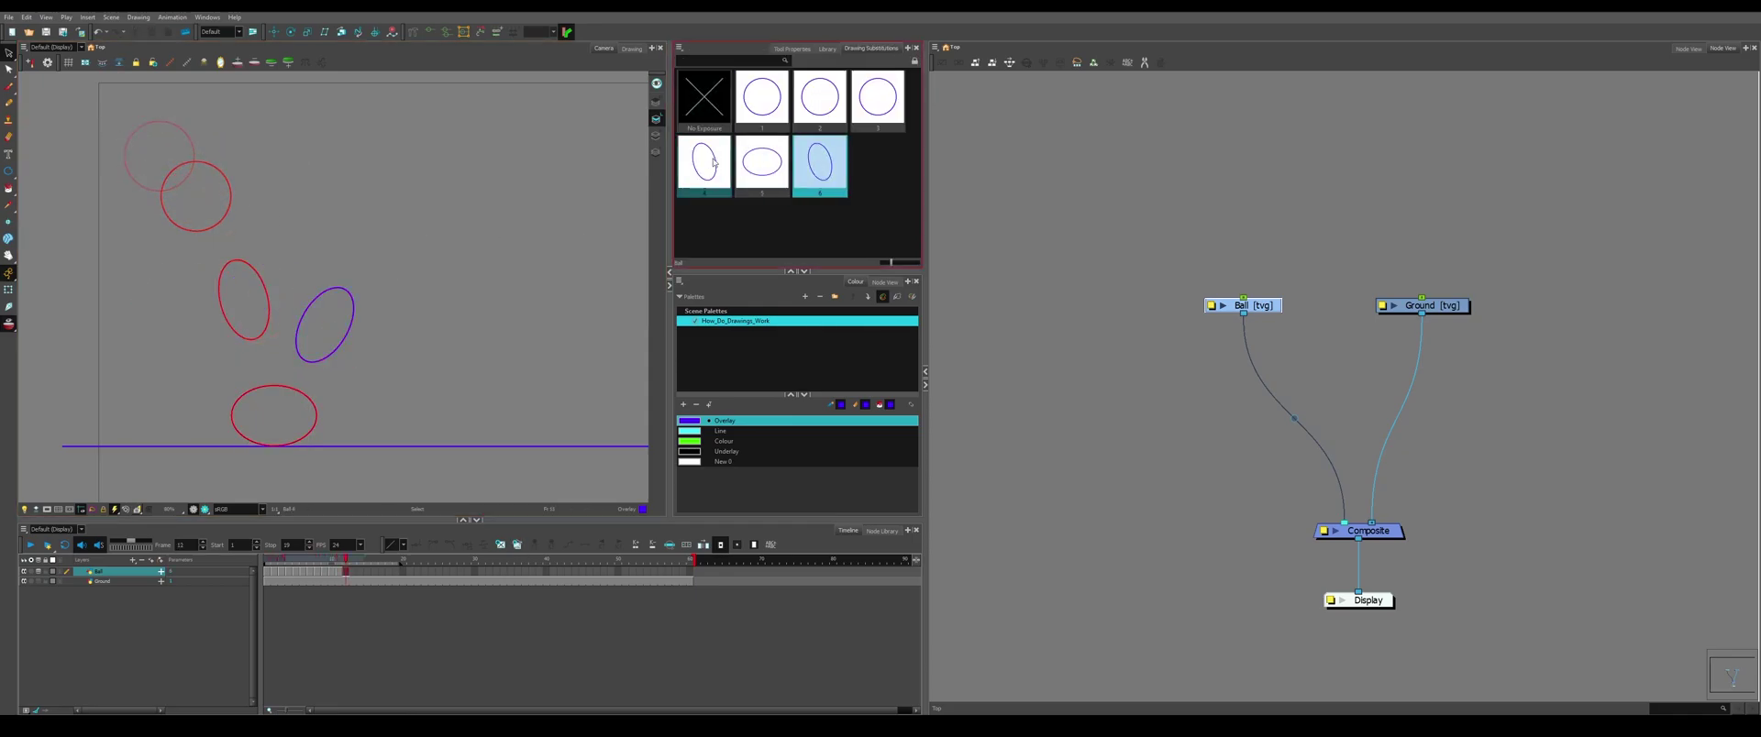
# Duplicate the round ball as the drawing after the rebound stretch and place it higher along the bounce path.
pyautogui.press('.')
pyautogui.press('.')
pyautogui.click(761, 98)
pyautogui.hotkey('ctrl', 'a')
pyautogui.hotkey('alt', 'shift', 'd')
pyautogui.moveTo(160, 156)
pyautogui.mouseDown()
pyautogui.moveTo(388, 230)
pyautogui.moveTo(421, 224)
pyautogui.mouseUp()
pyautogui.click(514, 215)
# Add two more round ball drawings at the end of the bounce, each shifted slightly further along the path.
pyautogui.press('.')
pyautogui.press('.')
pyautogui.click(879, 174)
pyautogui.hotkey('alt', 'shift', 'd')
pyautogui.hotkey('ctrl', 'a')
pyautogui.hotkey('ctrl', 'c')
pyautogui.press('.')
pyautogui.hotkey('ctrl', 'v')
# End the playback range at frame 17 and play the bouncing ball animation in a loop.
pyautogui.click(370, 637)
pyautogui.moveTo(322, 561)
pyautogui.mouseDown()
pyautogui.moveTo(267, 561)
pyautogui.moveTo(368, 563)
pyautogui.mouseUp()
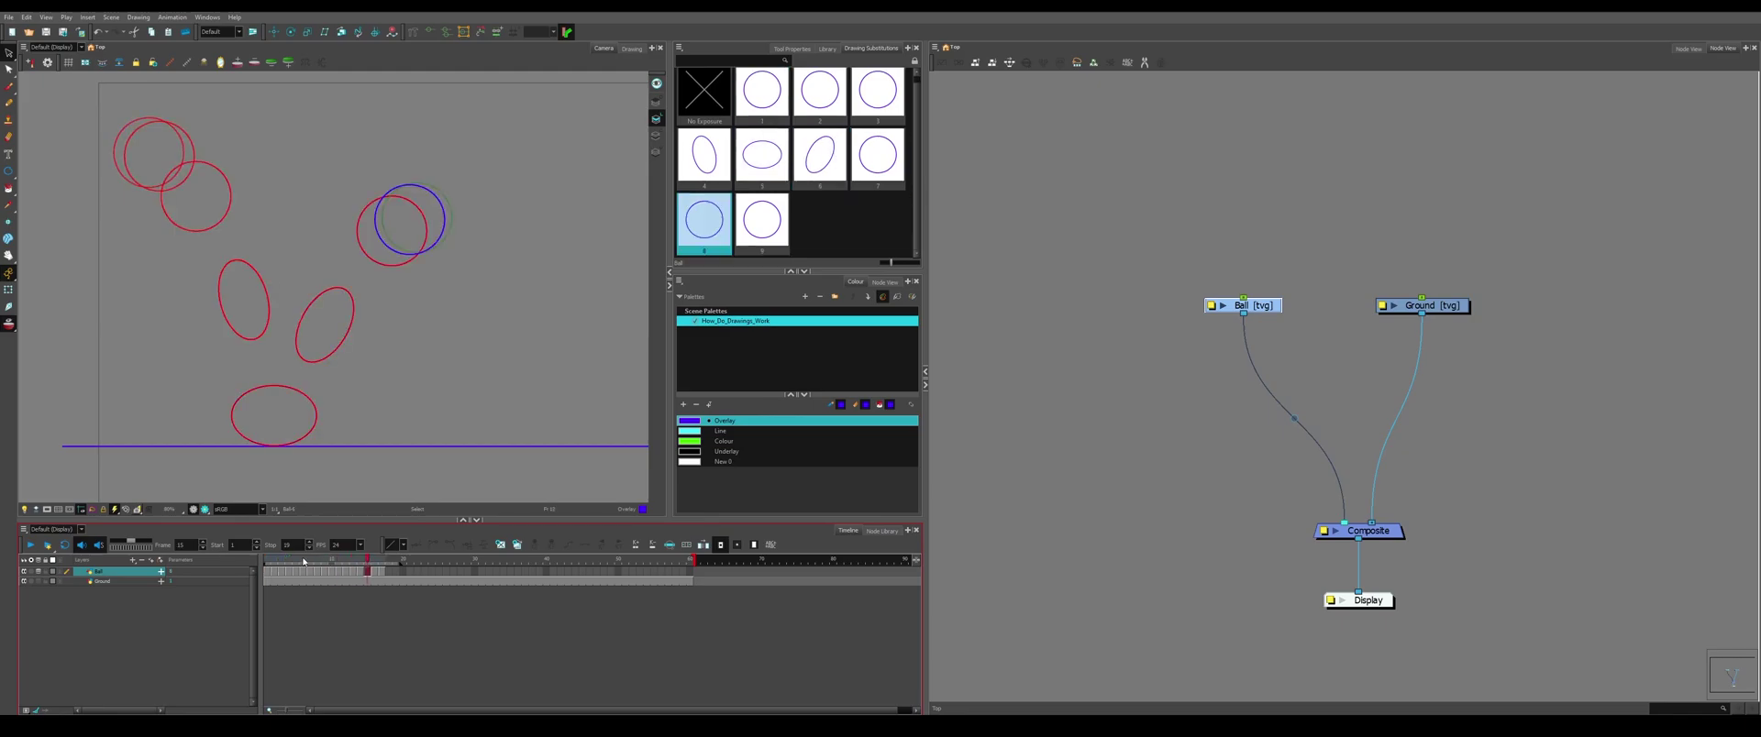
pyautogui.click(266, 561)
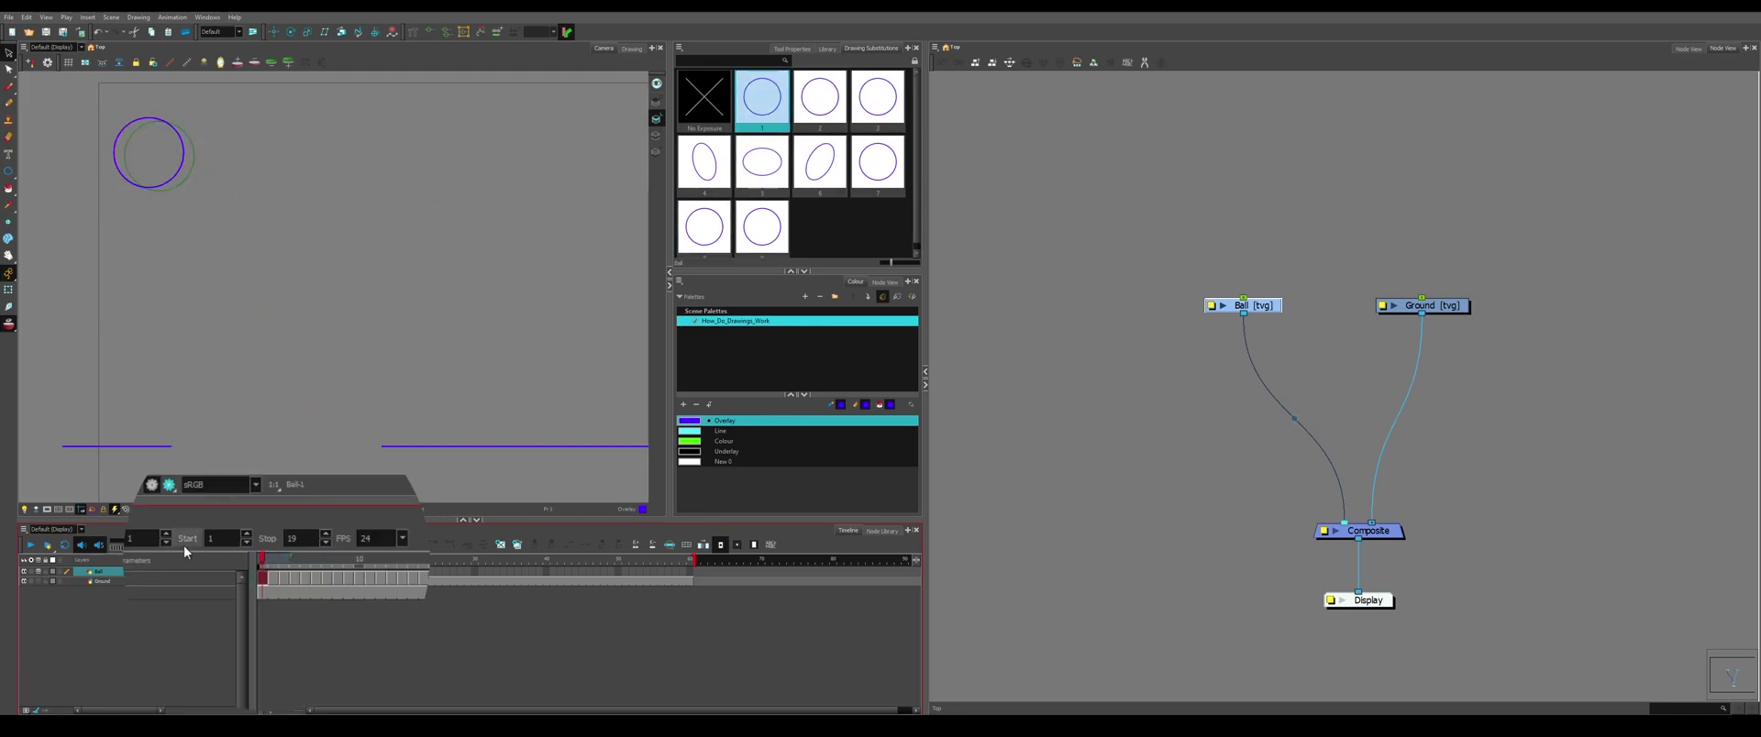
pyautogui.moveTo(330, 563); pyautogui.dragTo(427, 562)
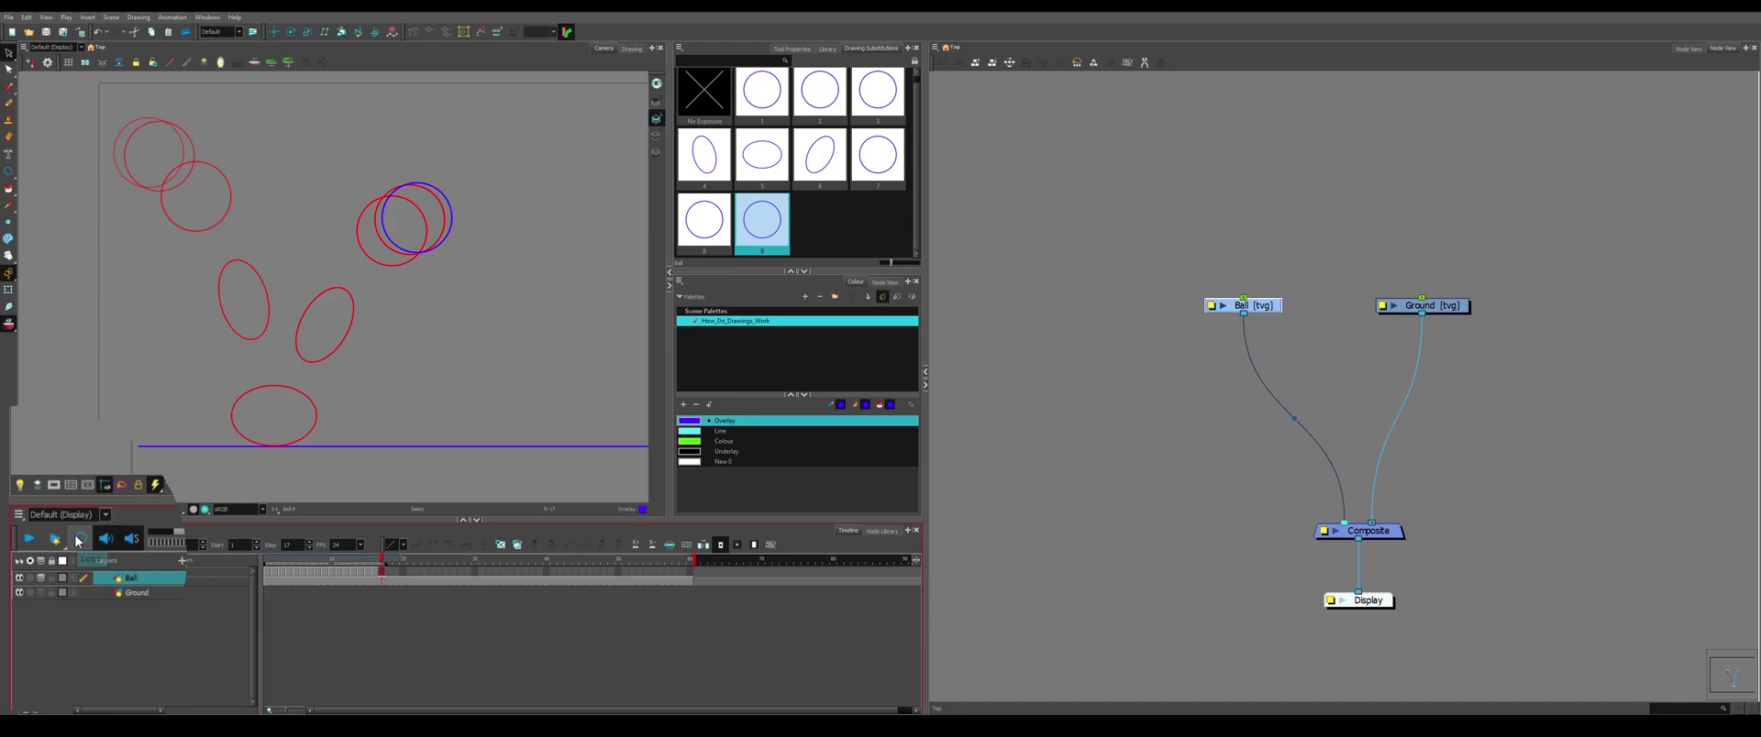
pyautogui.click(29, 542)
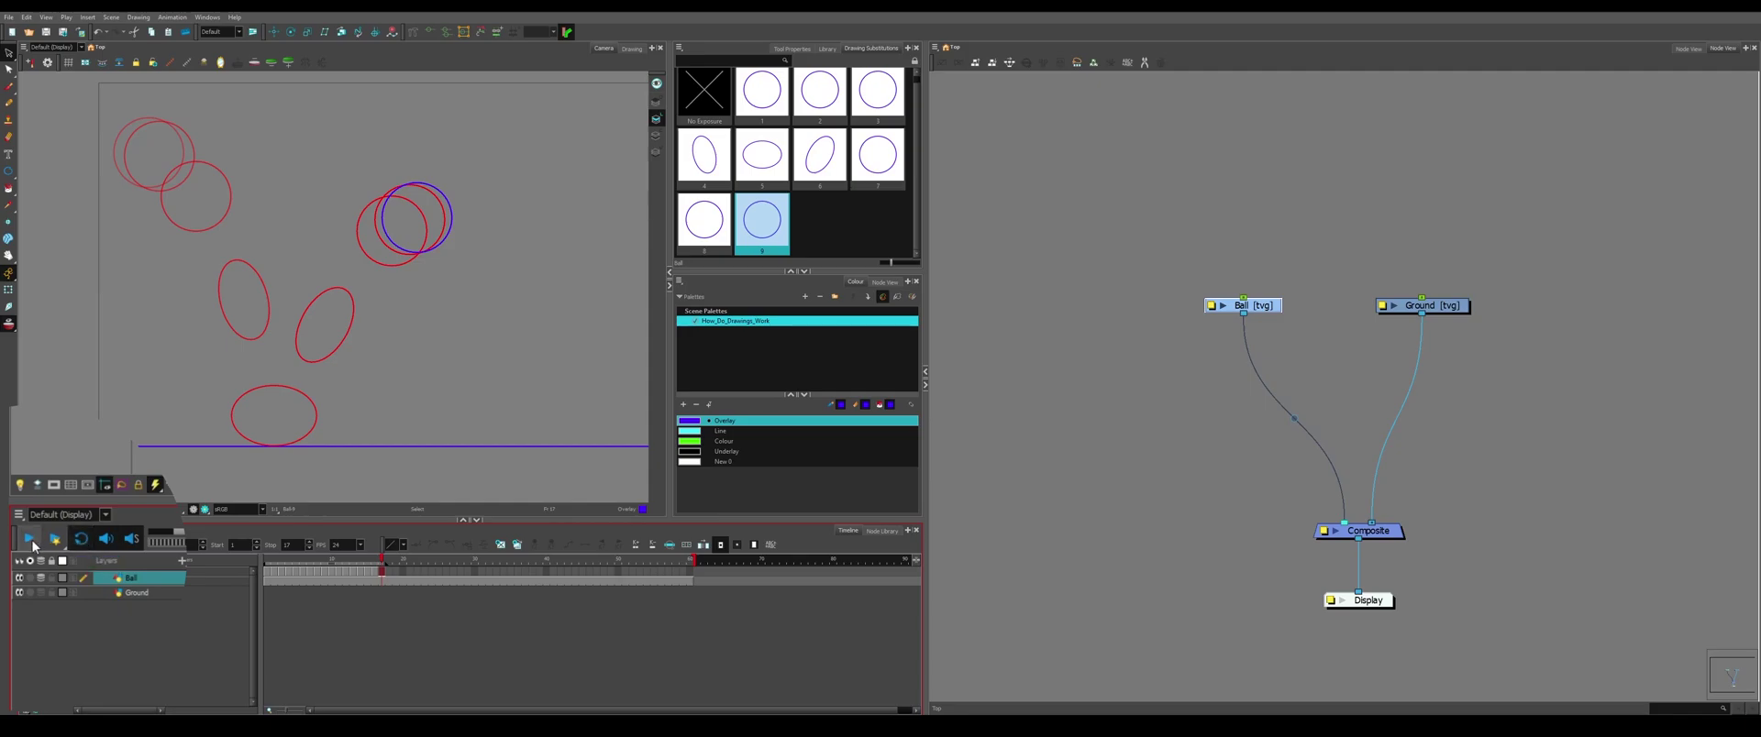
pyautogui.click(29, 543)
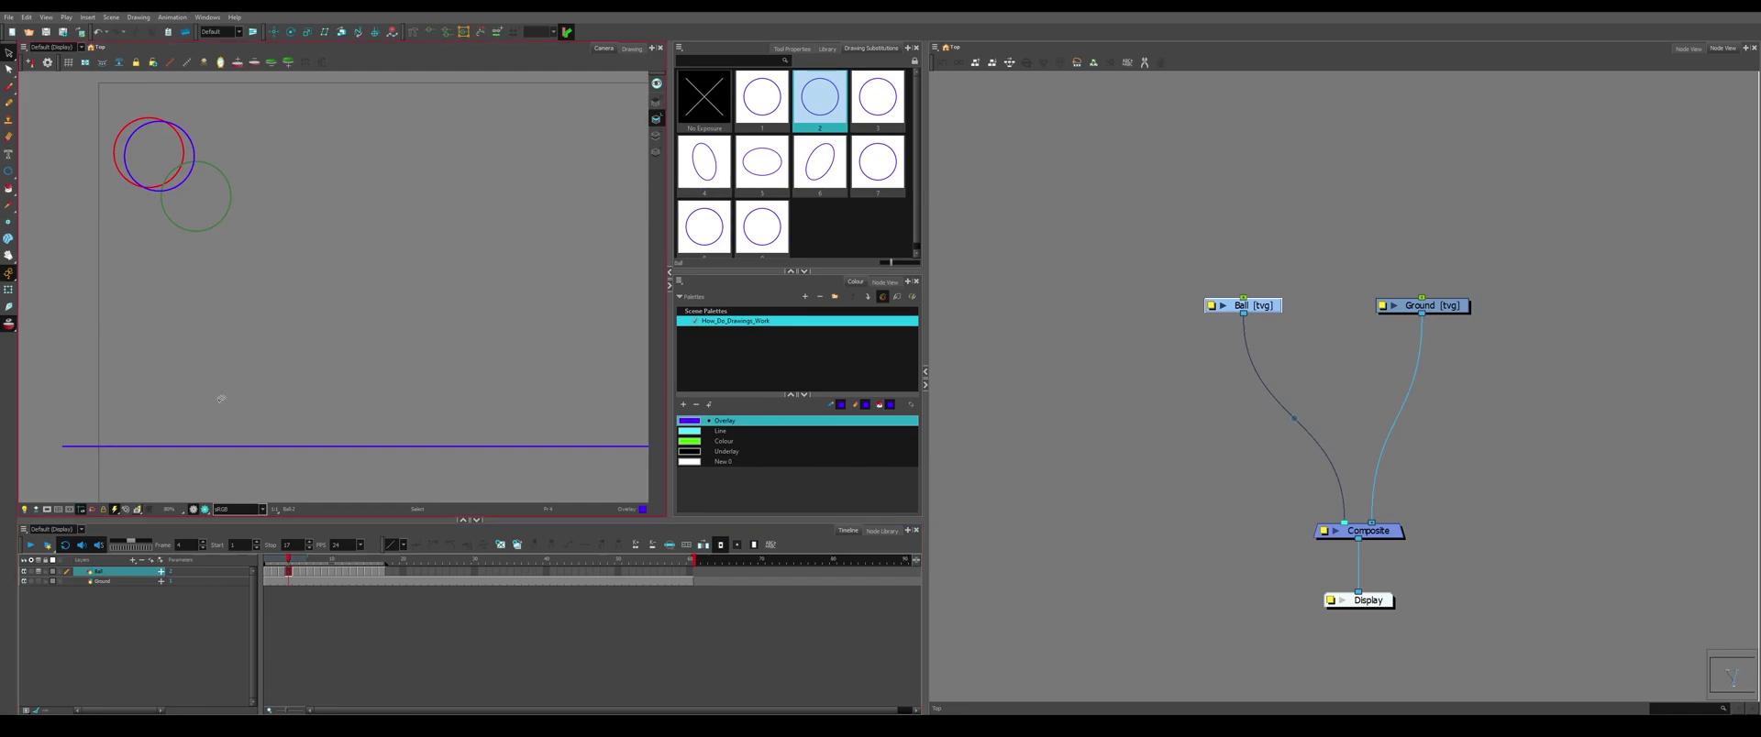
# Turn off the onion skin while in the Drawing view and switch the ball drawing to its Colour Art layer.
pyautogui.click(633, 51)
pyautogui.scroll(-4, 500, 254)
pyautogui.scroll(6, 352, 216)
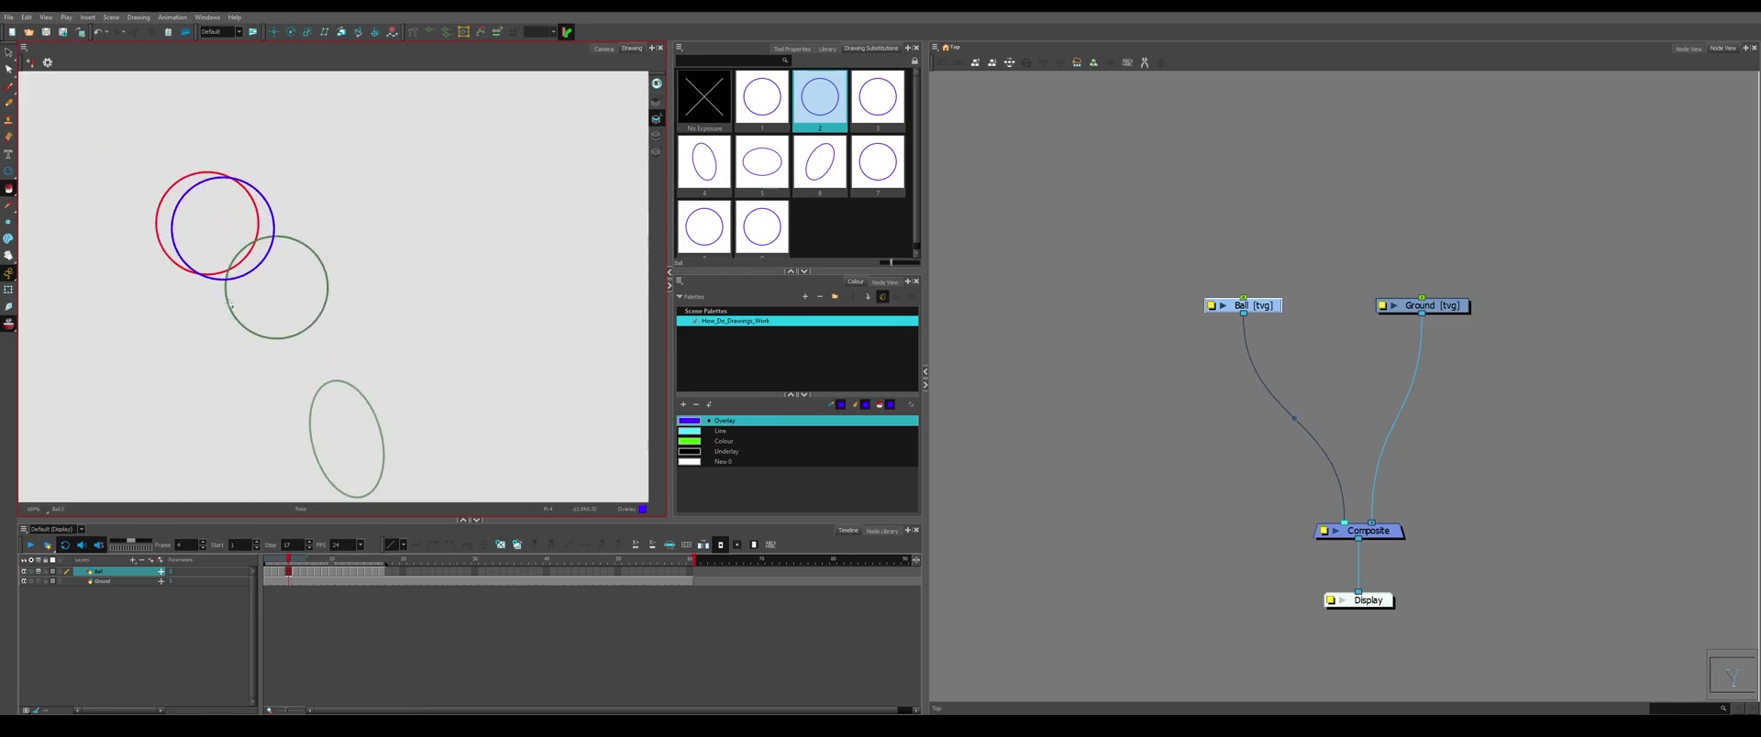
pyautogui.scroll(-2, 466, 116)
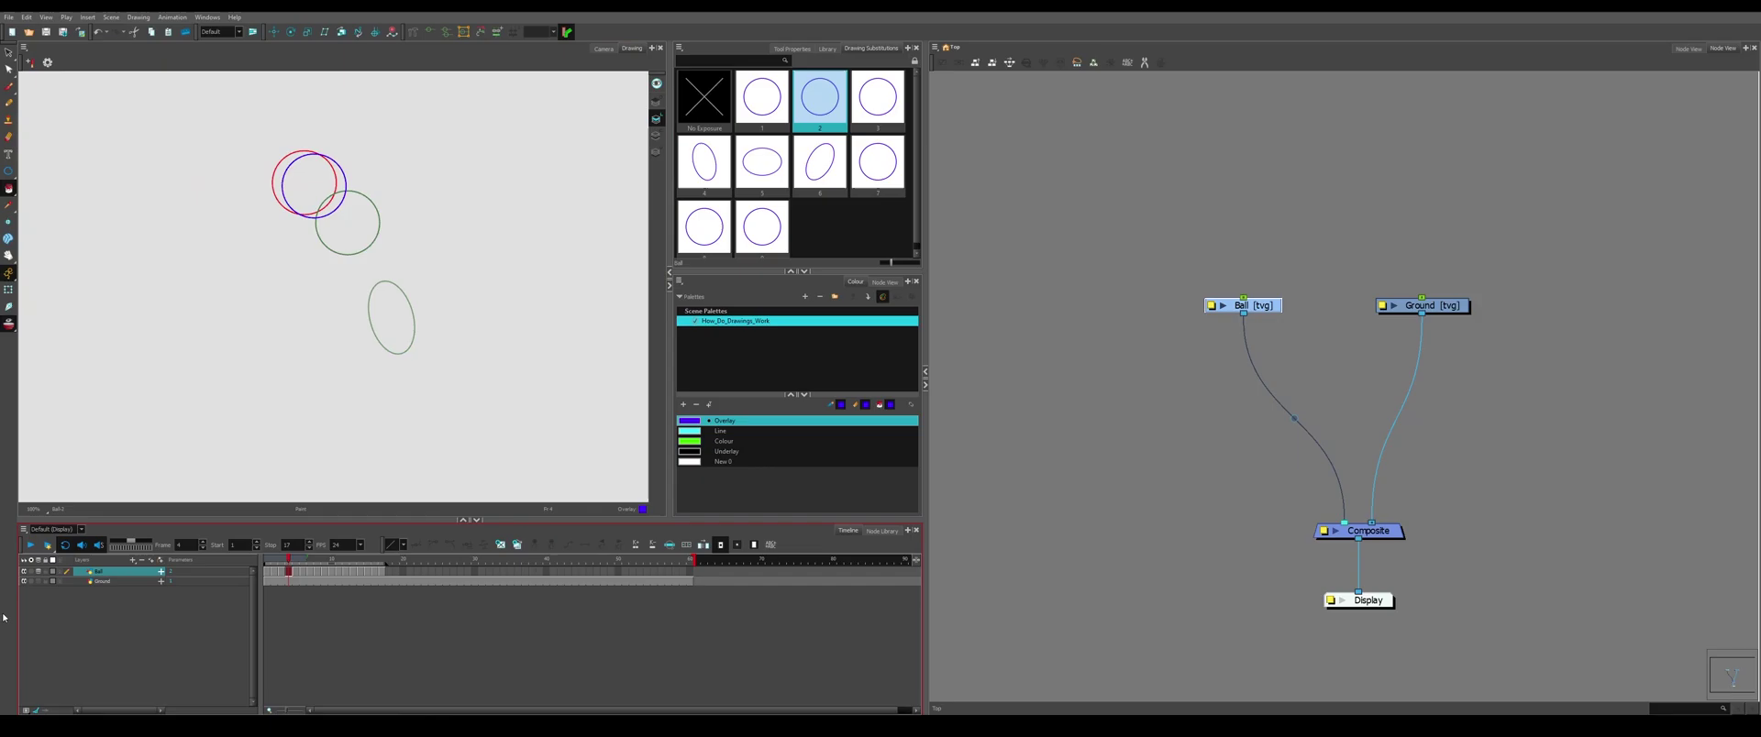
pyautogui.click(40, 574)
pyautogui.scroll(1, 375, 210)
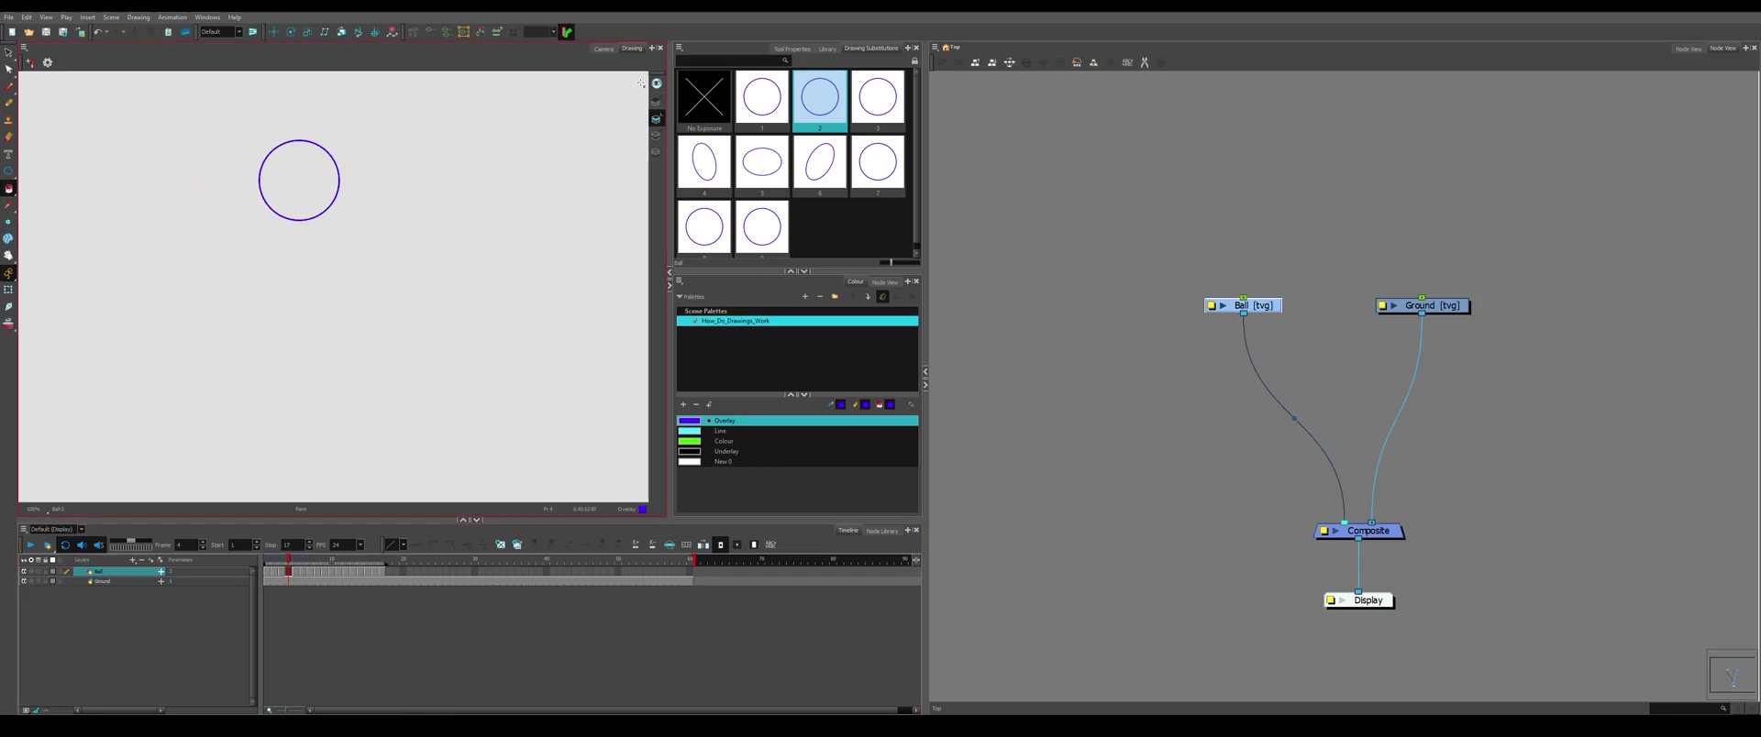
pyautogui.click(655, 136)
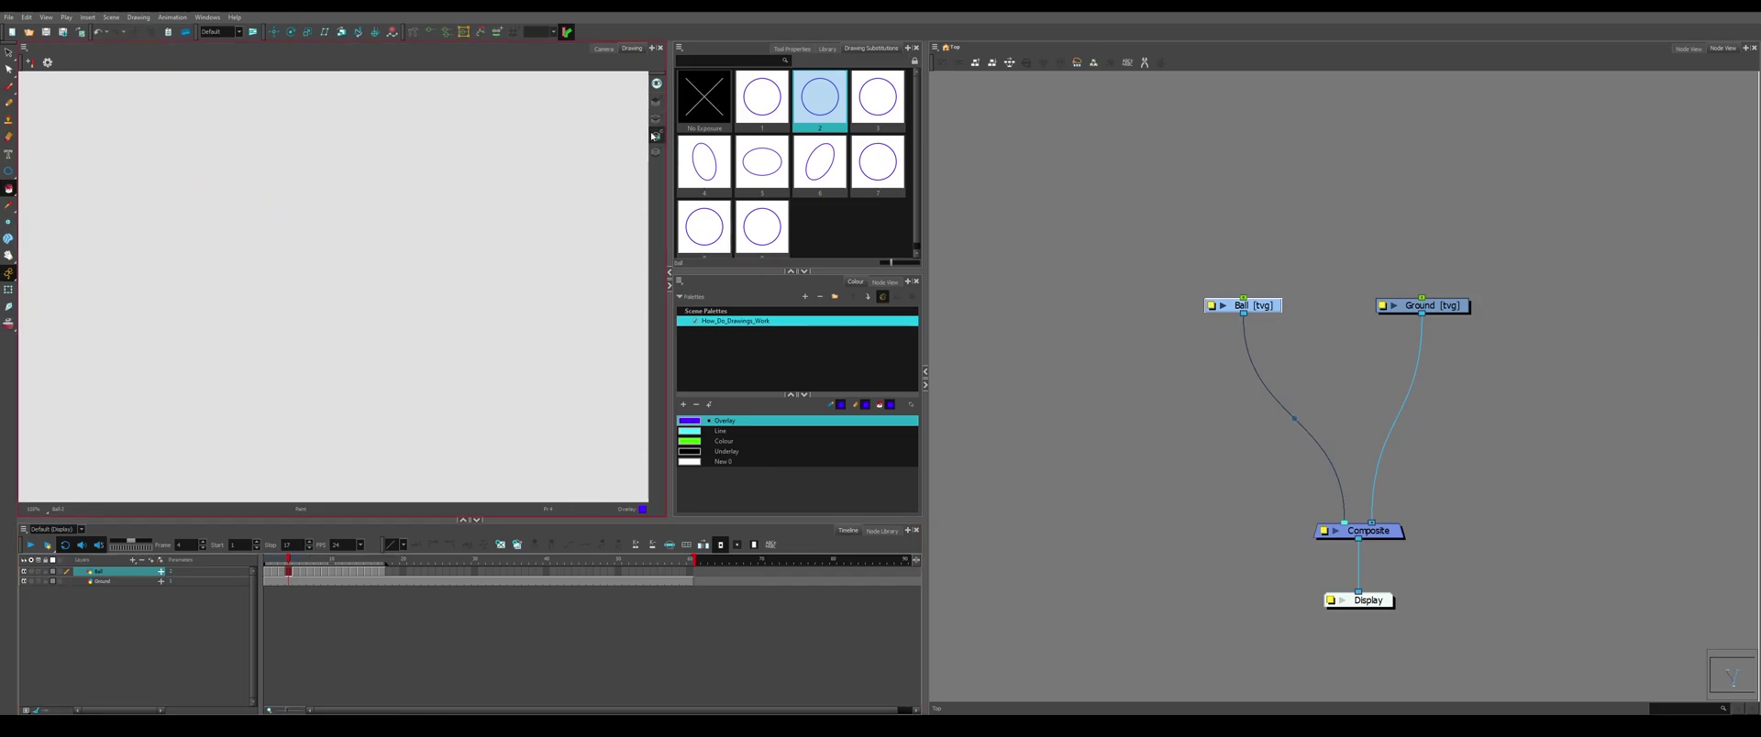
# Return to the Camera view, create colour art from the line art of the circle on frame 4 and inspect its outline.
pyautogui.click(603, 50)
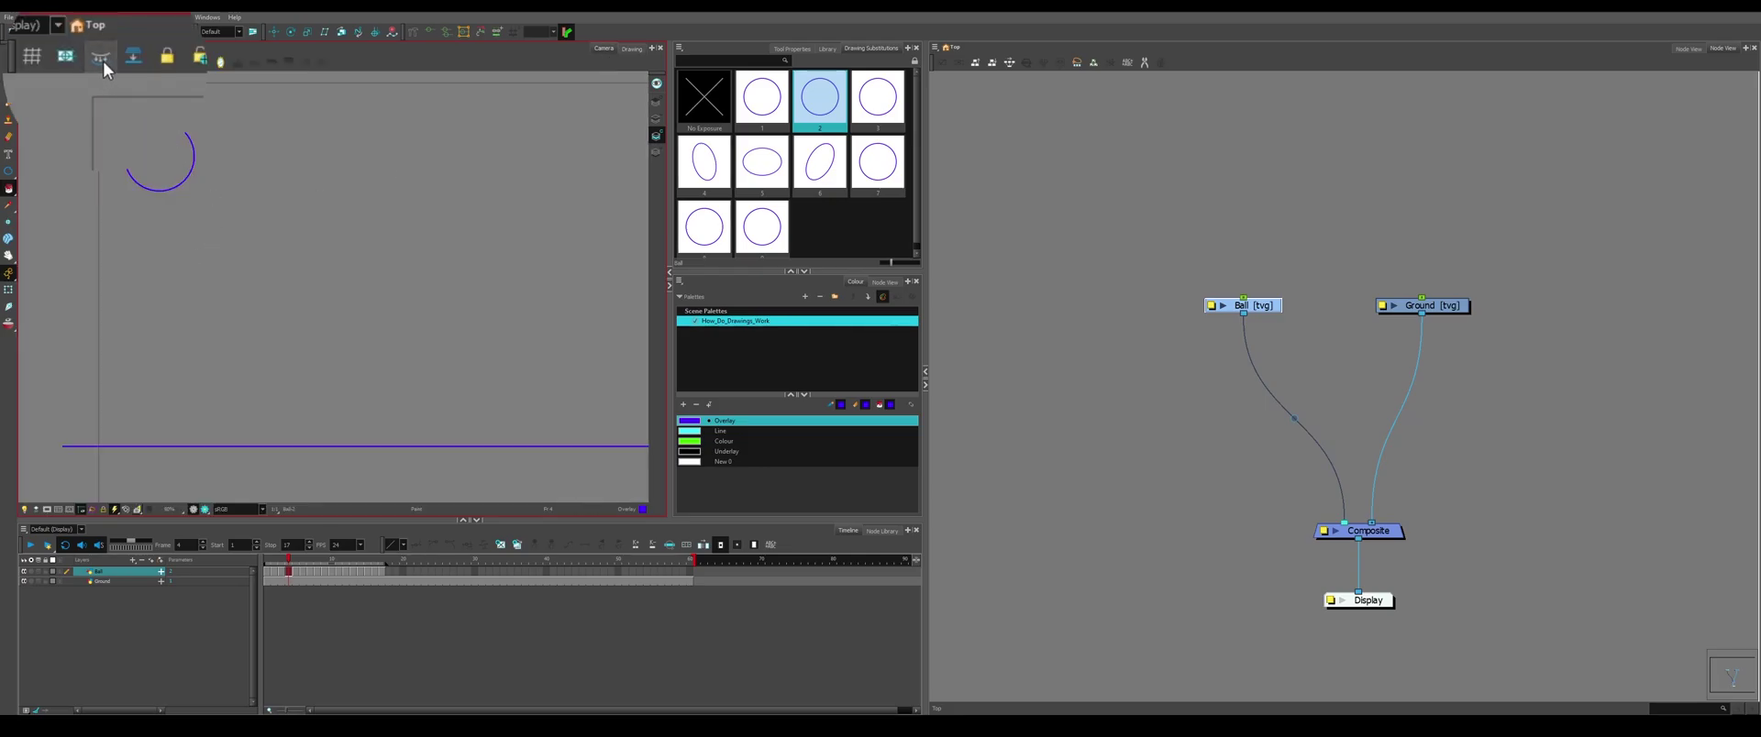
pyautogui.click(105, 65)
pyautogui.scroll(10, 137, 129)
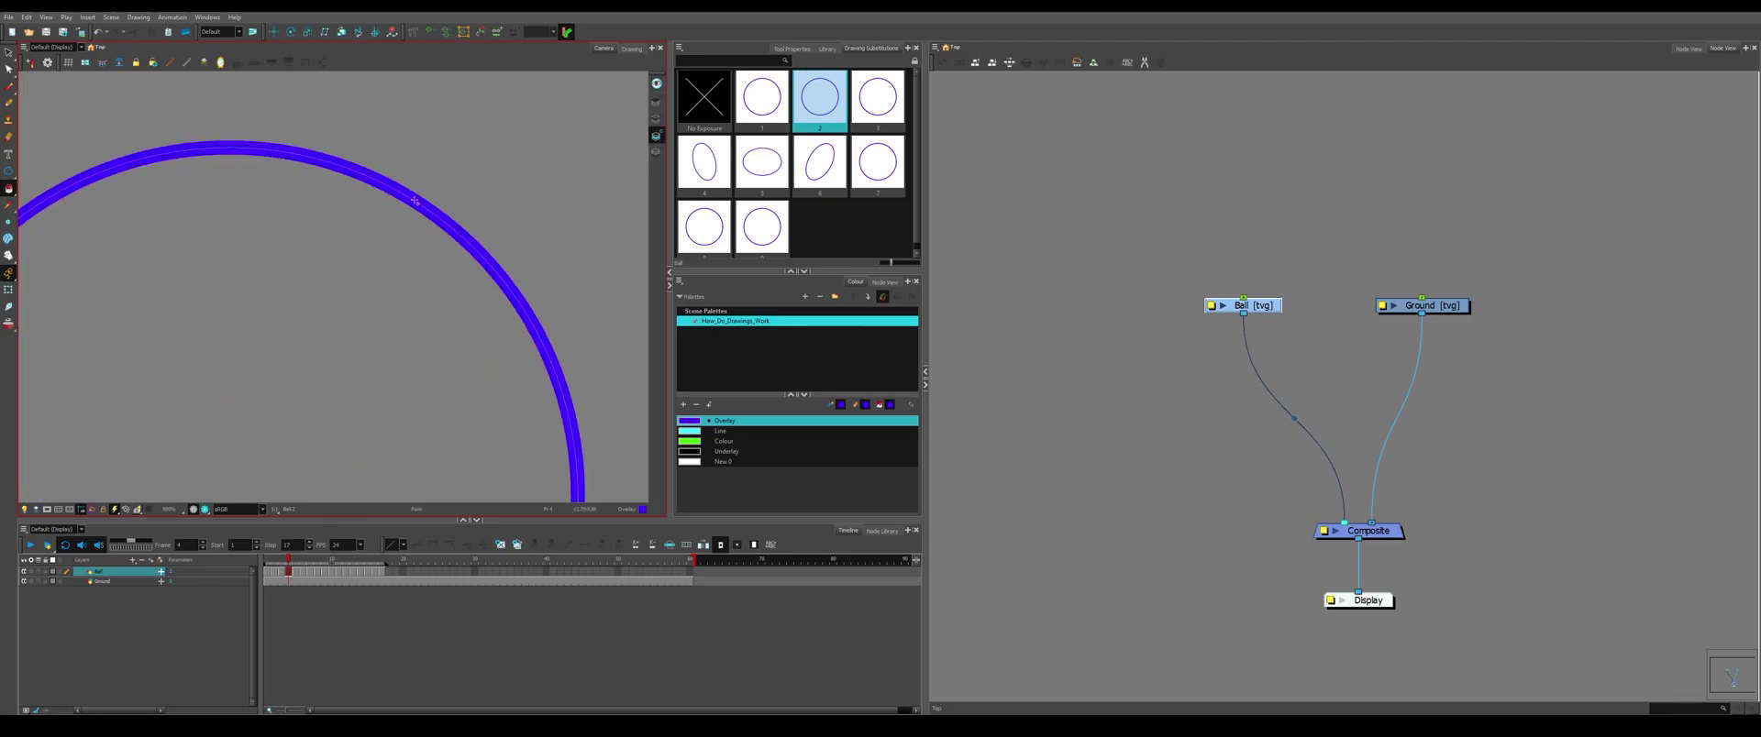
pyautogui.scroll(-6, 219, 380)
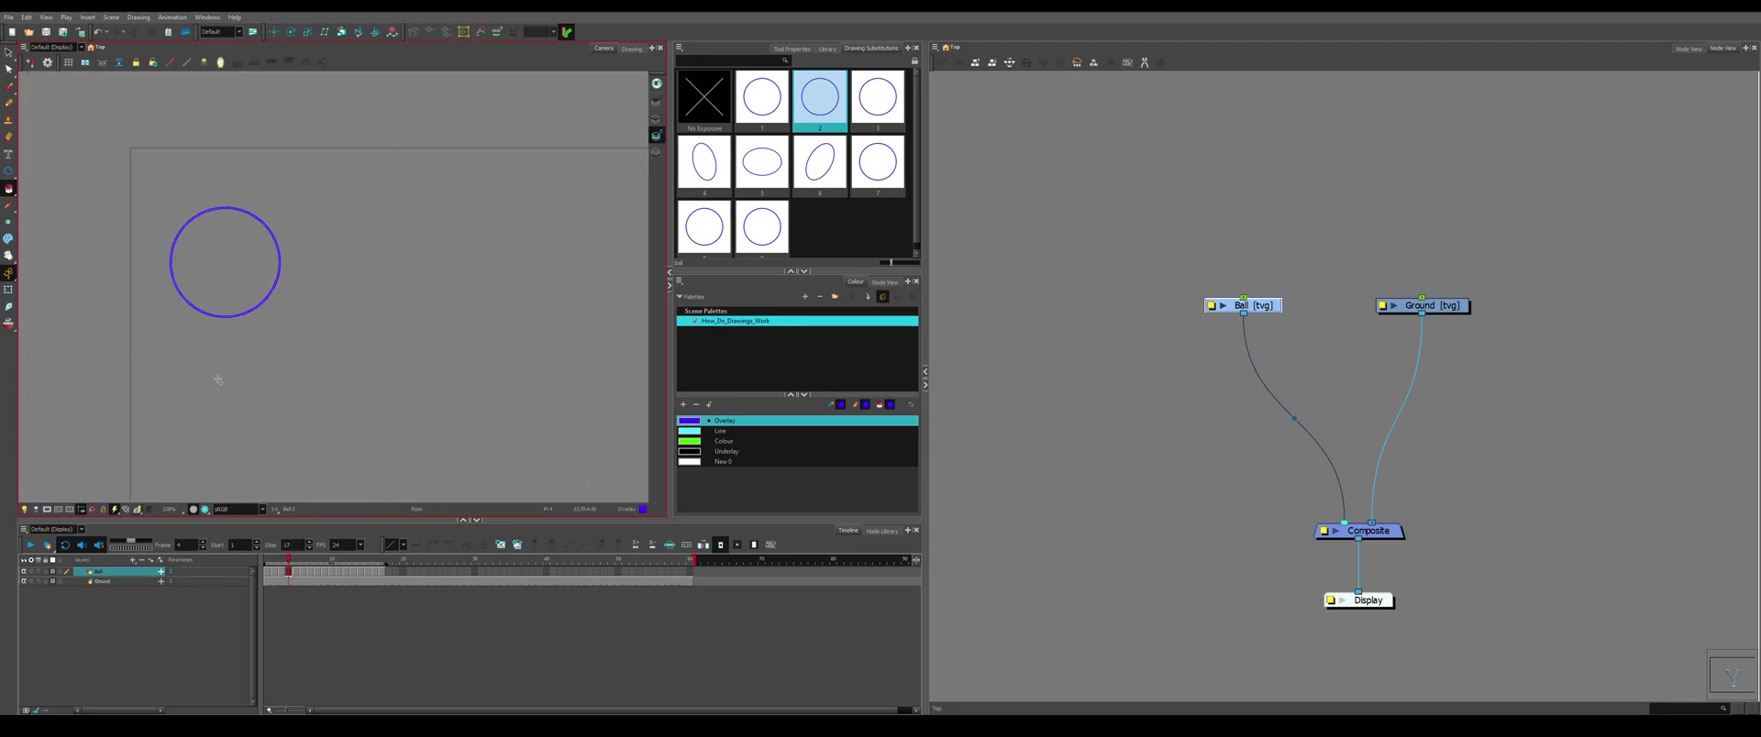
pyautogui.scroll(-2, 180, 213)
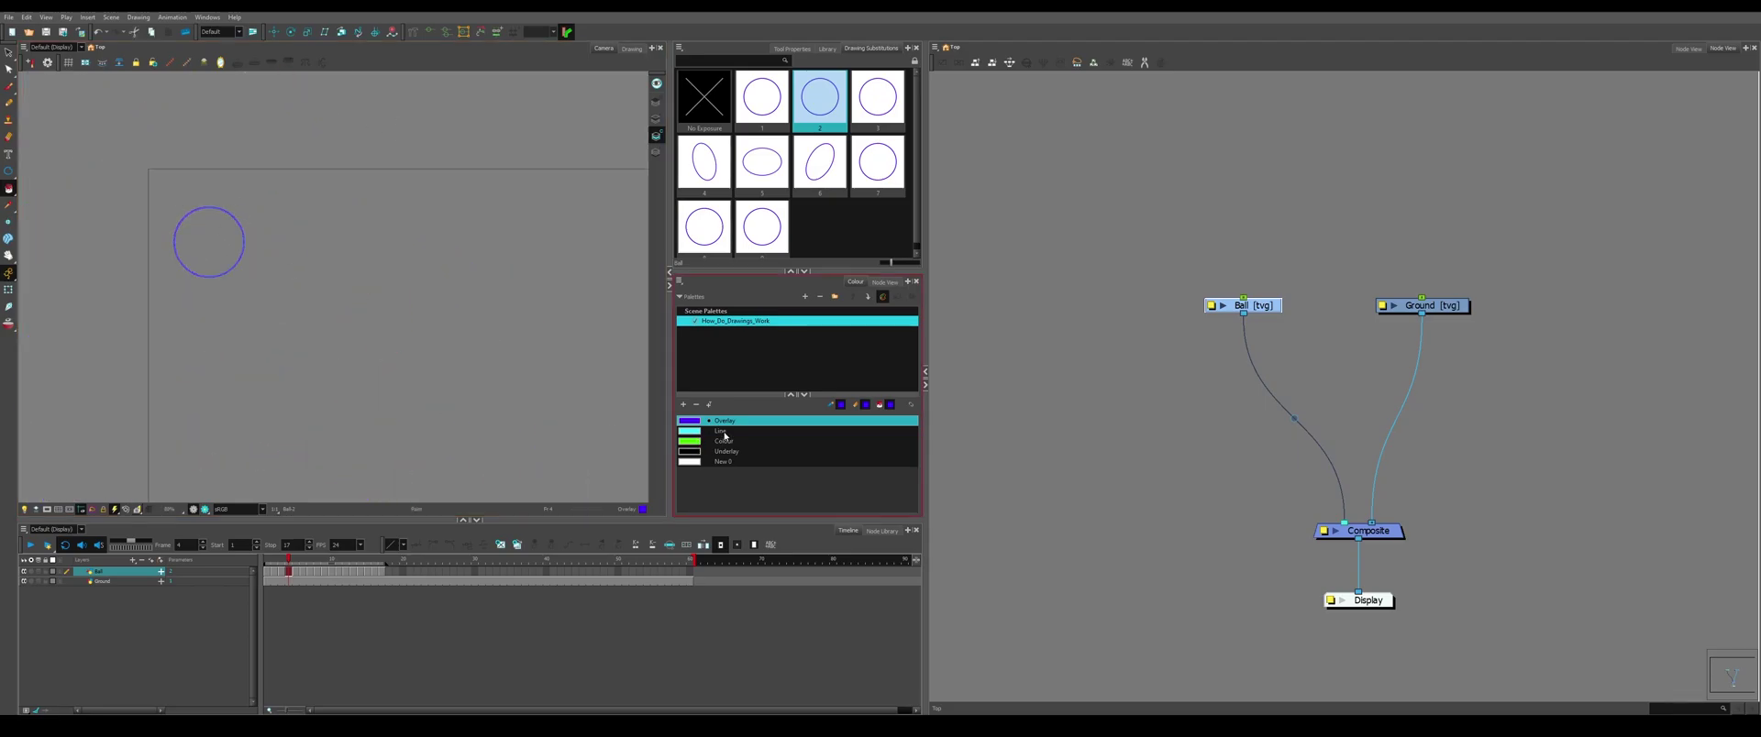
# Fill the circle on frame 4 with the green Colour swatch.
pyautogui.click(724, 442)
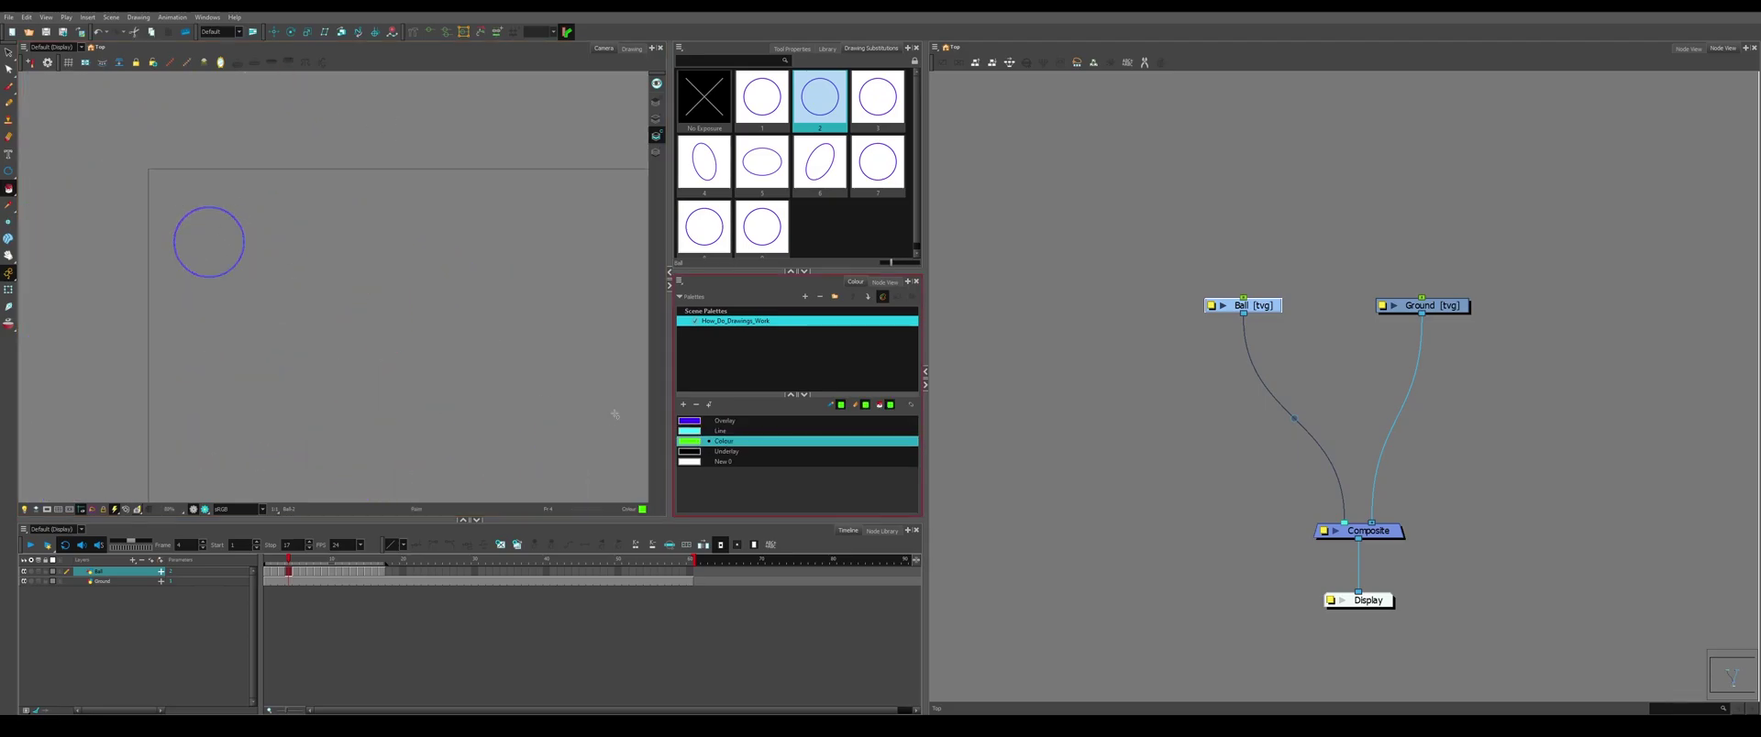
pyautogui.scroll(-1, 275, 229)
pyautogui.click(198, 241)
pyautogui.scroll(-1, 284, 224)
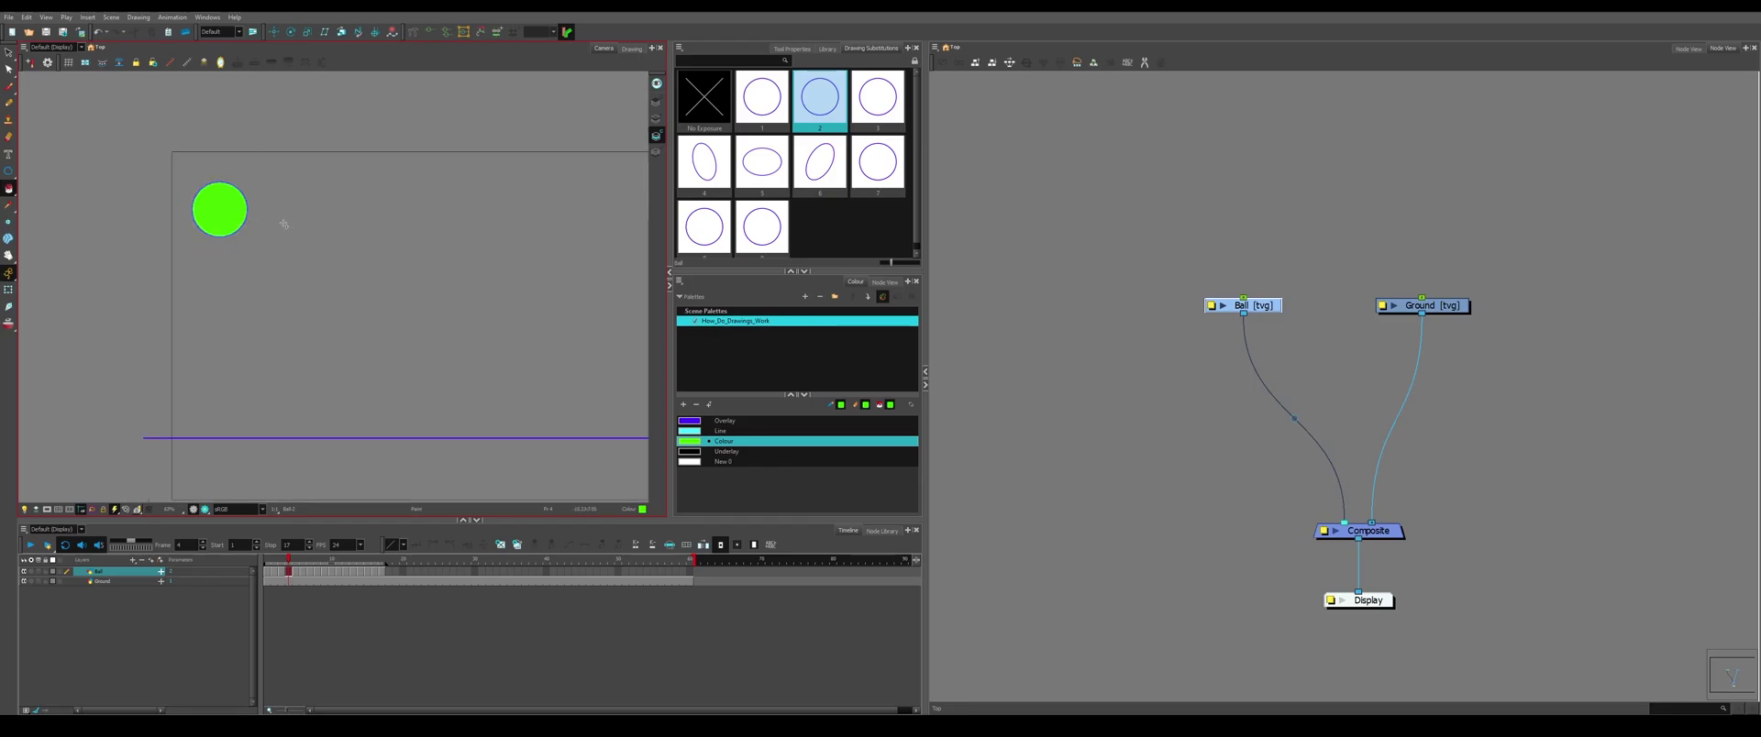
pyautogui.scroll(1, 293, 229)
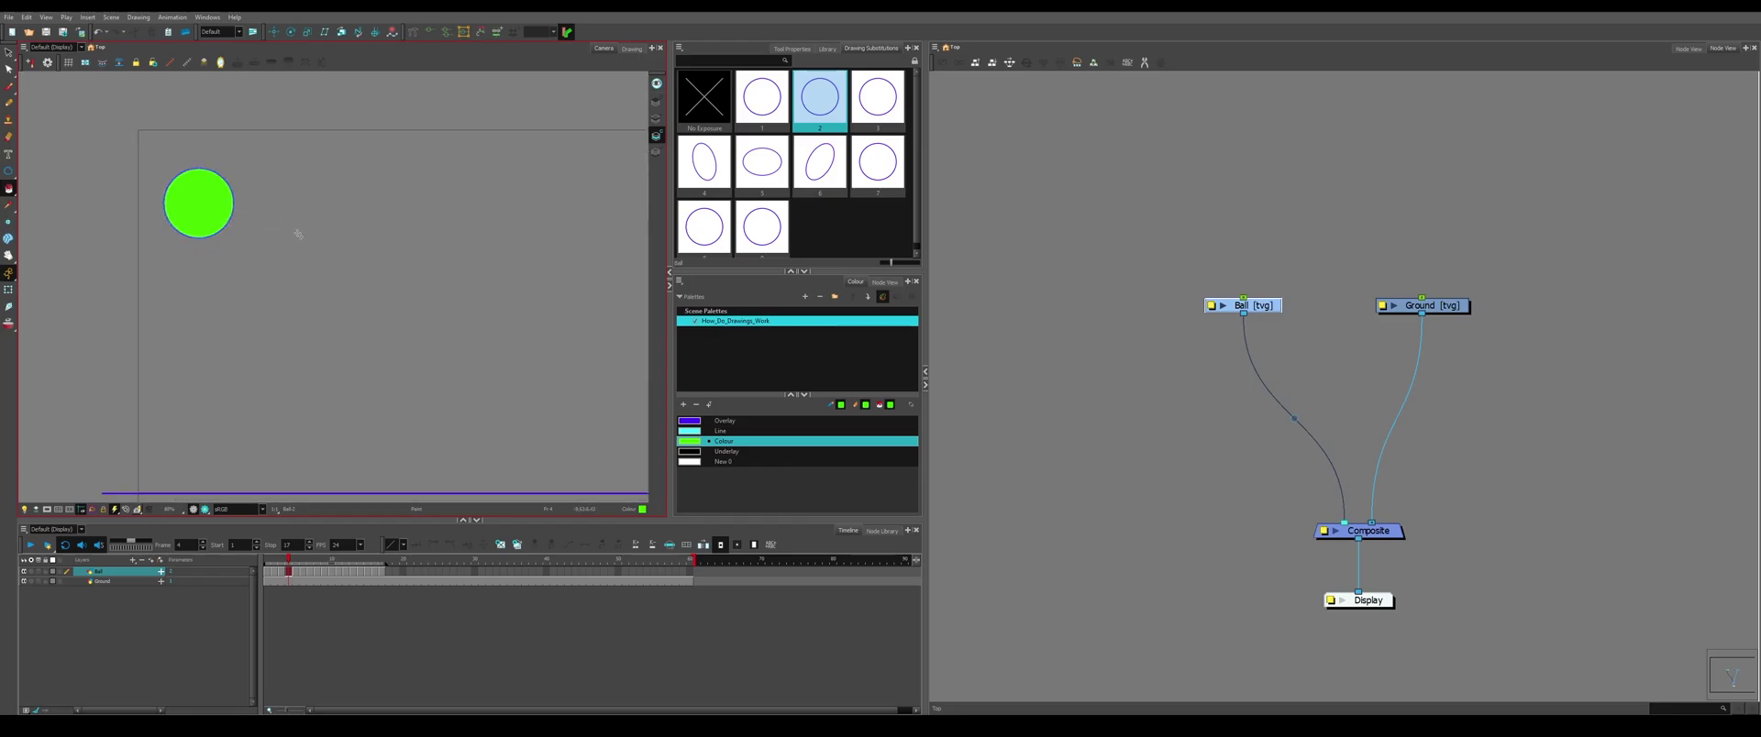
# Create colour art and fill the ball green on the first drawing and on the remaining drawings before the squash.
pyautogui.press(',')
pyautogui.press(',')
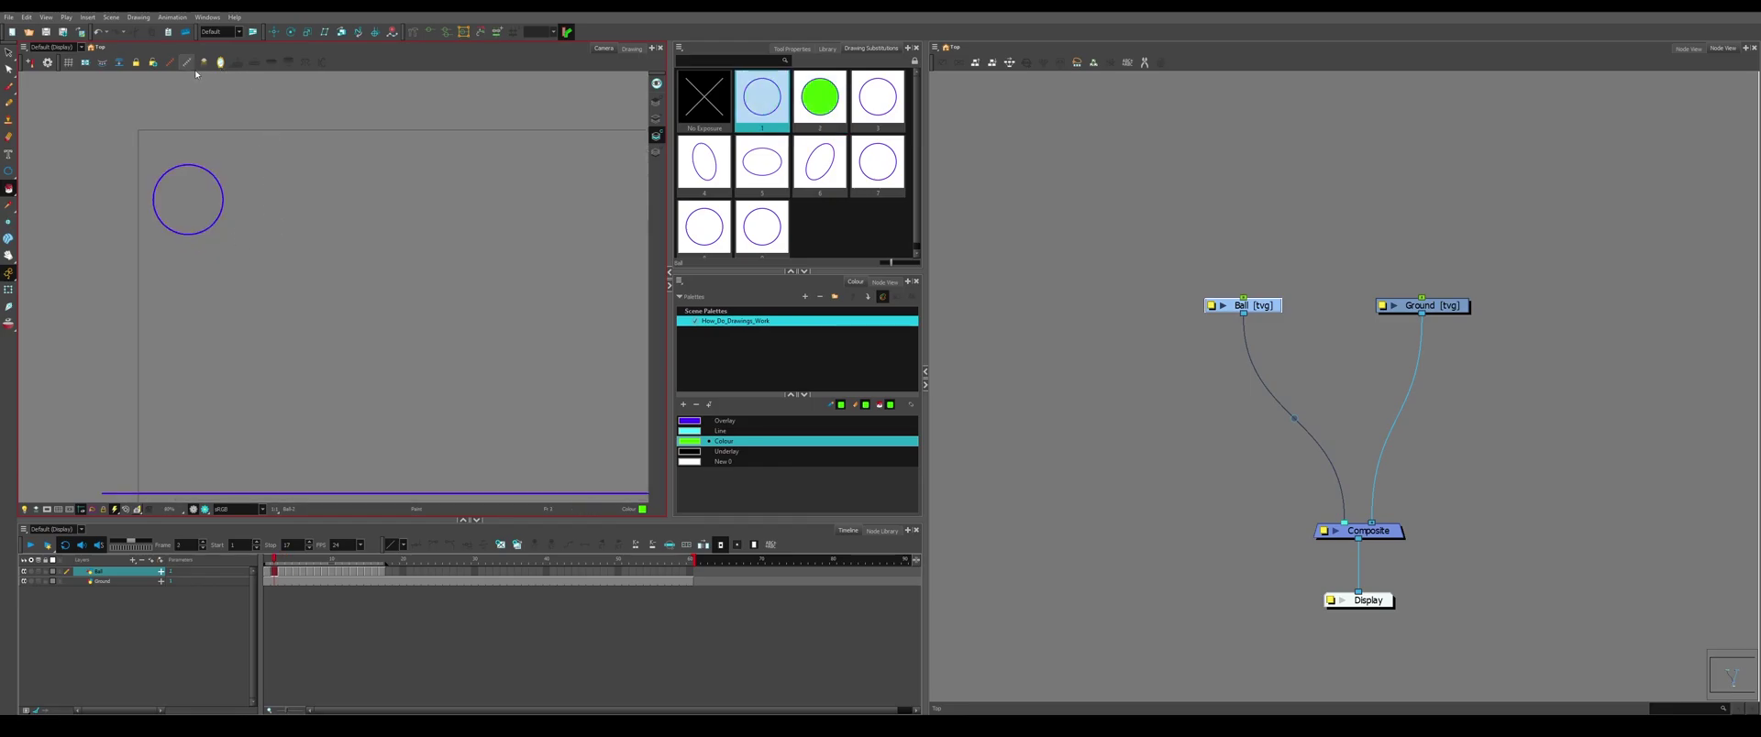
pyautogui.click(236, 244)
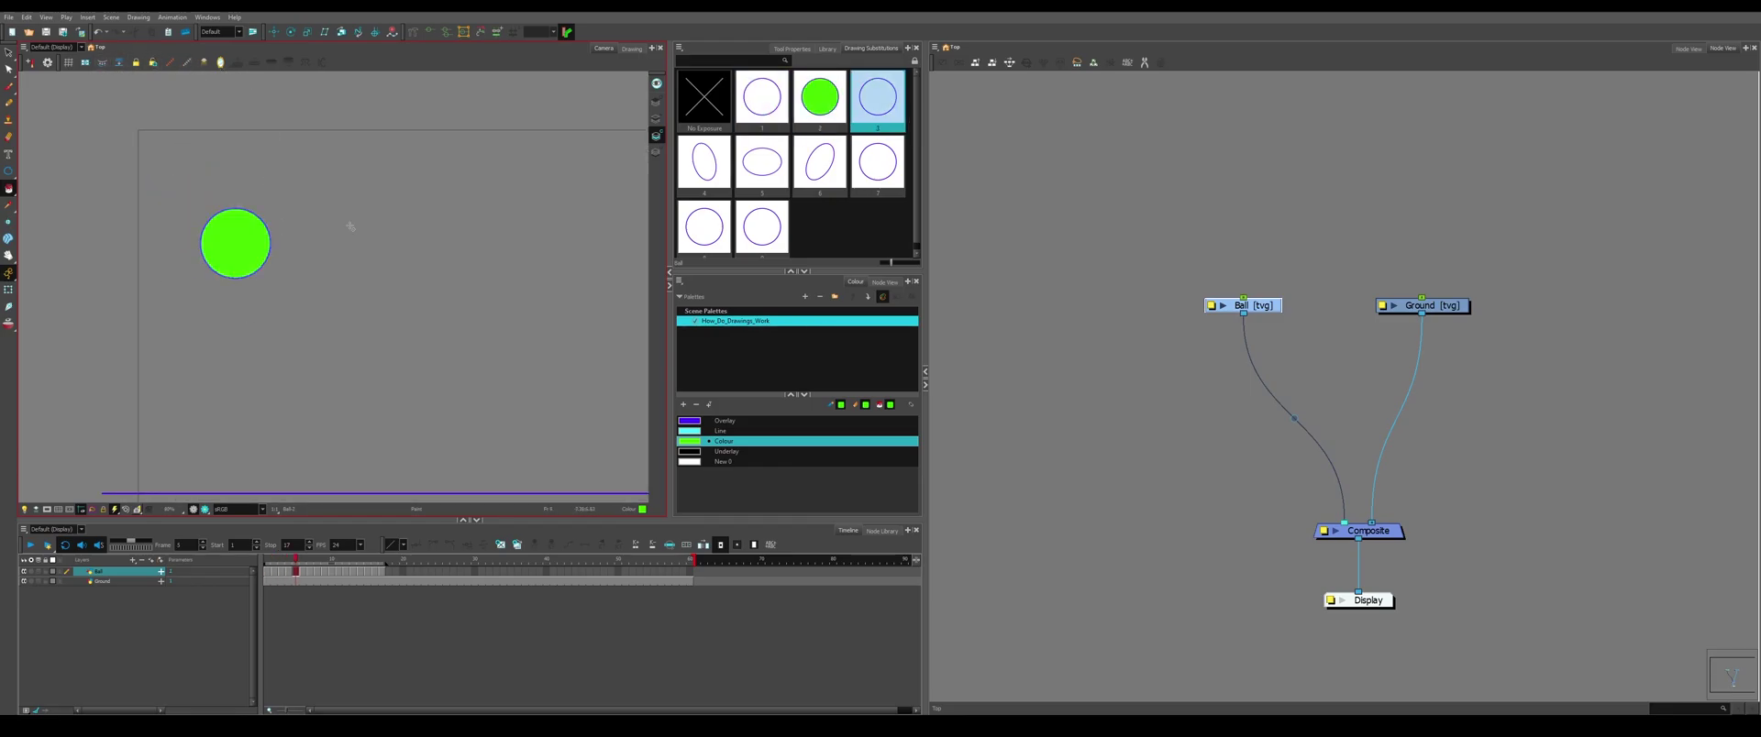
pyautogui.press('.')
pyautogui.press('.')
pyautogui.press('.')
pyautogui.press('.')
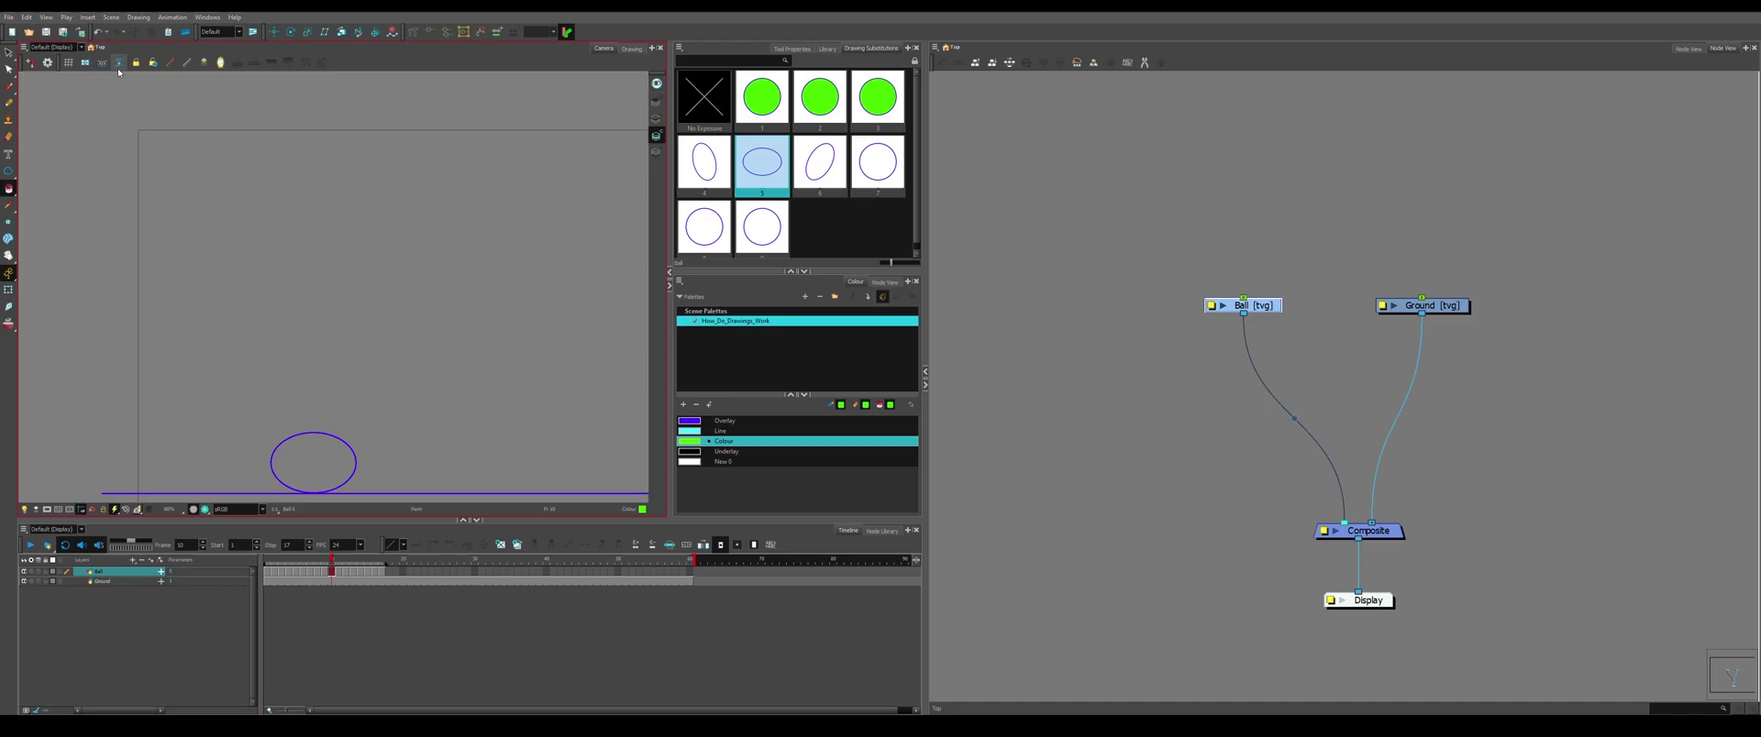
# Create colour art and fill the squashed, rebounding and final balls green, then play back the coloured animation.
pyautogui.press('.')
pyautogui.press('.')
pyautogui.press('.')
pyautogui.press('.')
pyautogui.press('.')
pyautogui.press('.')
pyautogui.press('.')
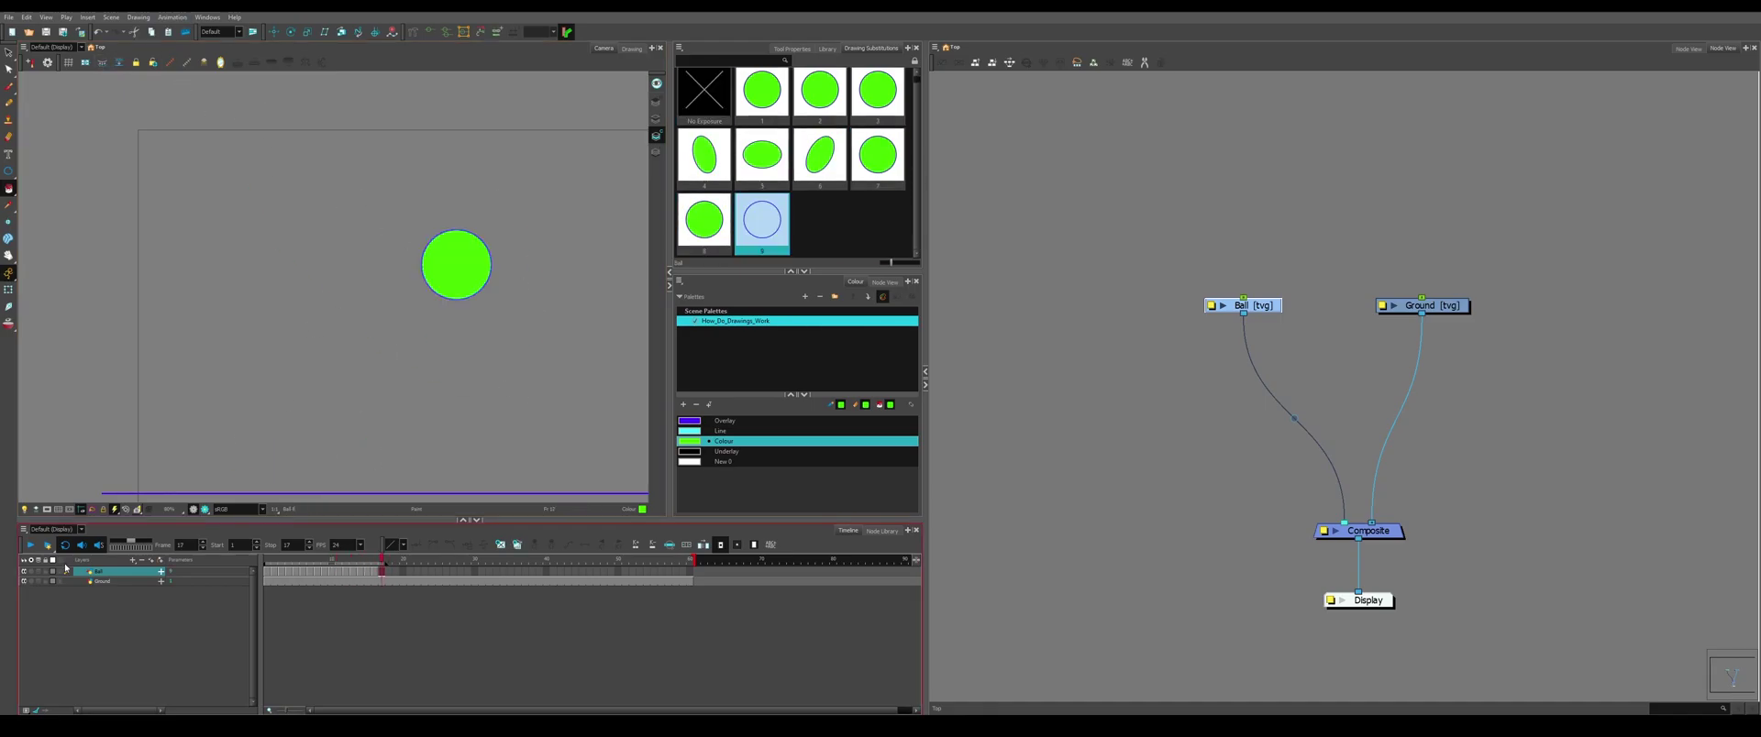
pyautogui.click(30, 544)
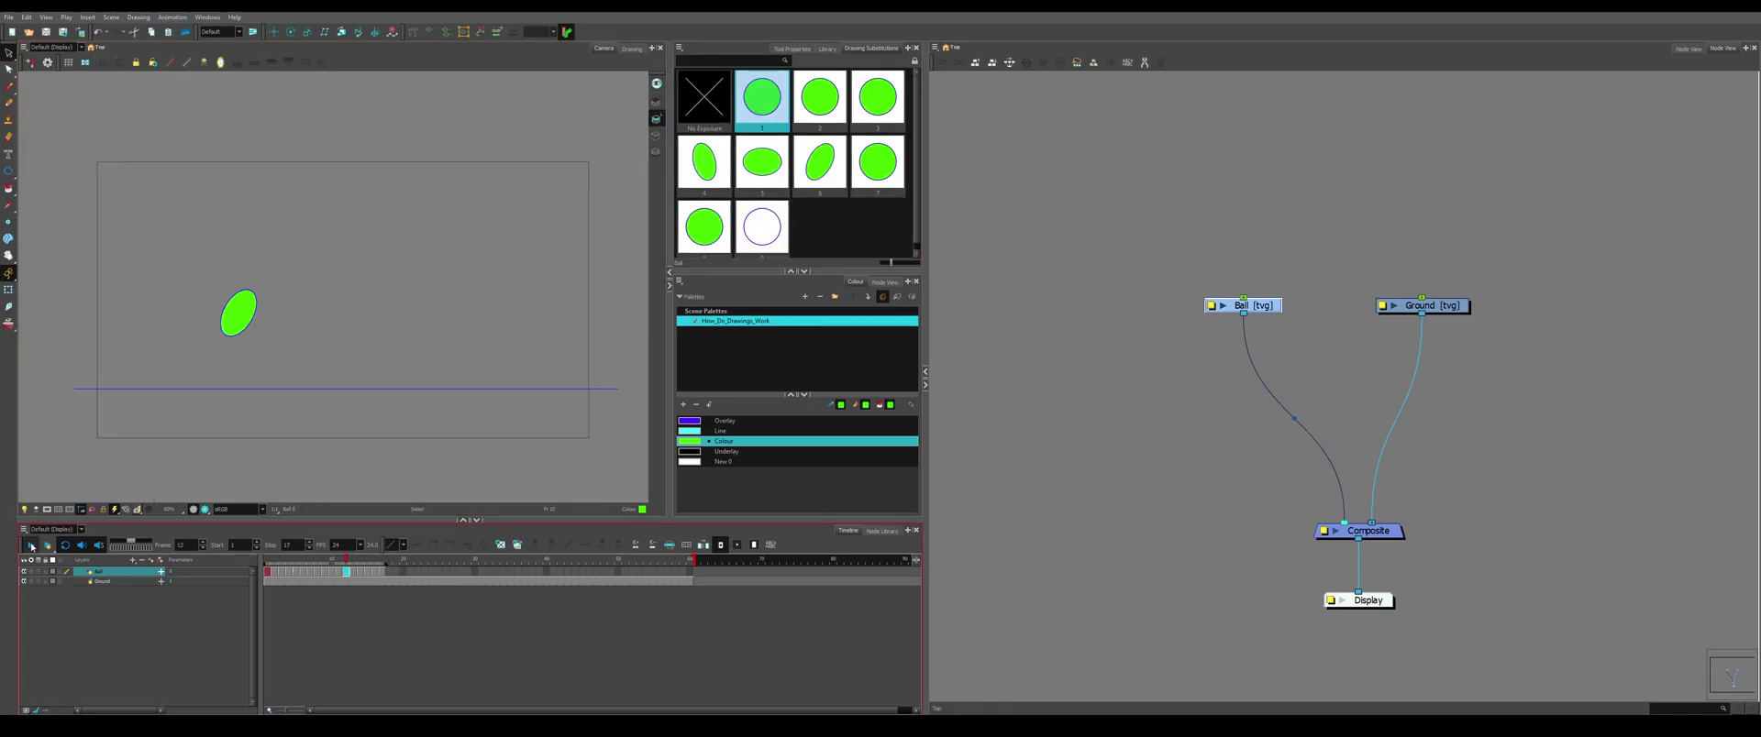